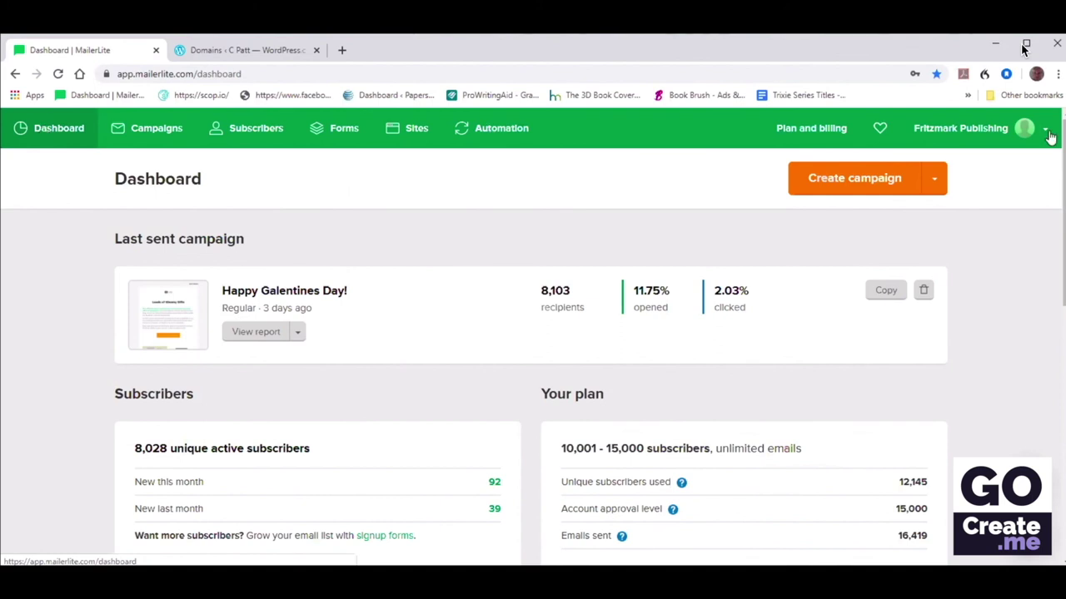
Step: Open the Domains page from the Fritzmark Publishing account menu
{"action": "left_click", "coordinate": [1043, 136]}
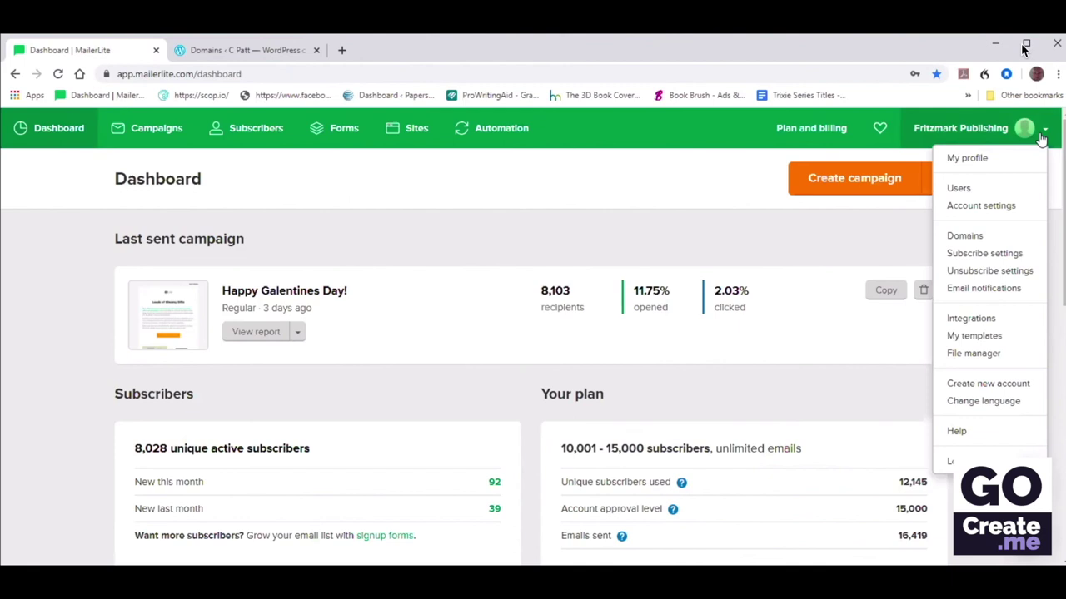
{"action": "left_click", "coordinate": [975, 236]}
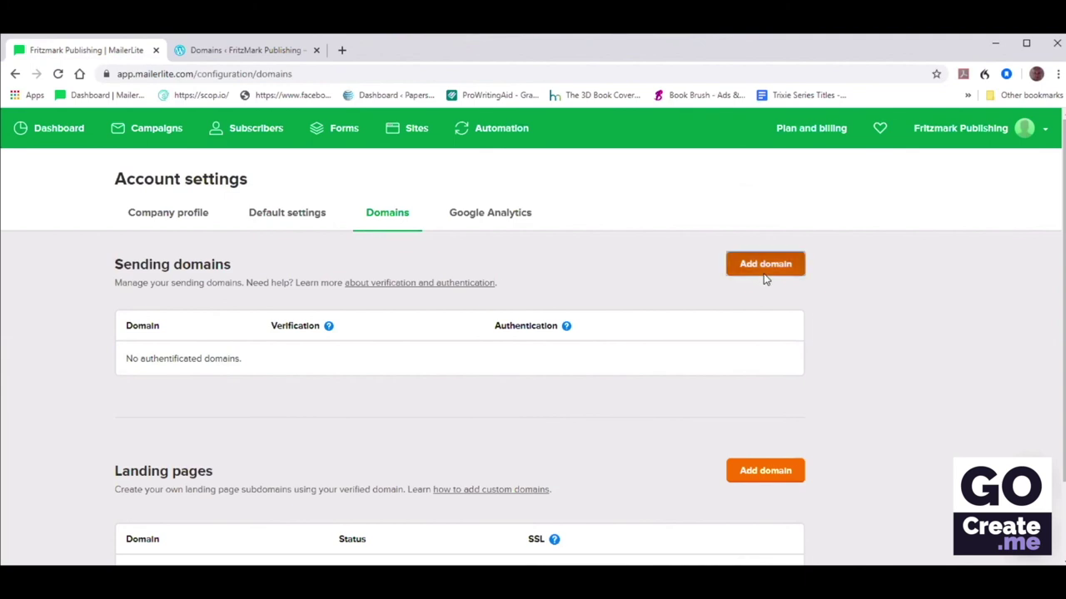
Step: Add fritzmarkpublishing.com as a sending domain and send a verification email to an address there
{"action": "left_click", "coordinate": [765, 281]}
{"action": "left_click", "coordinate": [625, 263]}
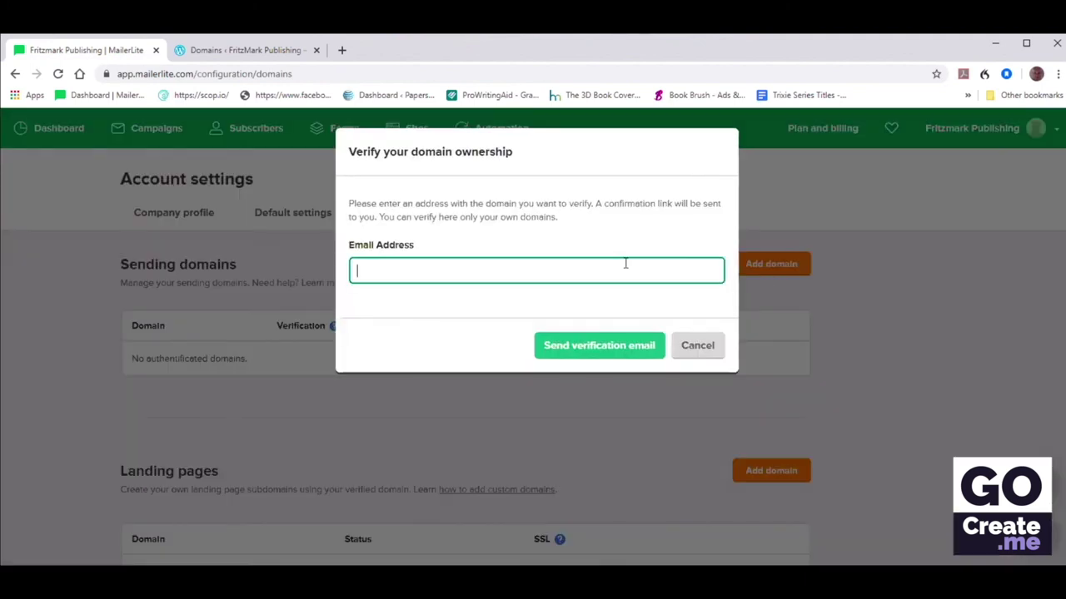
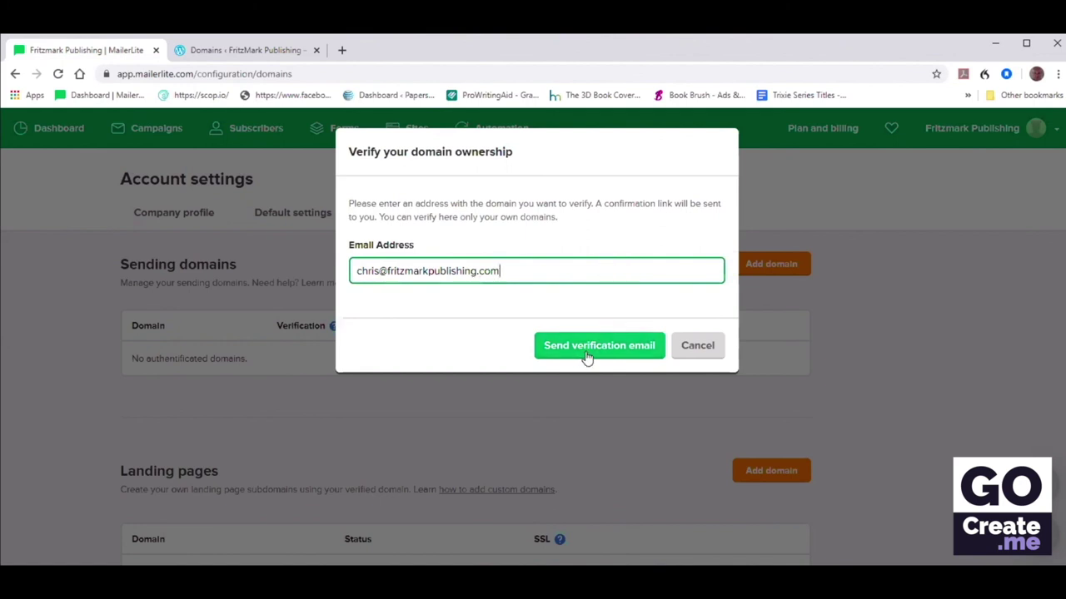
{"action": "left_click", "coordinate": [584, 351]}
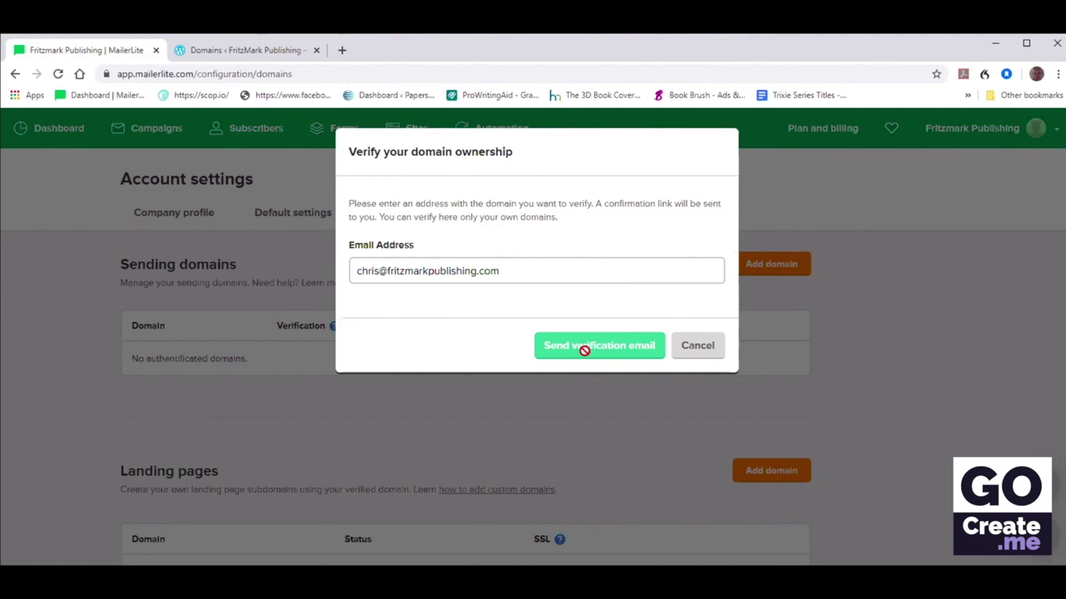
{"action": "key", "text": "Return"}
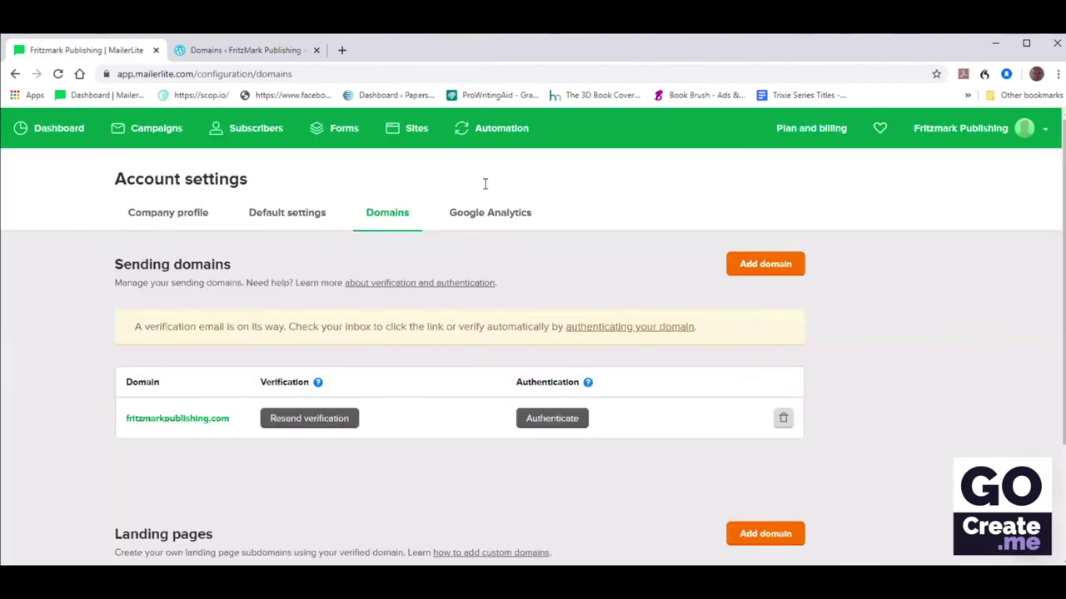
{"action": "left_click", "coordinate": [341, 52]}
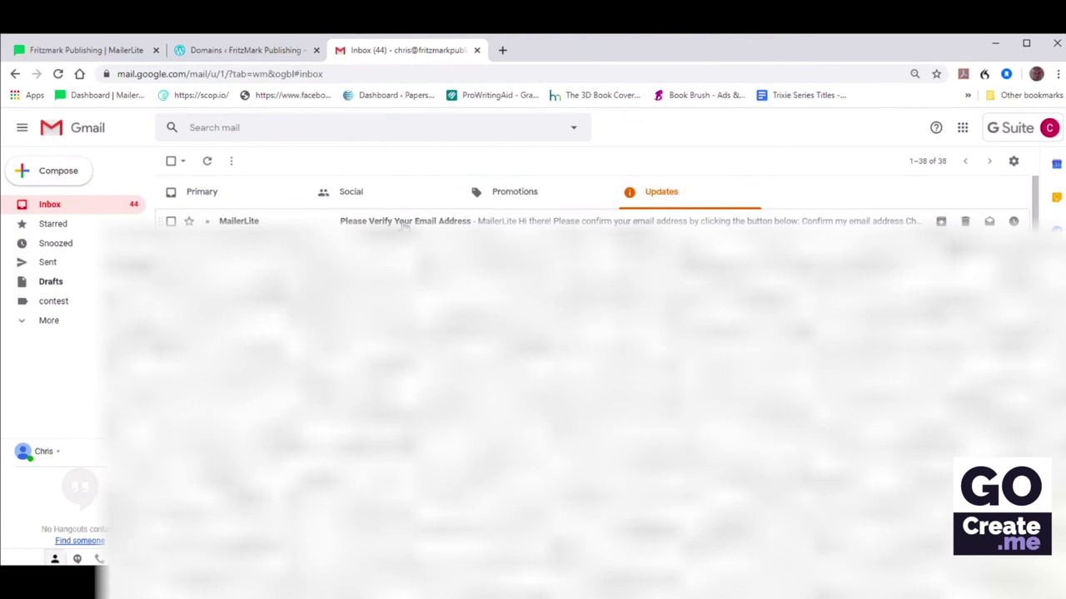
Step: In Gmail, confirm the address from MailerLite's 'Please Verify Your Email Address' message
{"action": "left_click", "coordinate": [403, 223]}
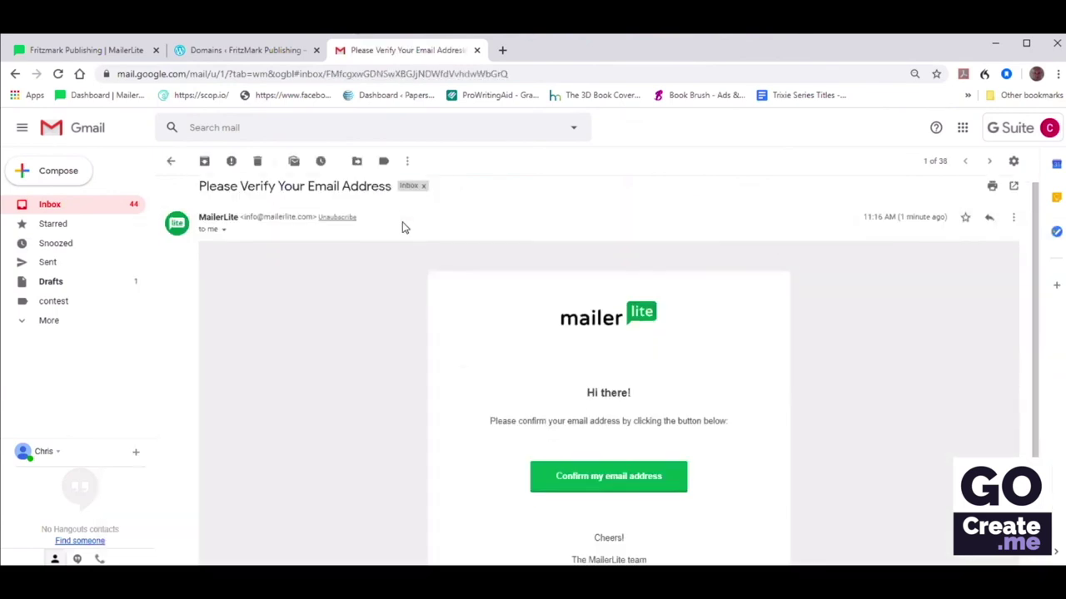
{"action": "scroll", "coordinate": [408, 233], "scroll_direction": "down", "scroll_amount": 3}
{"action": "left_click", "coordinate": [614, 355]}
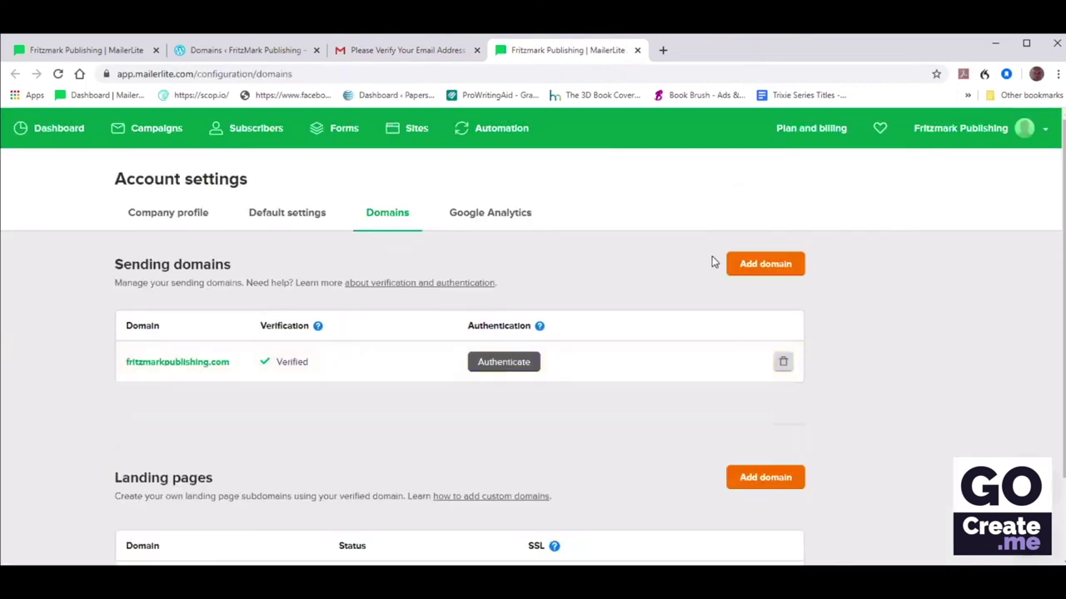
Step: Show fritzmarkpublishing.com's authentication records and copy the DKIM record name
{"action": "scroll", "coordinate": [630, 258], "scroll_direction": "down", "scroll_amount": 2}
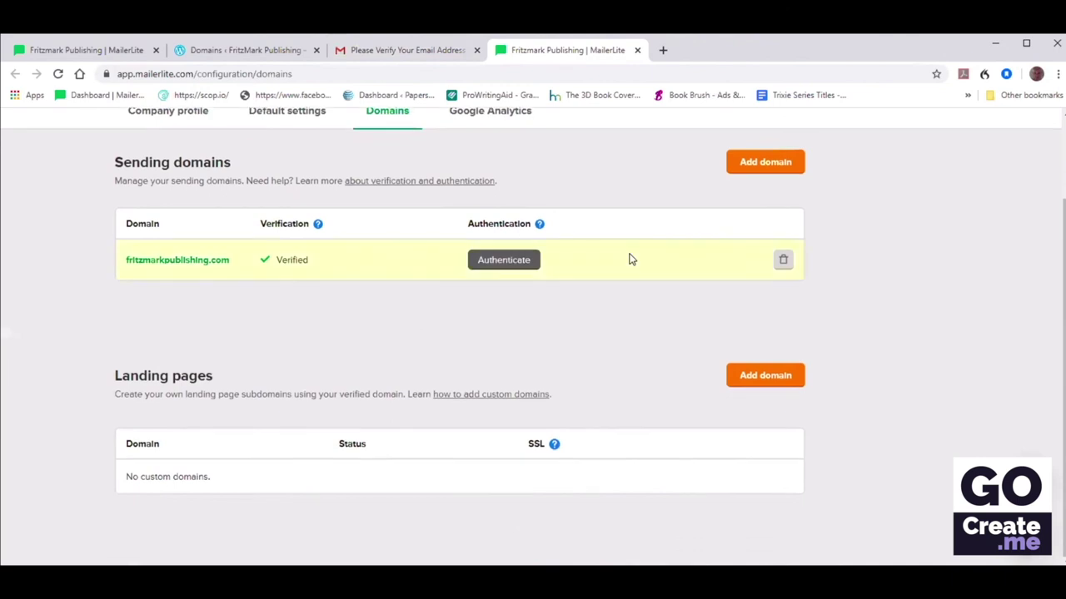
{"action": "scroll", "coordinate": [630, 258], "scroll_direction": "up", "scroll_amount": 2}
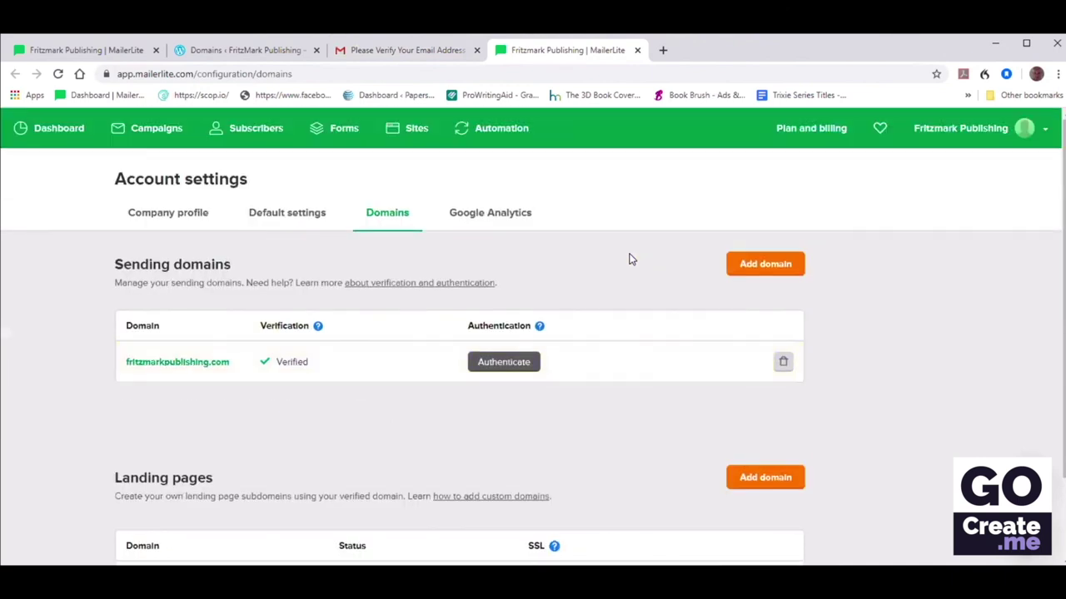
{"action": "scroll", "coordinate": [630, 259], "scroll_direction": "down", "scroll_amount": 1}
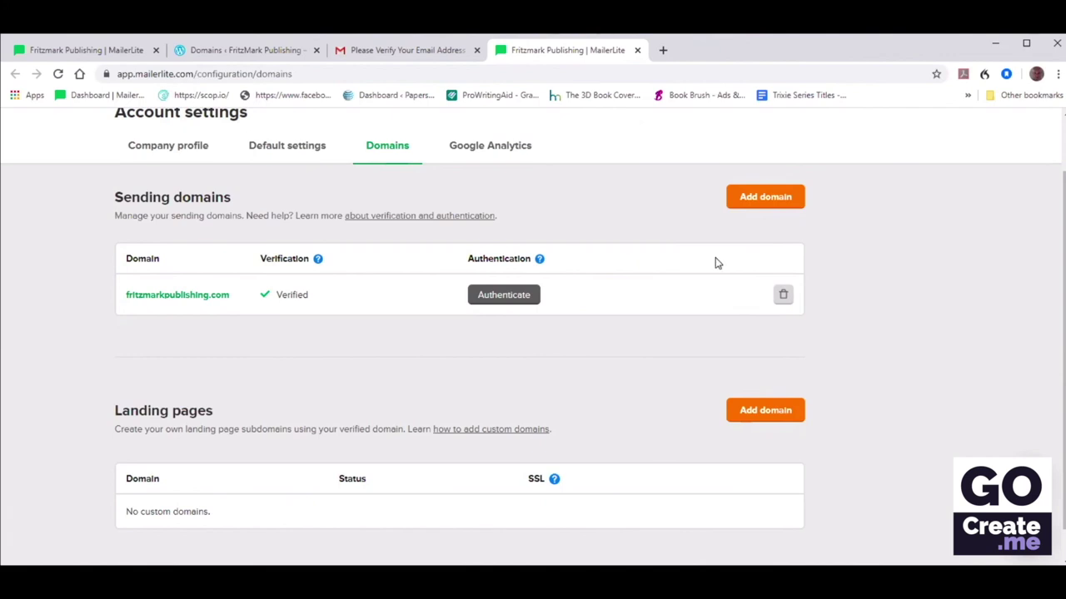
{"action": "left_click", "coordinate": [506, 298]}
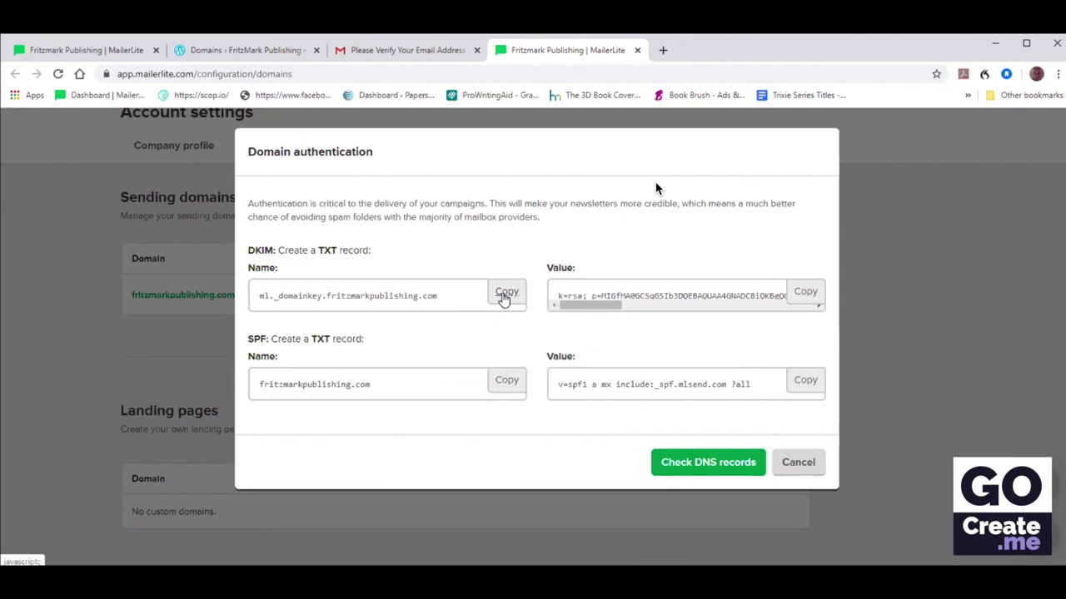
{"action": "left_click", "coordinate": [504, 296]}
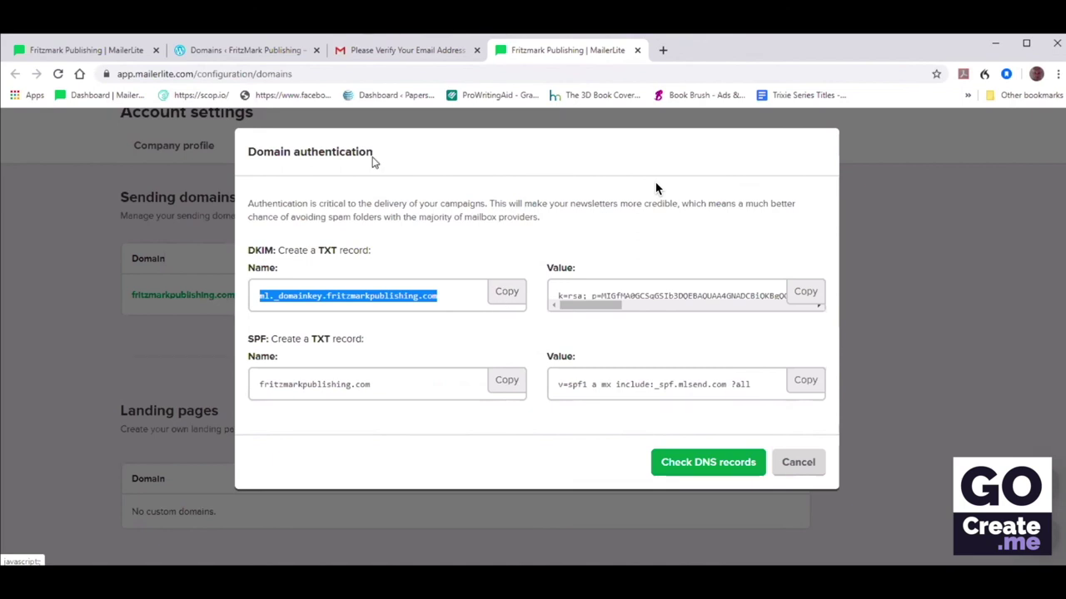
{"action": "left_click", "coordinate": [250, 52]}
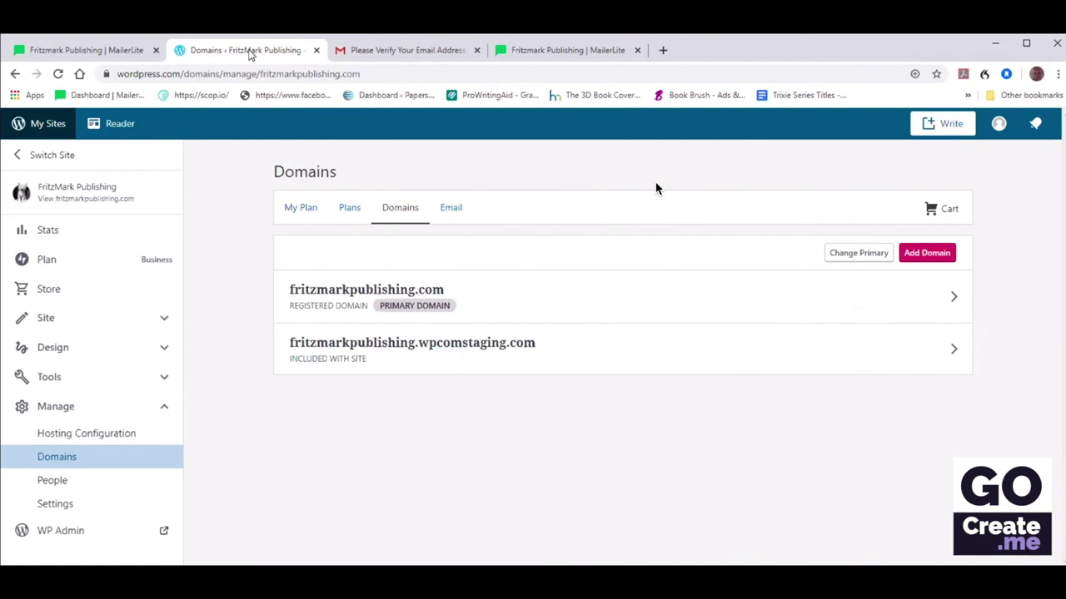
Step: Open fritzmarkpublishing.com's DNS Records under Name Servers and DNS and scroll to the add form
{"action": "left_click", "coordinate": [375, 293]}
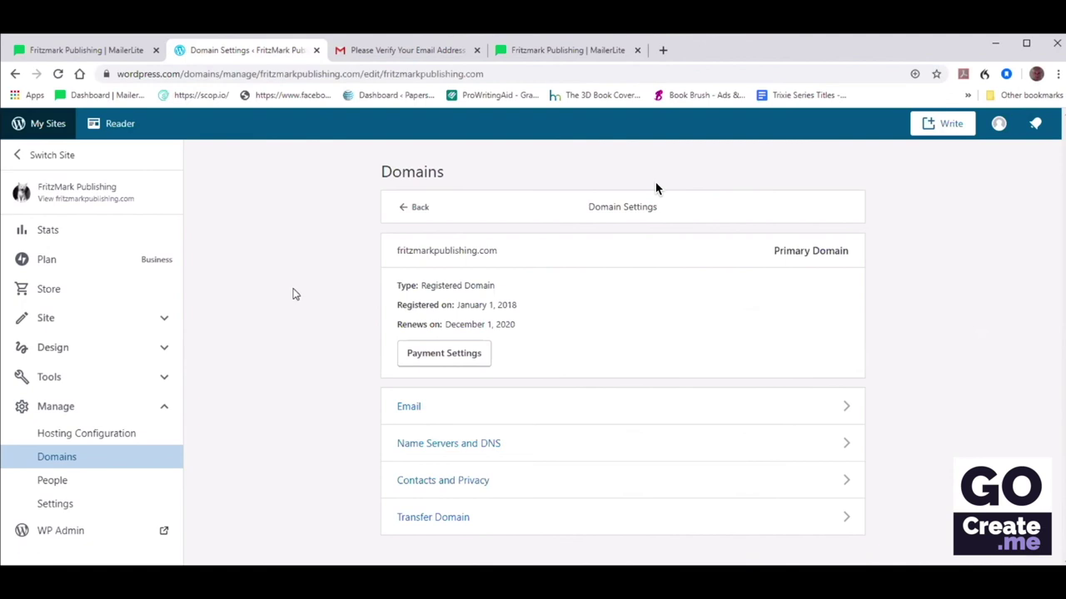
{"action": "left_click", "coordinate": [442, 450]}
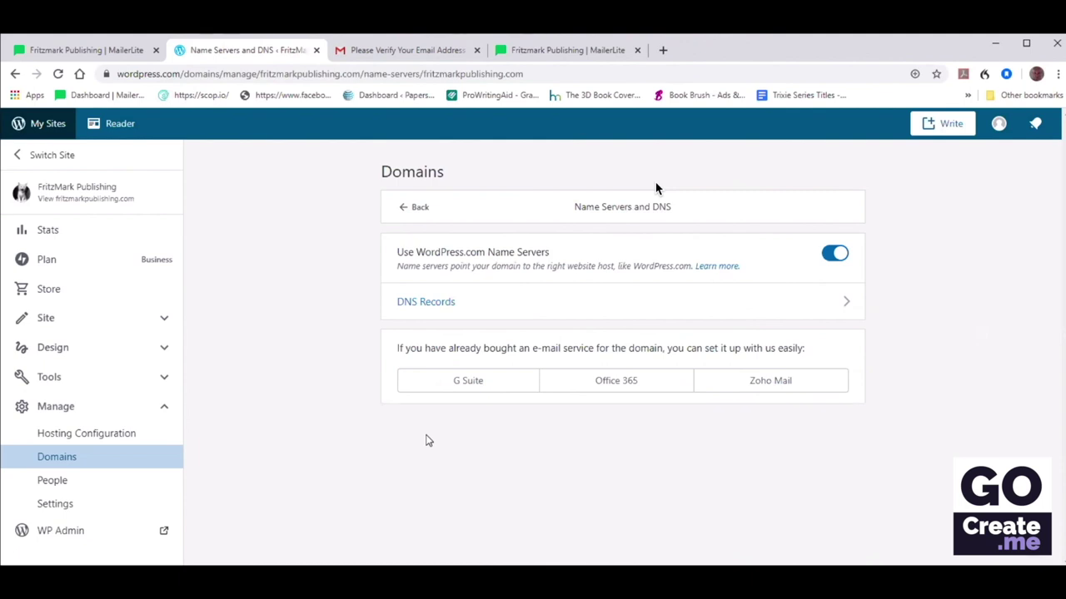
{"action": "left_click", "coordinate": [417, 302]}
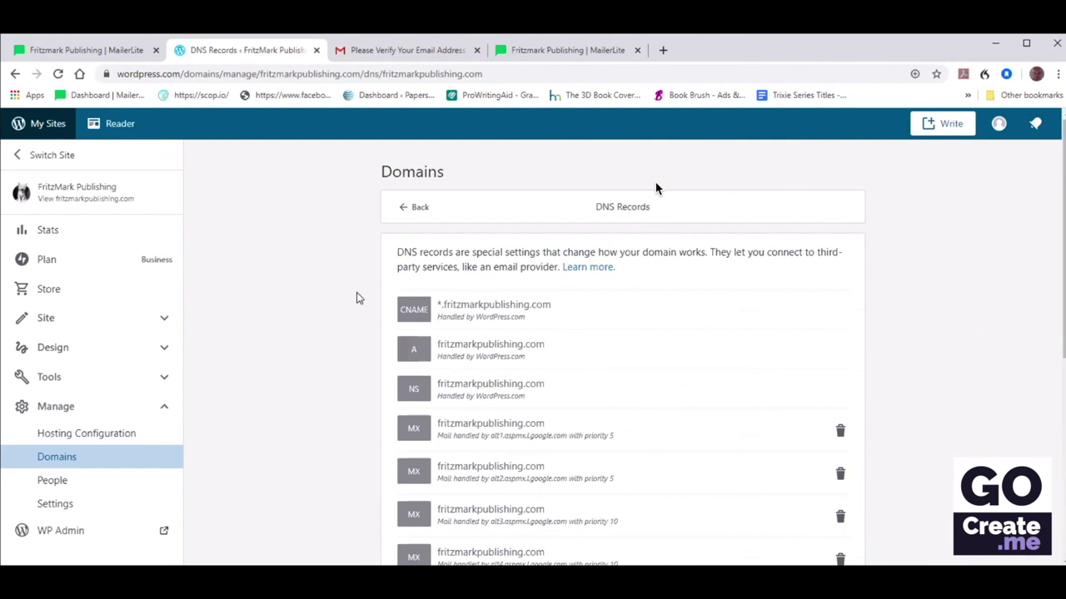
{"action": "scroll", "coordinate": [282, 299], "scroll_direction": "down", "scroll_amount": 3}
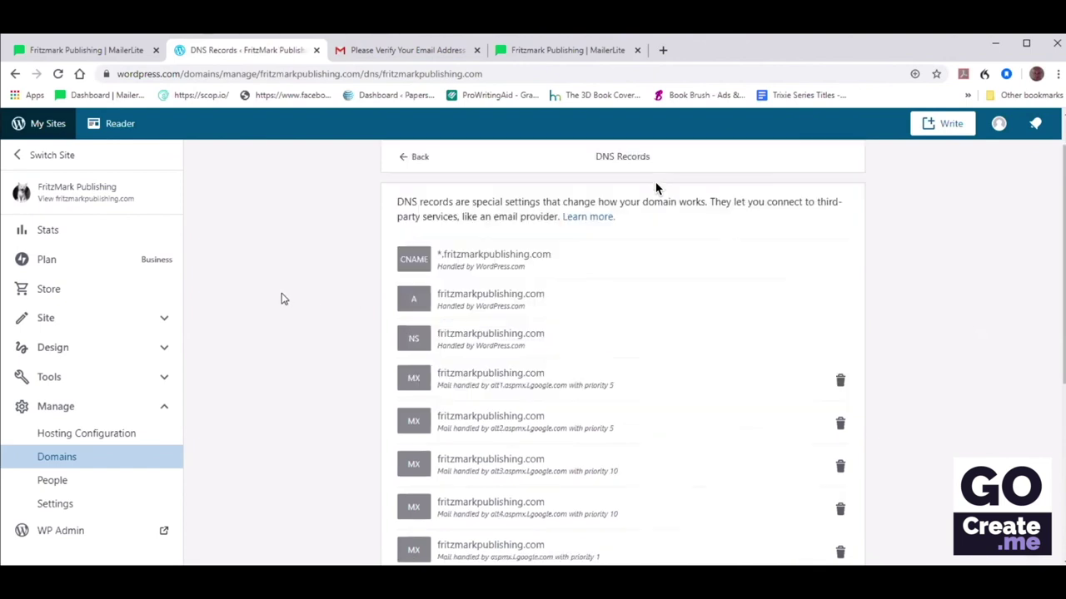
{"action": "scroll", "coordinate": [282, 293], "scroll_direction": "up", "scroll_amount": 3}
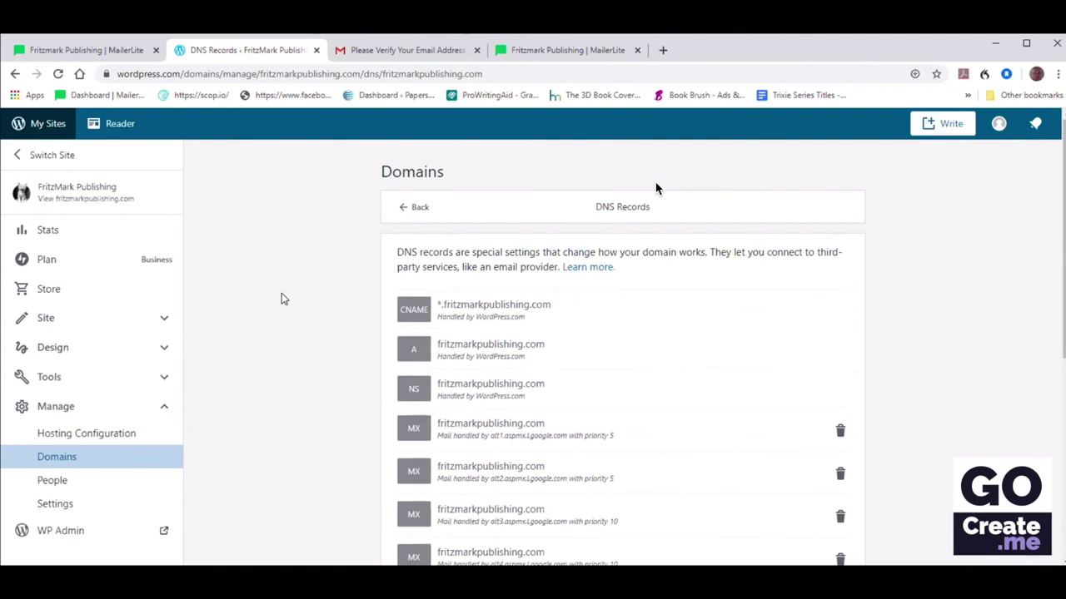
{"action": "scroll", "coordinate": [282, 299], "scroll_direction": "down", "scroll_amount": 5}
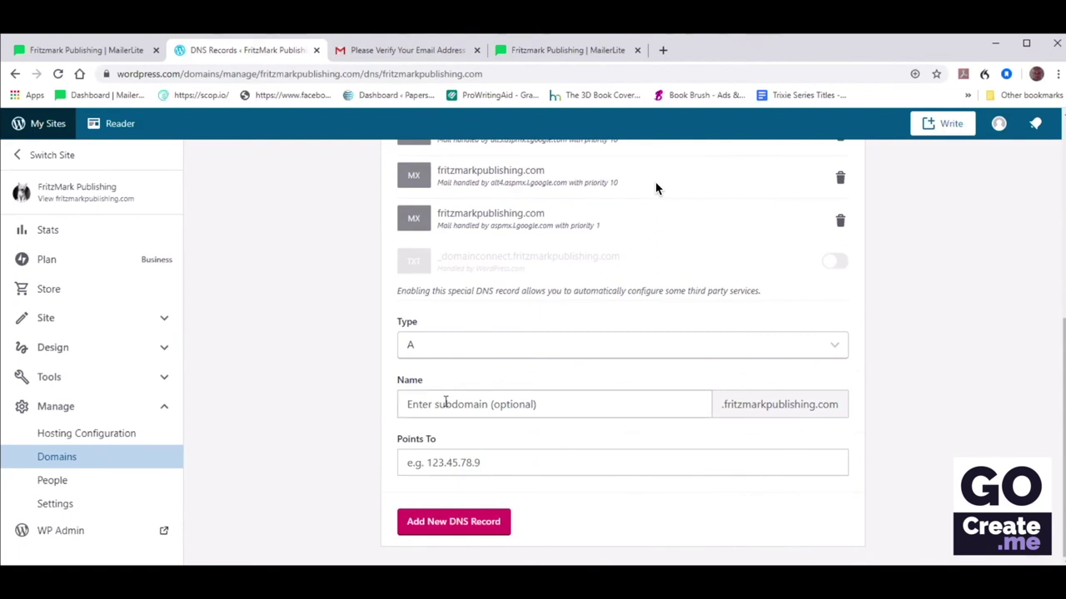
Step: Start a TXT record named ml._domainkey by pasting the DKIM name and trimming the domain part
{"action": "left_click", "coordinate": [830, 348]}
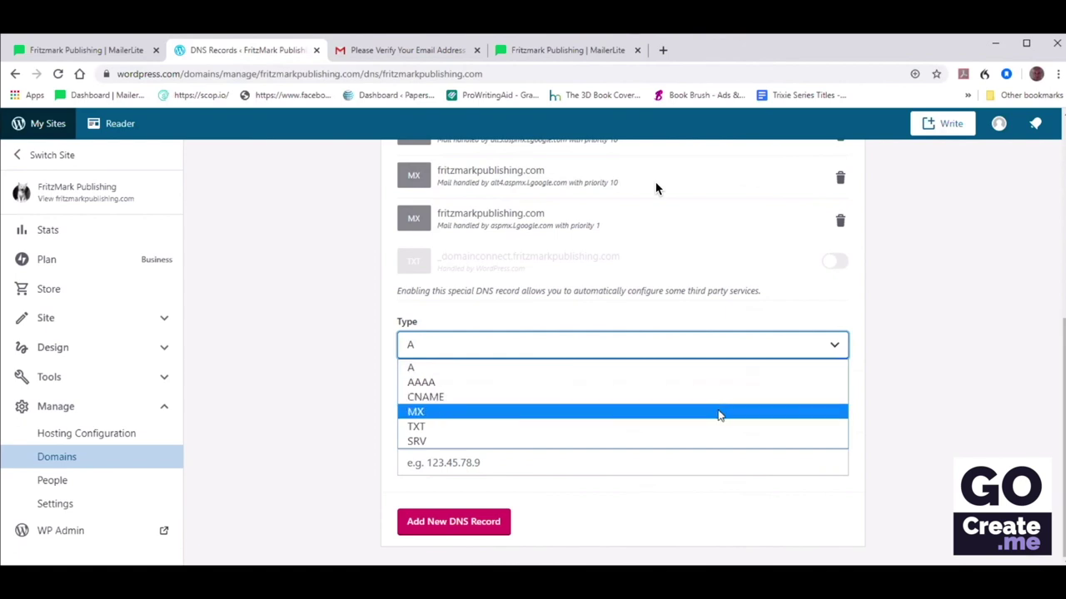
{"action": "left_click", "coordinate": [703, 433]}
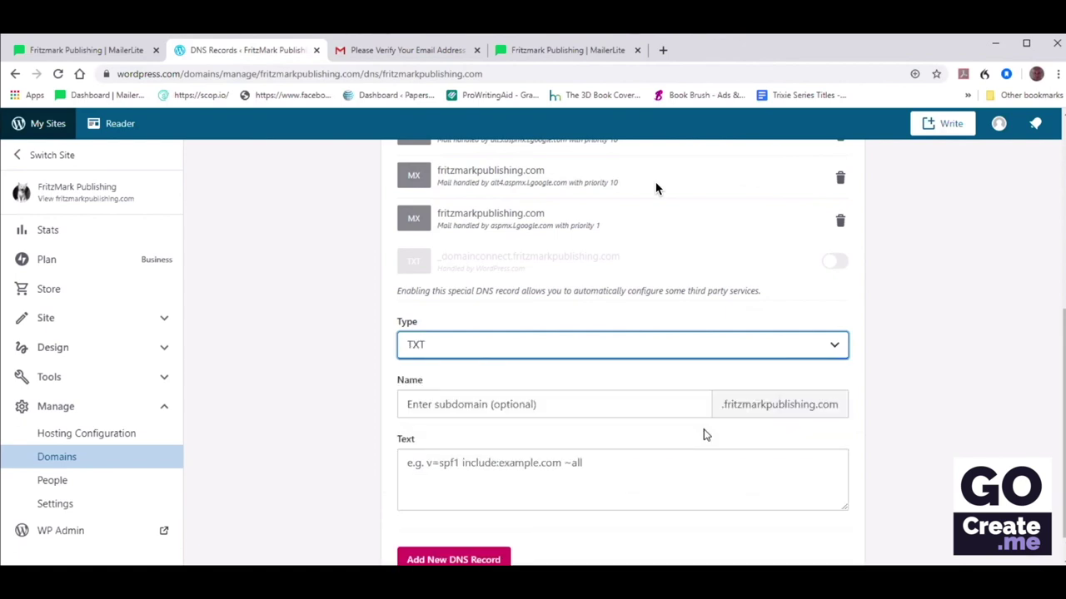
{"action": "left_click", "coordinate": [596, 406]}
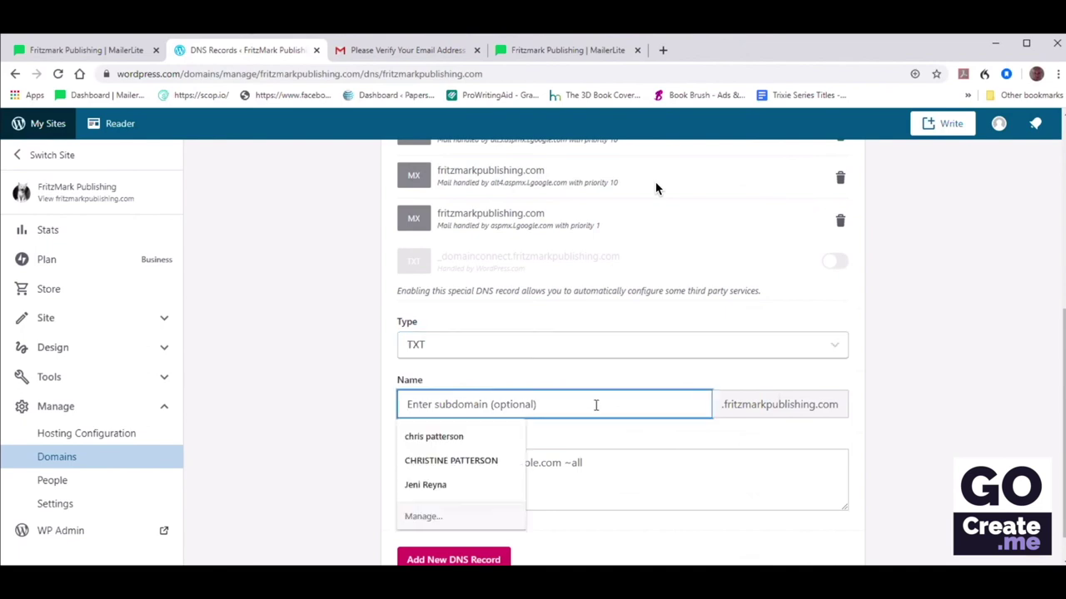
{"action": "key", "text": "ctrl+v"}
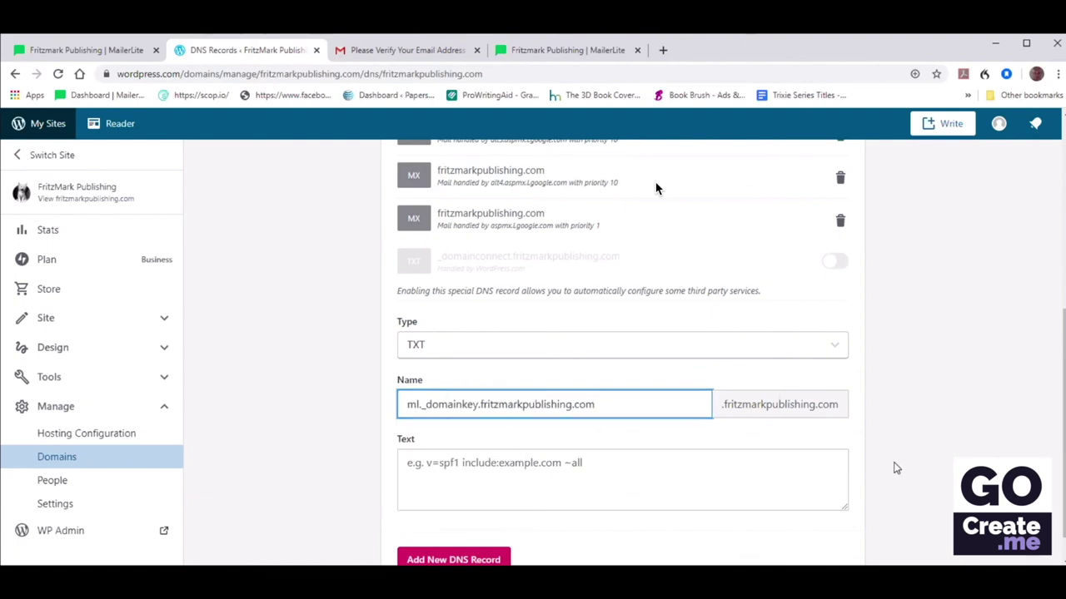
{"action": "scroll", "coordinate": [895, 469], "scroll_direction": "down", "scroll_amount": 1}
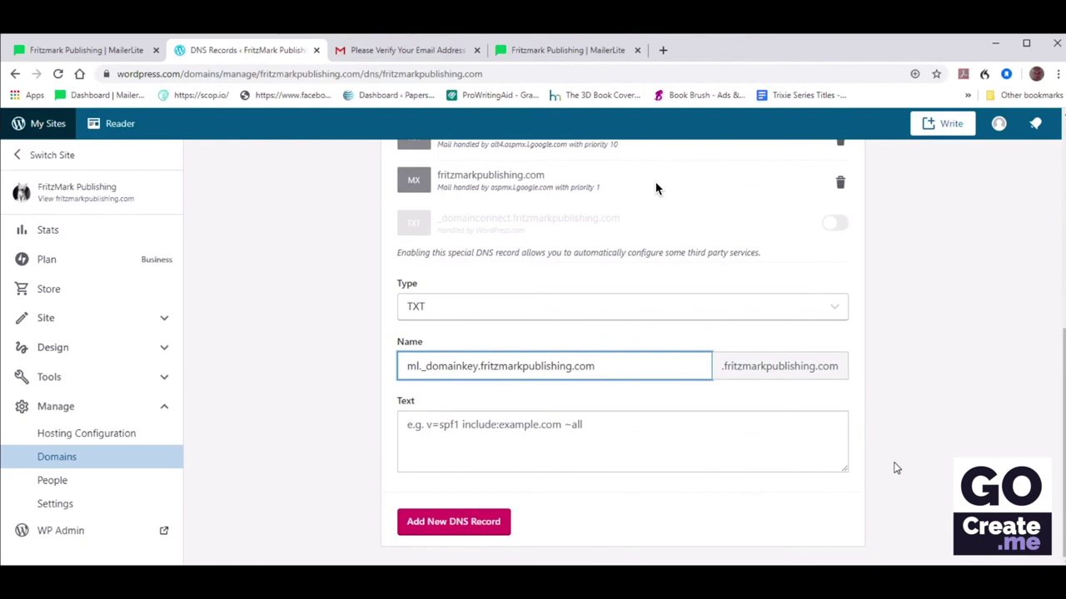
{"action": "left_click_drag", "start_coordinate": [594, 368], "coordinate": [479, 369]}
{"action": "key", "text": "BackSpace"}
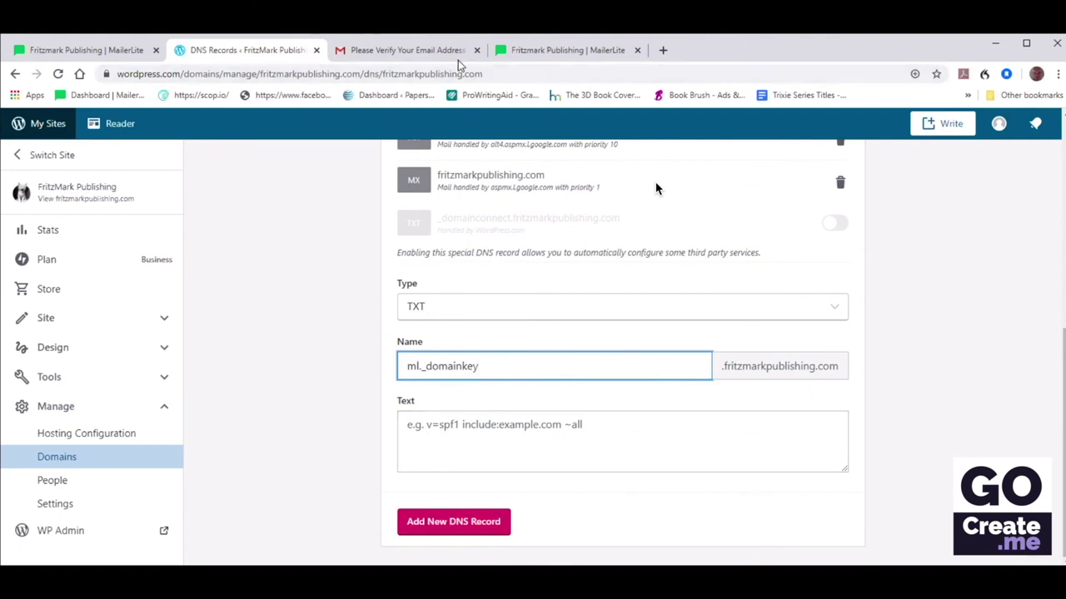
Step: Paste MailerLite's DKIM key into the Text field and save the ml._domainkey TXT record
{"action": "left_click", "coordinate": [525, 55]}
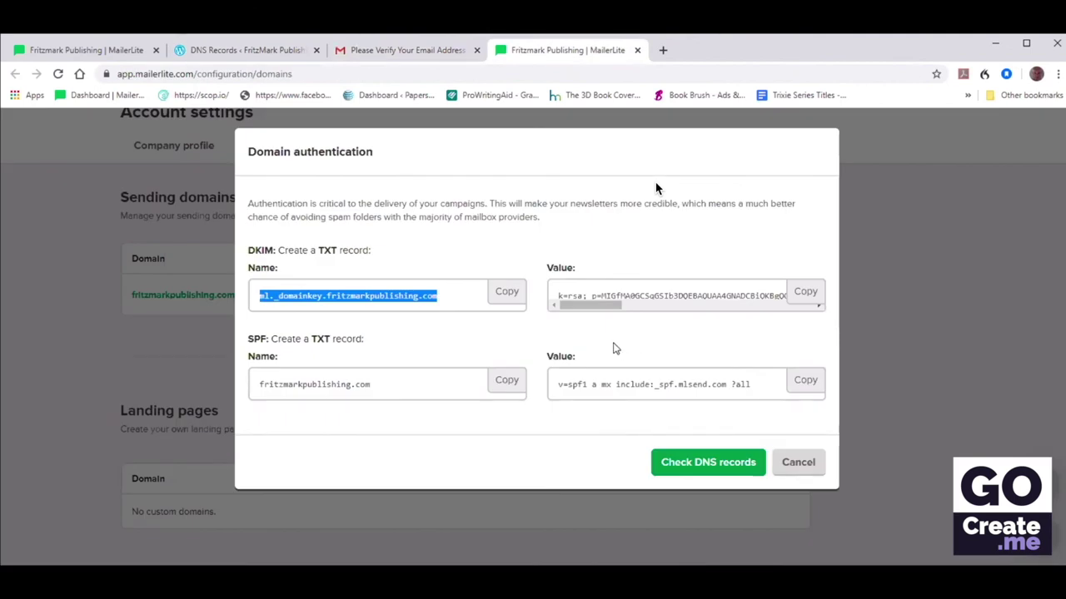
{"action": "left_click", "coordinate": [805, 301]}
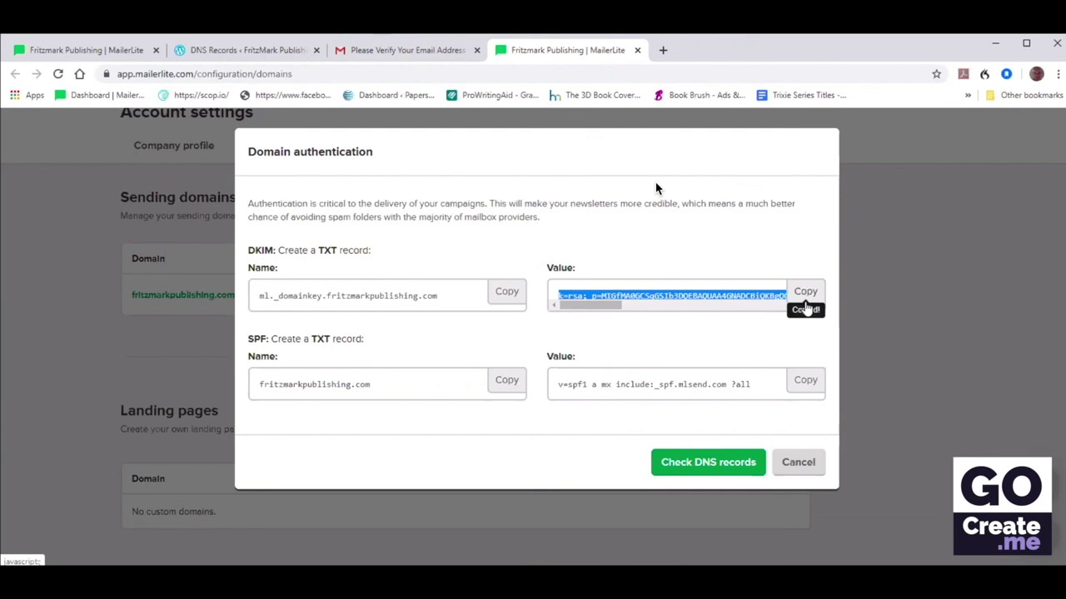
{"action": "left_click", "coordinate": [246, 50]}
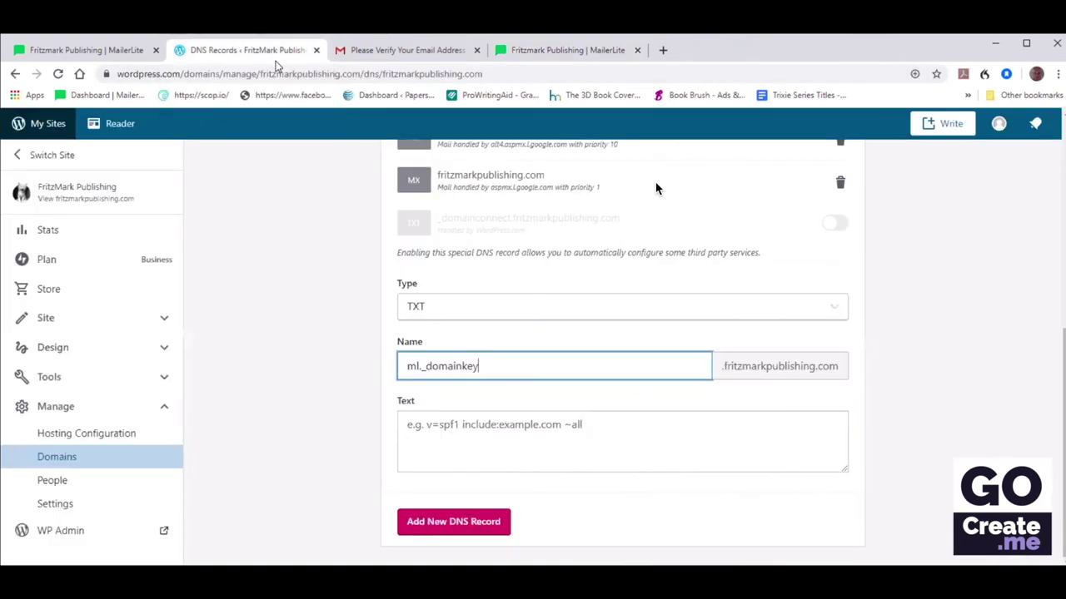
{"action": "left_click", "coordinate": [547, 422]}
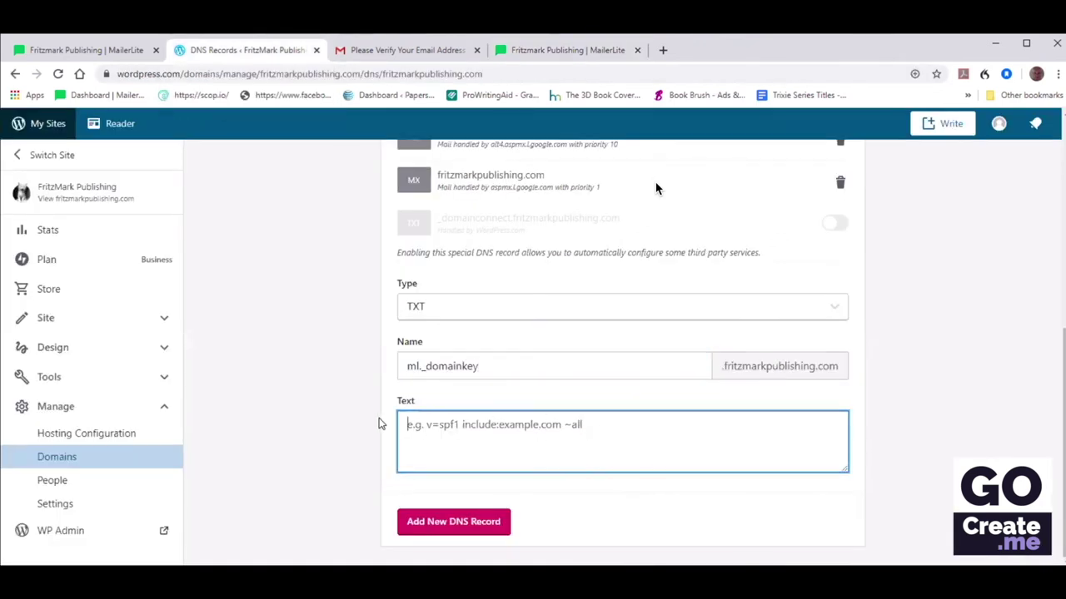
{"action": "key", "text": "ctrl+v"}
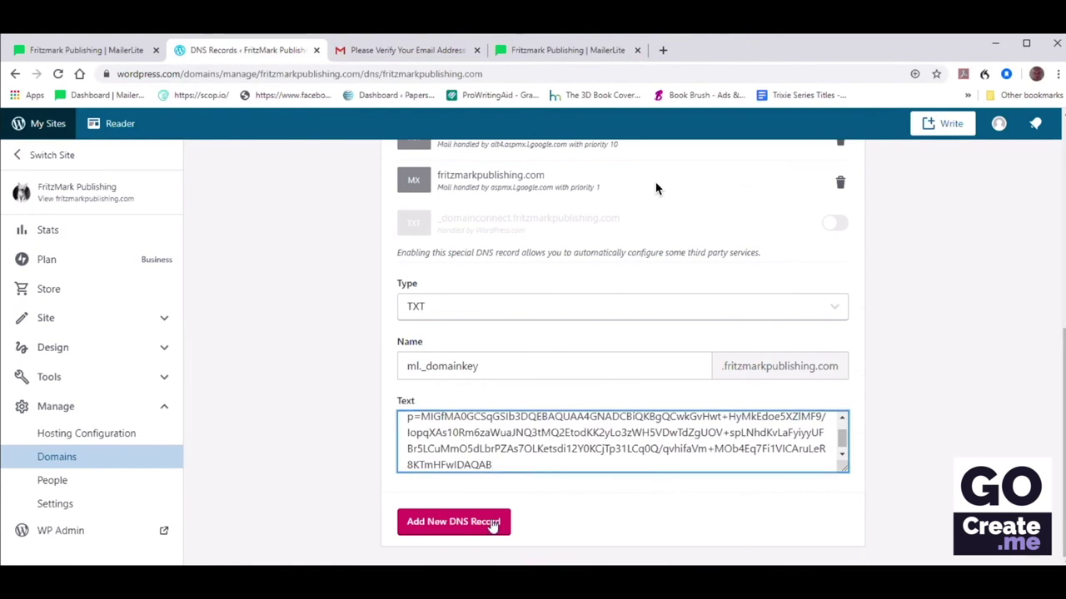
{"action": "left_click", "coordinate": [464, 524]}
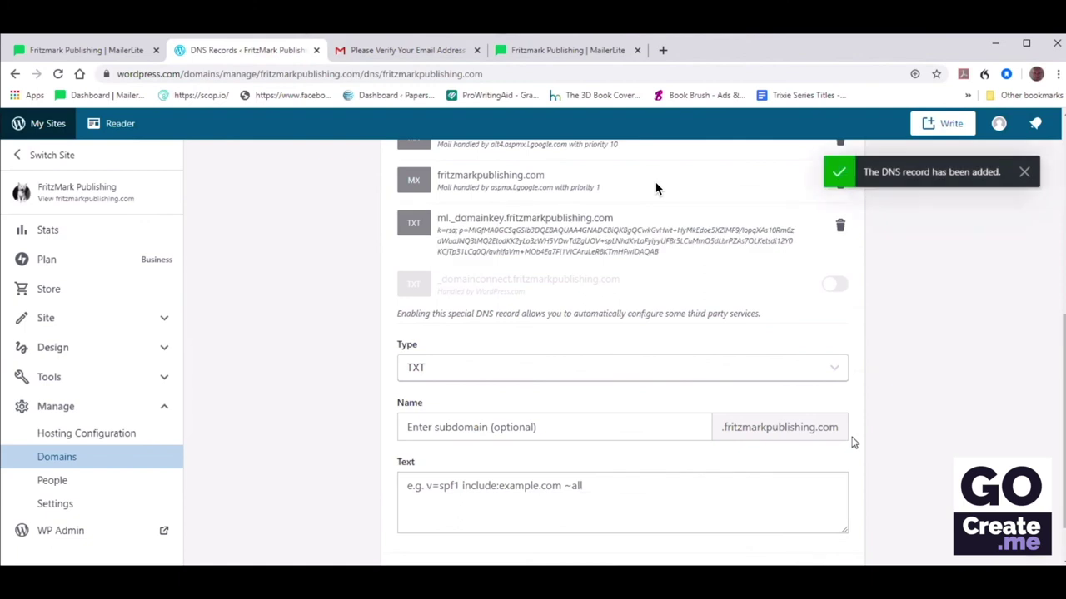
{"action": "scroll", "coordinate": [897, 442], "scroll_direction": "up", "scroll_amount": 4}
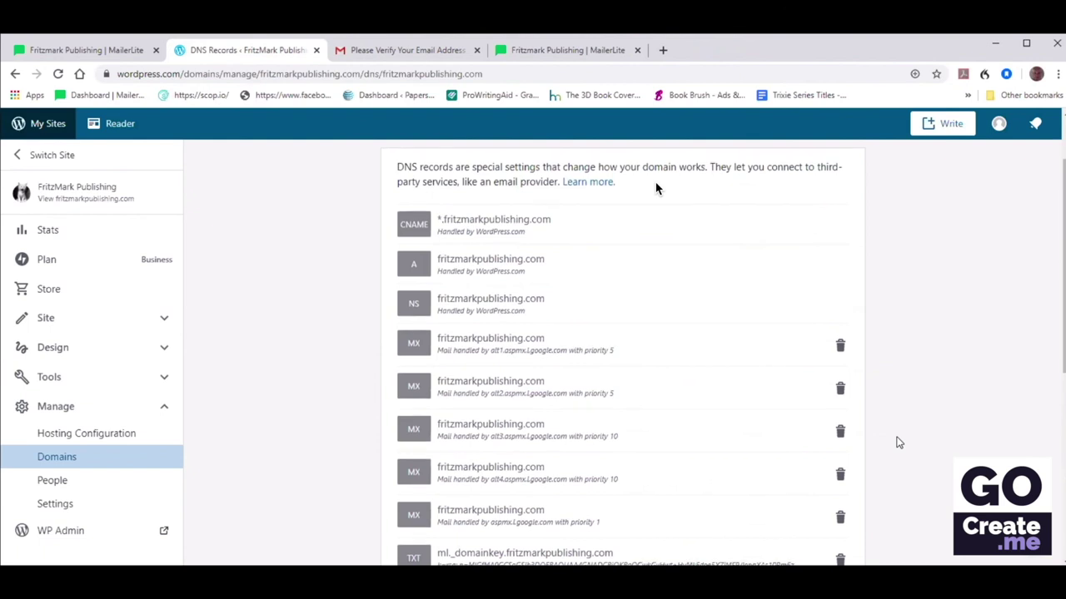
{"action": "scroll", "coordinate": [898, 442], "scroll_direction": "down", "scroll_amount": 4}
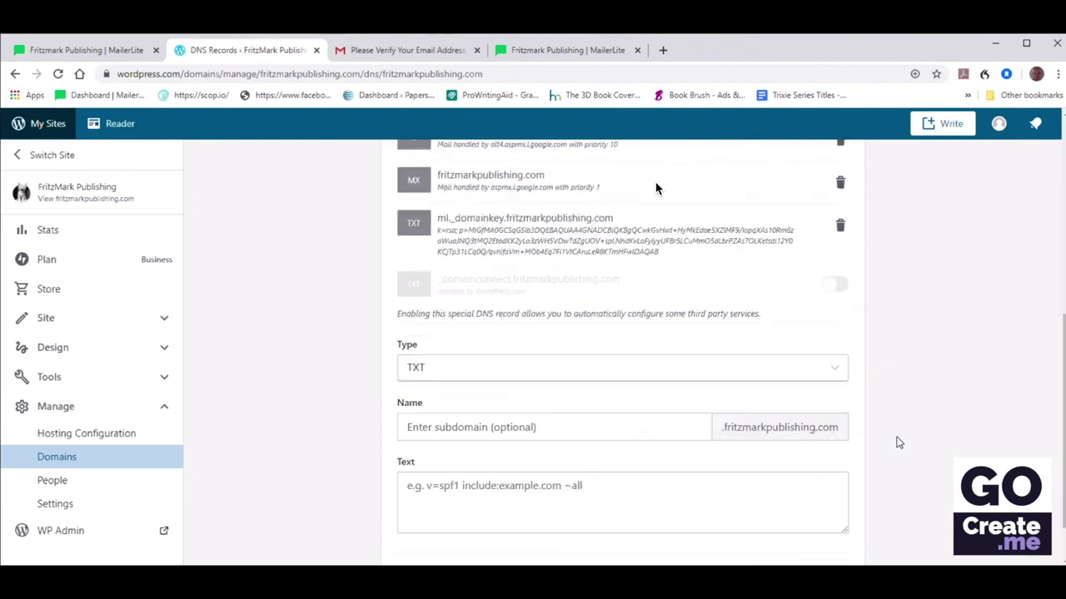
{"action": "left_click", "coordinate": [543, 53]}
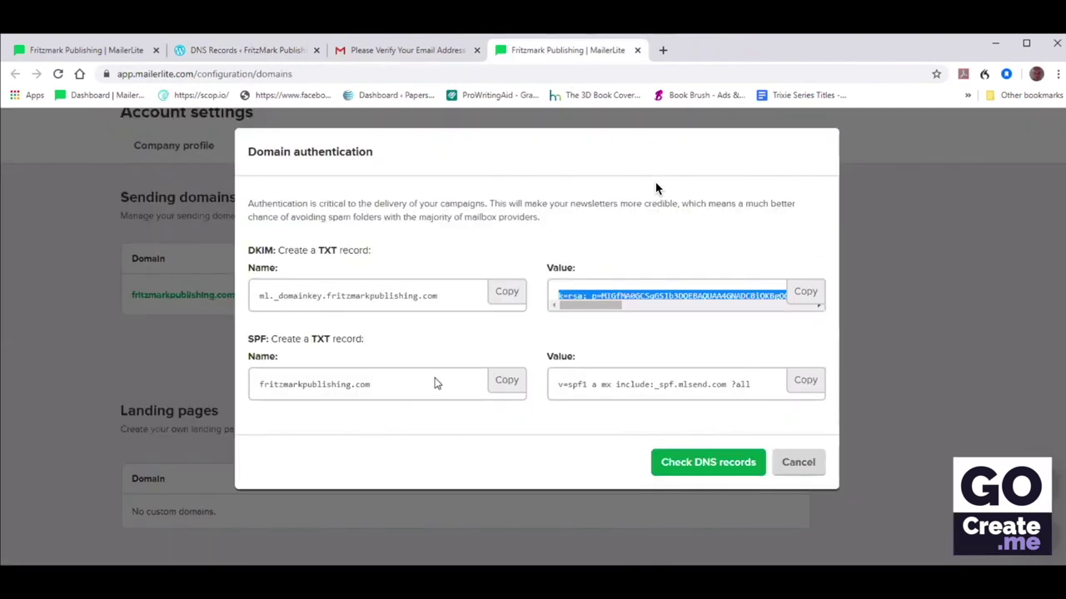
Step: Start a second TXT record named fritzmarkpublishing.com, using the SPF name copied from MailerLite
{"action": "left_click", "coordinate": [506, 390]}
{"action": "left_click", "coordinate": [243, 52]}
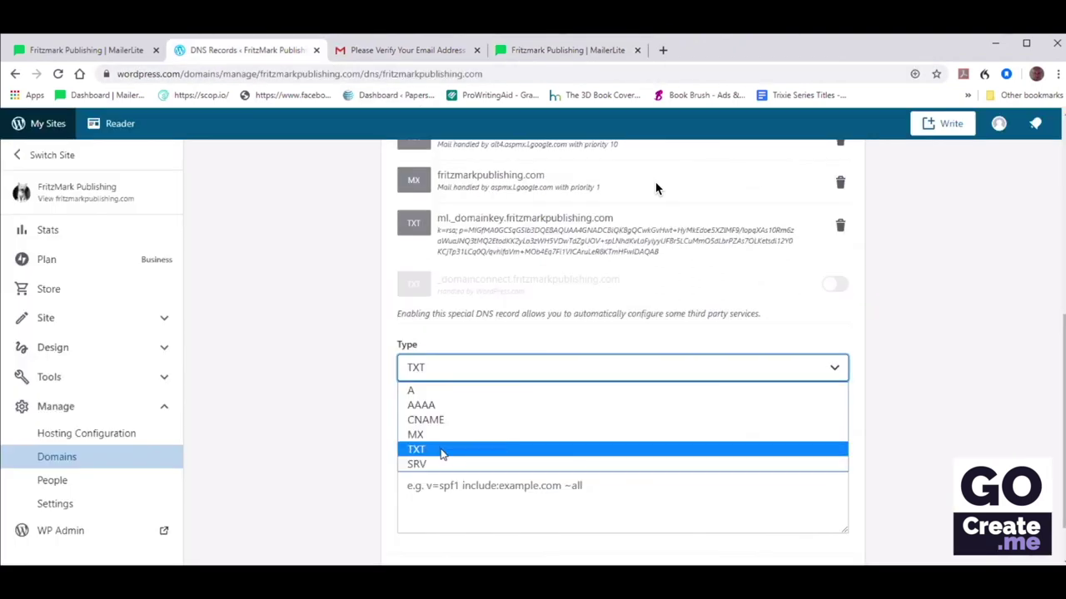
{"action": "left_click", "coordinate": [441, 450]}
{"action": "left_click", "coordinate": [467, 427]}
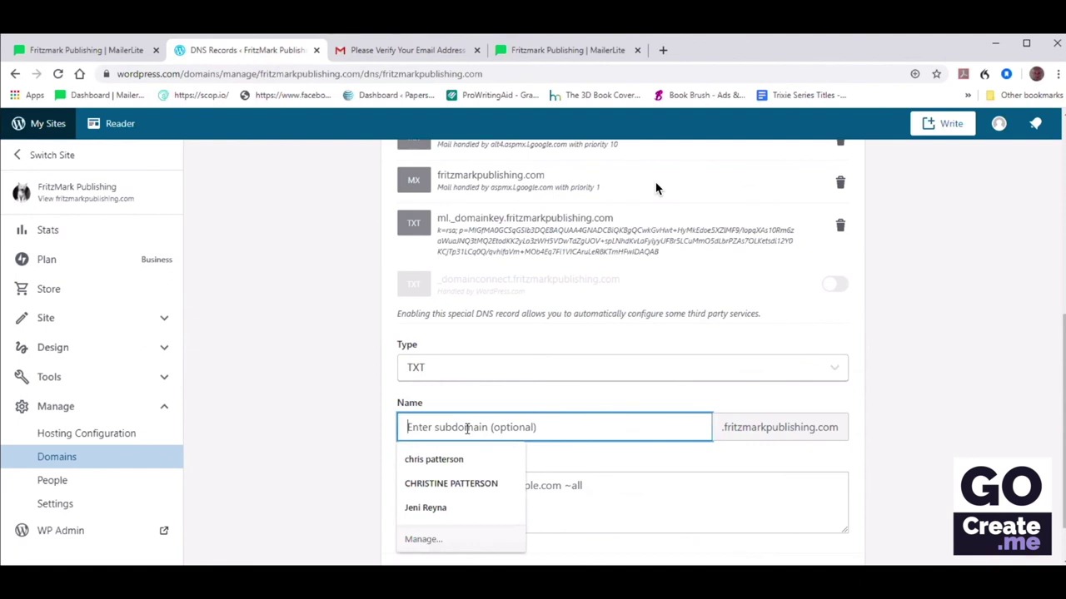
{"action": "key", "text": "ctrl+v"}
{"action": "left_click", "coordinate": [721, 499]}
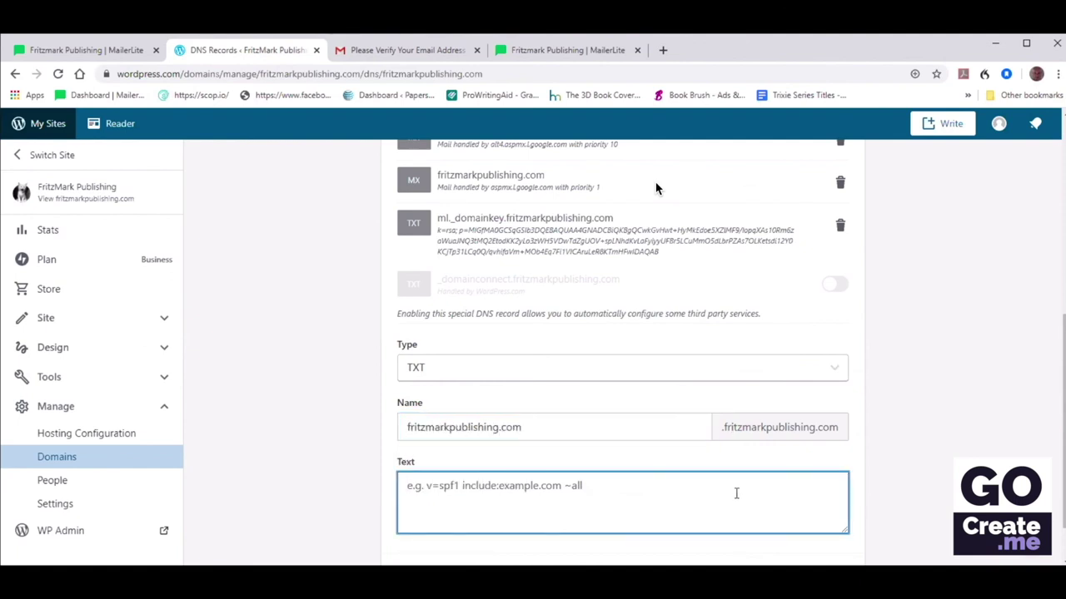
Step: Enter the SPF value v=spf1 a mx include:_spf.mlsend.com ?all and save the record
{"action": "left_click", "coordinate": [561, 52]}
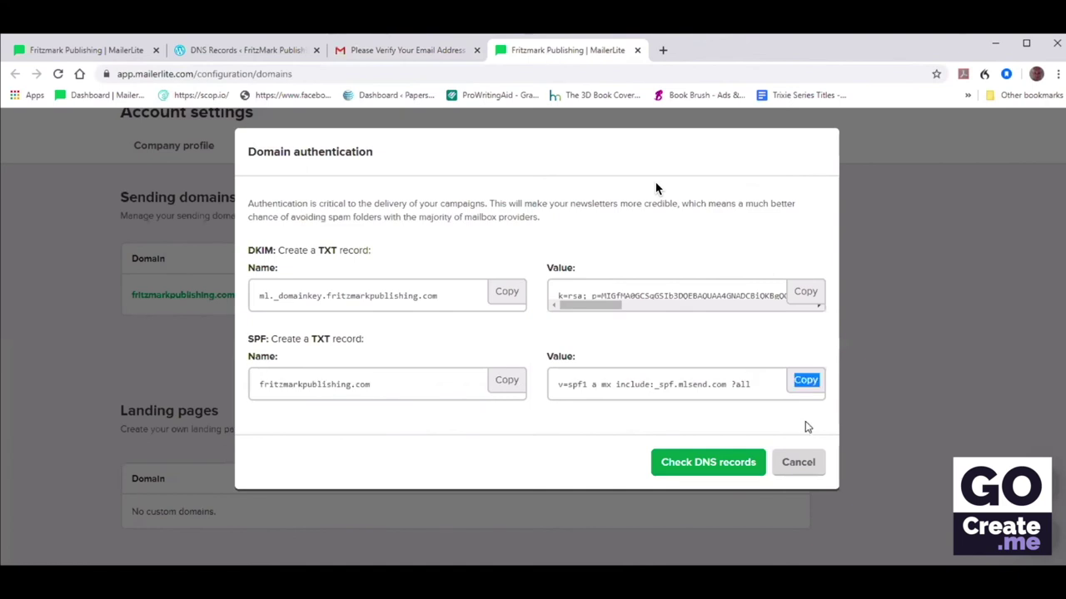
{"action": "left_click", "coordinate": [805, 383]}
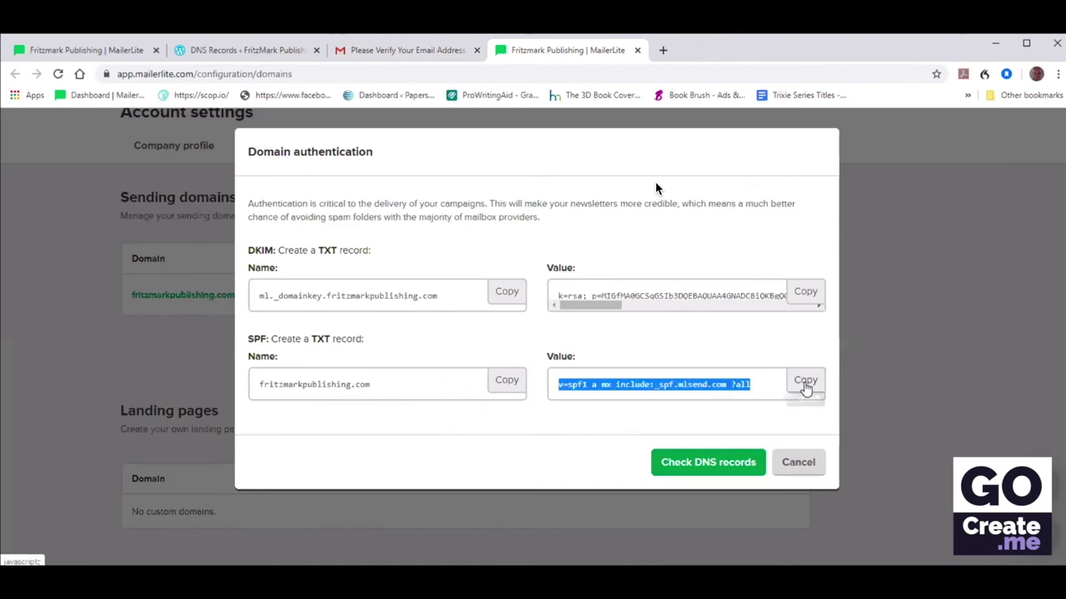
{"action": "left_click", "coordinate": [245, 50]}
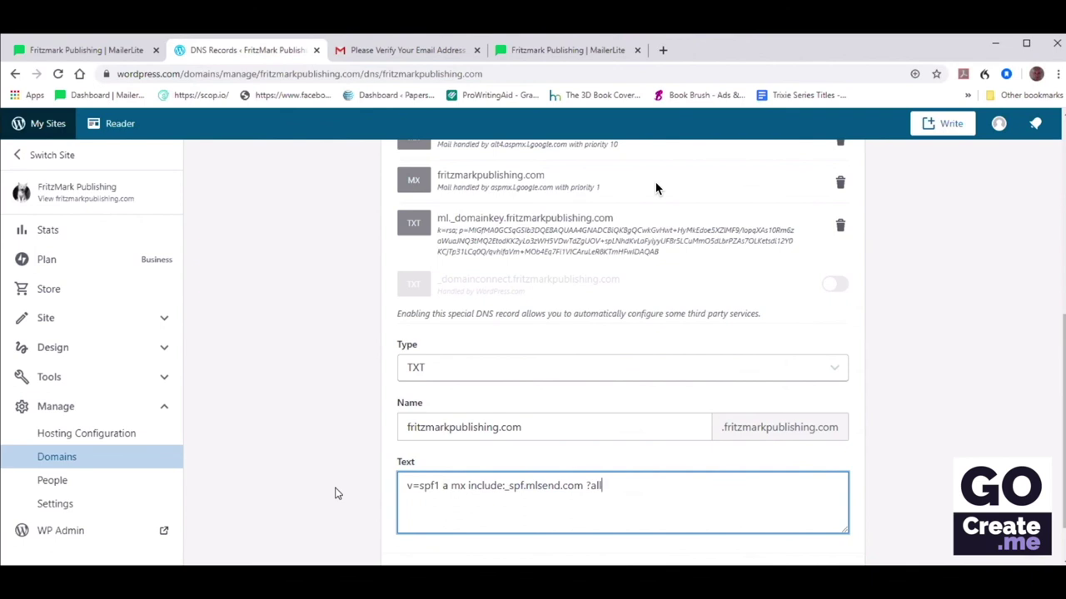
{"action": "scroll", "coordinate": [880, 463], "scroll_direction": "down", "scroll_amount": 1}
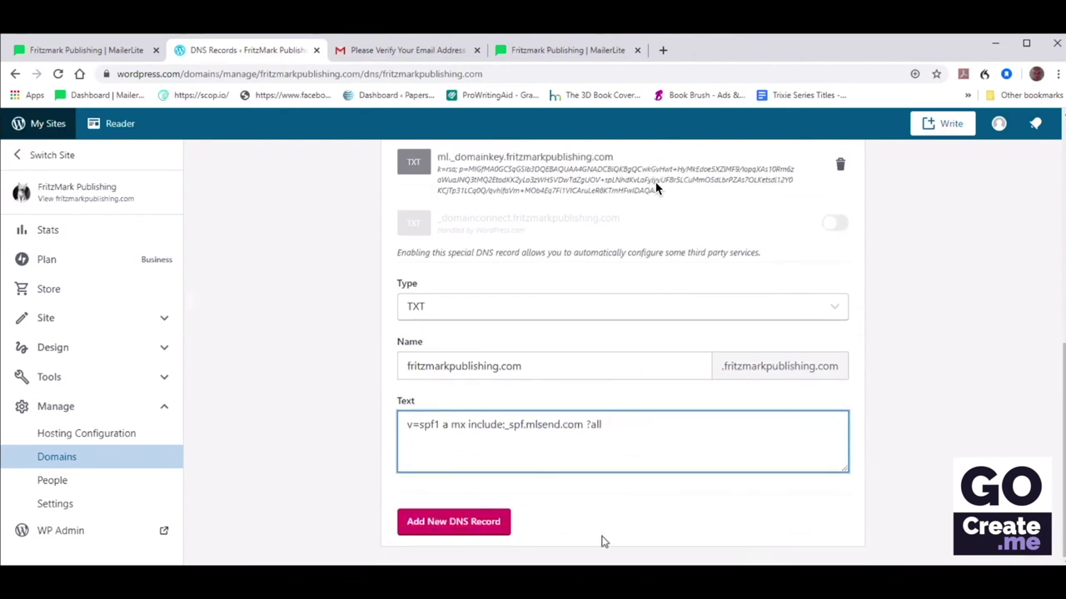
{"action": "left_click", "coordinate": [476, 529]}
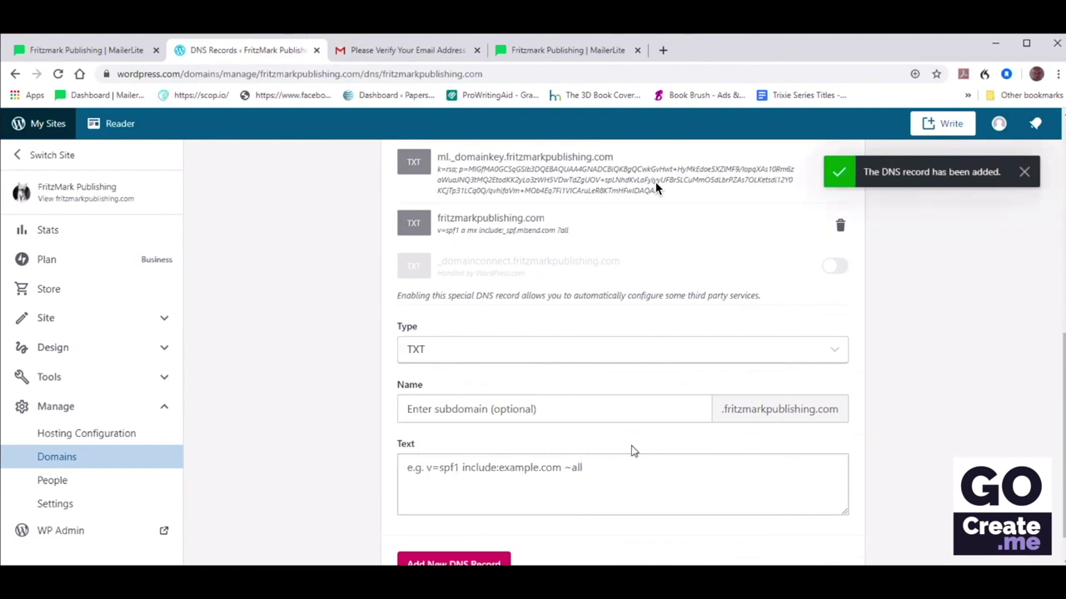
{"action": "scroll", "coordinate": [671, 485], "scroll_direction": "up", "scroll_amount": 3}
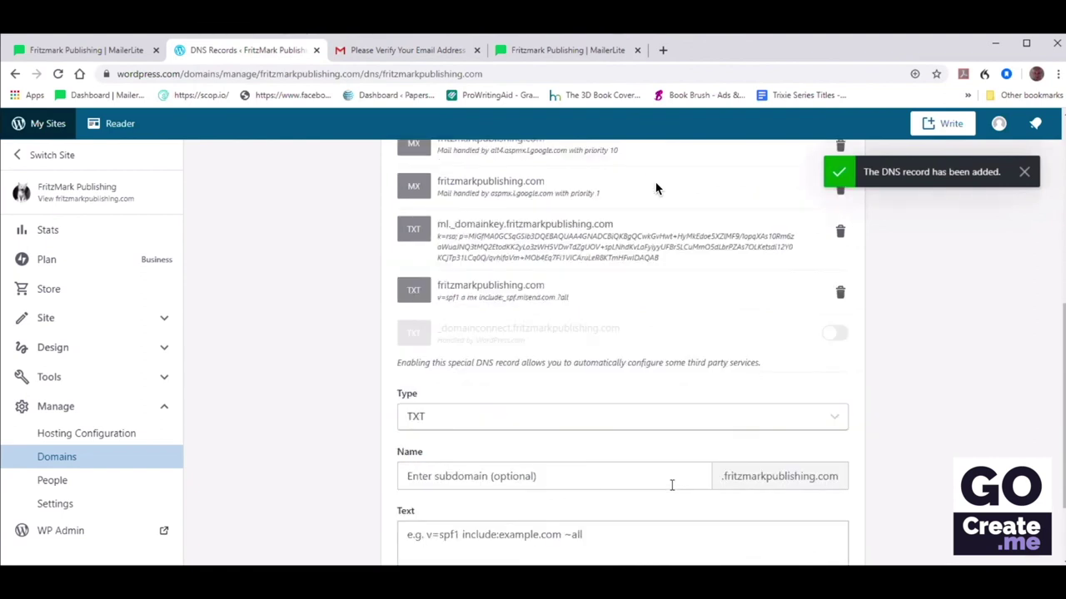
{"action": "scroll", "coordinate": [673, 492], "scroll_direction": "up", "scroll_amount": 2}
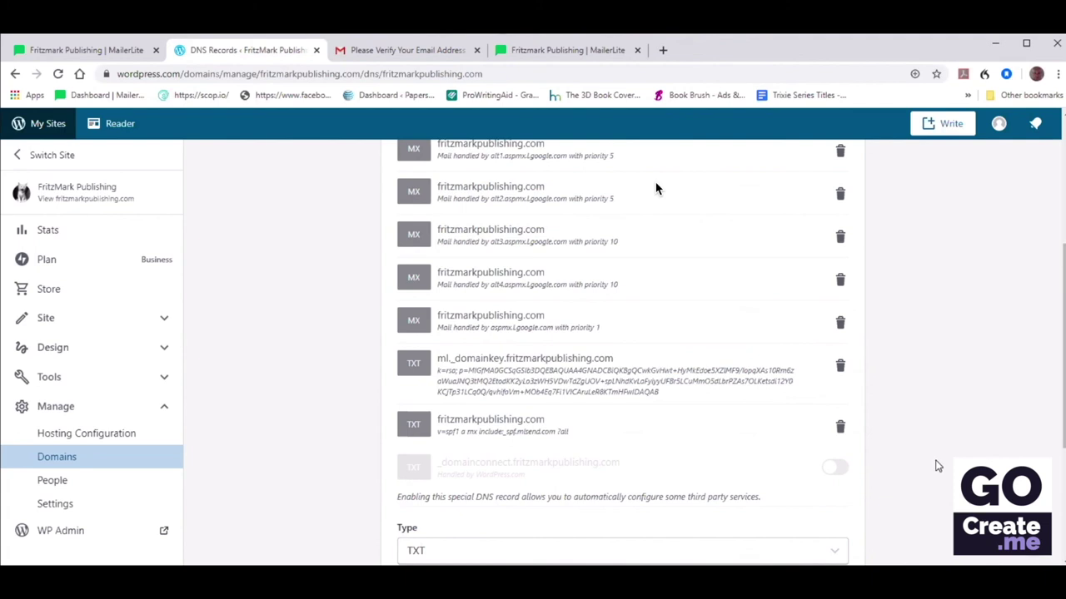
{"action": "scroll", "coordinate": [655, 189], "scroll_direction": "down", "scroll_amount": 3}
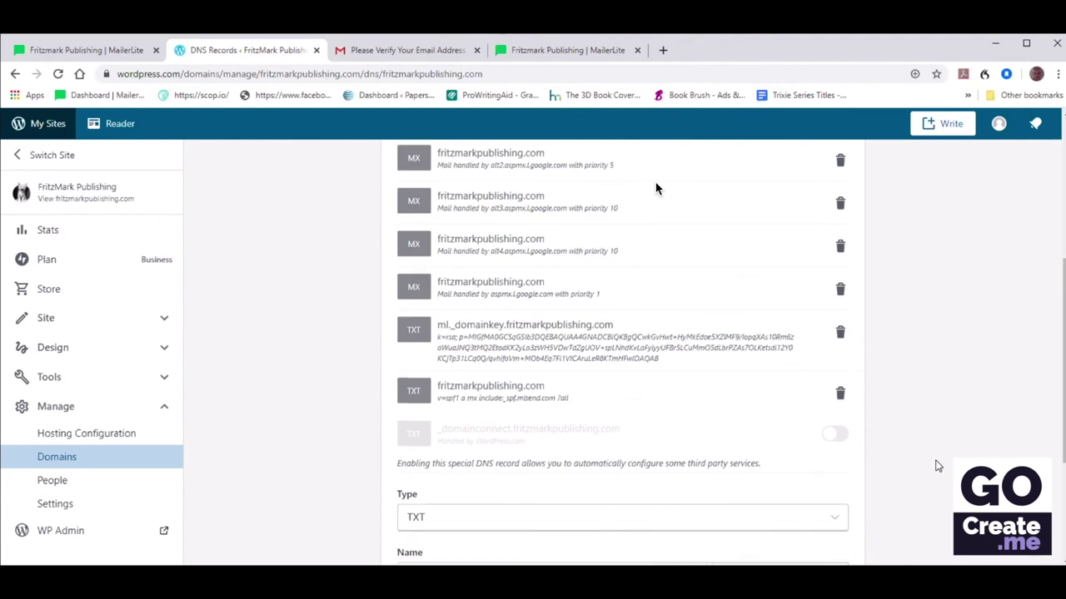
{"action": "scroll", "coordinate": [655, 189], "scroll_direction": "down", "scroll_amount": 1}
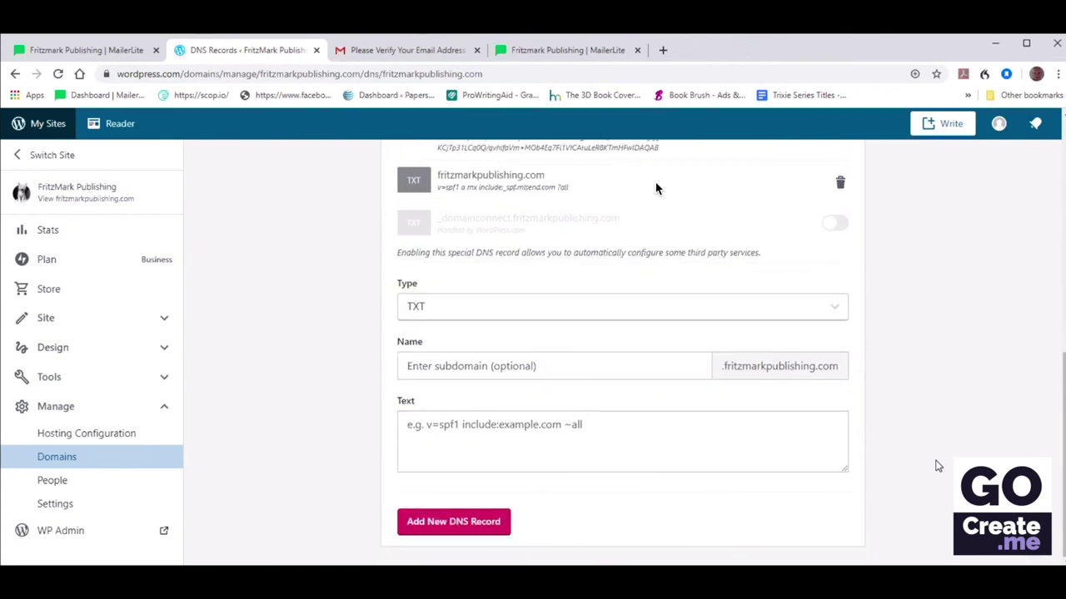
Step: Have MailerLite check the DNS records, approving the SPF record, then close the authentication details
{"action": "left_click", "coordinate": [544, 52]}
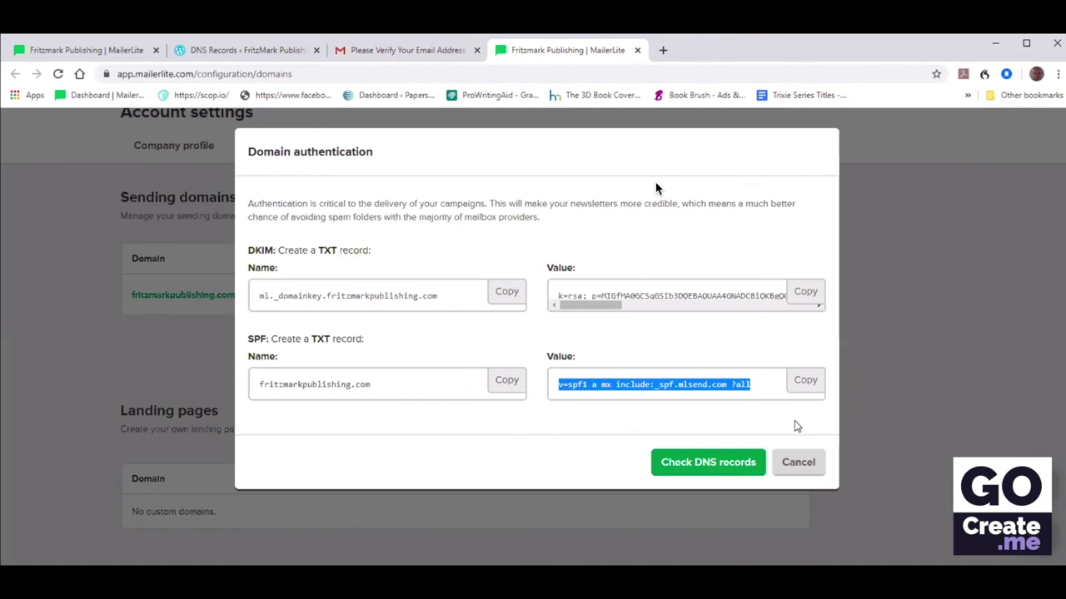
{"action": "left_click", "coordinate": [701, 473]}
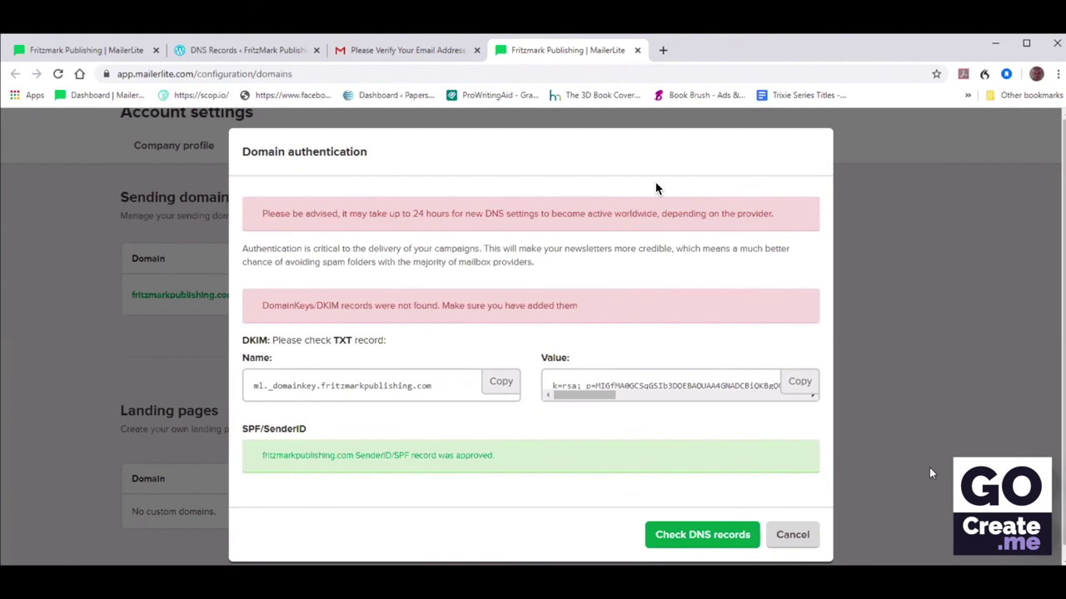
{"action": "left_click", "coordinate": [805, 537]}
{"action": "left_click", "coordinate": [488, 293]}
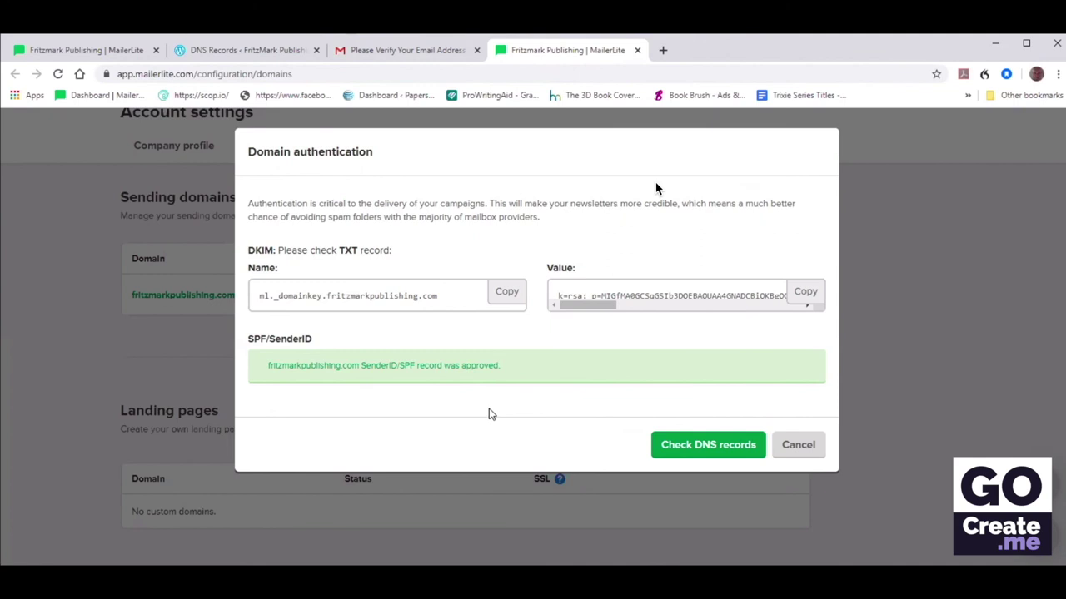
{"action": "left_click", "coordinate": [815, 448]}
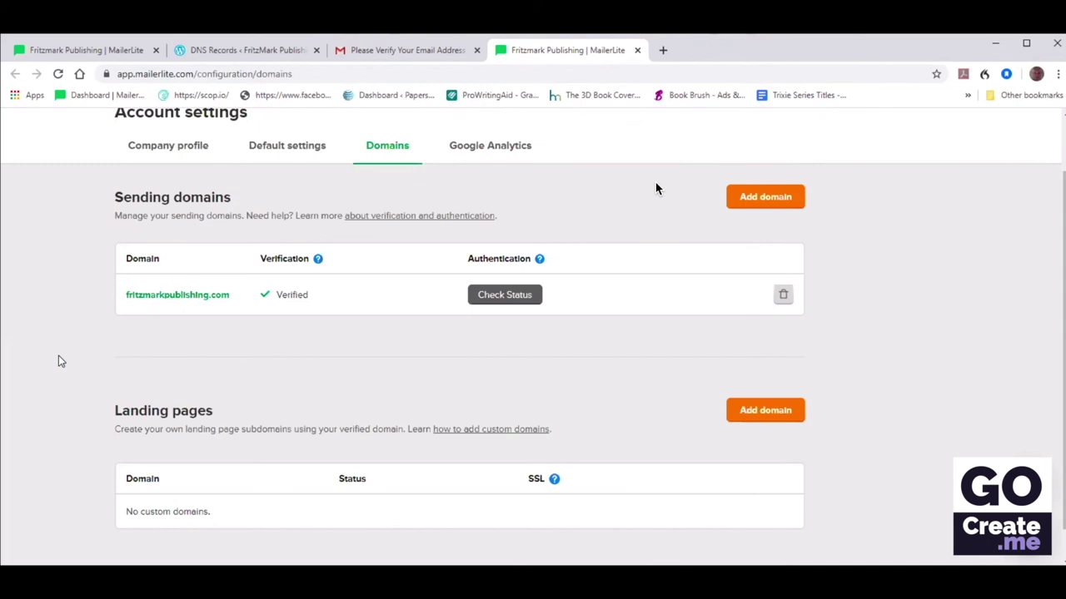
Step: Turn the MailerLite logo OFF in Account settings and save the company profile
{"action": "scroll", "coordinate": [58, 361], "scroll_direction": "up", "scroll_amount": 1}
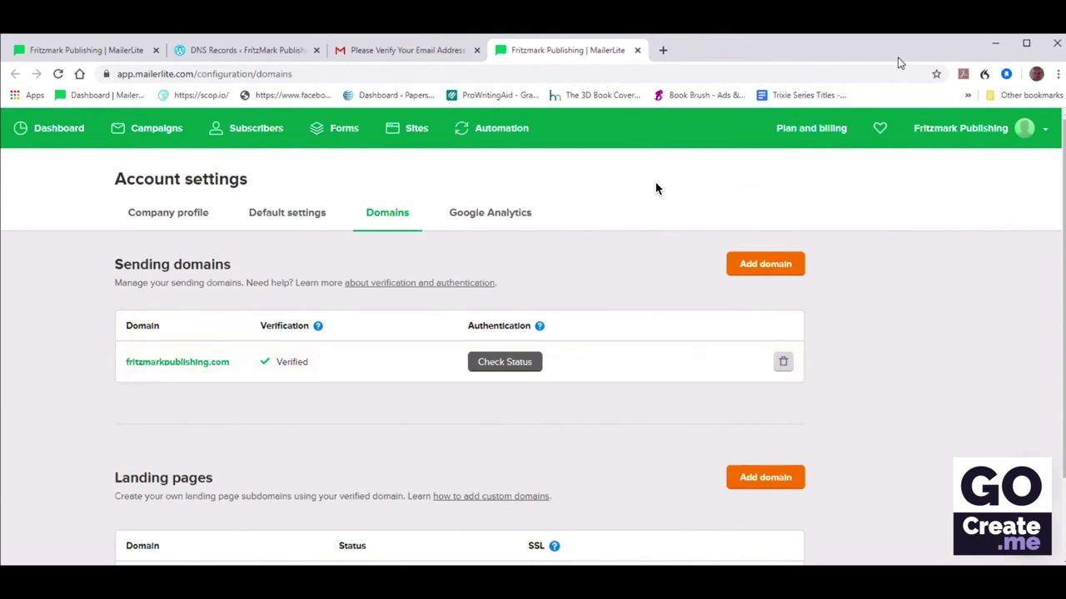
{"action": "left_click", "coordinate": [1044, 138]}
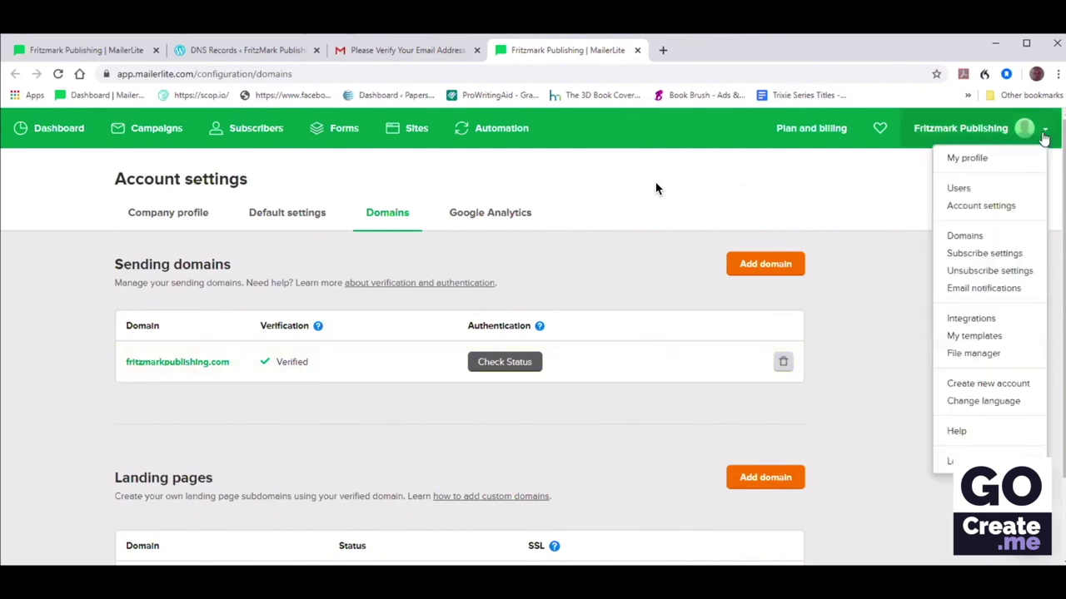
{"action": "left_click", "coordinate": [997, 208]}
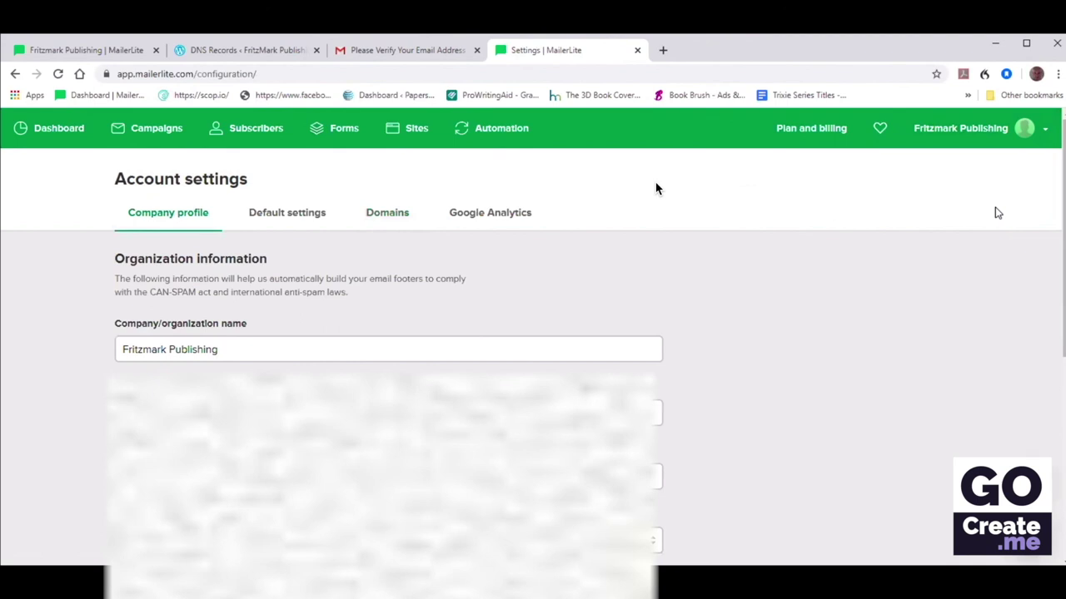
{"action": "scroll", "coordinate": [887, 325], "scroll_direction": "down", "scroll_amount": 2}
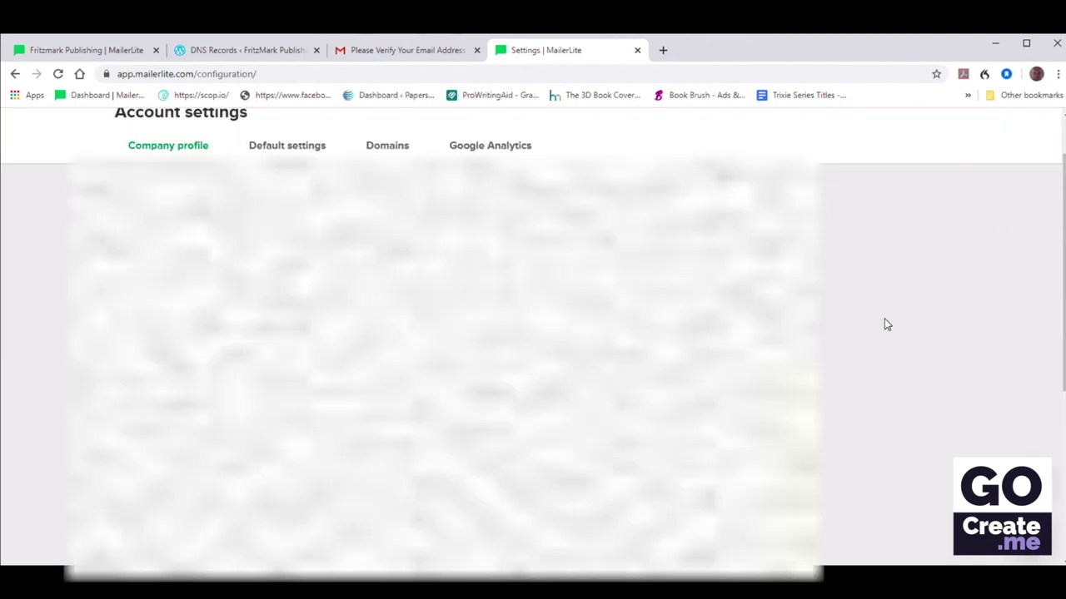
{"action": "scroll", "coordinate": [886, 325], "scroll_direction": "down", "scroll_amount": 2}
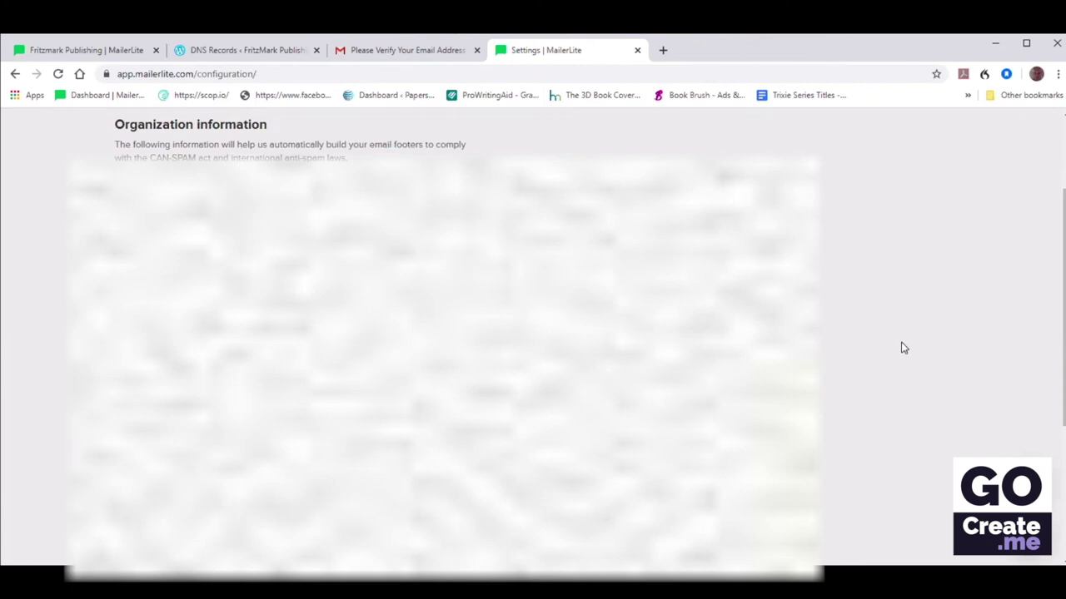
{"action": "scroll", "coordinate": [901, 343], "scroll_direction": "down", "scroll_amount": 1}
{"action": "scroll", "coordinate": [904, 348], "scroll_direction": "down", "scroll_amount": 1}
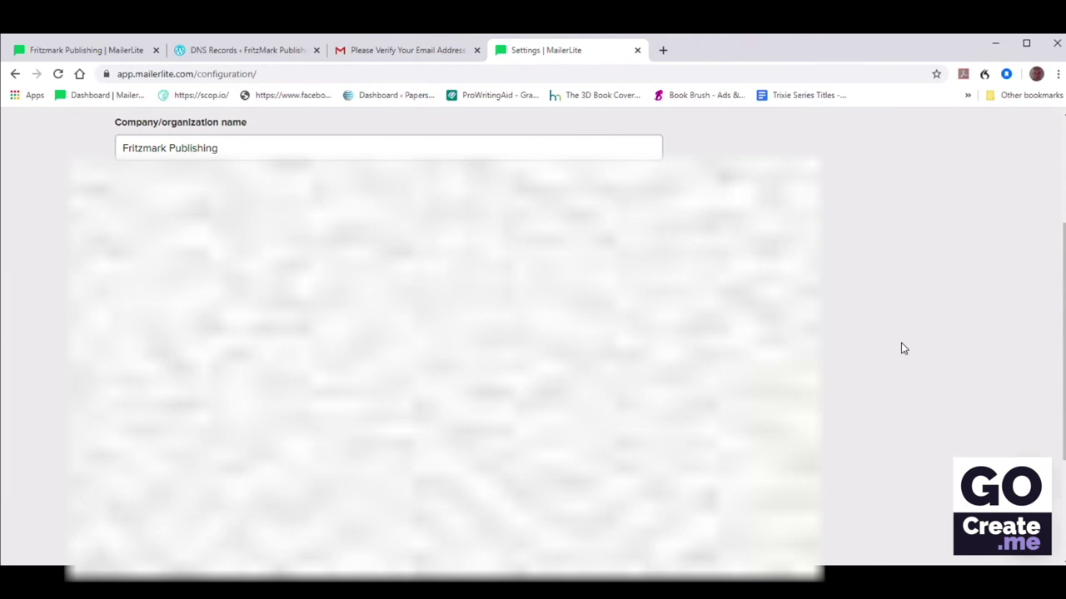
{"action": "scroll", "coordinate": [903, 348], "scroll_direction": "down", "scroll_amount": 1}
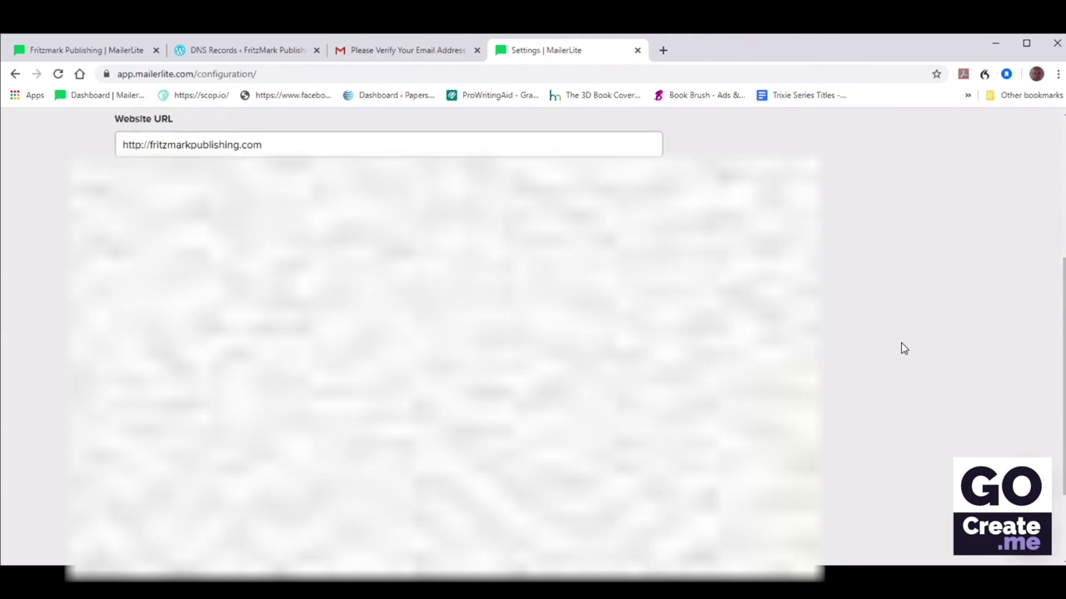
{"action": "scroll", "coordinate": [903, 348], "scroll_direction": "down", "scroll_amount": 3}
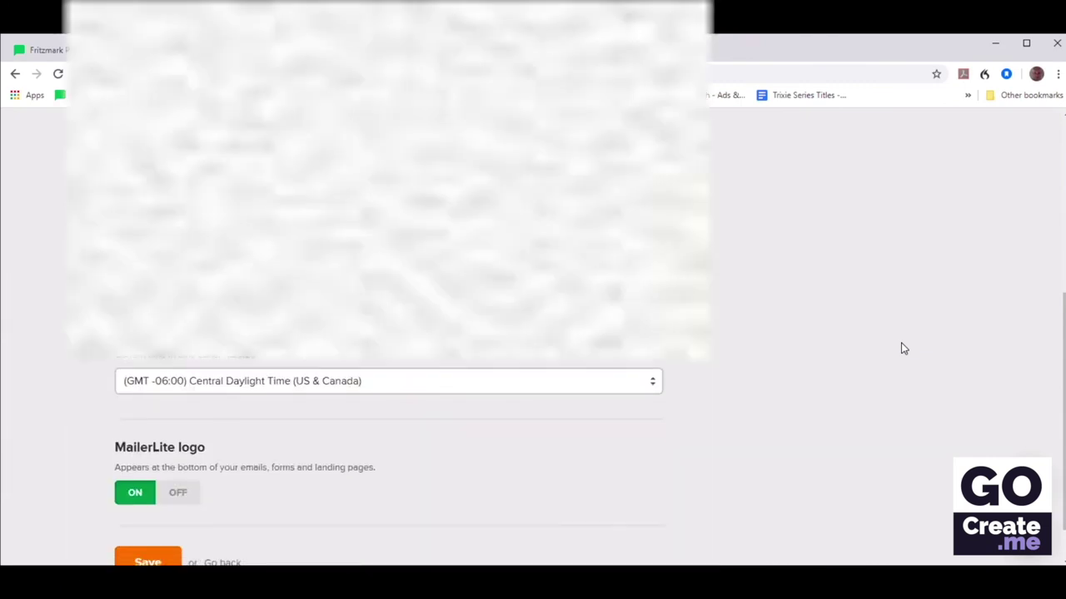
{"action": "scroll", "coordinate": [903, 348], "scroll_direction": "down", "scroll_amount": 1}
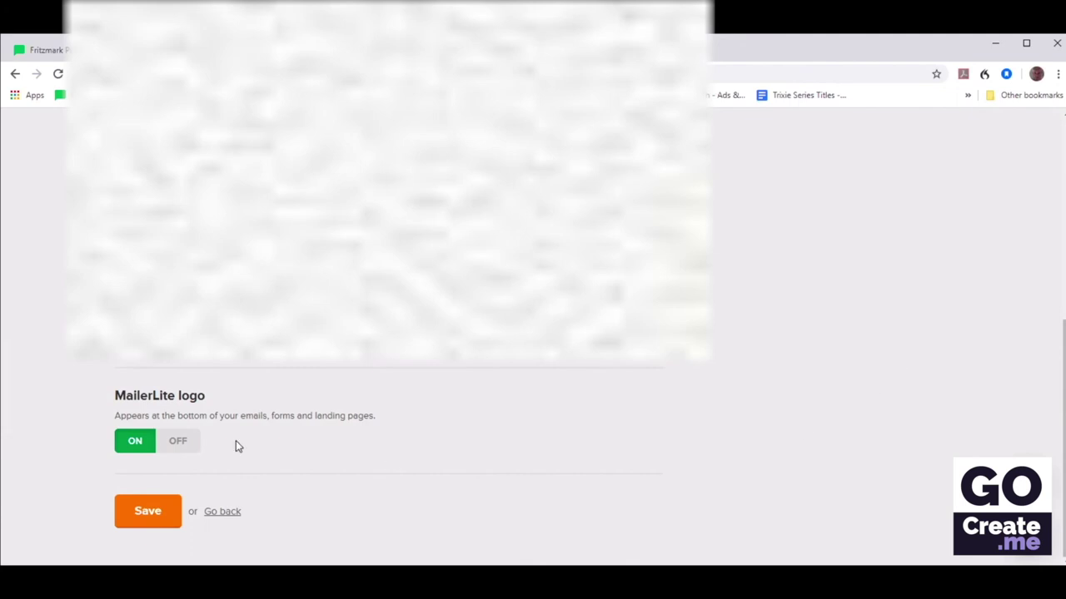
{"action": "left_click", "coordinate": [185, 442]}
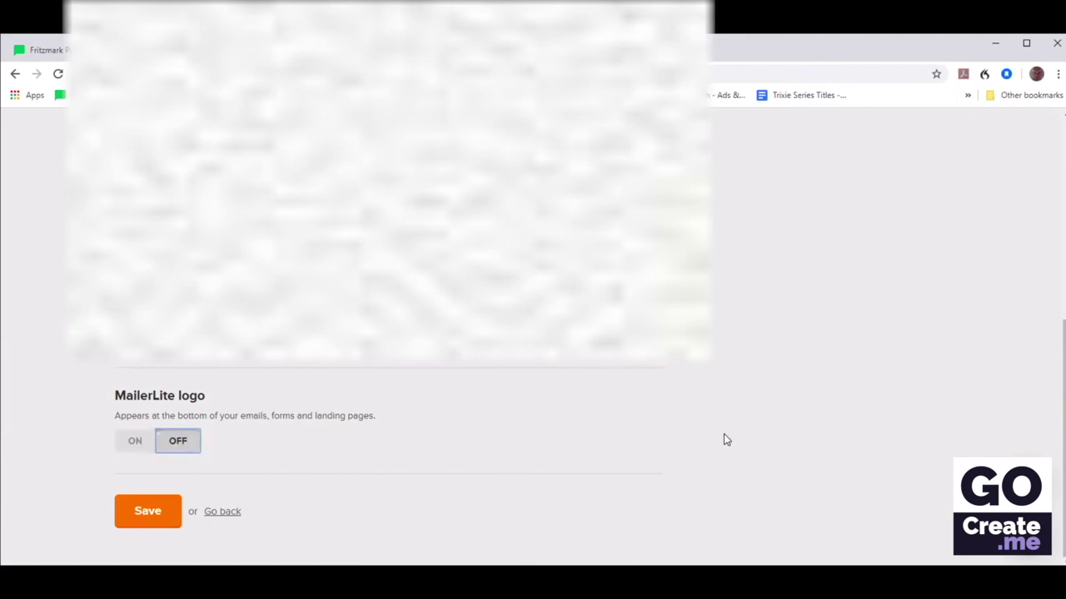
{"action": "left_click", "coordinate": [148, 511]}
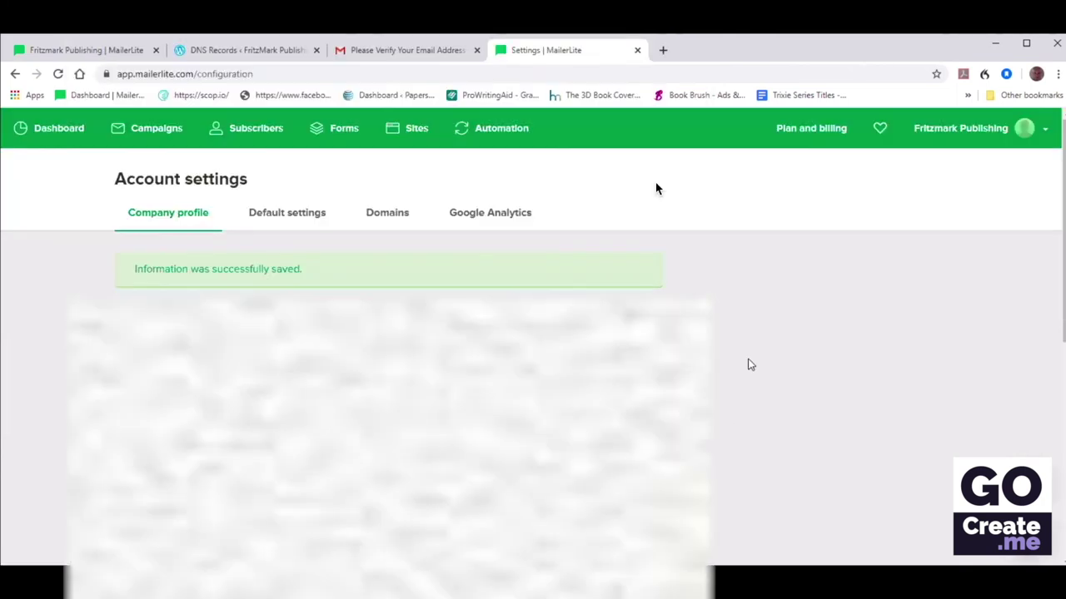
{"action": "left_click", "coordinate": [310, 218]}
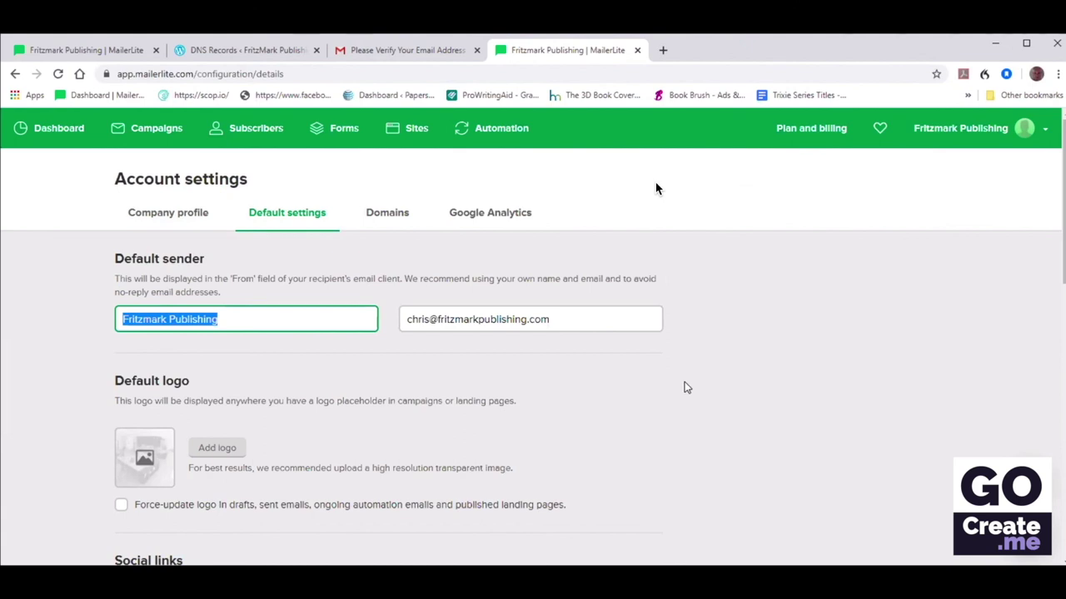
Step: Enter the author's name as Default sender name, then scroll through Social links and the unsubscribe disclaimer
{"action": "scroll", "coordinate": [689, 450], "scroll_direction": "down", "scroll_amount": 3}
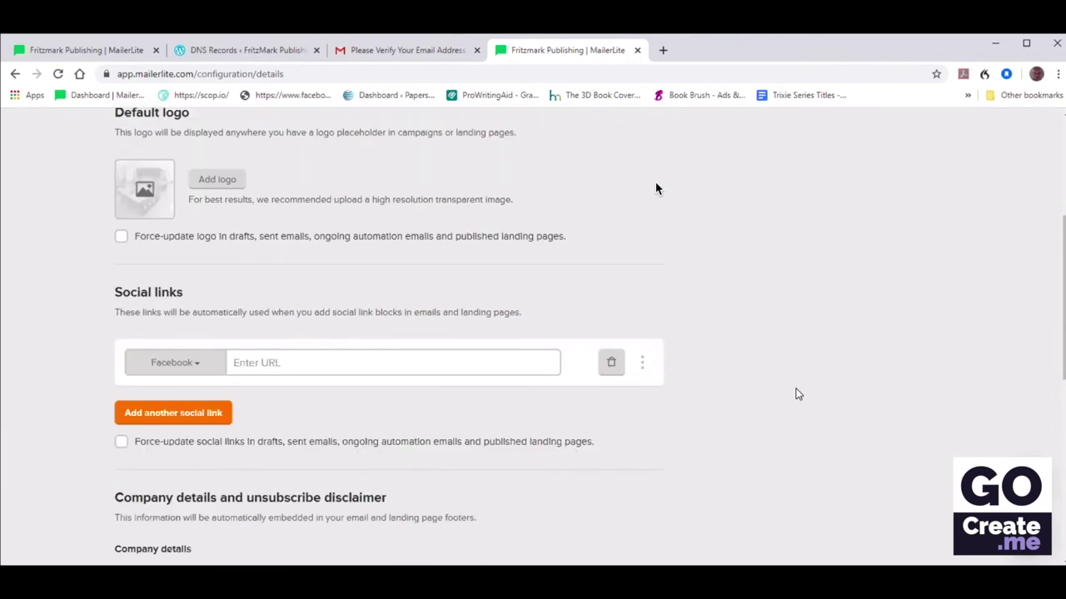
{"action": "scroll", "coordinate": [655, 184], "scroll_direction": "down", "scroll_amount": 1}
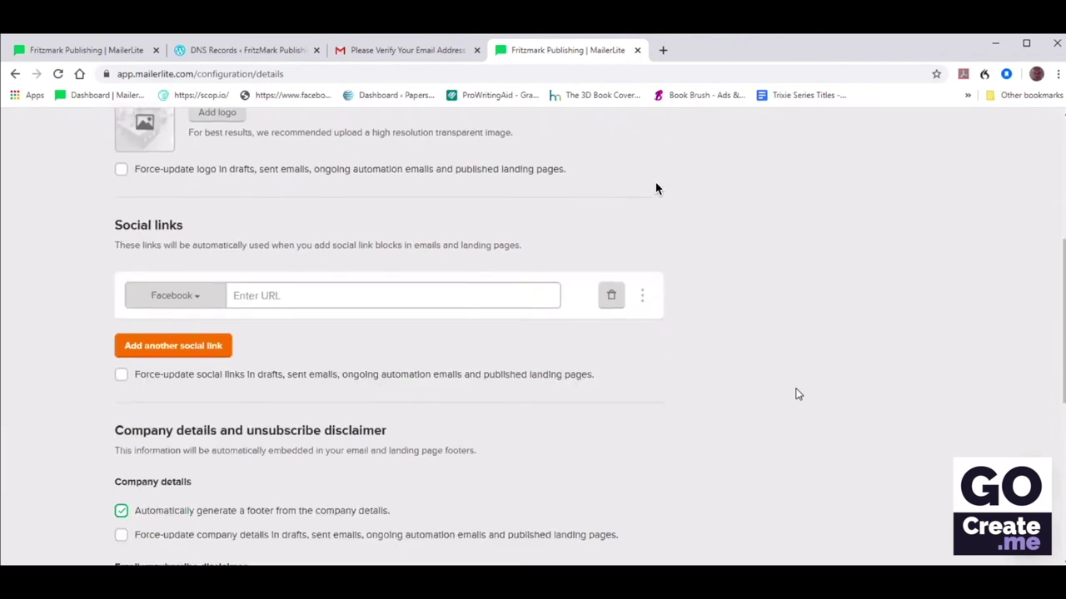
{"action": "scroll", "coordinate": [655, 188], "scroll_direction": "down", "scroll_amount": 5}
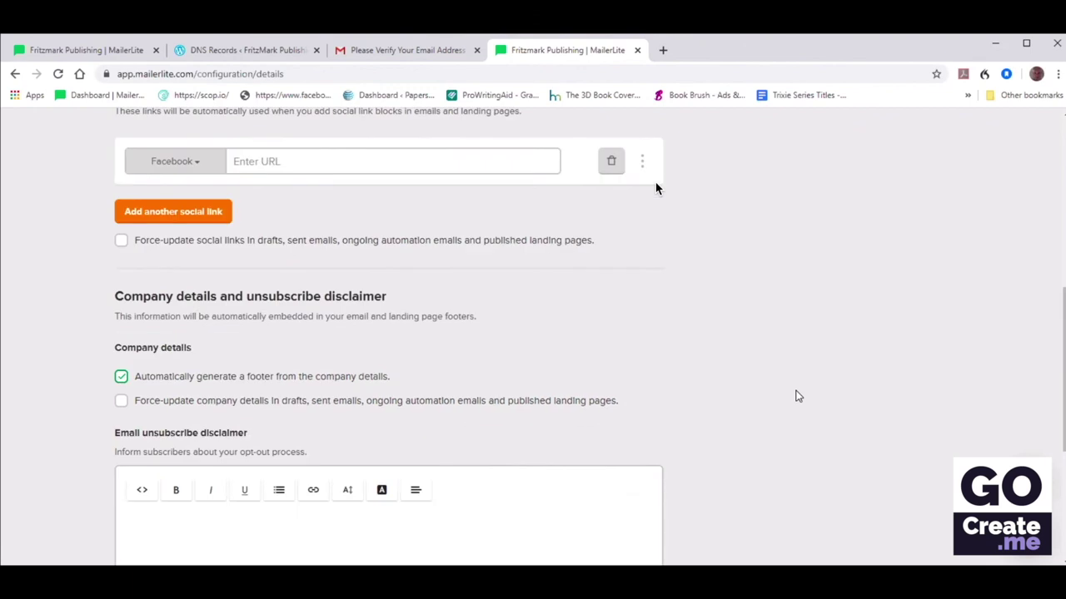
{"action": "scroll", "coordinate": [655, 188], "scroll_direction": "up", "scroll_amount": 2}
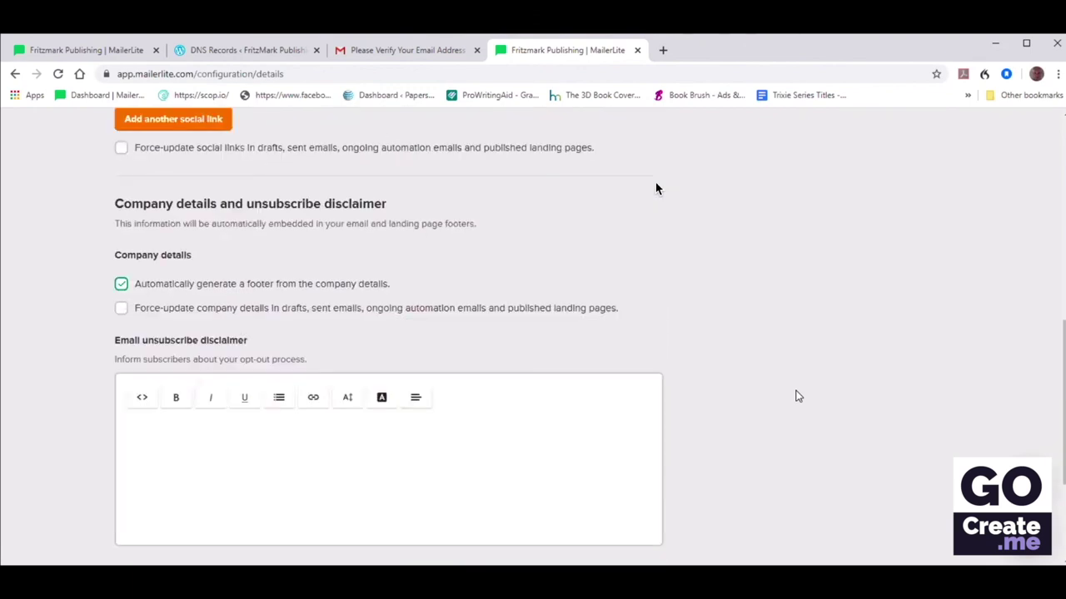
{"action": "scroll", "coordinate": [796, 396], "scroll_direction": "down", "scroll_amount": 3}
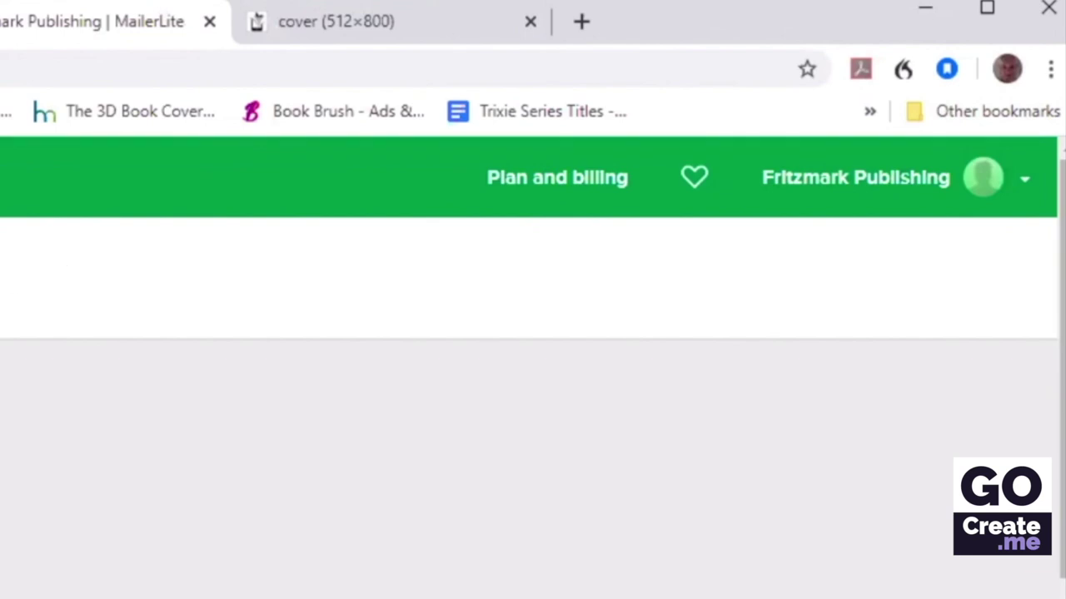
Step: Go to Unsubscribe settings from the account menu, review the form, and start editing the unsubscribe page
{"action": "left_click", "coordinate": [1032, 188]}
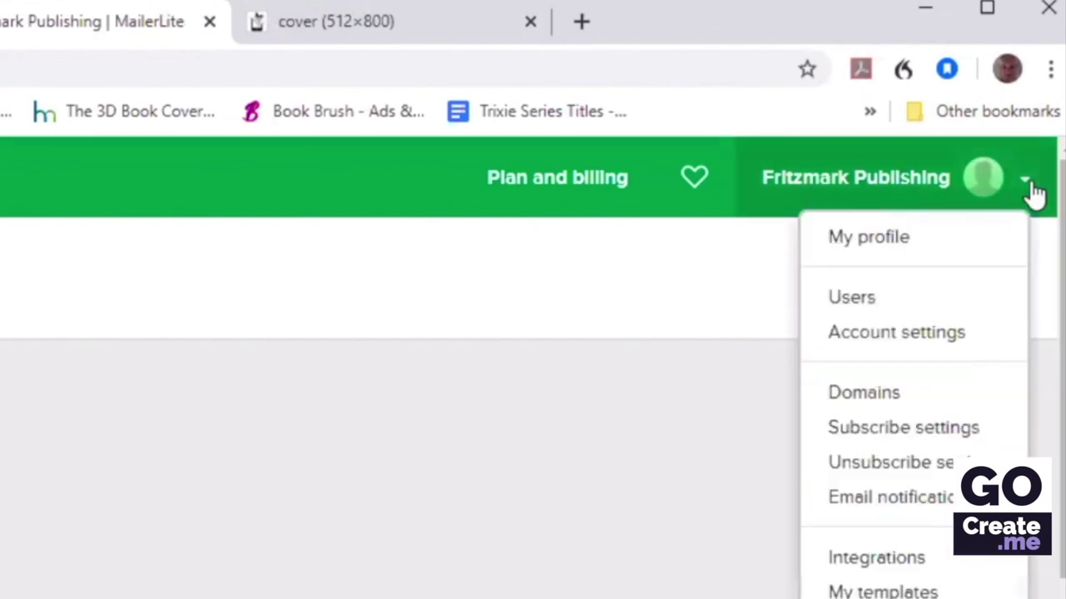
{"action": "left_click", "coordinate": [938, 472]}
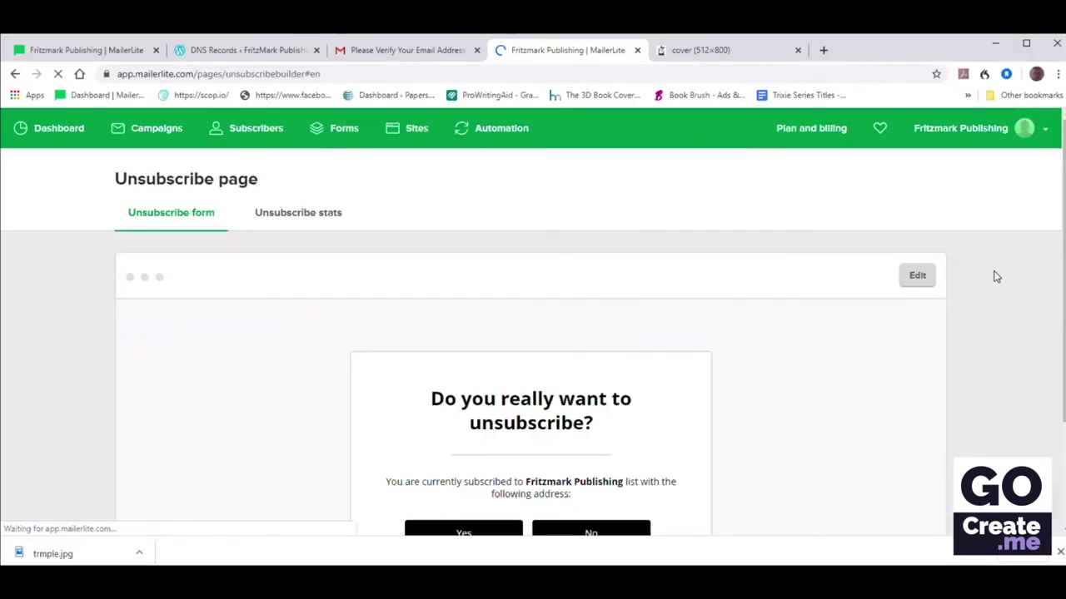
{"action": "scroll", "coordinate": [993, 277], "scroll_direction": "down", "scroll_amount": 1}
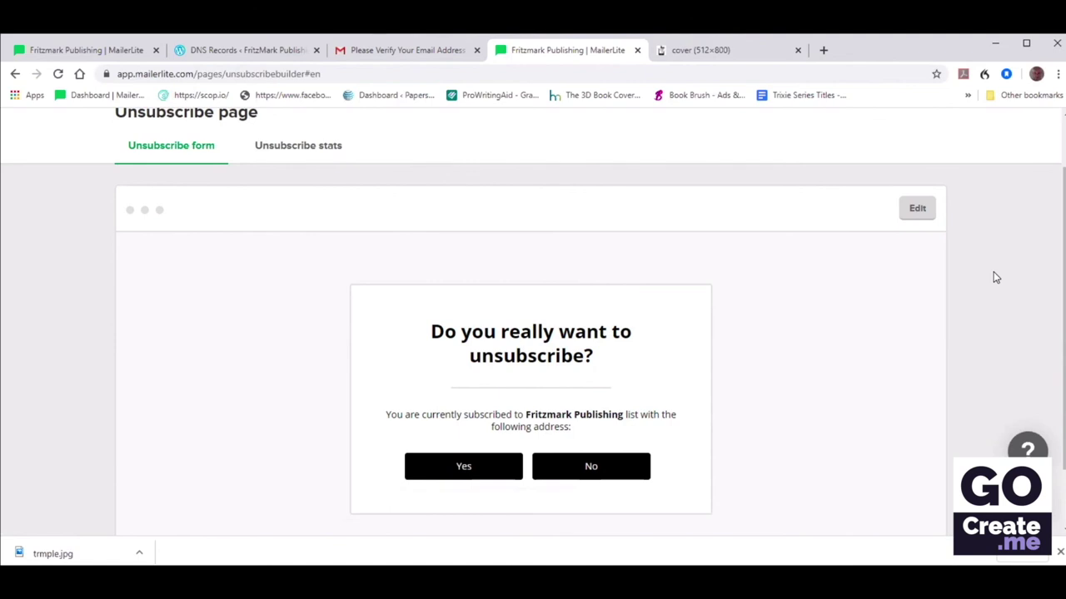
{"action": "scroll", "coordinate": [996, 278], "scroll_direction": "down", "scroll_amount": 1}
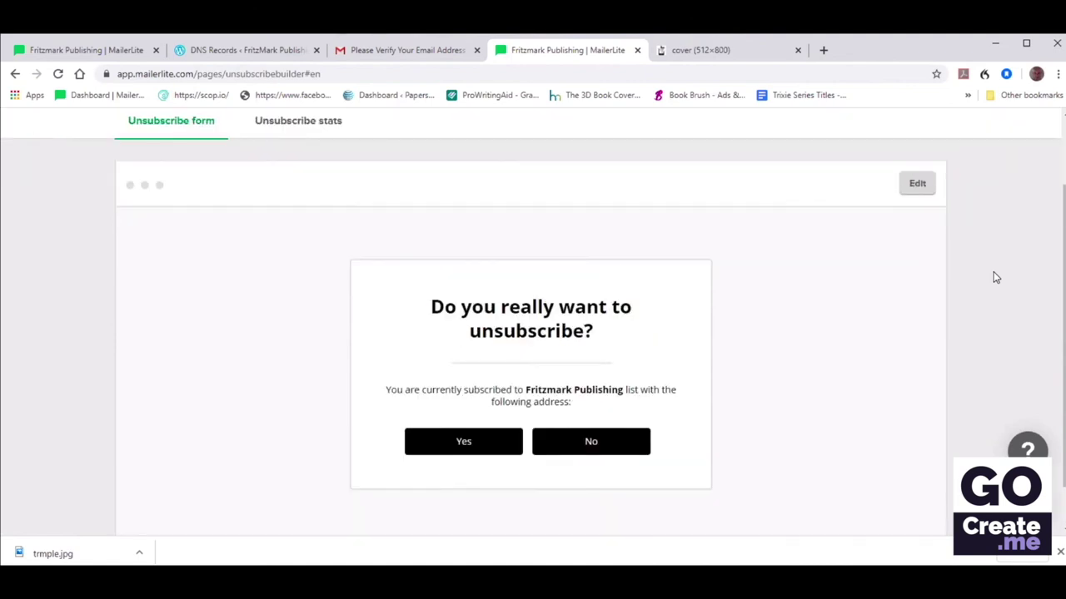
{"action": "scroll", "coordinate": [994, 273], "scroll_direction": "up", "scroll_amount": 1}
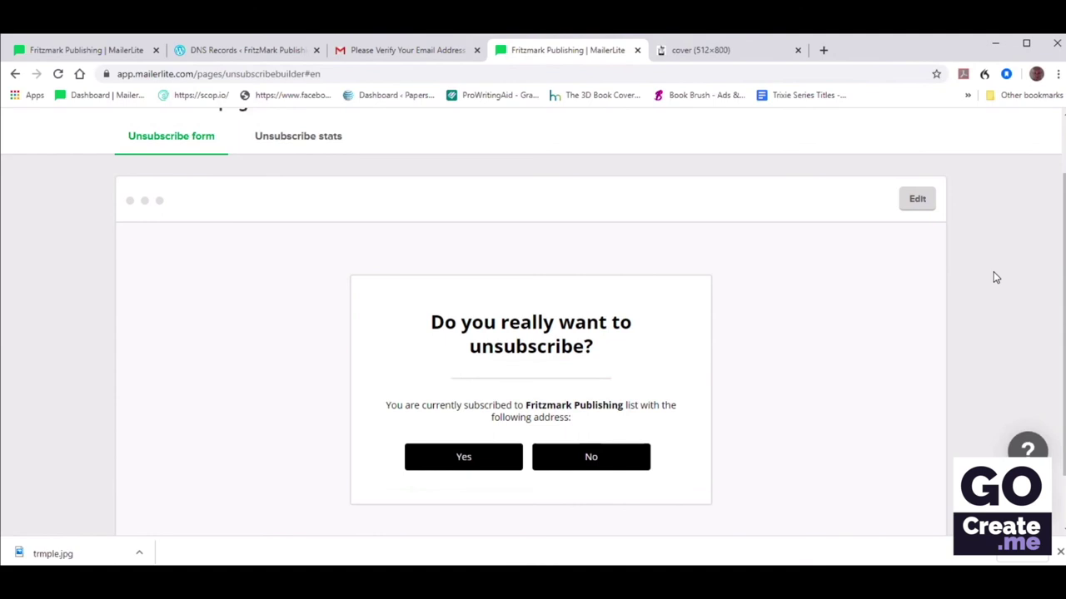
{"action": "left_click", "coordinate": [919, 205]}
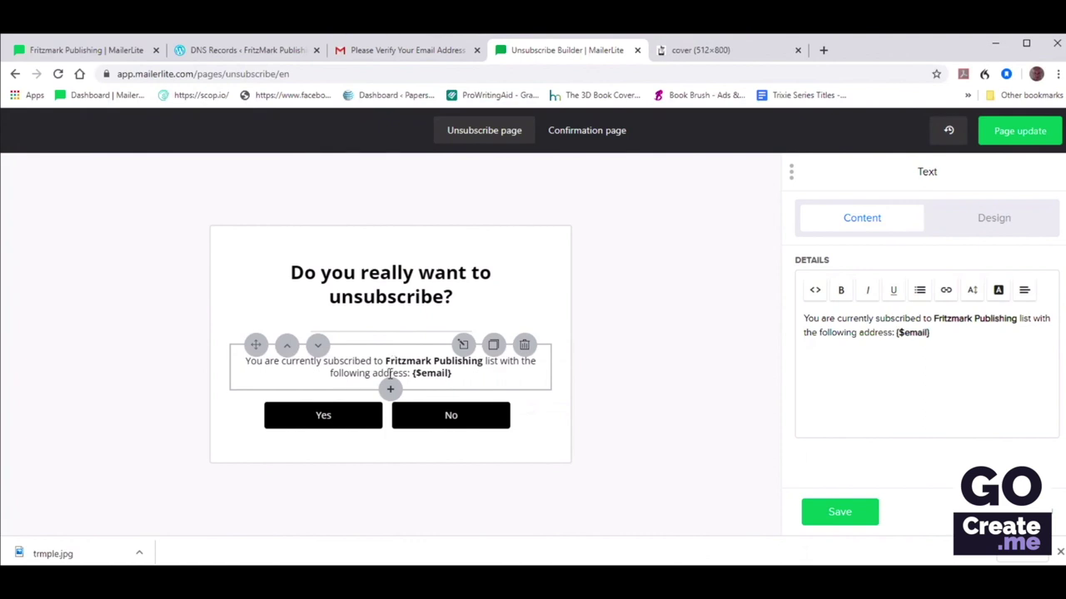
Step: Add a new line below the existing text and type the 'Not a fan of emails?' follow message
{"action": "left_click", "coordinate": [981, 357]}
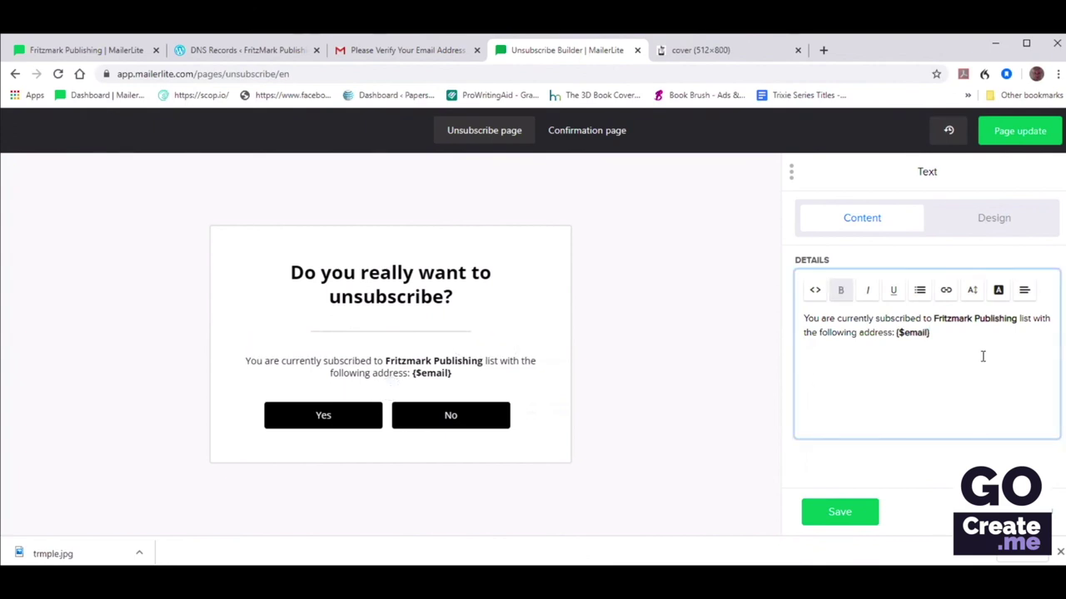
{"action": "key", "text": "Return"}
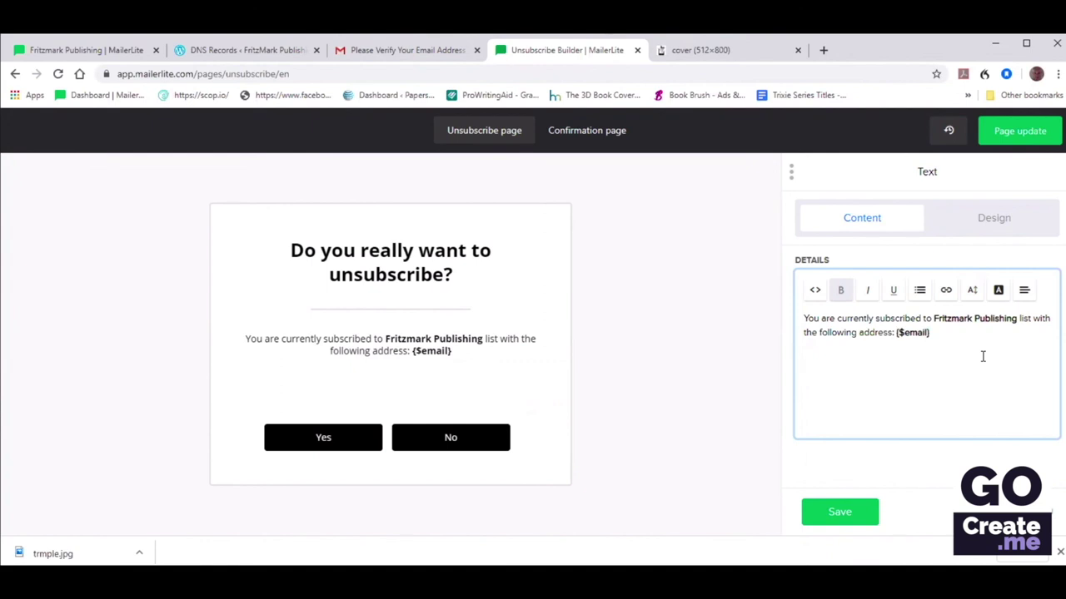
{"action": "type", "text": "Not a fan of emails?"}
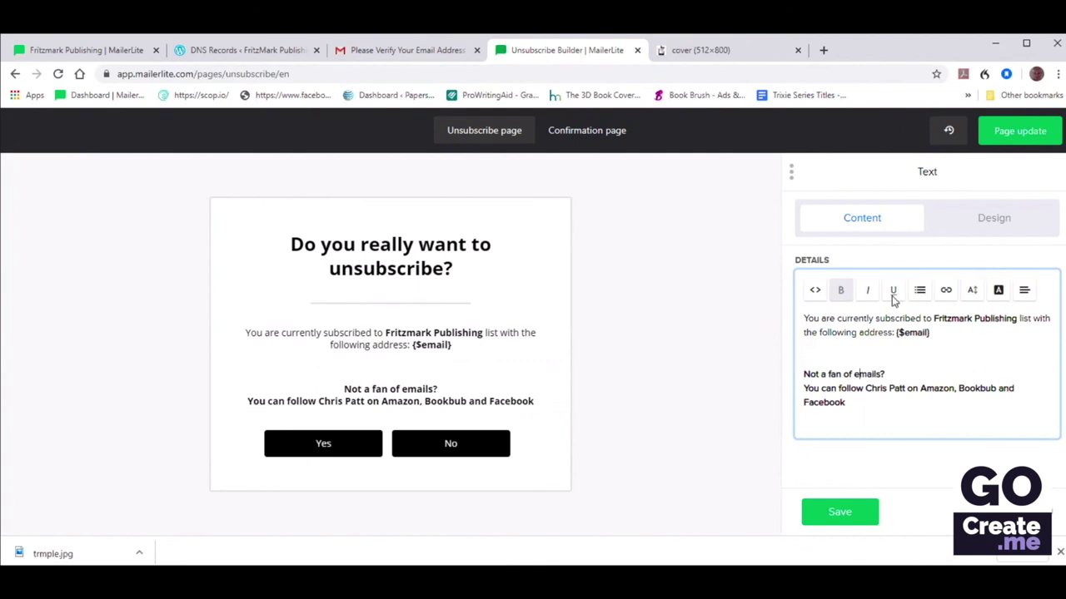
{"action": "left_click", "coordinate": [823, 50]}
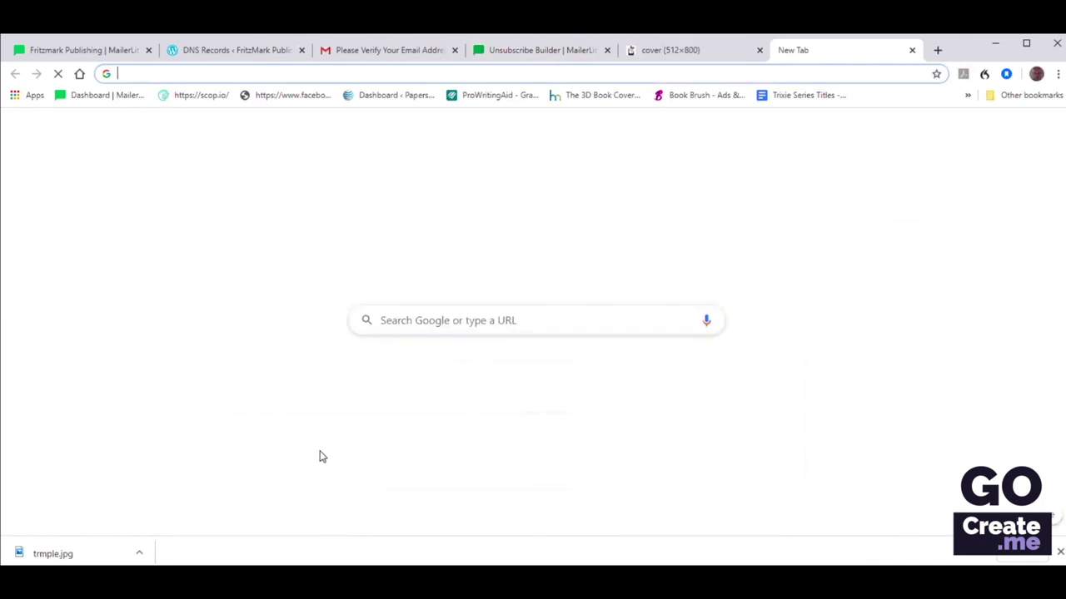
Step: Open the author's Amazon page from the Reign Drops listing and copy its URL
{"action": "left_click", "coordinate": [524, 457]}
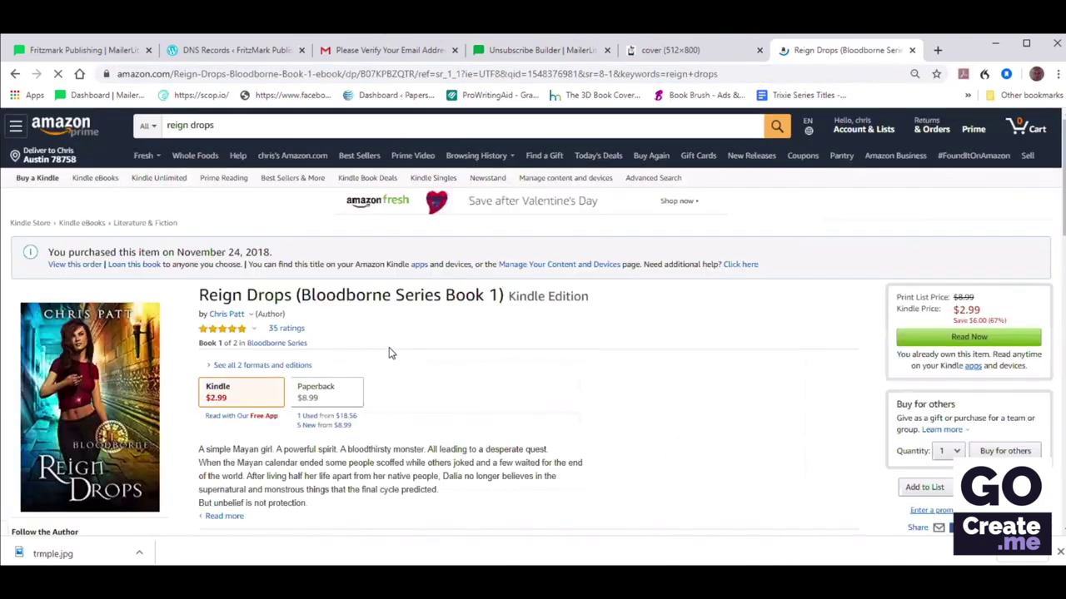
{"action": "left_click", "coordinate": [229, 317]}
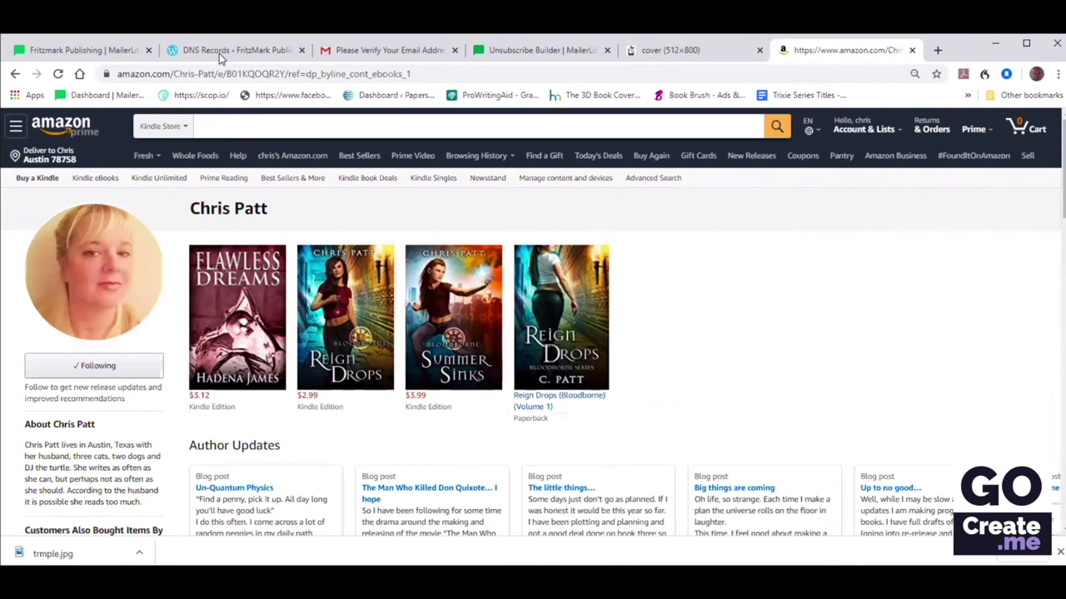
{"action": "left_click", "coordinate": [277, 75]}
{"action": "key", "text": "ctrl+c"}
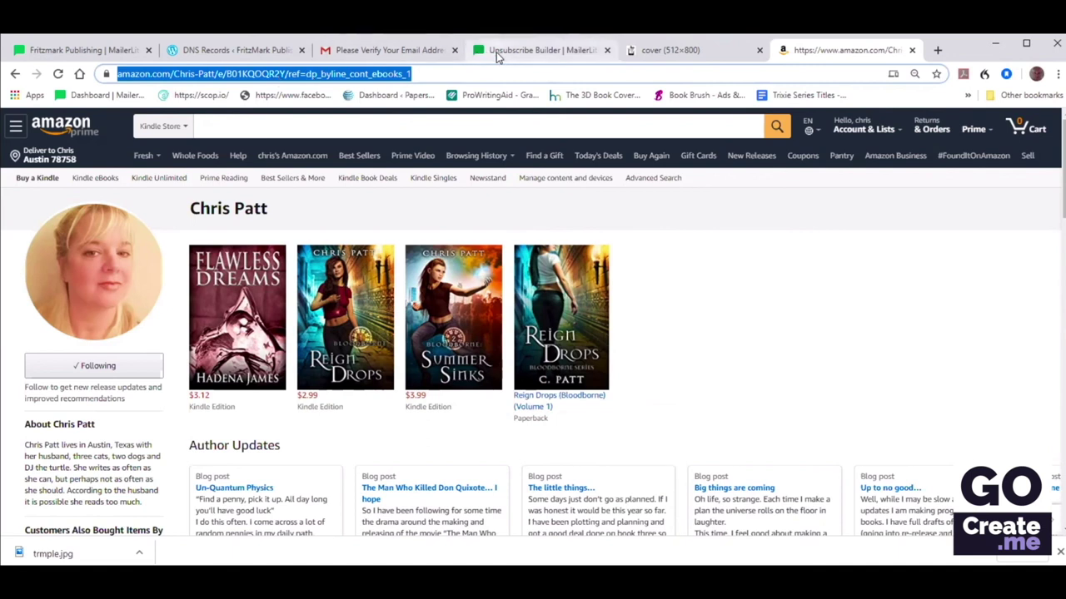
{"action": "left_click", "coordinate": [506, 52]}
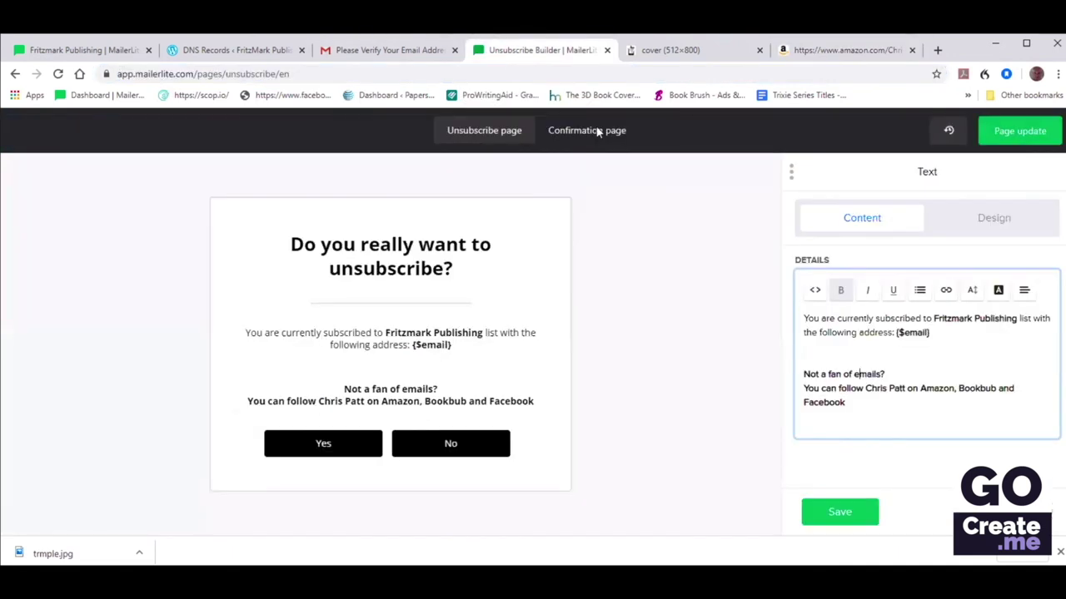
Step: Link the word 'Amazon' to the author's Amazon page URL, opening in a new tab
{"action": "left_click", "coordinate": [954, 389]}
{"action": "left_click_drag", "start_coordinate": [948, 389], "coordinate": [920, 388]}
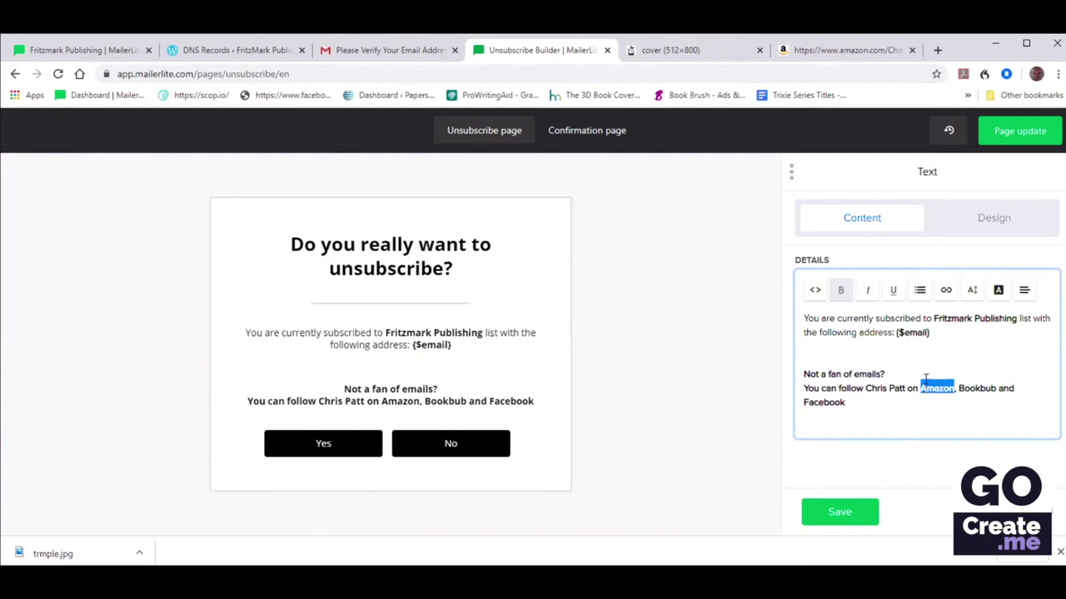
{"action": "left_click", "coordinate": [945, 291]}
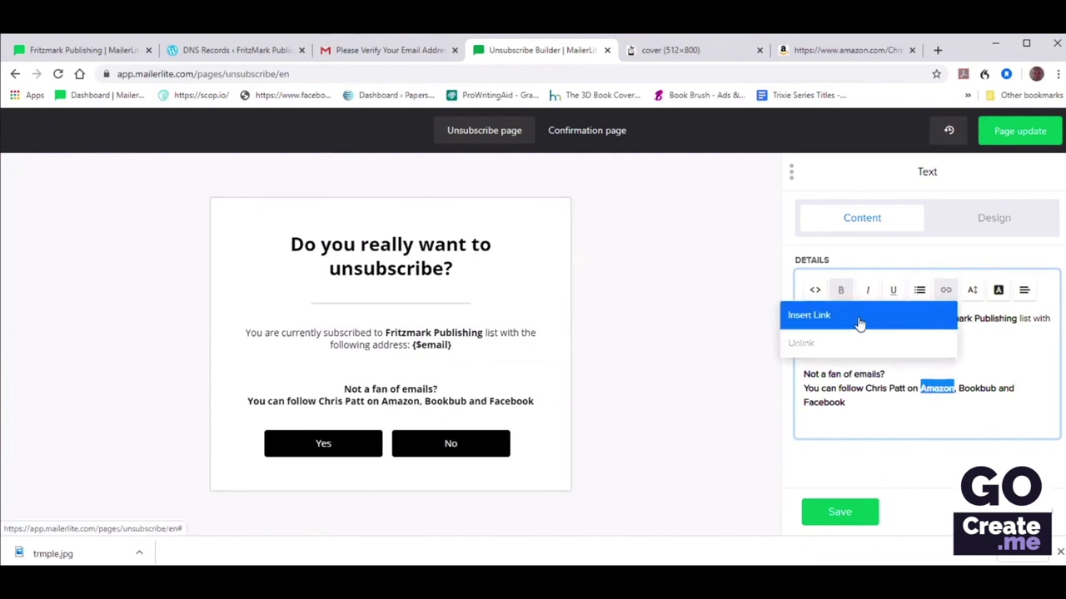
{"action": "left_click", "coordinate": [860, 320]}
{"action": "key", "text": "ctrl+v"}
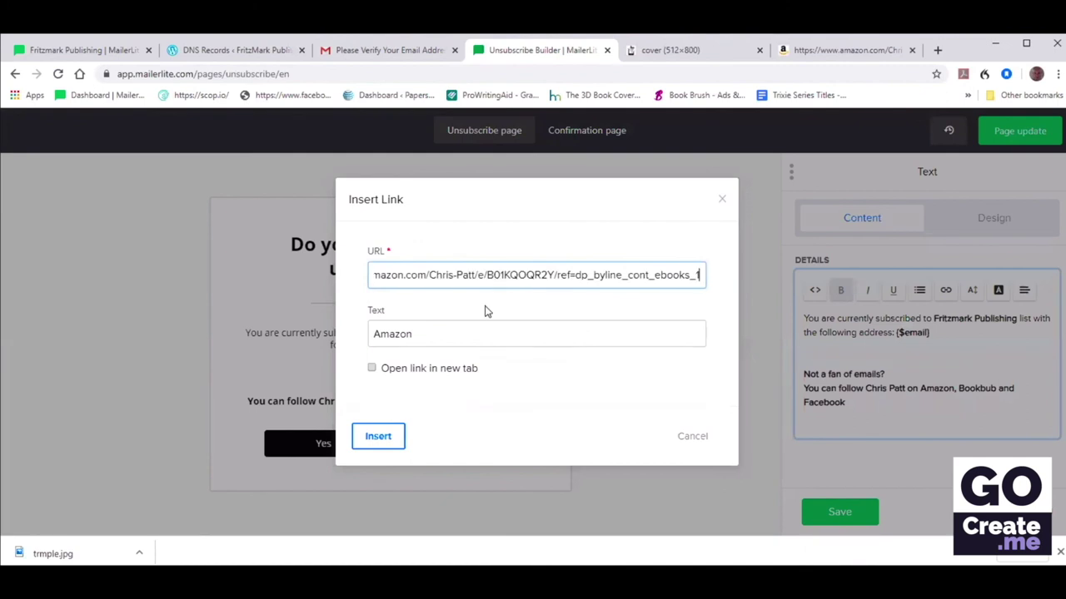
{"action": "left_click", "coordinate": [371, 368]}
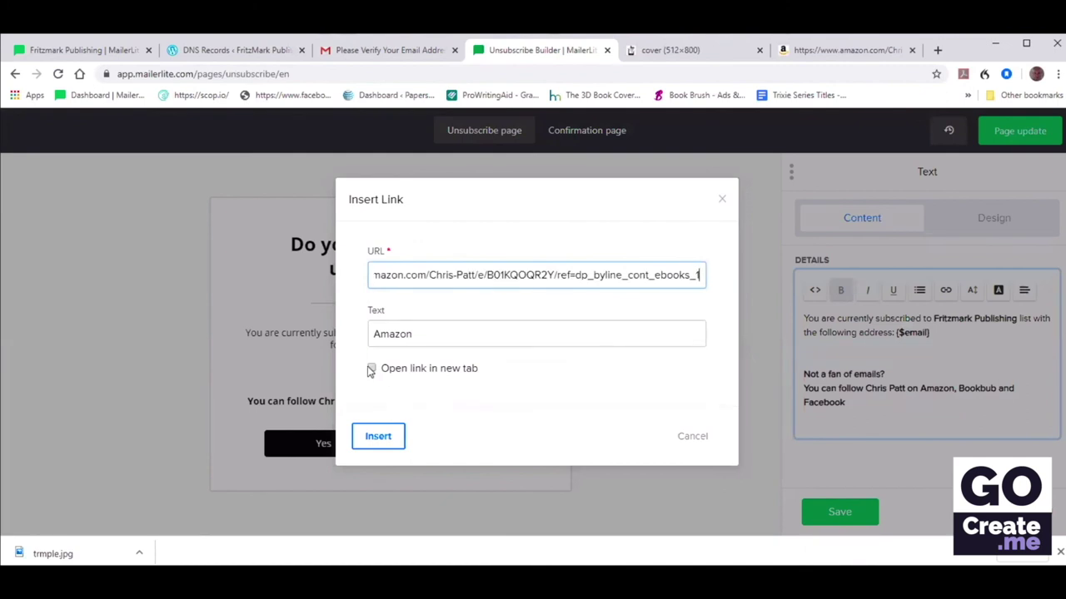
{"action": "left_click", "coordinate": [380, 441]}
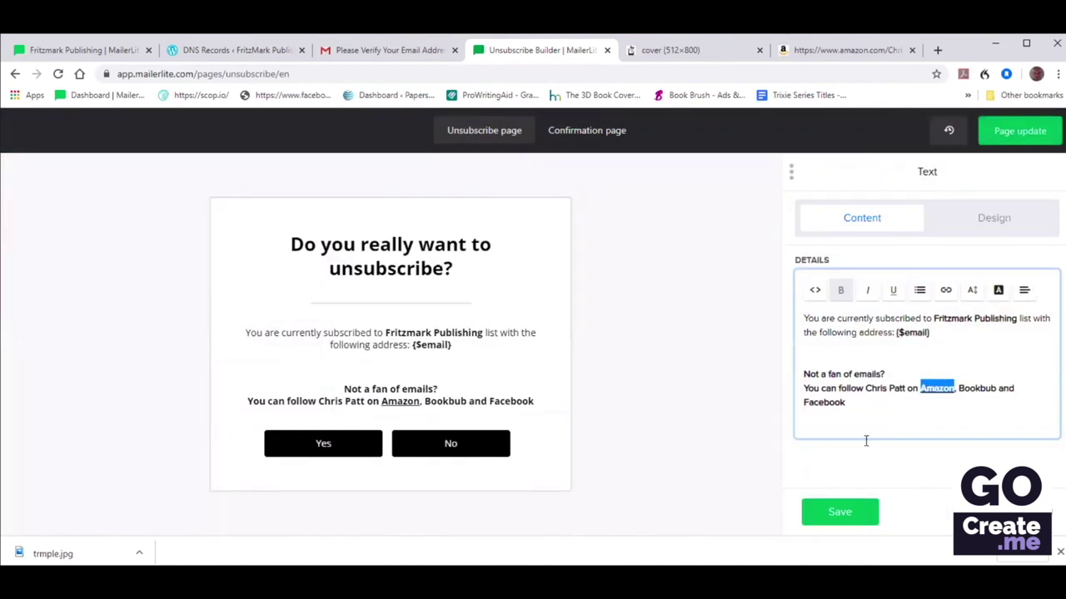
{"action": "left_click", "coordinate": [937, 51]}
Step: Open the author's BookBub profile and select its address with ?follow=true appended
{"action": "type", "text": "b"}
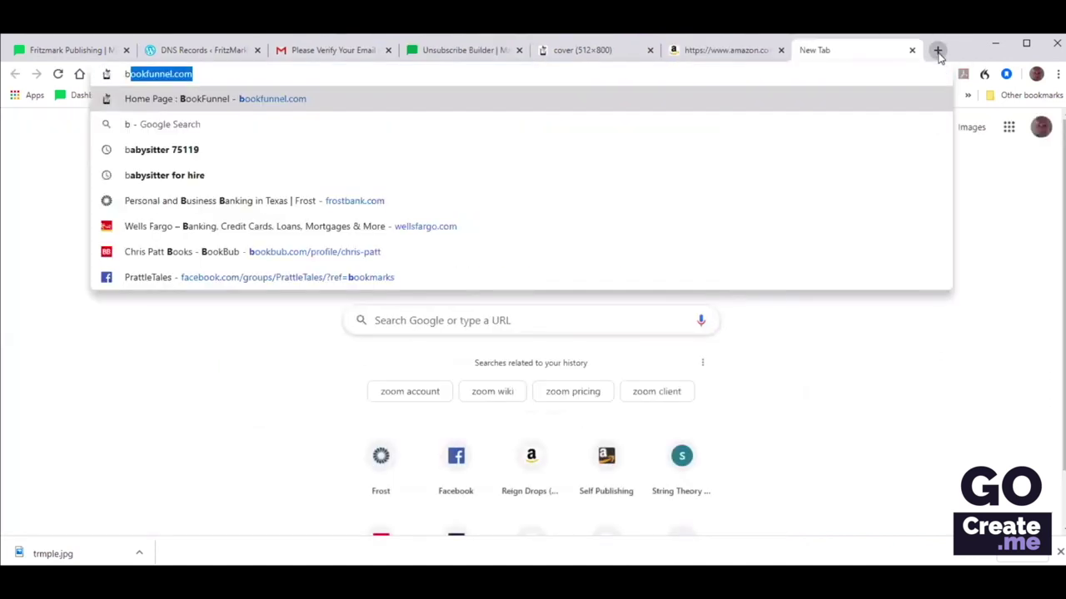
{"action": "type", "text": "ookbub"}
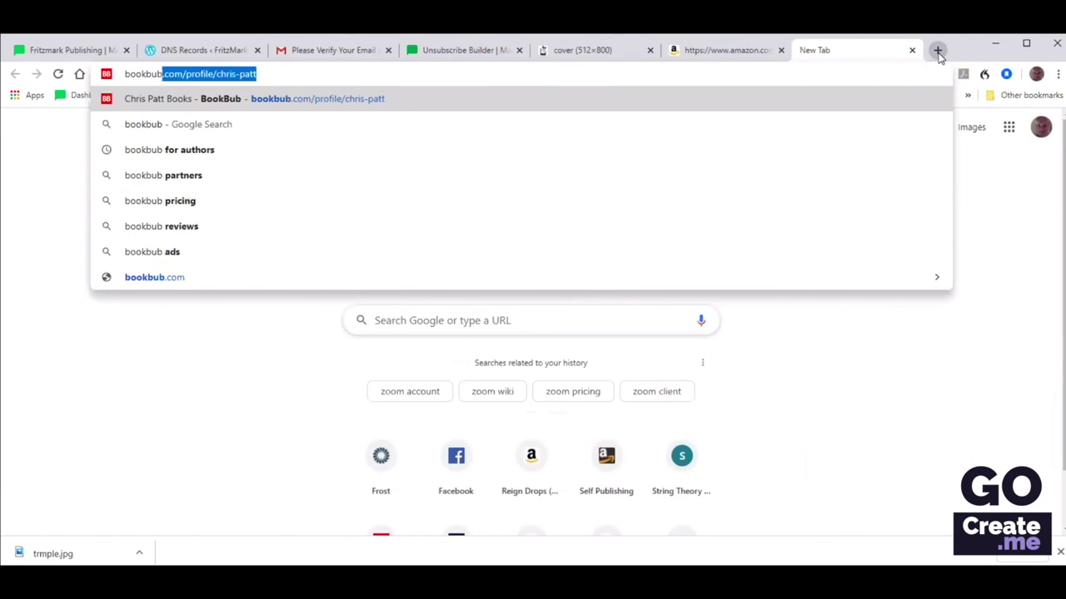
{"action": "key", "text": "Return"}
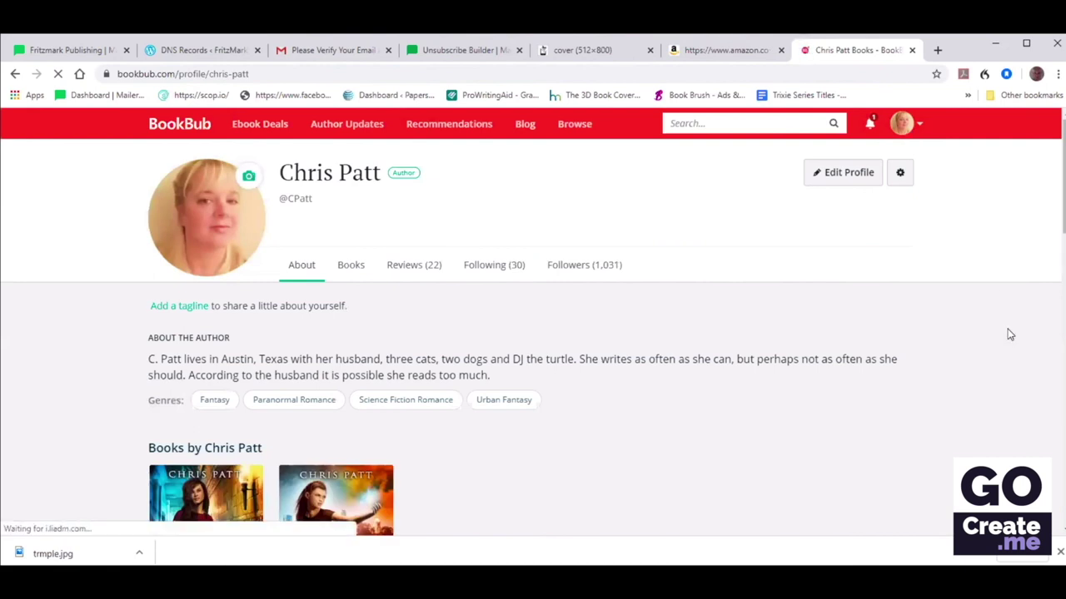
{"action": "left_click", "coordinate": [266, 75]}
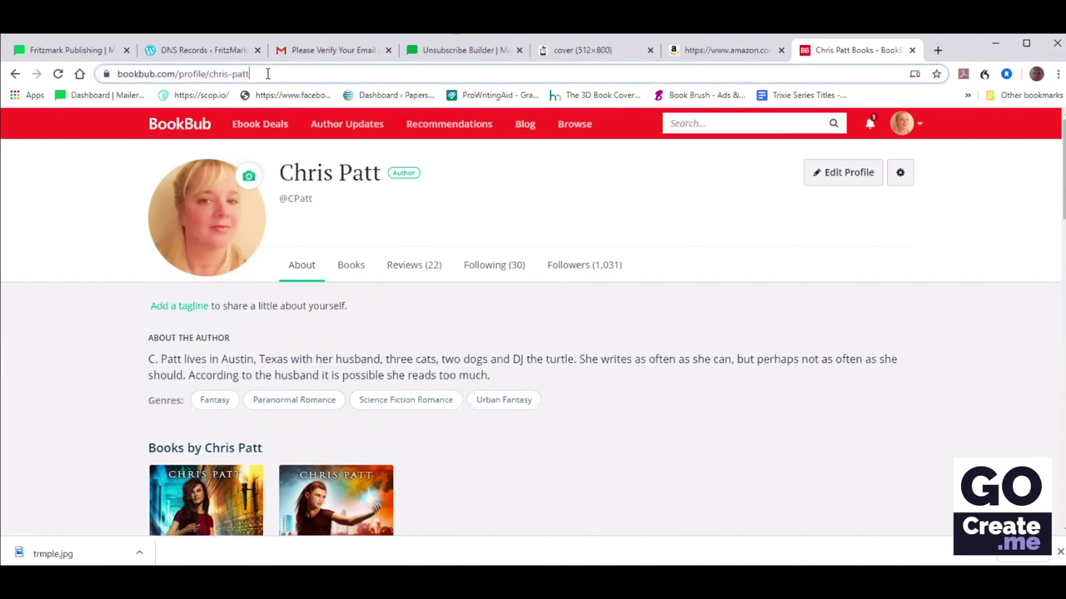
{"action": "key", "text": "End"}
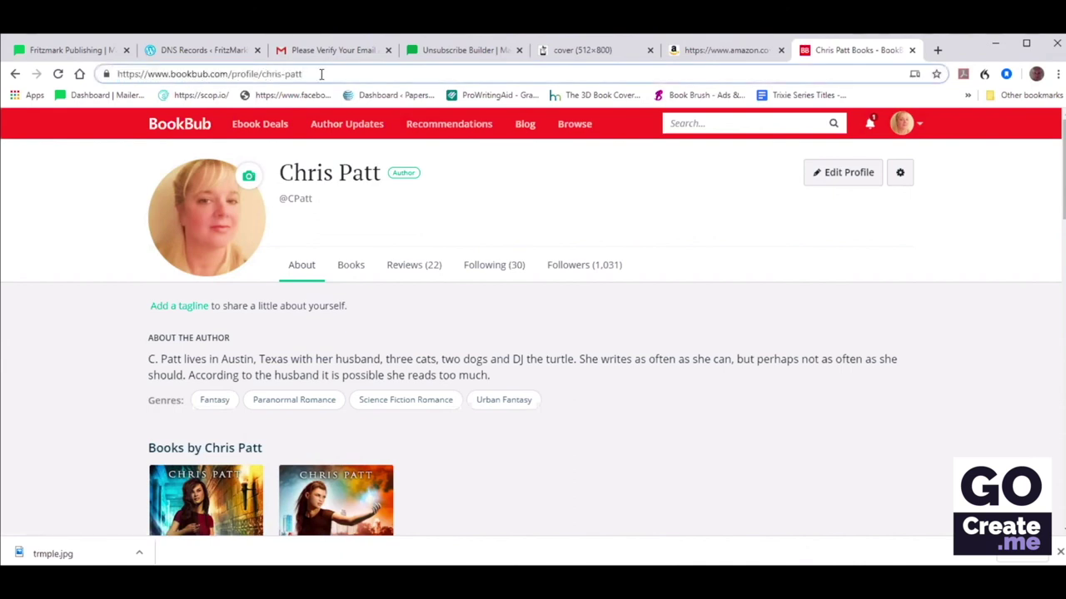
{"action": "type", "text": "?"}
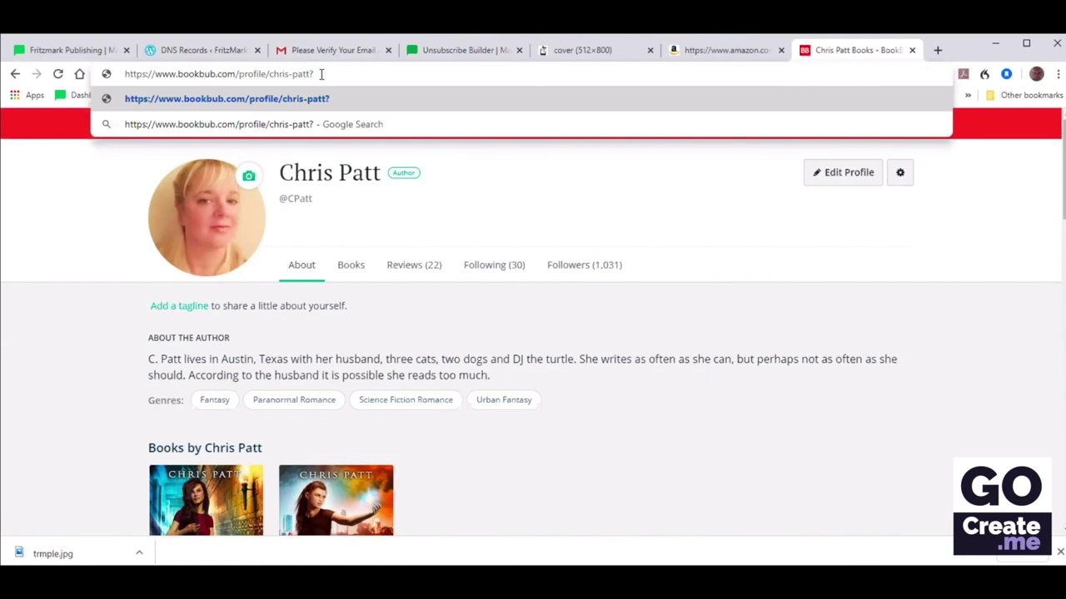
{"action": "type", "text": "follow"}
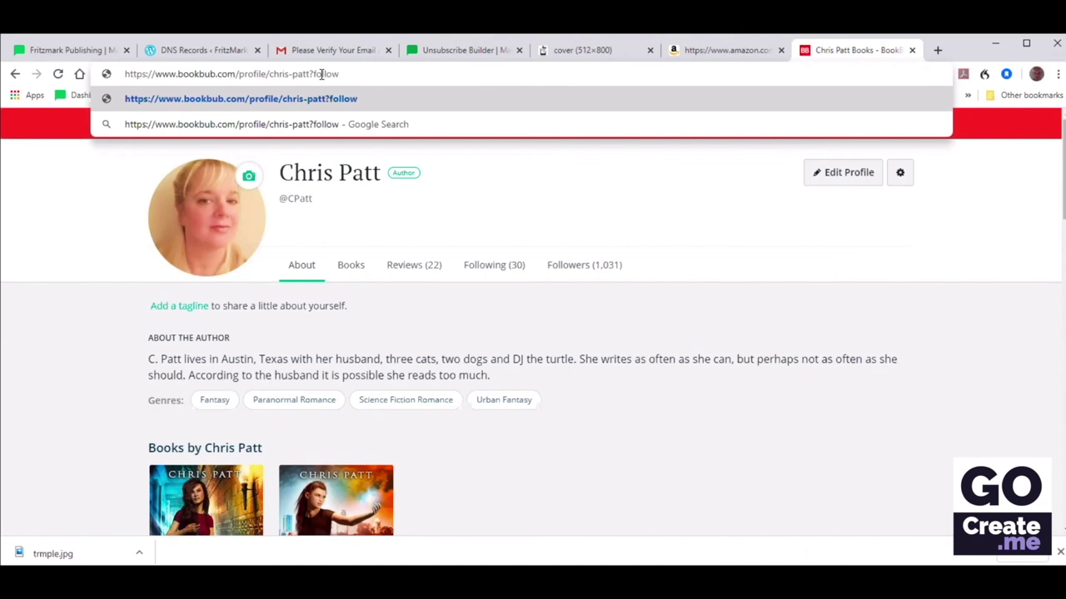
{"action": "type", "text": "=true"}
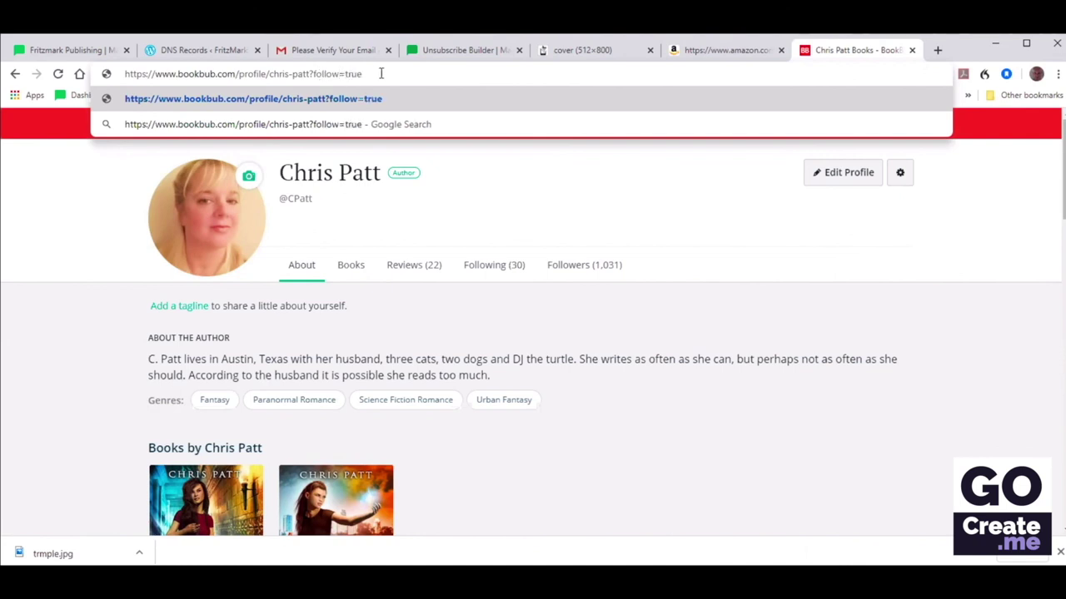
{"action": "left_click_drag", "start_coordinate": [381, 72], "coordinate": [214, 74]}
{"action": "left_click_drag", "start_coordinate": [110, 75], "coordinate": [110, 80]}
{"action": "key", "text": "ctrl+c"}
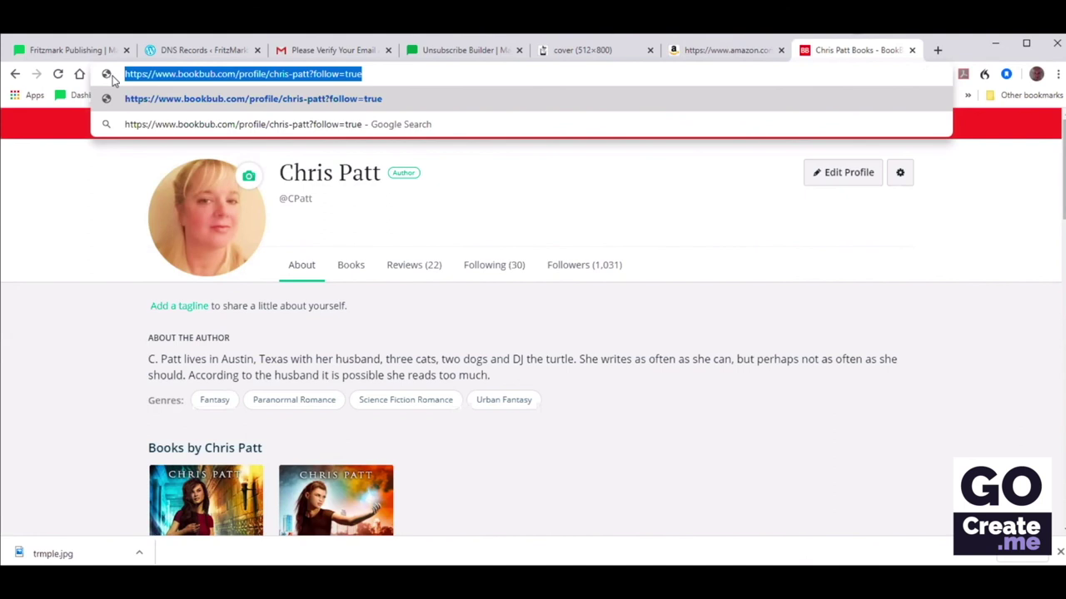
Step: Link the word 'Bookbub' to the pasted BookBub follow address, set to open in a new tab
{"action": "left_click", "coordinate": [461, 53]}
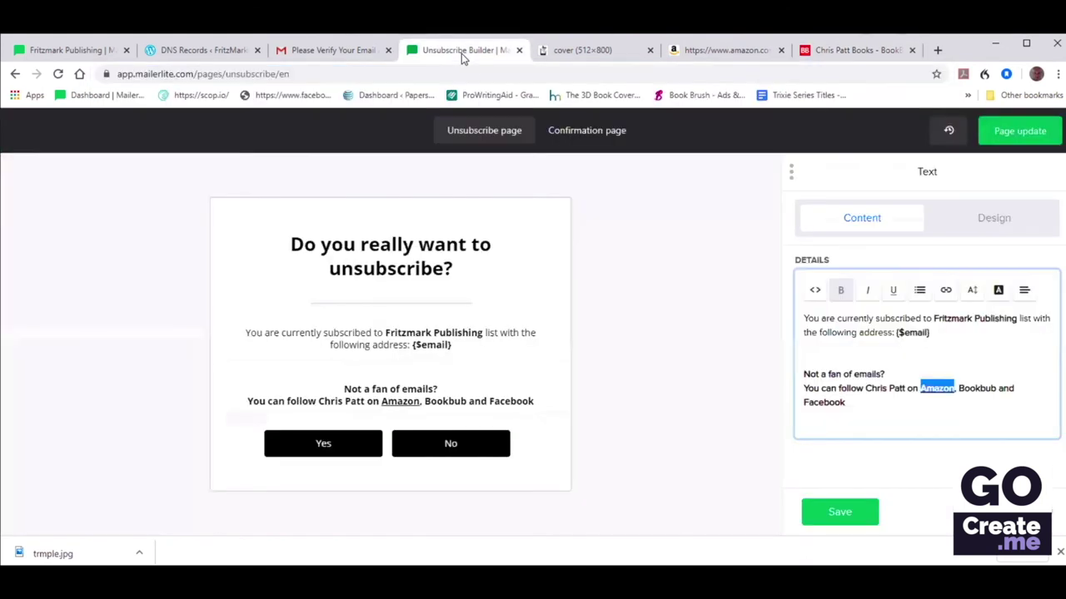
{"action": "left_click_drag", "start_coordinate": [996, 388], "coordinate": [960, 391]}
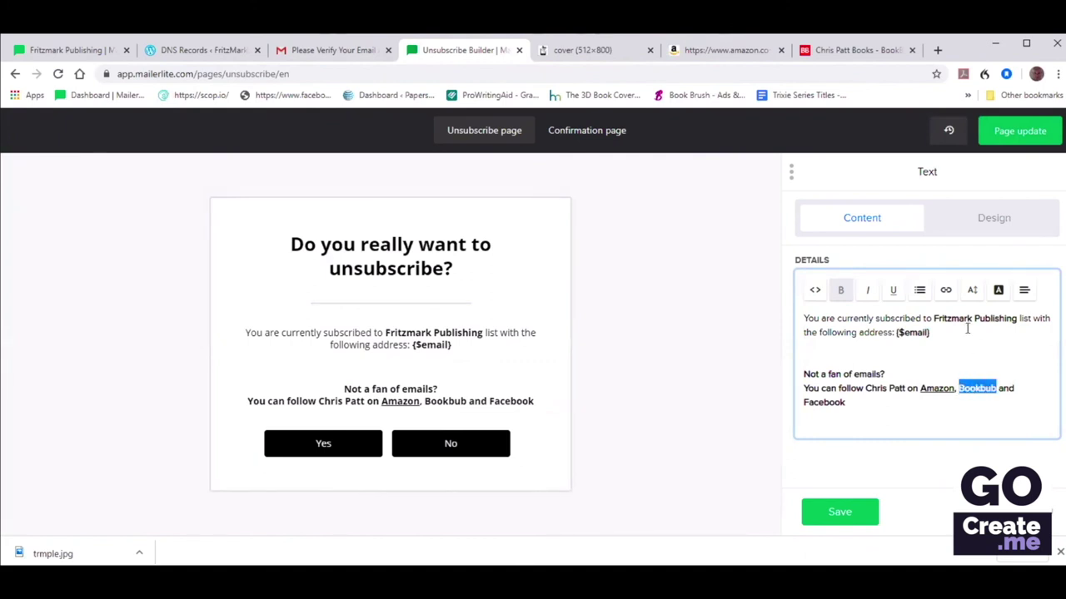
{"action": "left_click", "coordinate": [945, 291]}
{"action": "left_click", "coordinate": [849, 315]}
{"action": "left_click", "coordinate": [485, 278]}
{"action": "key", "text": "ctrl+v"}
{"action": "left_click", "coordinate": [372, 368]}
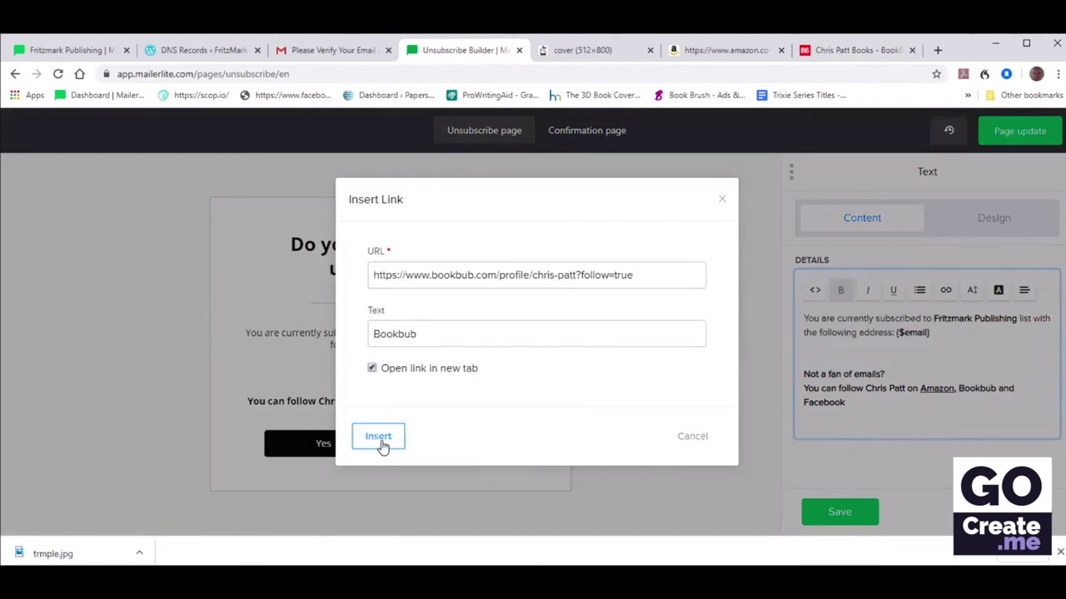
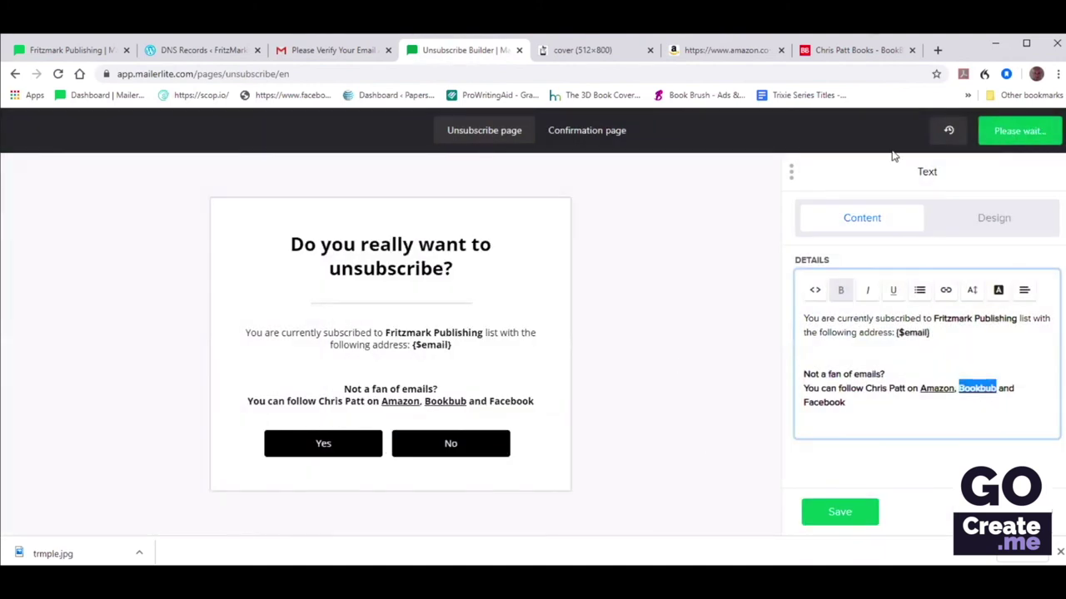
Step: Copy the author's Facebook page address from a new browser tab
{"action": "left_click", "coordinate": [937, 50]}
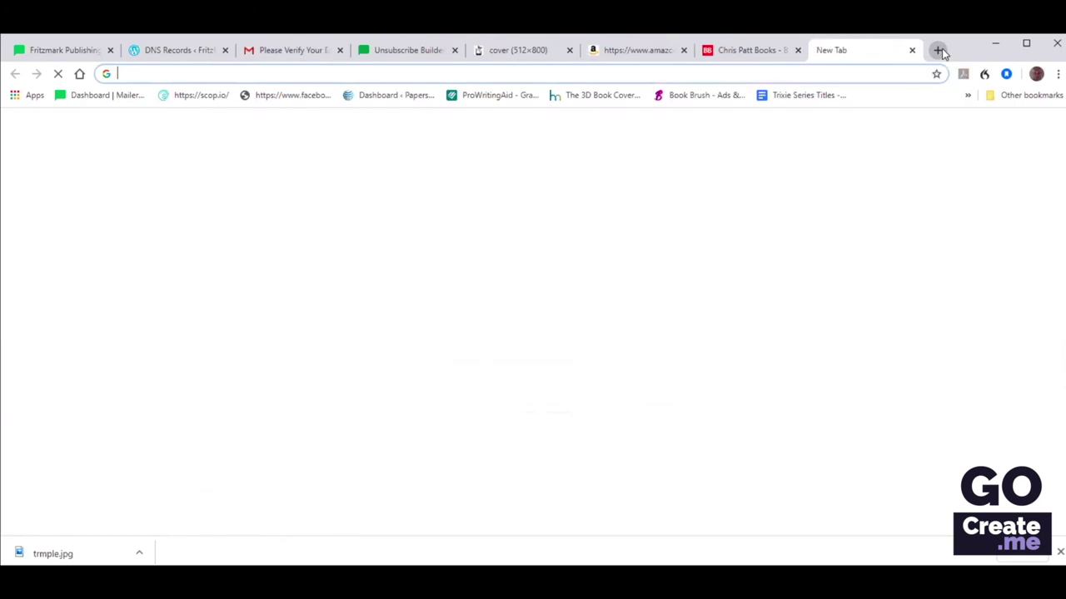
{"action": "left_click_drag", "start_coordinate": [298, 74], "coordinate": [90, 77]}
{"action": "key", "text": "ctrl+c"}
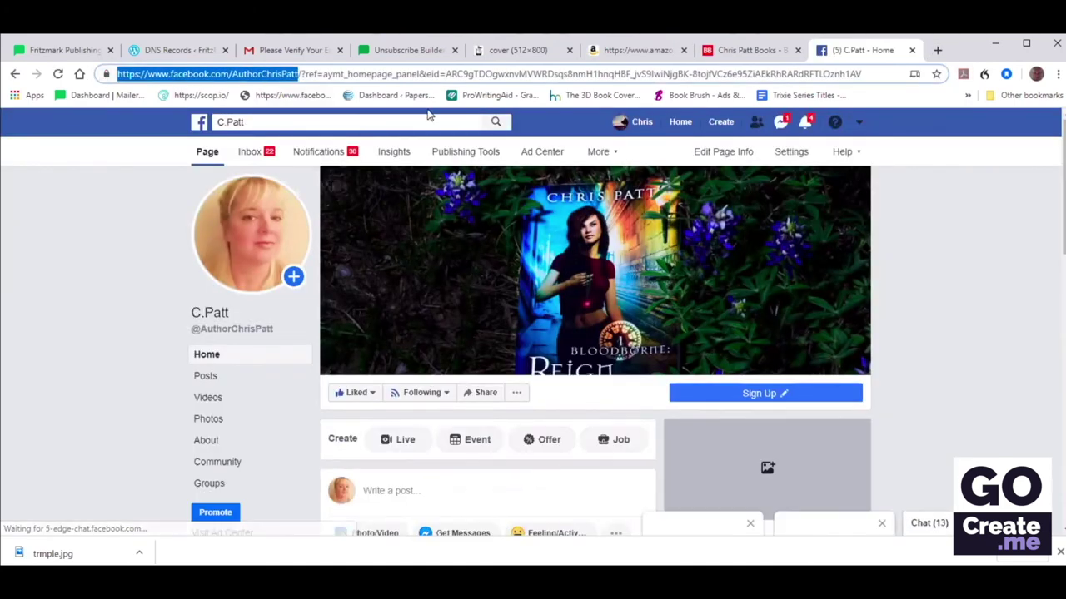
{"action": "left_click", "coordinate": [432, 57]}
Step: Link the word Facebook to that address, opening in a new tab, and save the text block
{"action": "left_click_drag", "start_coordinate": [855, 405], "coordinate": [805, 408]}
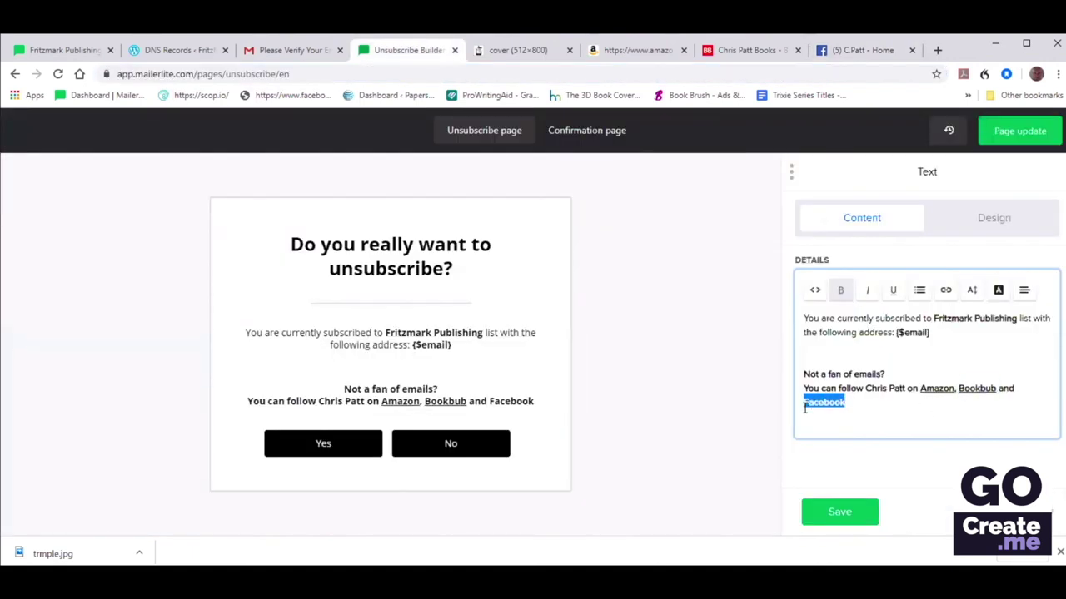
{"action": "left_click", "coordinate": [945, 290]}
{"action": "left_click", "coordinate": [849, 320]}
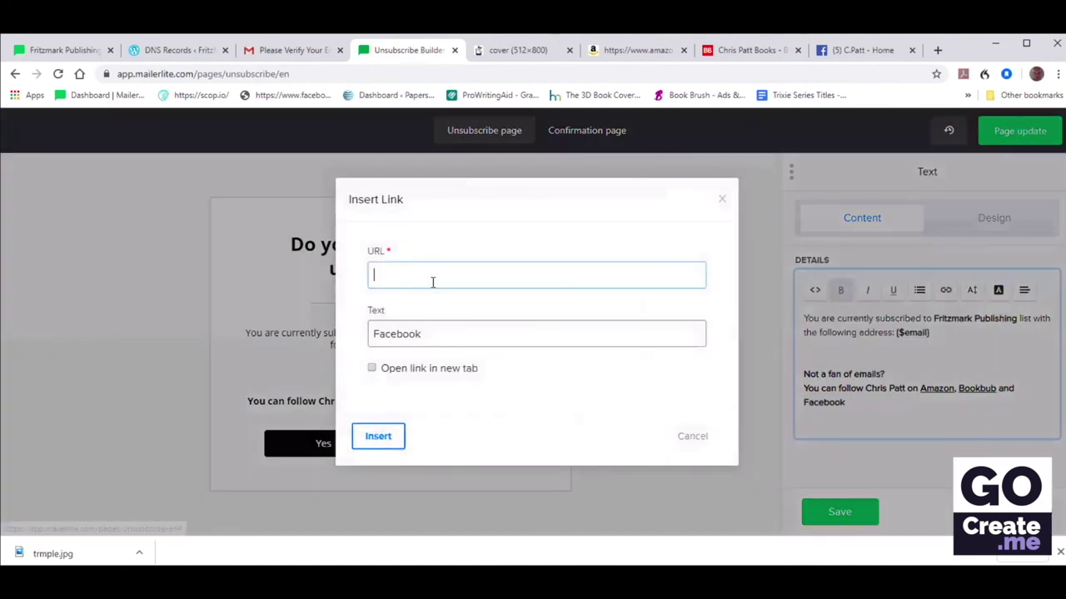
{"action": "left_click", "coordinate": [426, 275]}
{"action": "key", "text": "ctrl+v"}
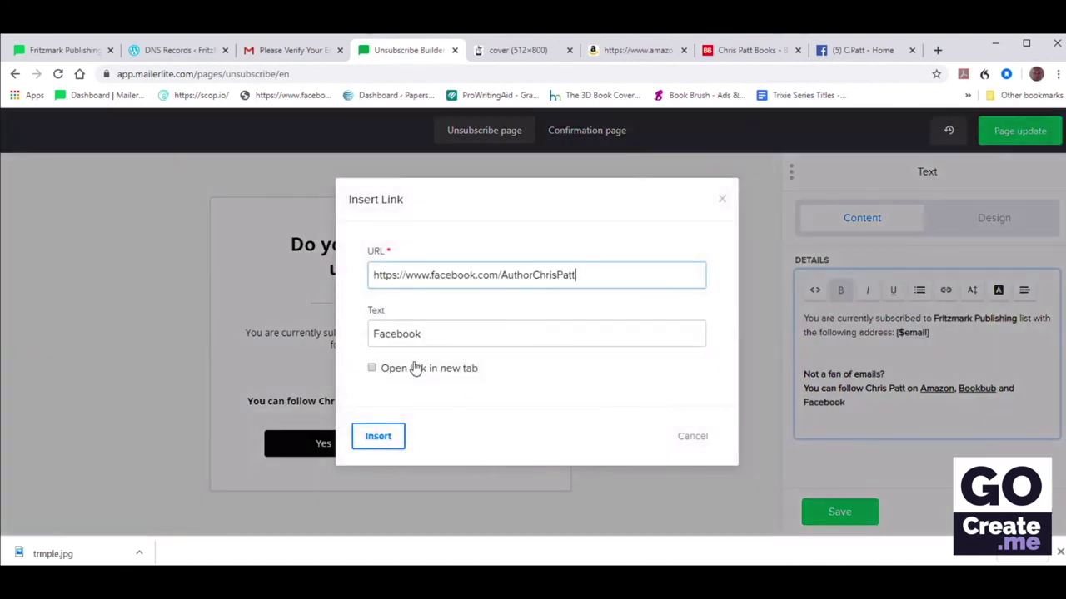
{"action": "left_click", "coordinate": [396, 369]}
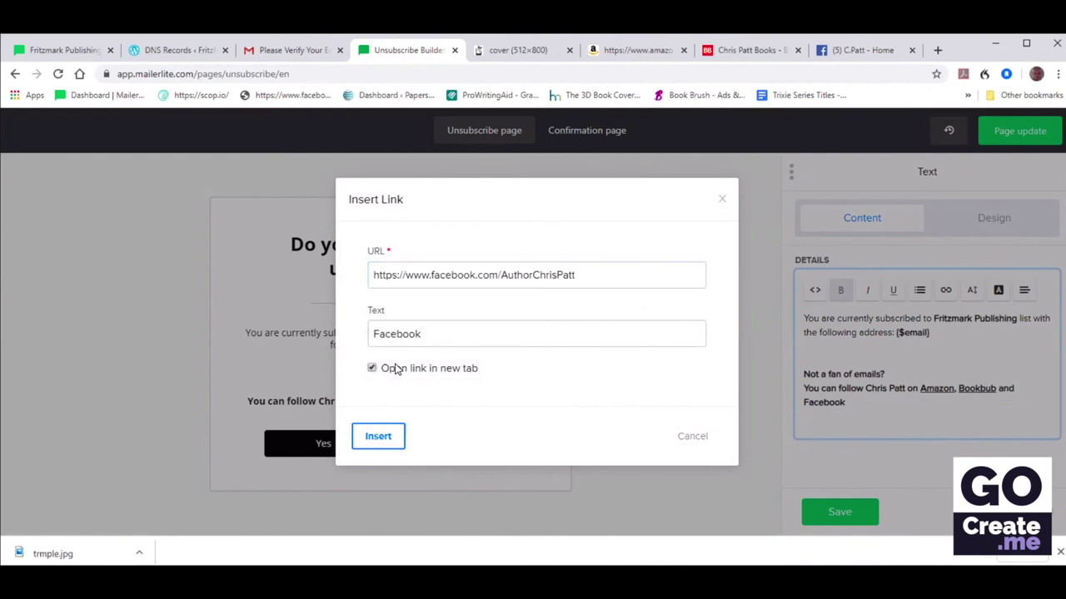
{"action": "left_click", "coordinate": [377, 438]}
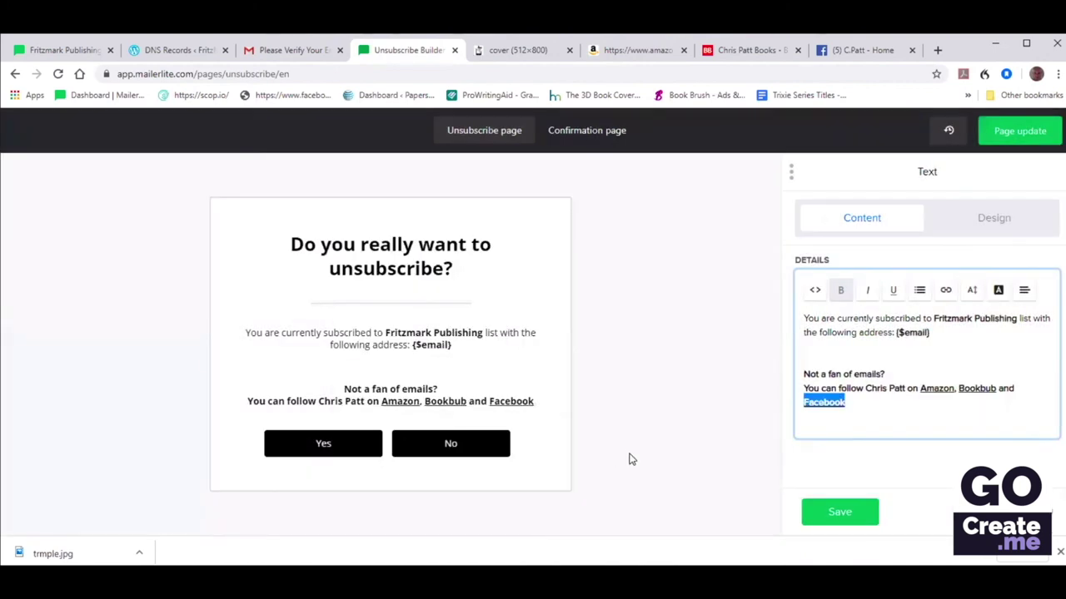
{"action": "left_click", "coordinate": [830, 516]}
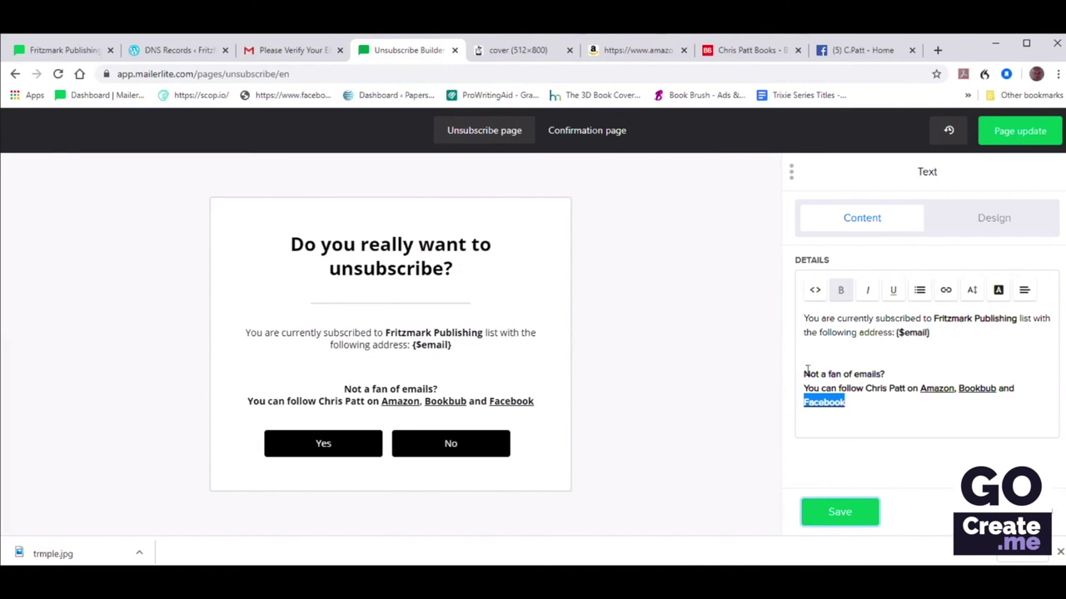
Step: Move the two 'Not a fan of emails?' lines to the top, above the subscription notice paragraph
{"action": "left_click_drag", "start_coordinate": [798, 375], "coordinate": [849, 404]}
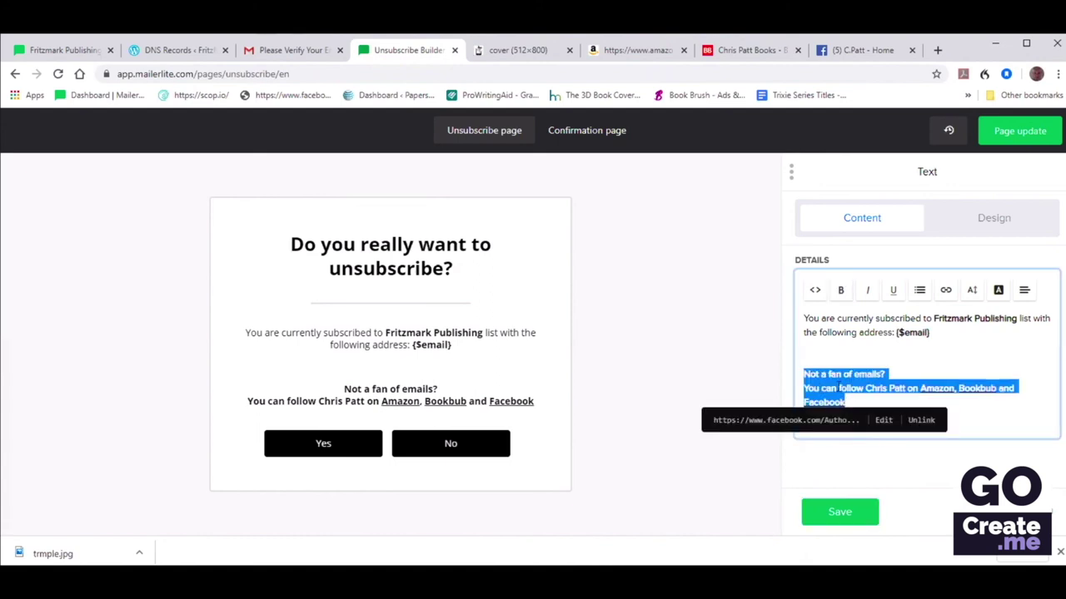
{"action": "left_click", "coordinate": [804, 318]}
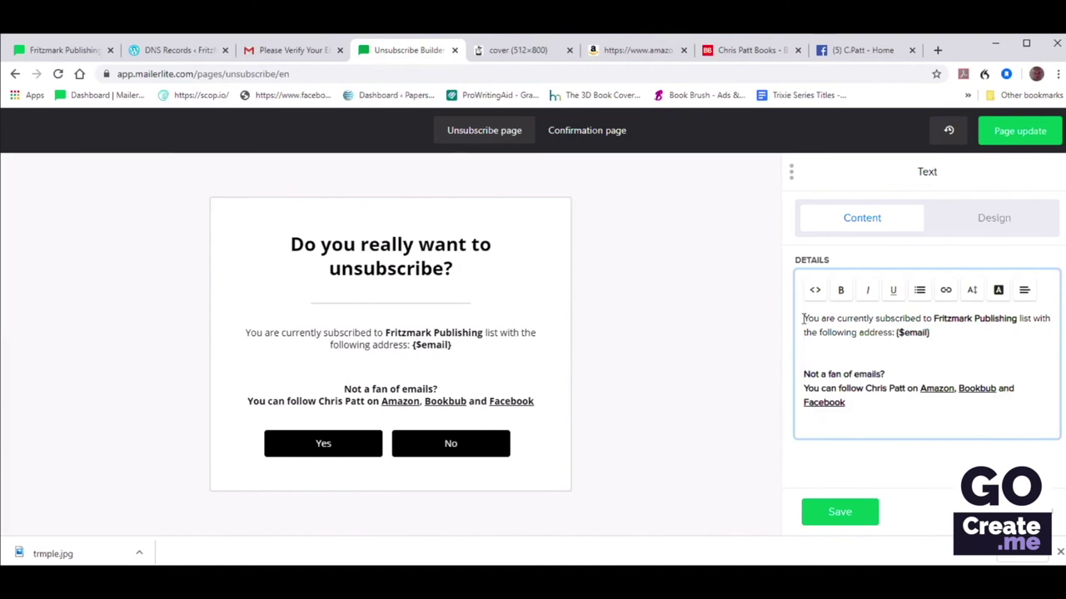
{"action": "left_click_drag", "start_coordinate": [802, 373], "coordinate": [873, 423]}
{"action": "key", "text": "ctrl+c"}
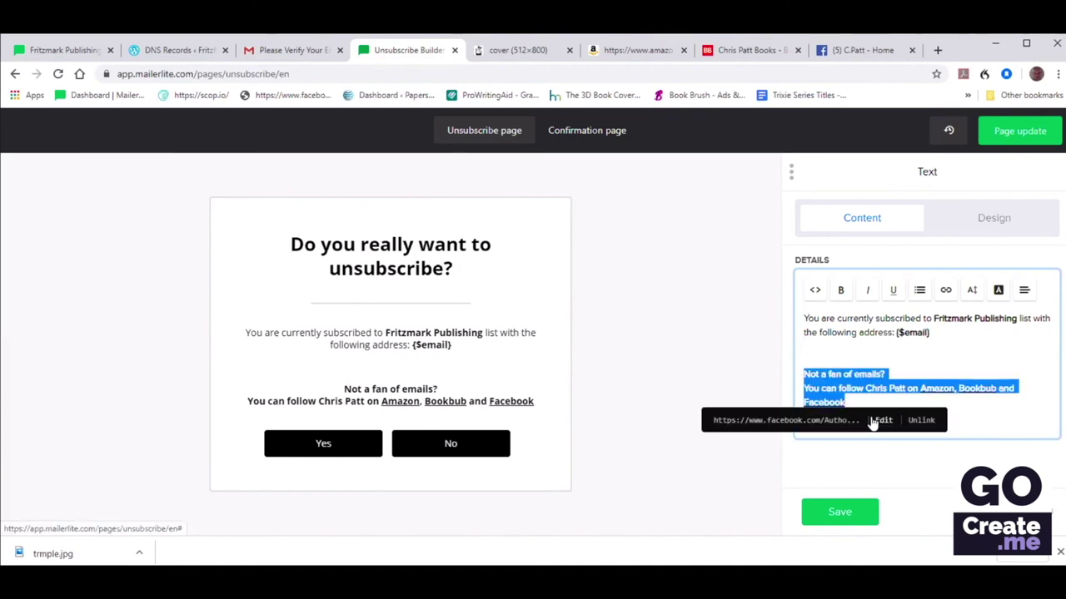
{"action": "key", "text": "BackSpace"}
{"action": "left_click", "coordinate": [804, 318]}
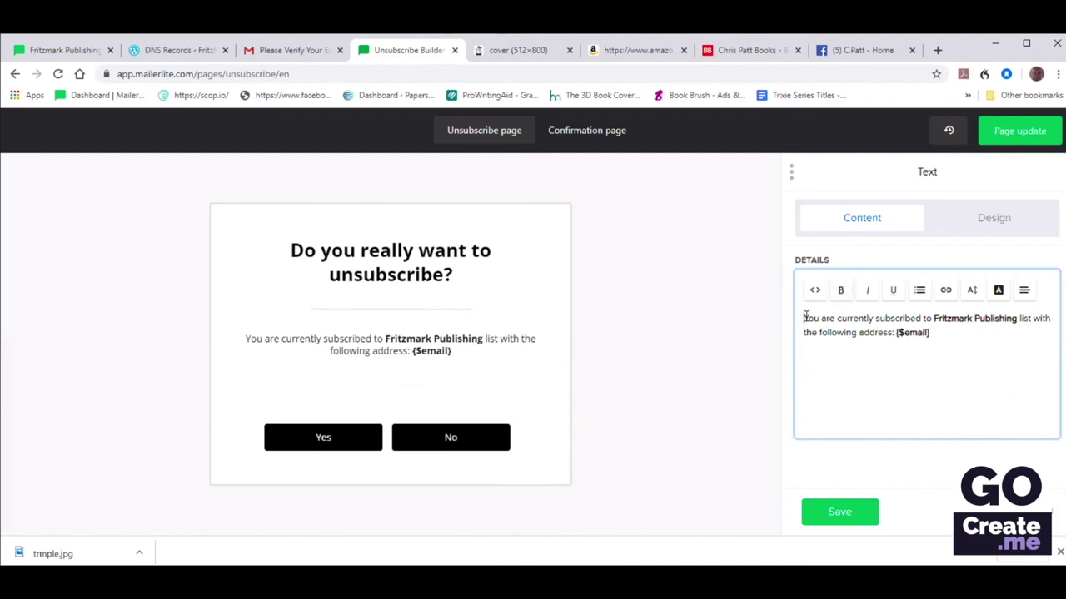
{"action": "key", "text": "ctrl+v"}
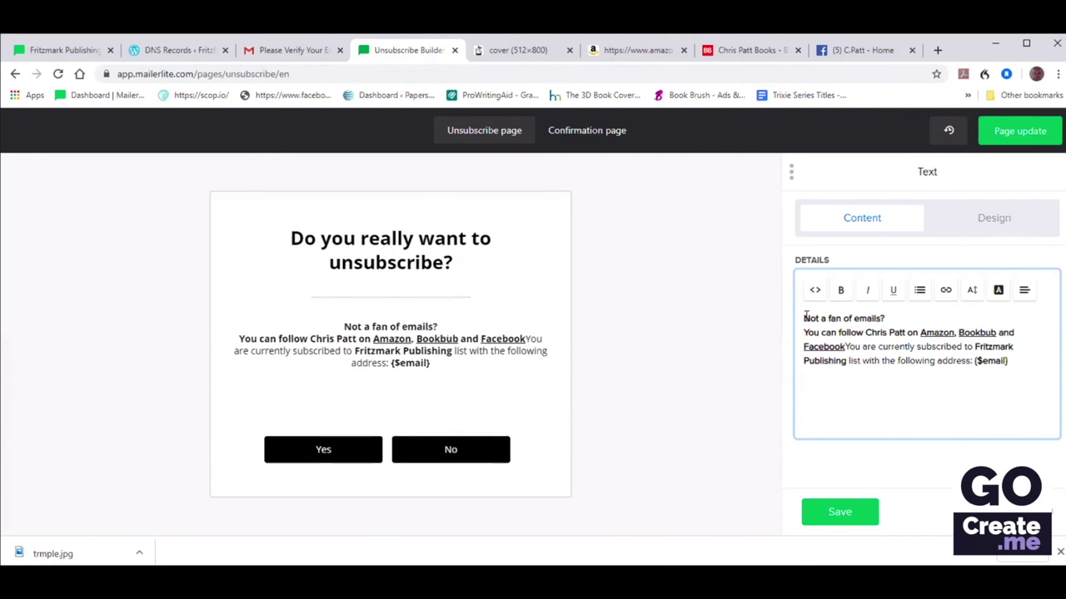
{"action": "key", "text": "Return"}
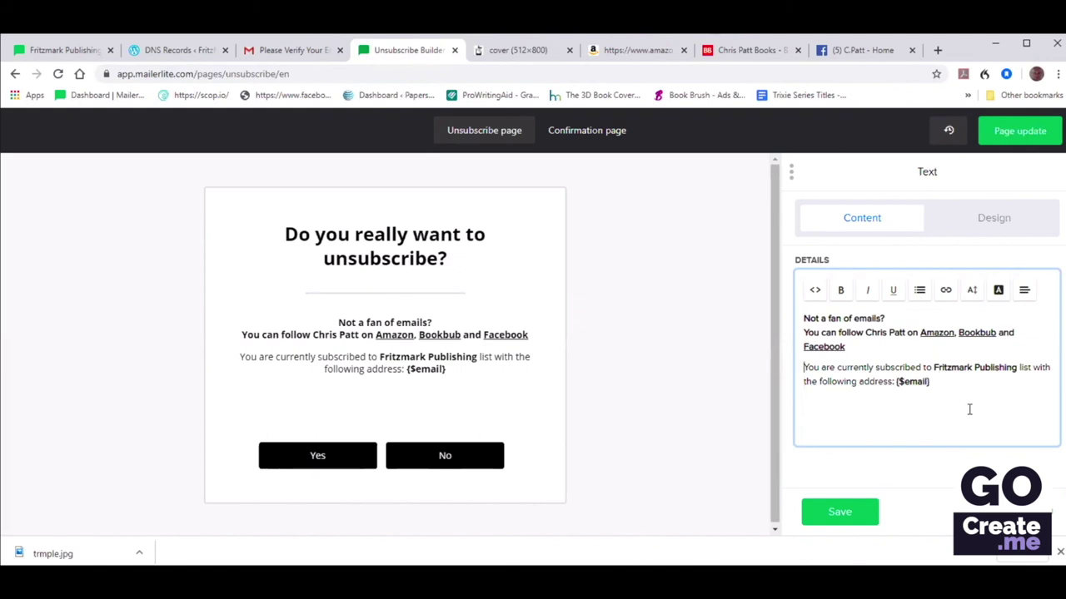
{"action": "left_click", "coordinate": [651, 439]}
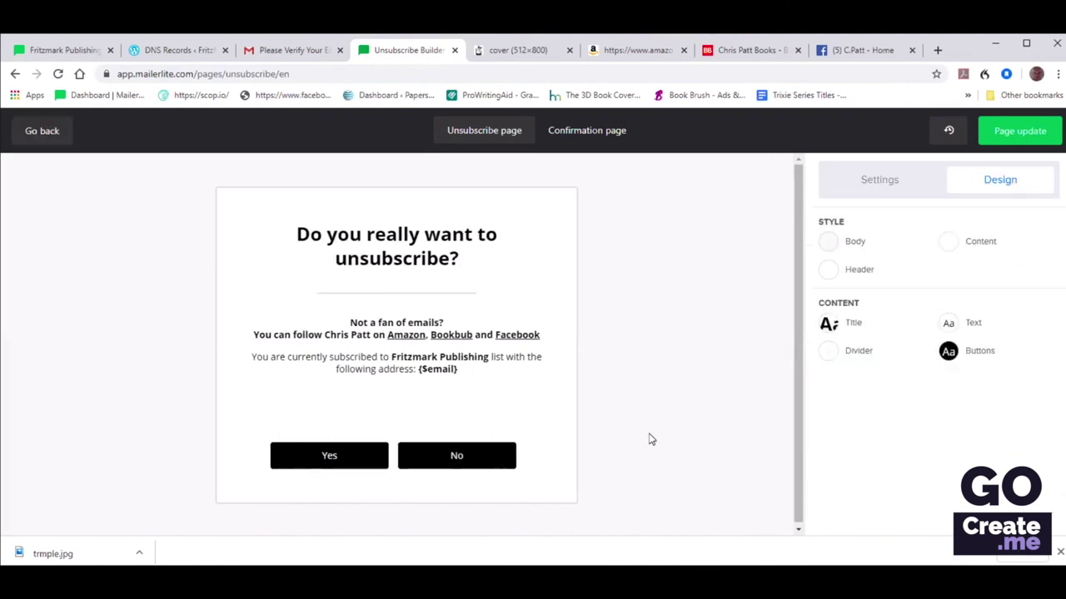
Step: Publish the unsubscribe page, test its Amazon, Bookbub and Facebook links, then go to Forms
{"action": "left_click", "coordinate": [1017, 130]}
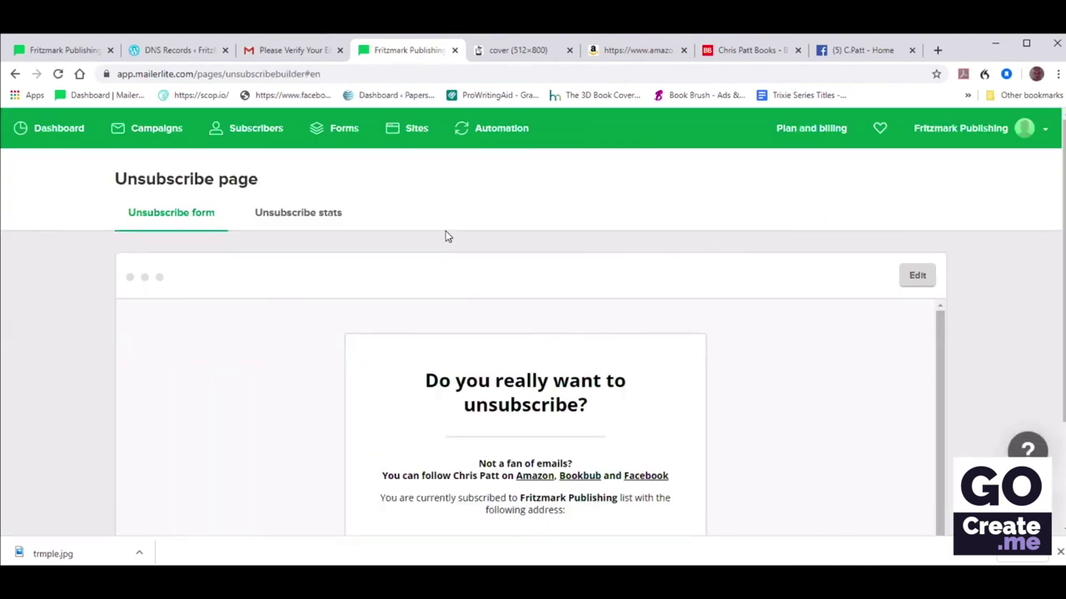
{"action": "scroll", "coordinate": [465, 275], "scroll_direction": "down", "scroll_amount": 1}
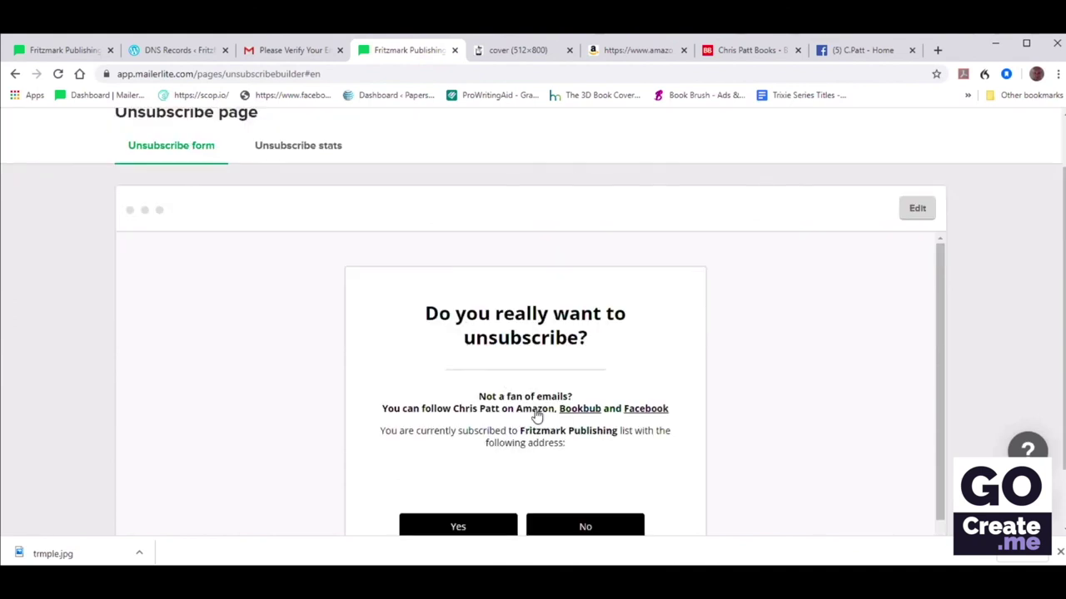
{"action": "left_click", "coordinate": [535, 409]}
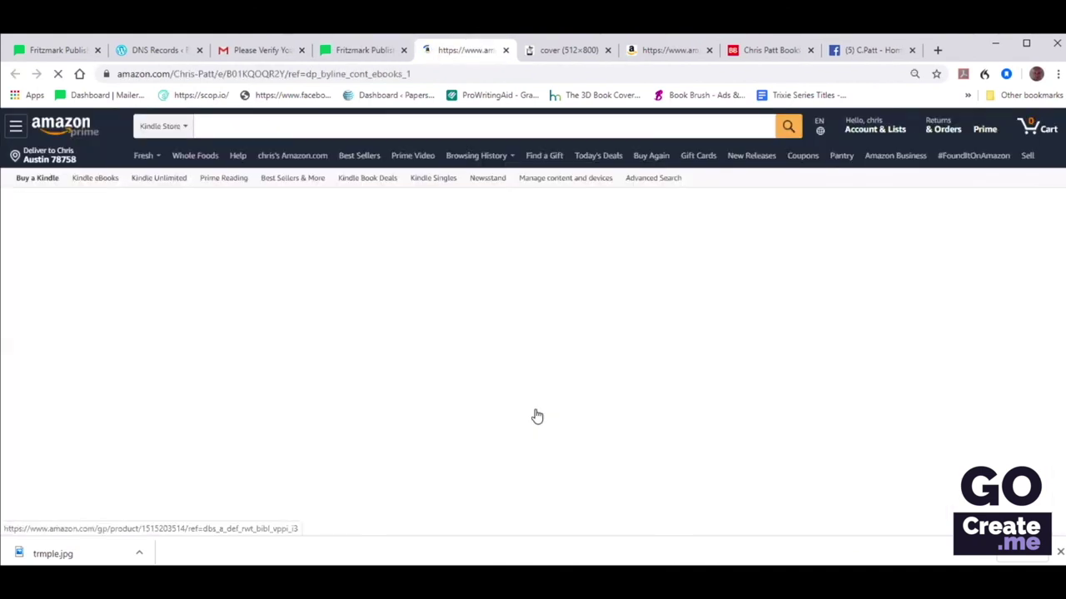
{"action": "left_click", "coordinate": [505, 50]}
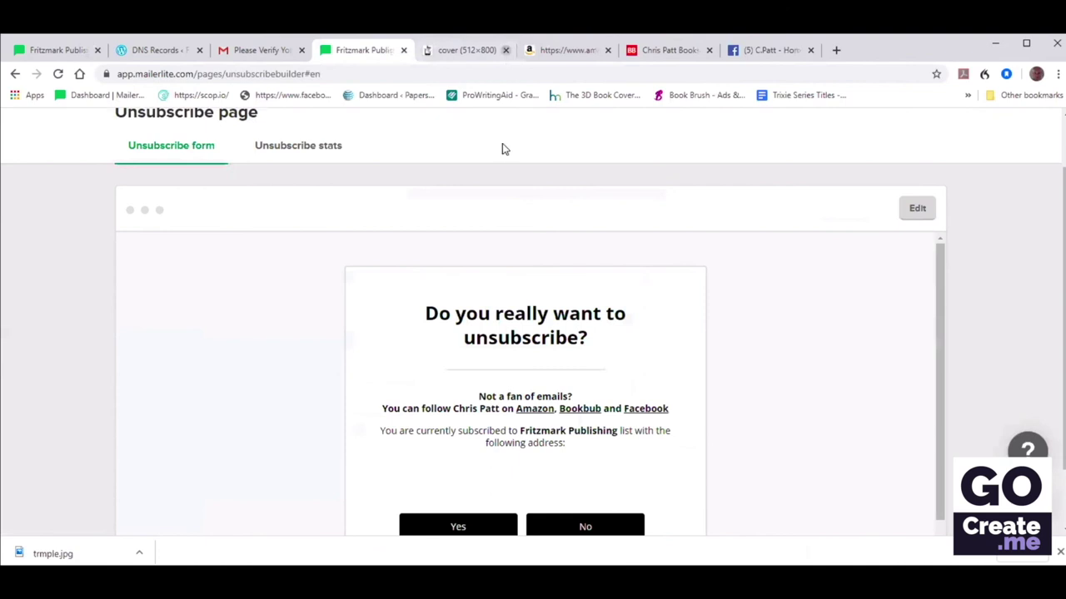
{"action": "left_click", "coordinate": [586, 413]}
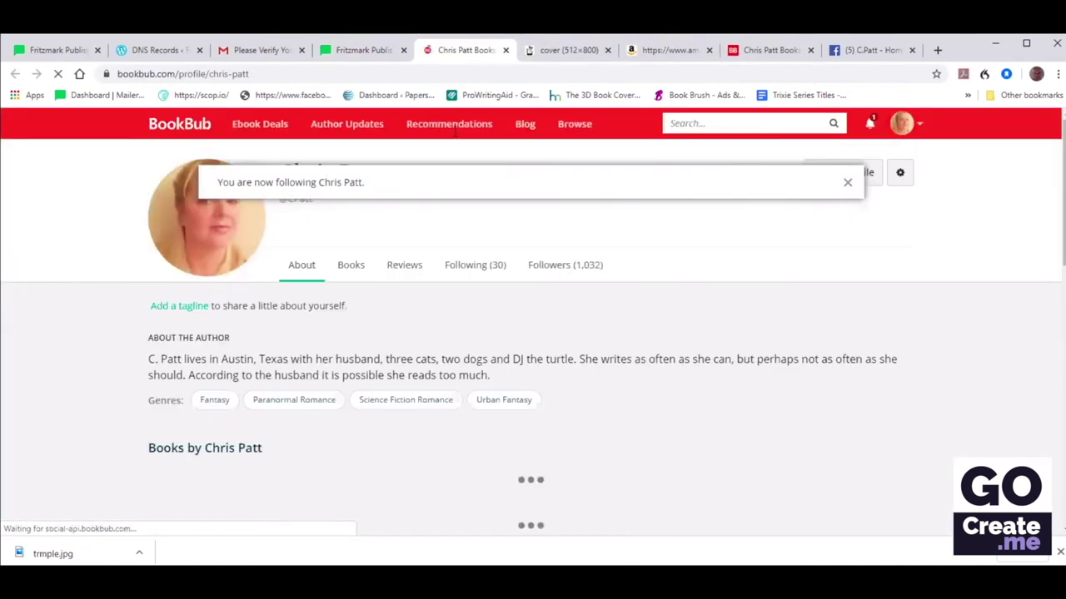
{"action": "left_click", "coordinate": [504, 51]}
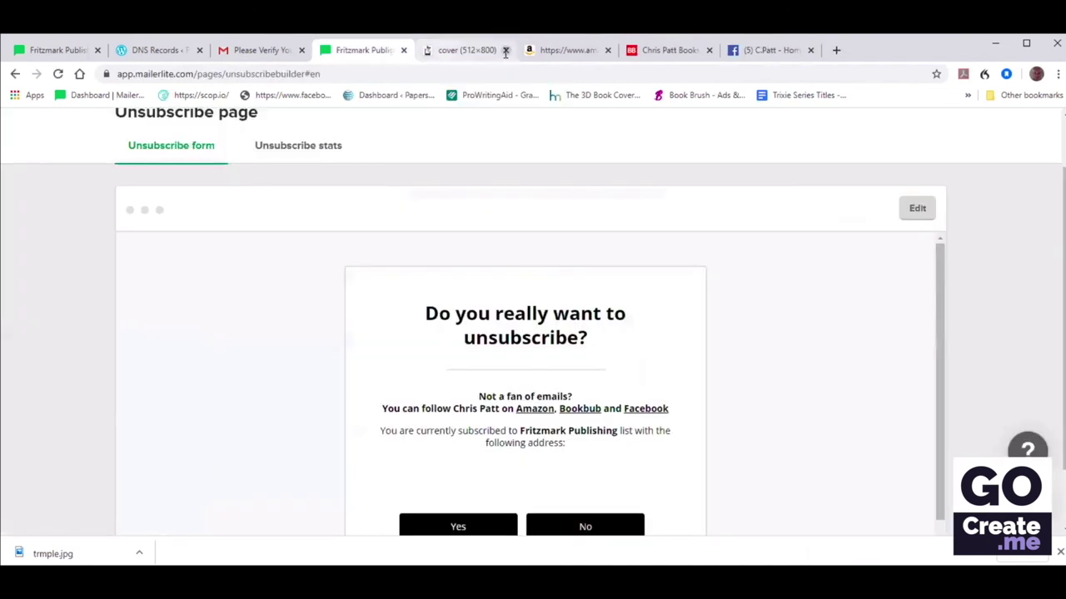
{"action": "left_click", "coordinate": [642, 409]}
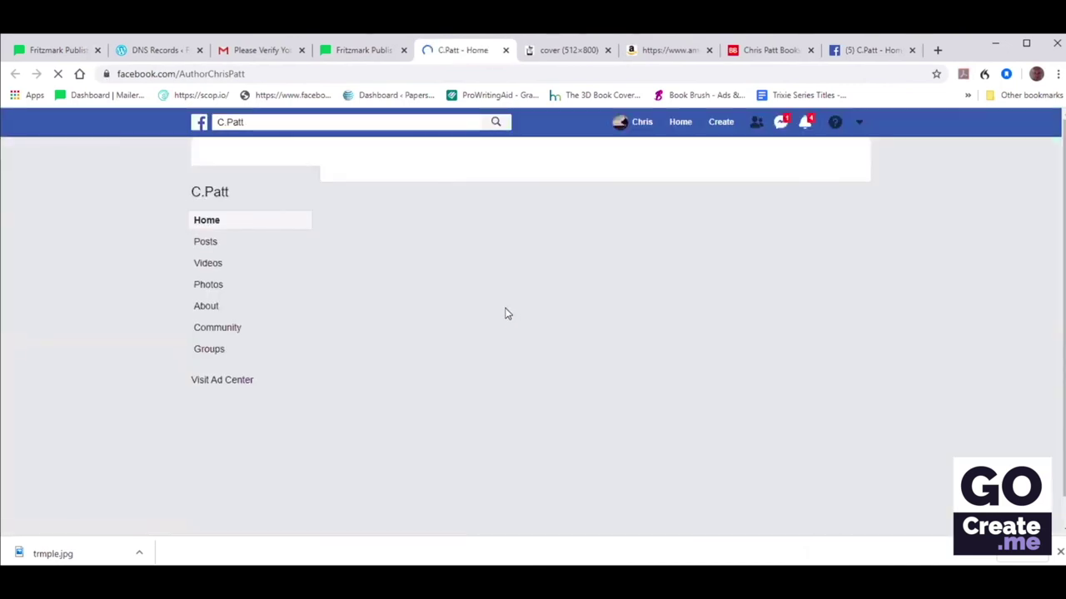
{"action": "left_click", "coordinate": [505, 51]}
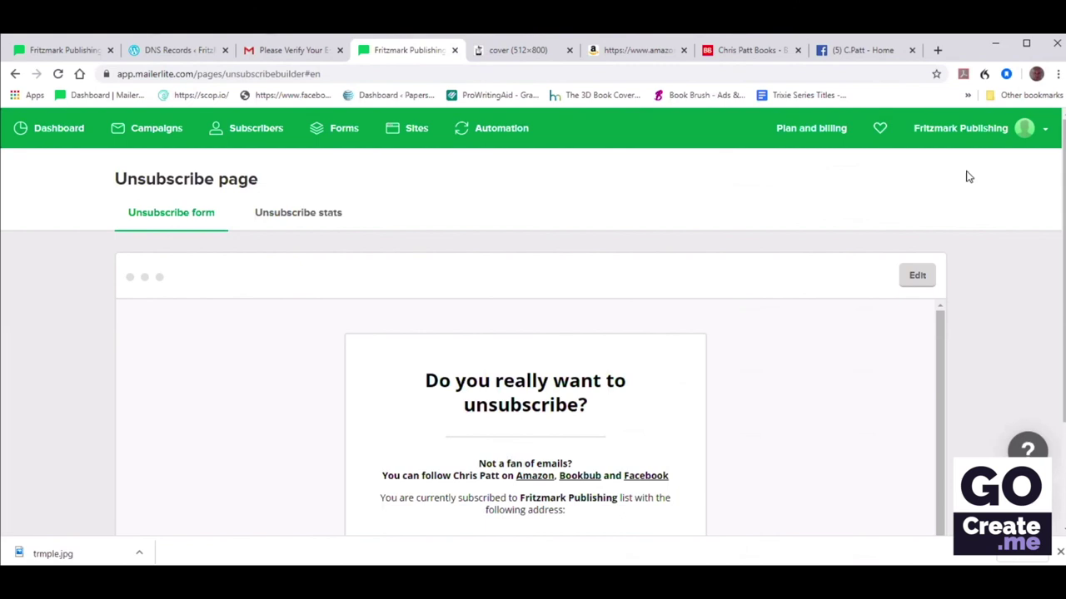
{"action": "left_click", "coordinate": [332, 138]}
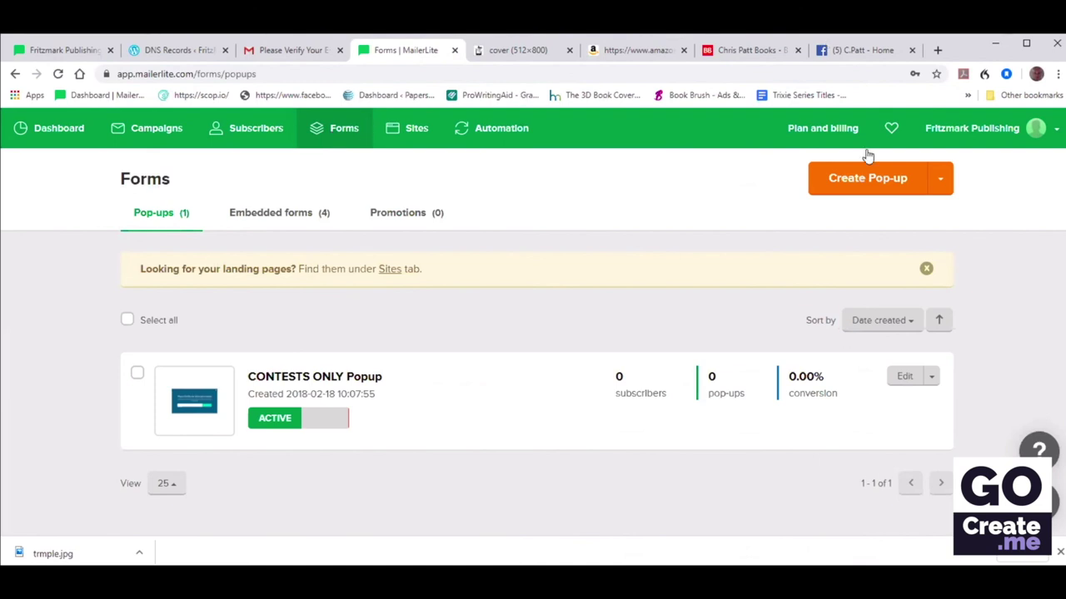
Step: Create a new embedded form named 'Website Sidebar' and save the name
{"action": "left_click", "coordinate": [940, 184]}
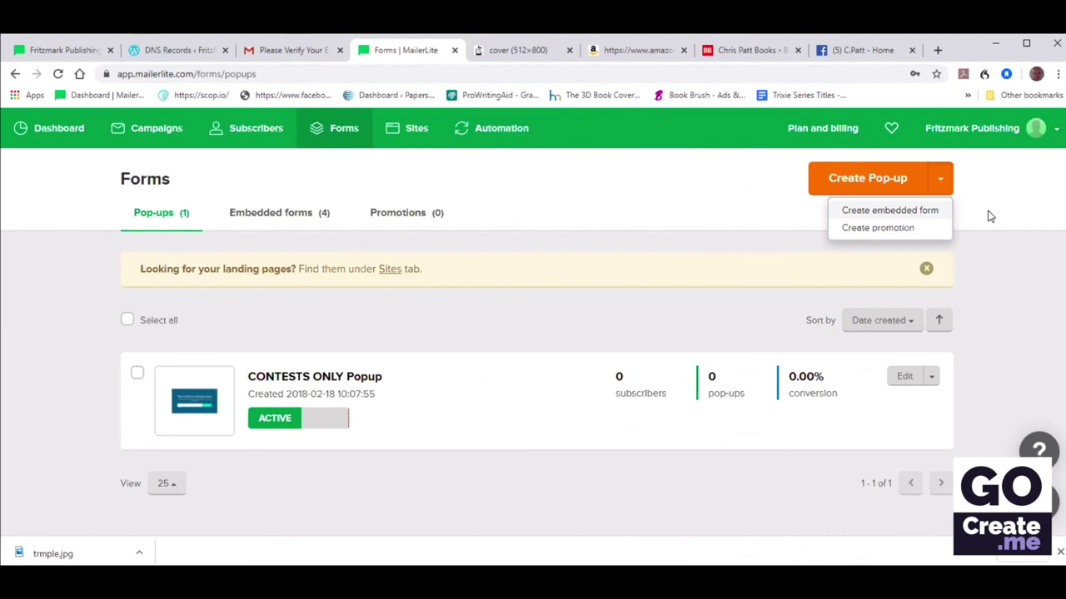
{"action": "left_click", "coordinate": [909, 213]}
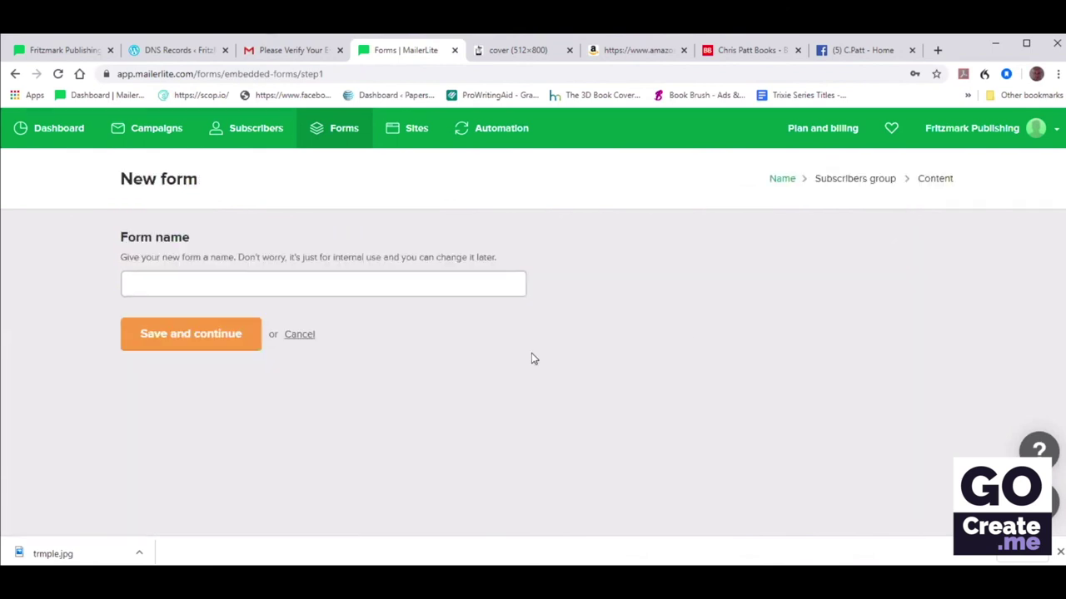
{"action": "left_click", "coordinate": [364, 283]}
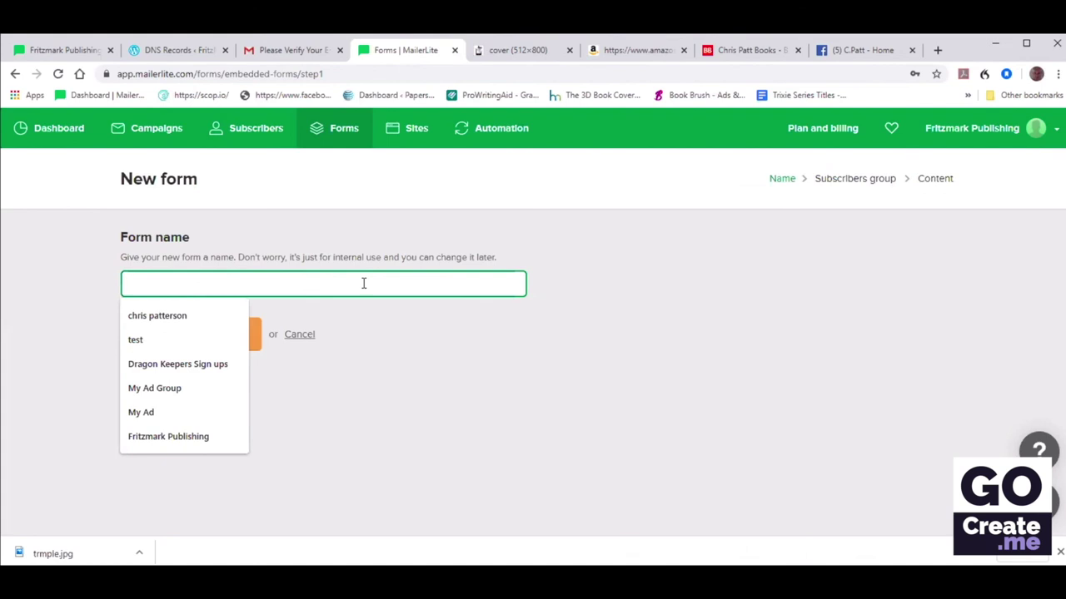
{"action": "type", "text": "Websi"}
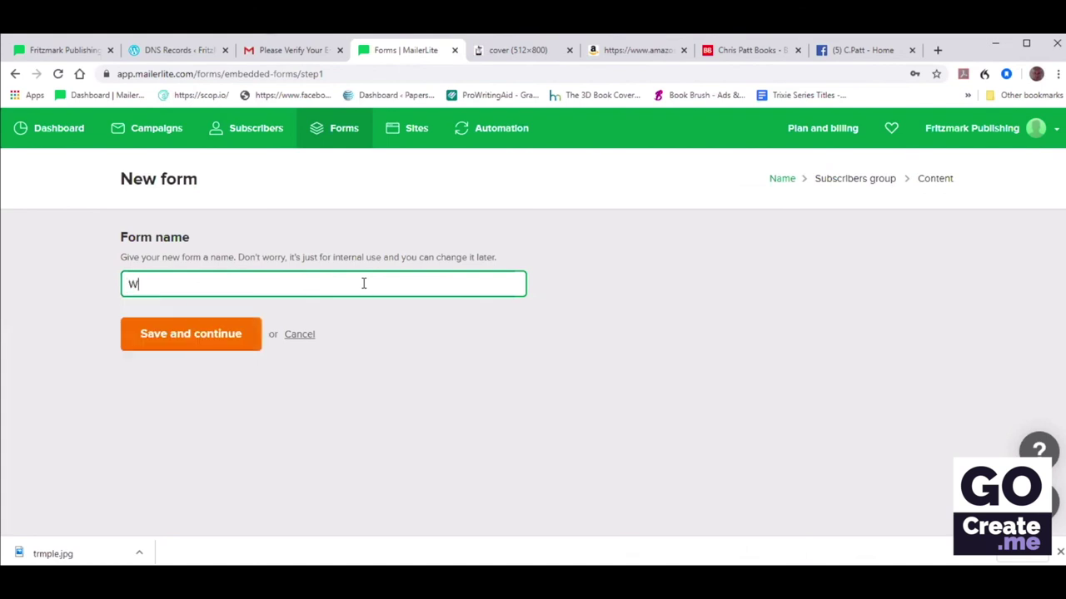
{"action": "type", "text": "te Sidebar"}
{"action": "left_click", "coordinate": [208, 341]}
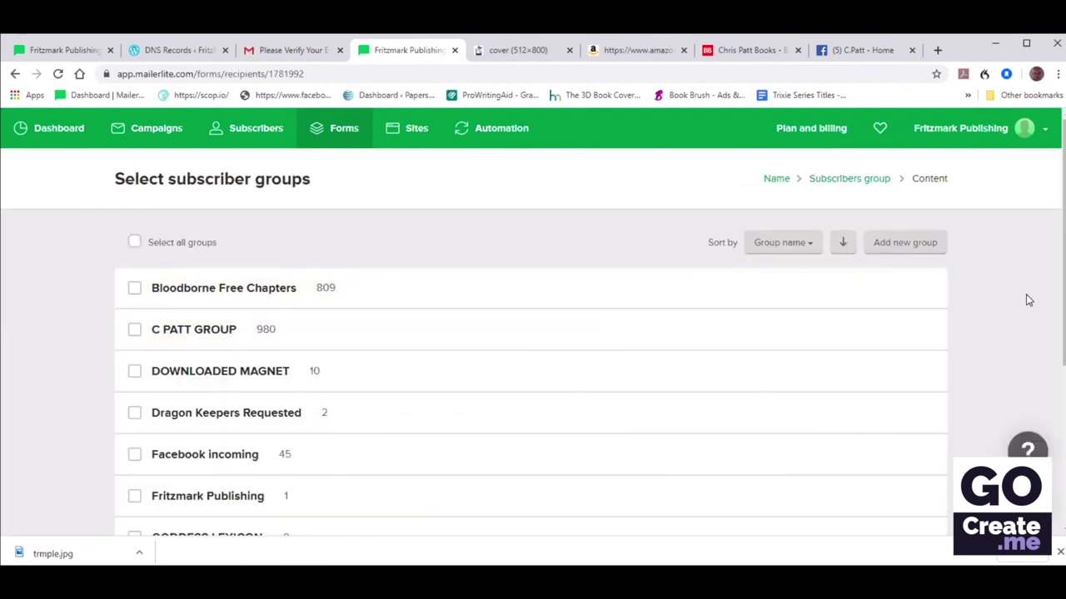
Step: Create the subscriber group 'website sidebar 2020', assign it to the form and continue
{"action": "scroll", "coordinate": [1028, 300], "scroll_direction": "down", "scroll_amount": 1}
{"action": "scroll", "coordinate": [1028, 299], "scroll_direction": "down", "scroll_amount": 1}
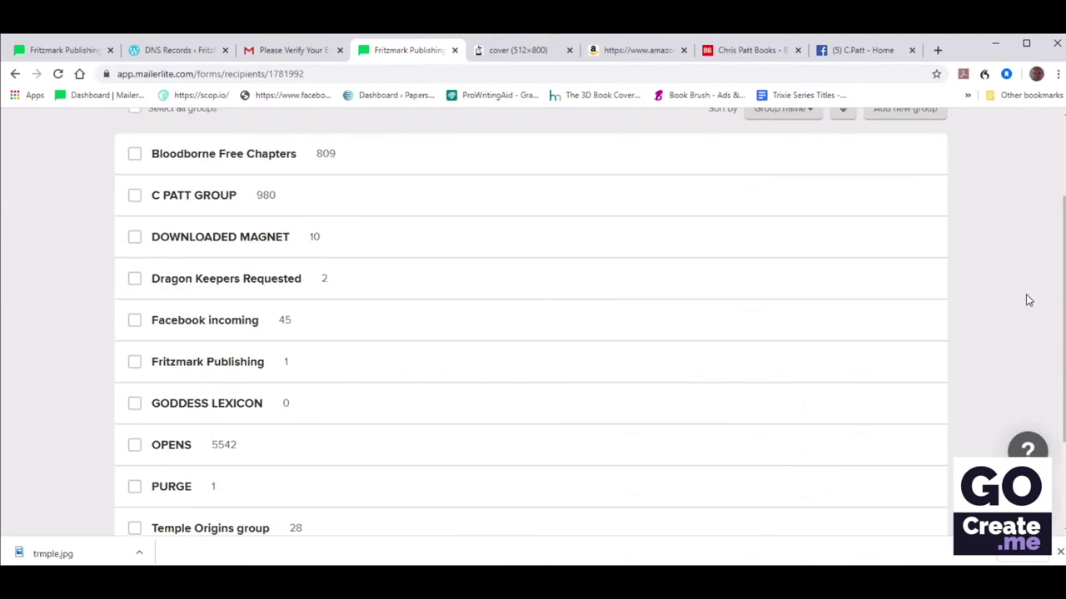
{"action": "scroll", "coordinate": [1028, 300], "scroll_direction": "down", "scroll_amount": 1}
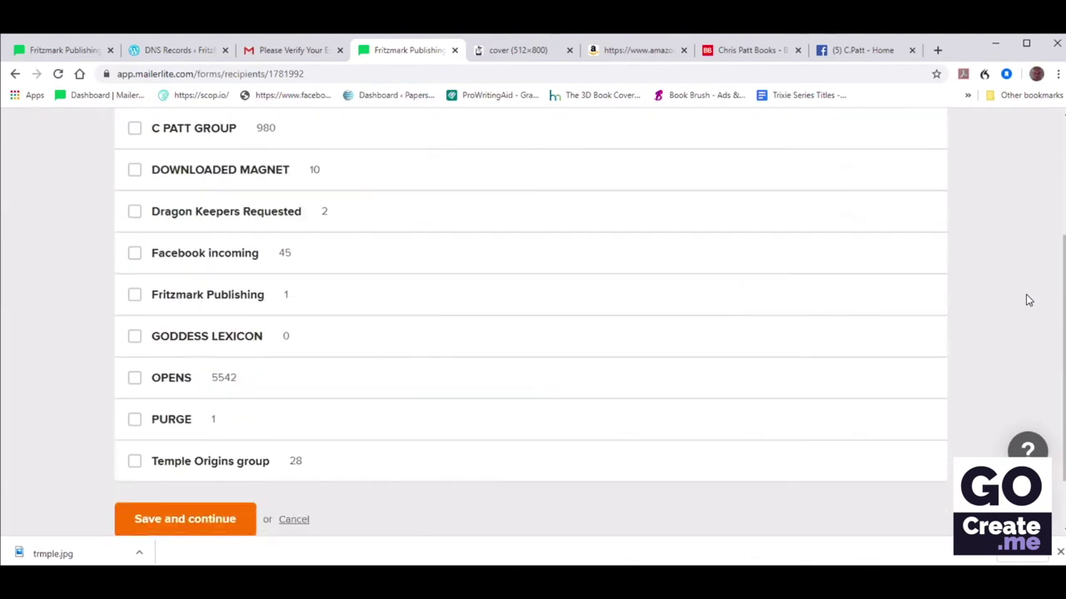
{"action": "scroll", "coordinate": [1028, 300], "scroll_direction": "up", "scroll_amount": 1}
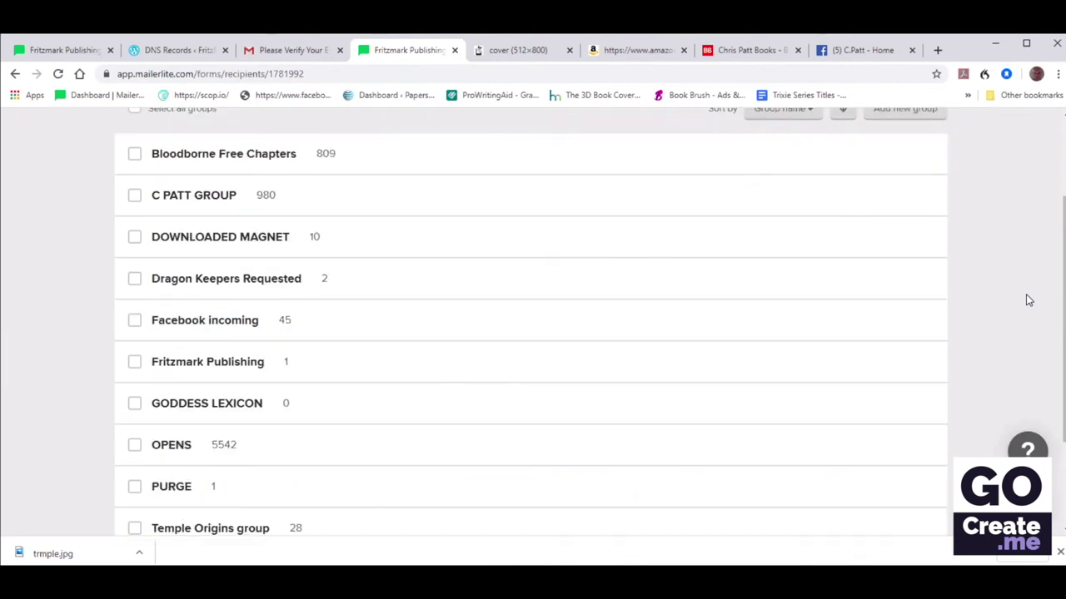
{"action": "scroll", "coordinate": [1028, 299], "scroll_direction": "down", "scroll_amount": 1}
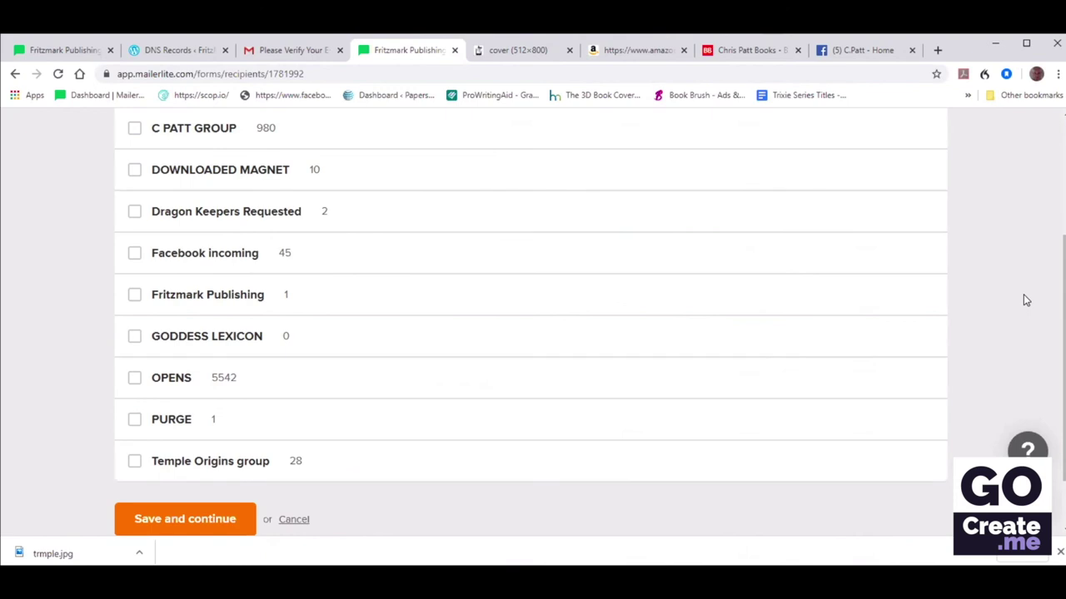
{"action": "scroll", "coordinate": [1023, 300], "scroll_direction": "up", "scroll_amount": 3}
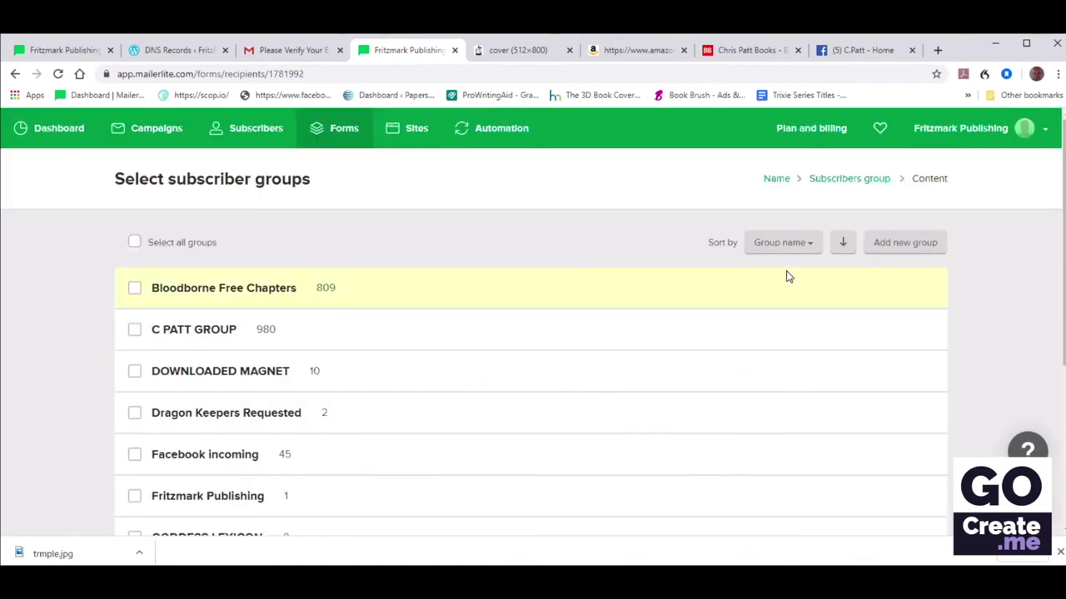
{"action": "left_click", "coordinate": [925, 248]}
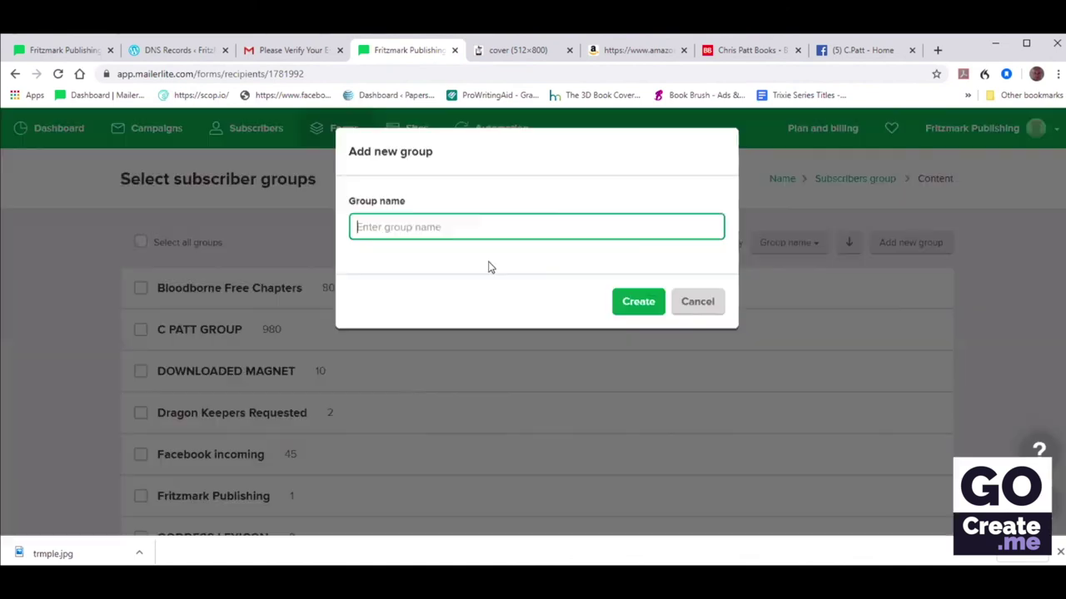
{"action": "type", "text": "we"}
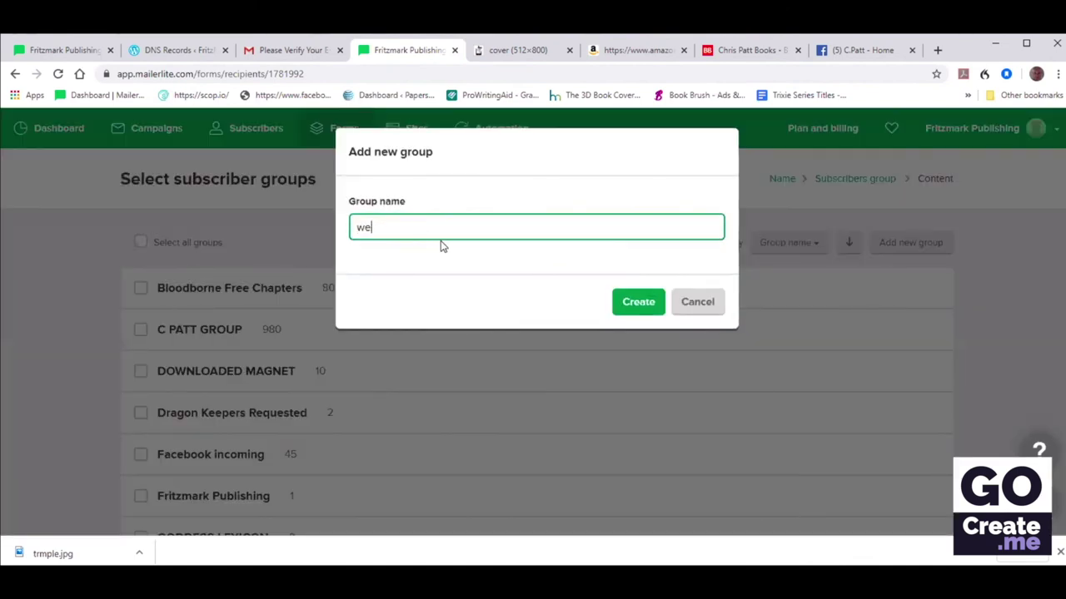
{"action": "type", "text": "bsite side"}
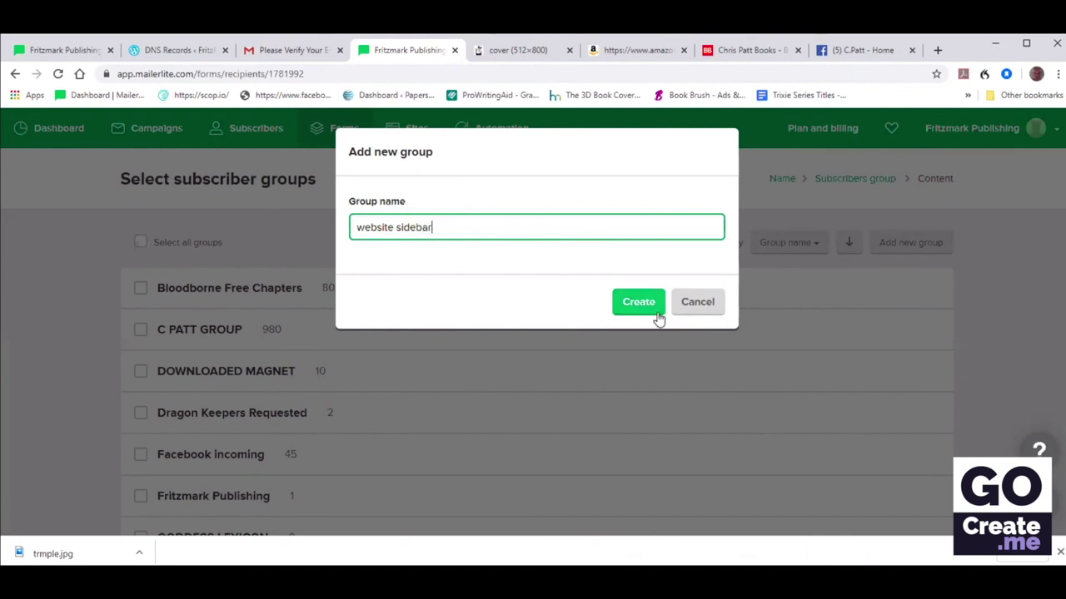
{"action": "type", "text": "bar 2020"}
{"action": "left_click", "coordinate": [649, 306]}
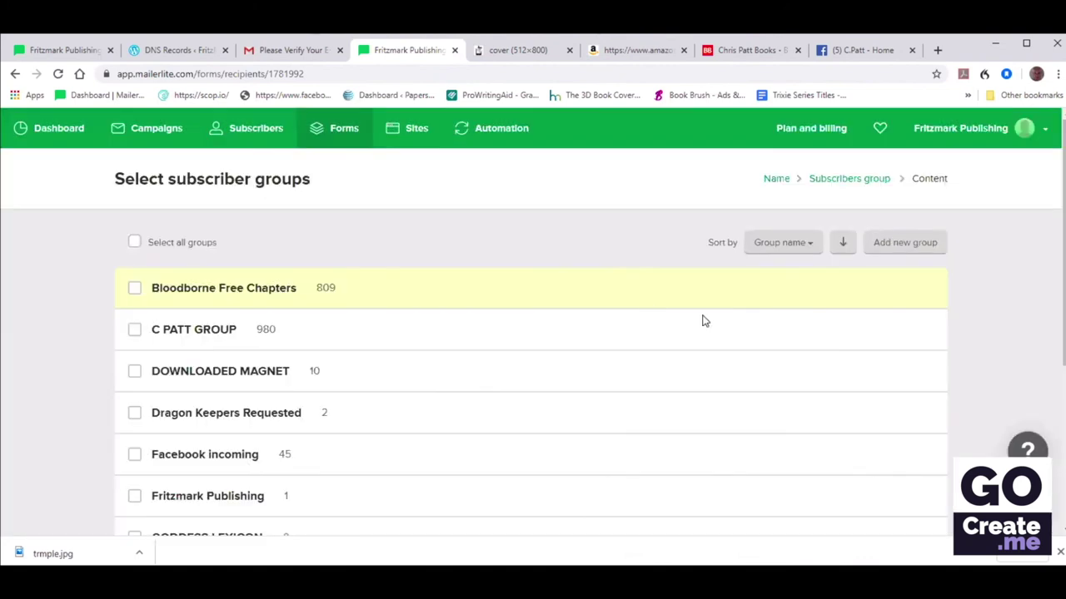
{"action": "scroll", "coordinate": [1002, 298], "scroll_direction": "down", "scroll_amount": 2}
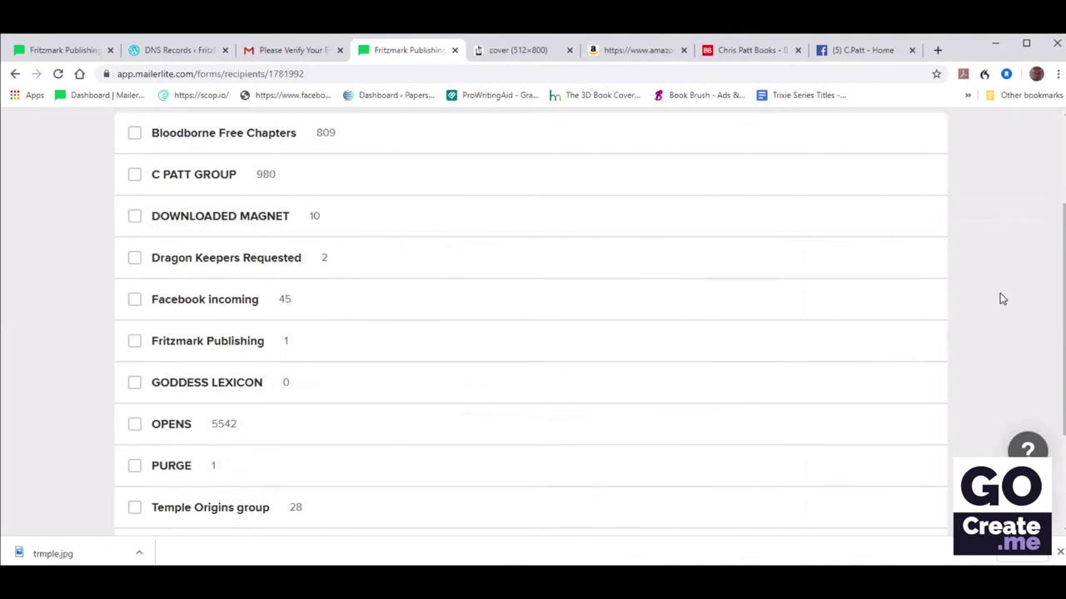
{"action": "scroll", "coordinate": [1002, 298], "scroll_direction": "down", "scroll_amount": 2}
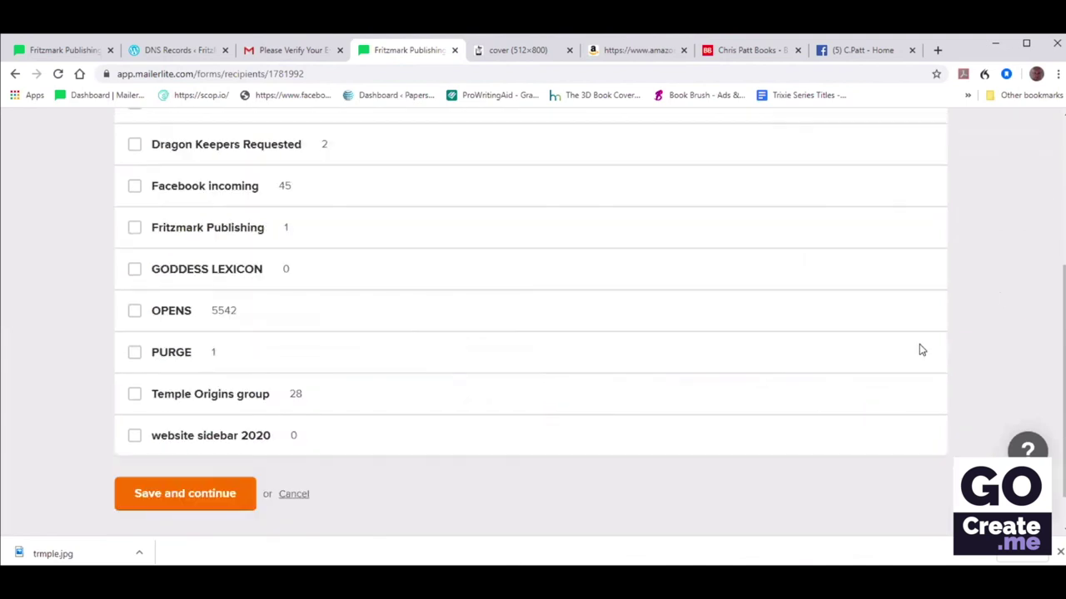
{"action": "left_click", "coordinate": [164, 496]}
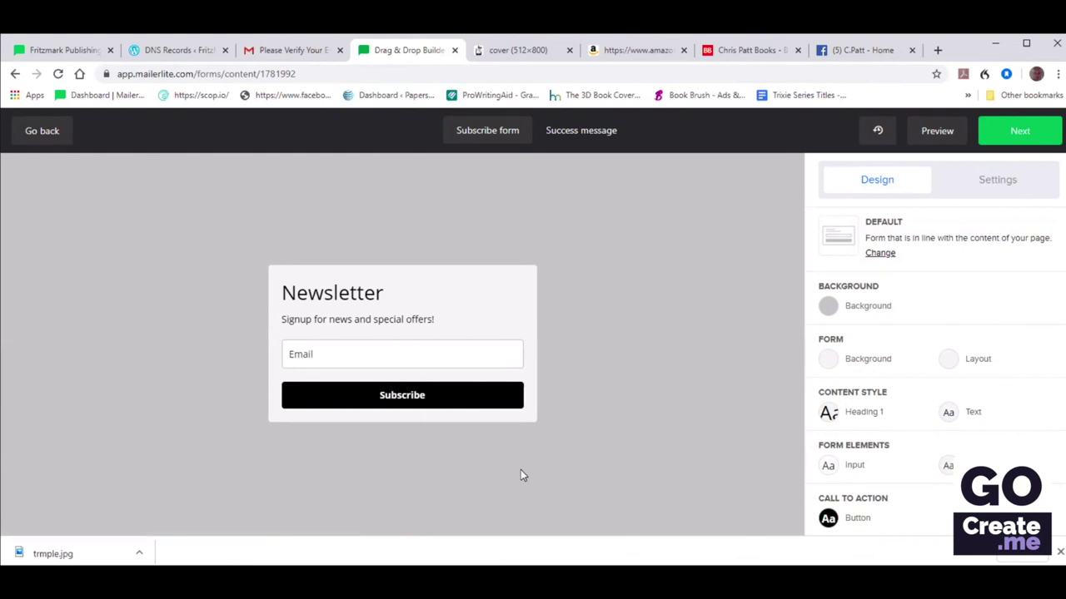
Step: Change the form heading from Newsletter to 'Want a Free Story?'
{"action": "left_click", "coordinate": [359, 320]}
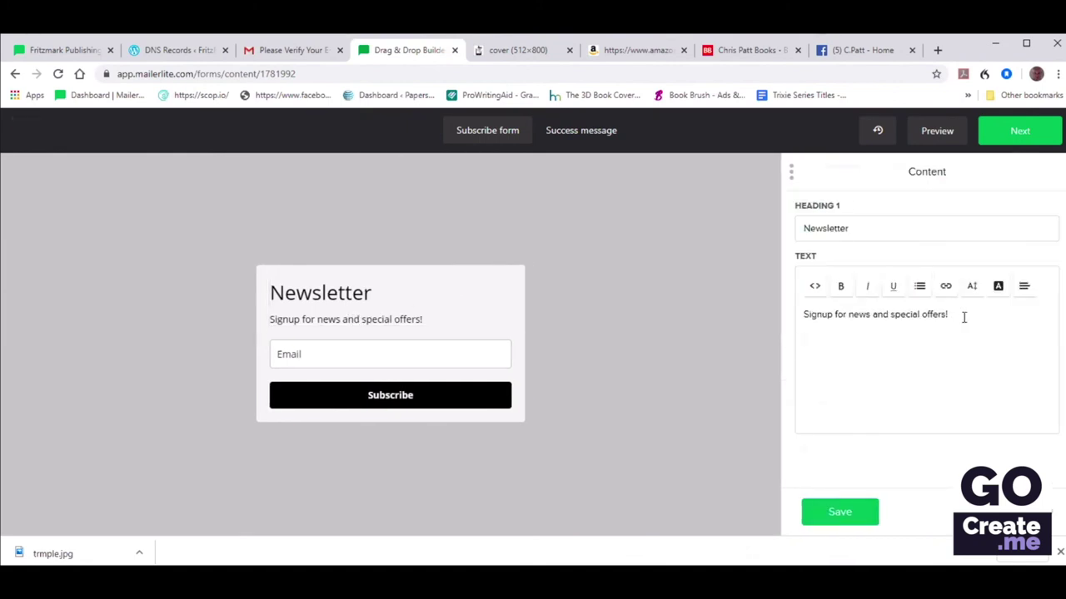
{"action": "left_click_drag", "start_coordinate": [875, 230], "coordinate": [790, 233]}
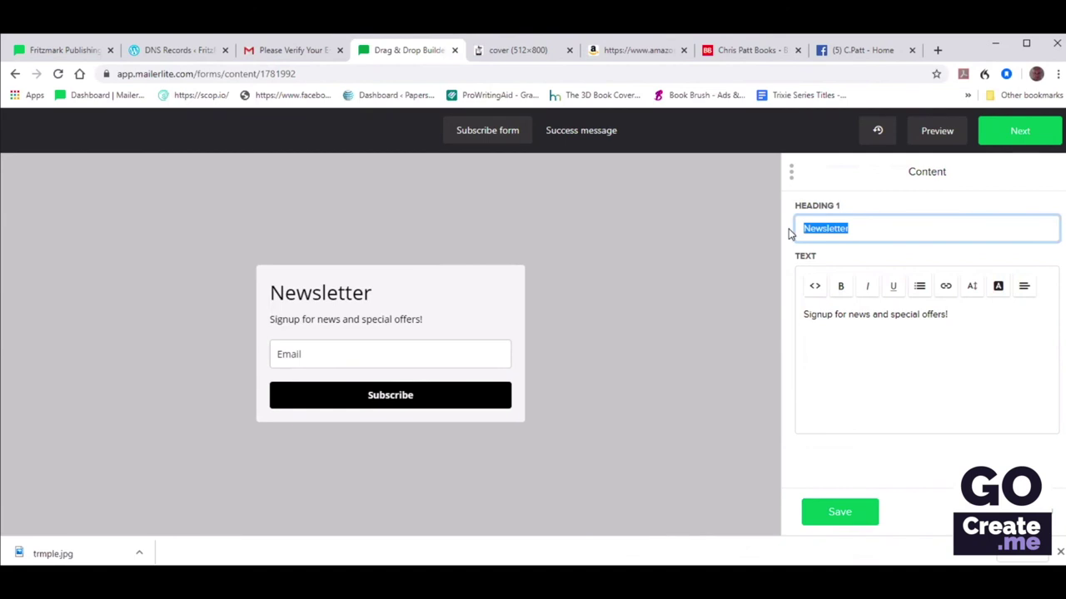
{"action": "type", "text": "Want a Fre"}
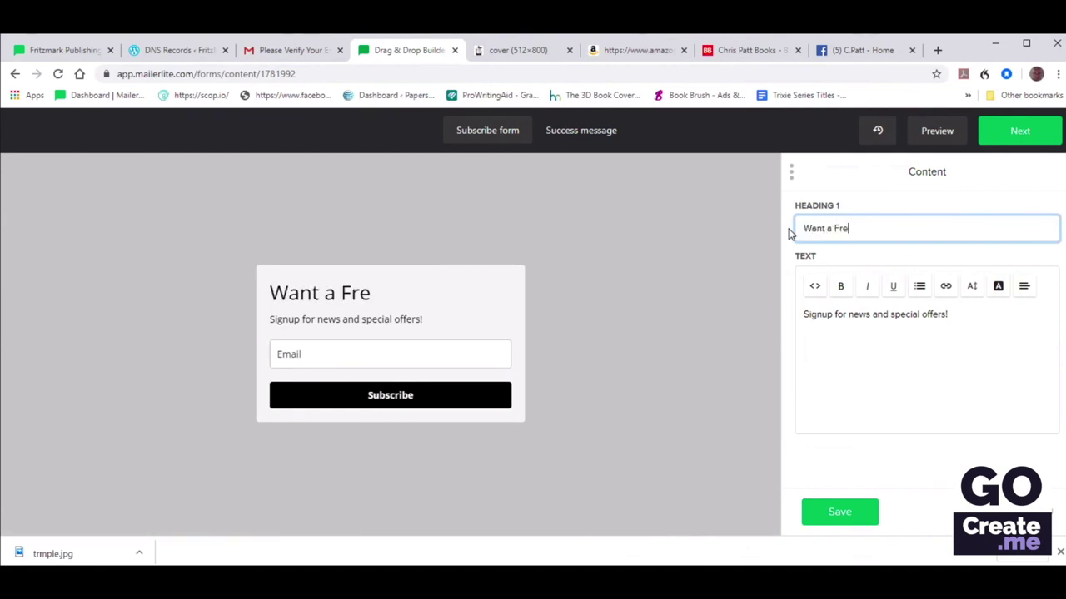
{"action": "type", "text": "e Story?"}
Step: Replace the description with the pasted bonus-stories paragraph and save the content
{"action": "left_click", "coordinate": [965, 314]}
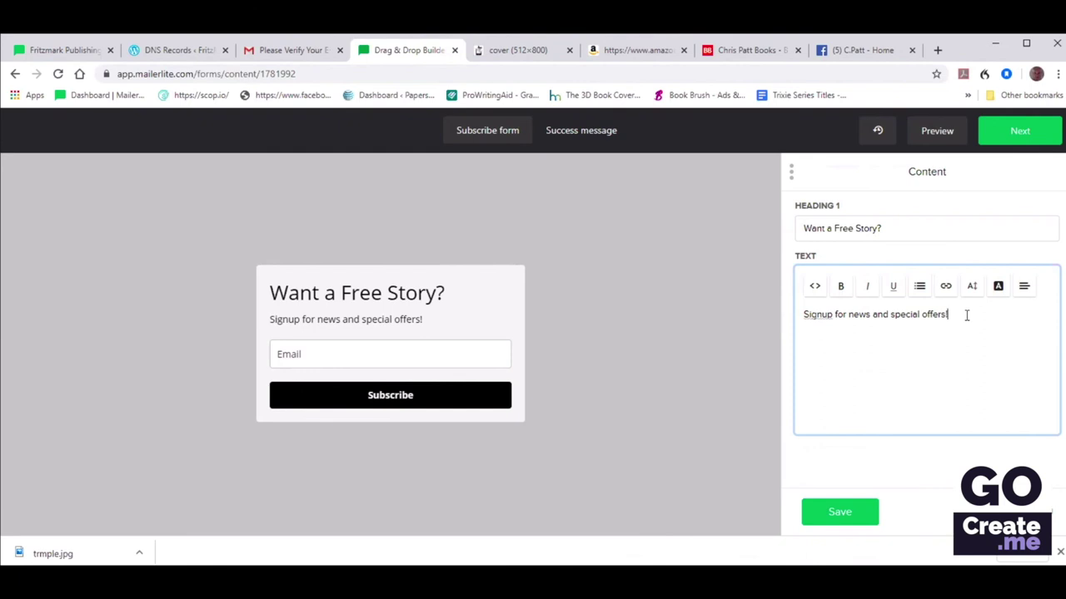
{"action": "left_click_drag", "start_coordinate": [956, 314], "coordinate": [802, 316]}
{"action": "key", "text": "BackSpace"}
{"action": "type", "text": "By subscribing to my newsletter you can get free bonus stories, updates on new and upcoming books. You are welcome to unsubscribe at any time."}
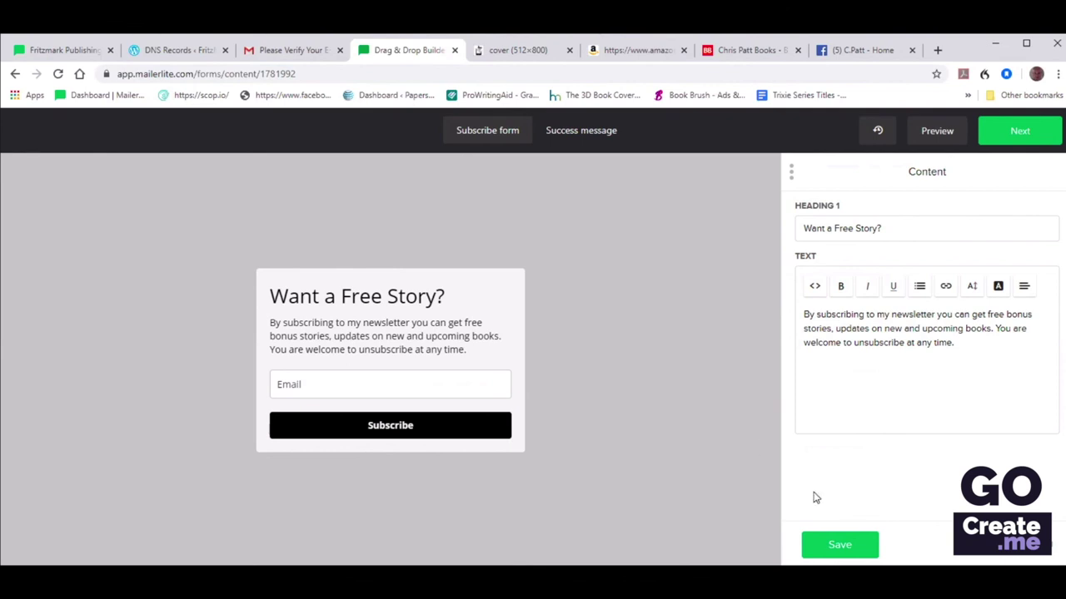
{"action": "left_click", "coordinate": [854, 546]}
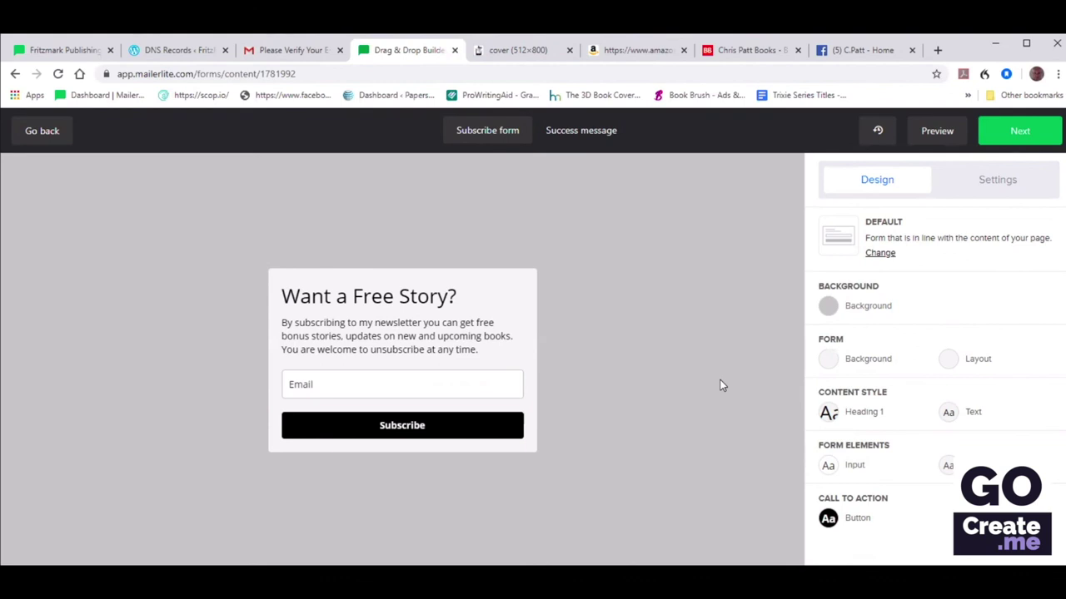
{"action": "left_click", "coordinate": [987, 184]}
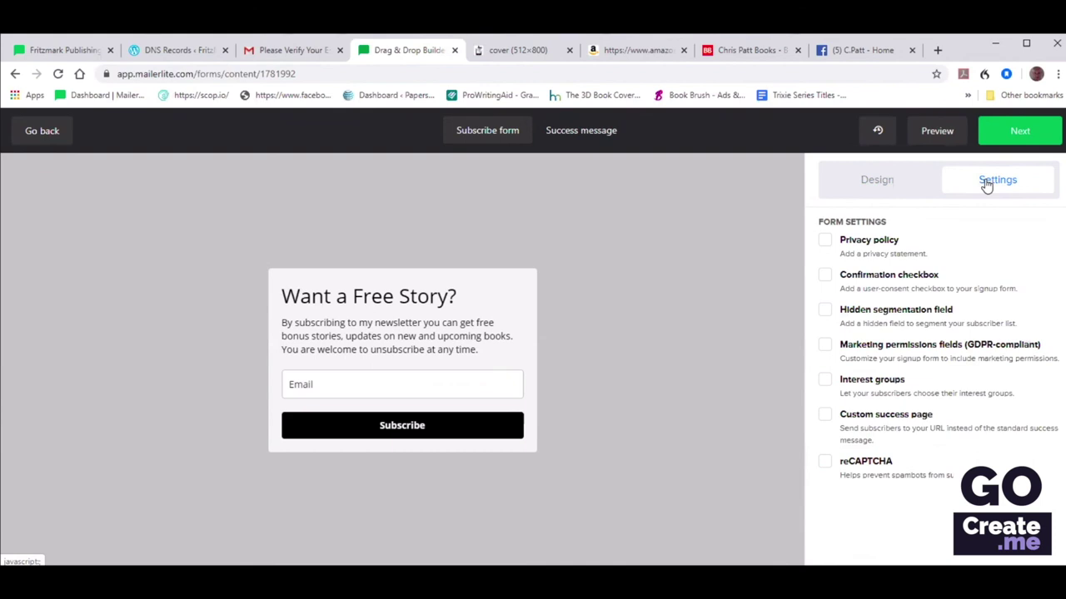
Step: Try the confirmation checkbox and reCAPTCHA, then turn both back off
{"action": "left_click", "coordinate": [824, 277]}
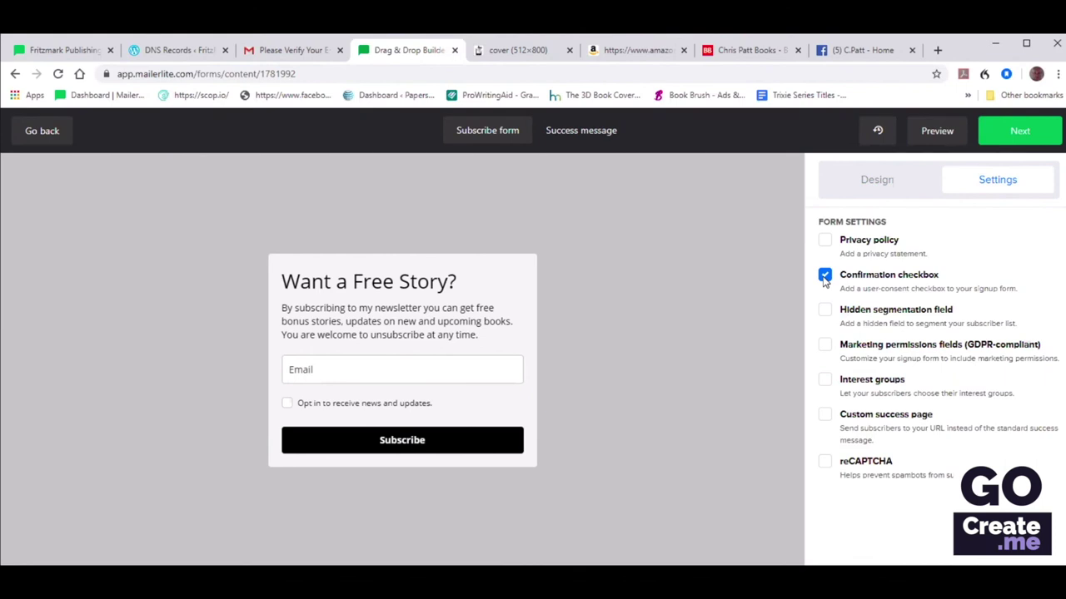
{"action": "left_click", "coordinate": [824, 277]}
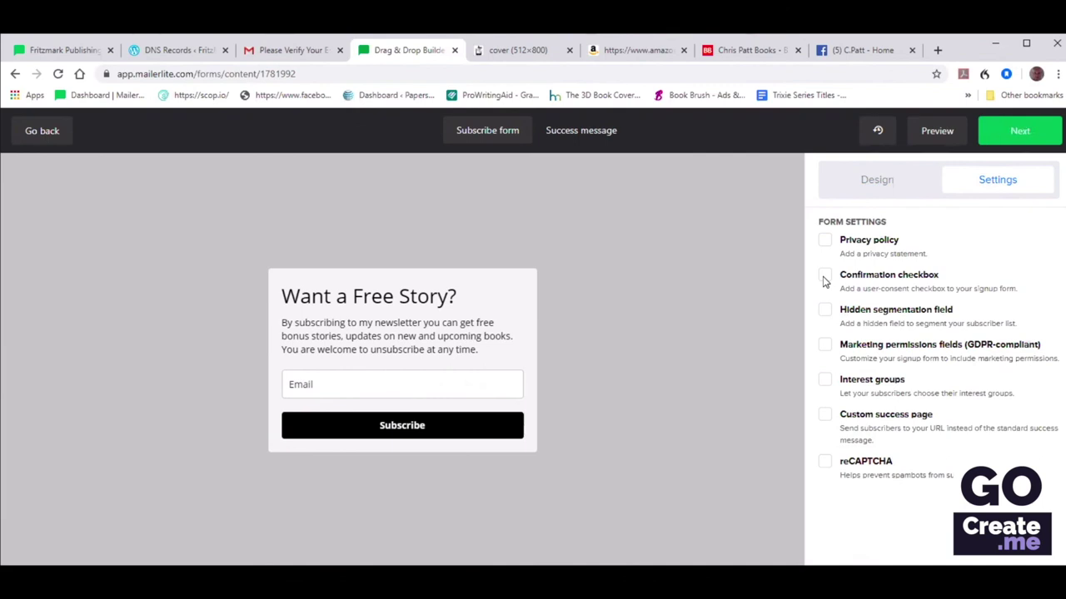
{"action": "left_click", "coordinate": [825, 463]}
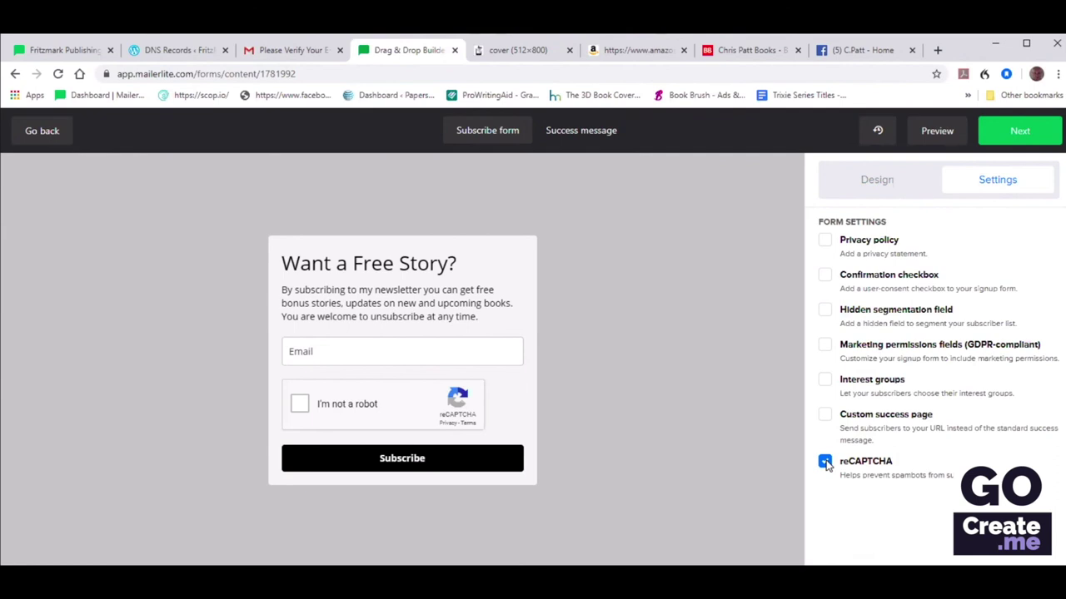
{"action": "left_click", "coordinate": [825, 463]}
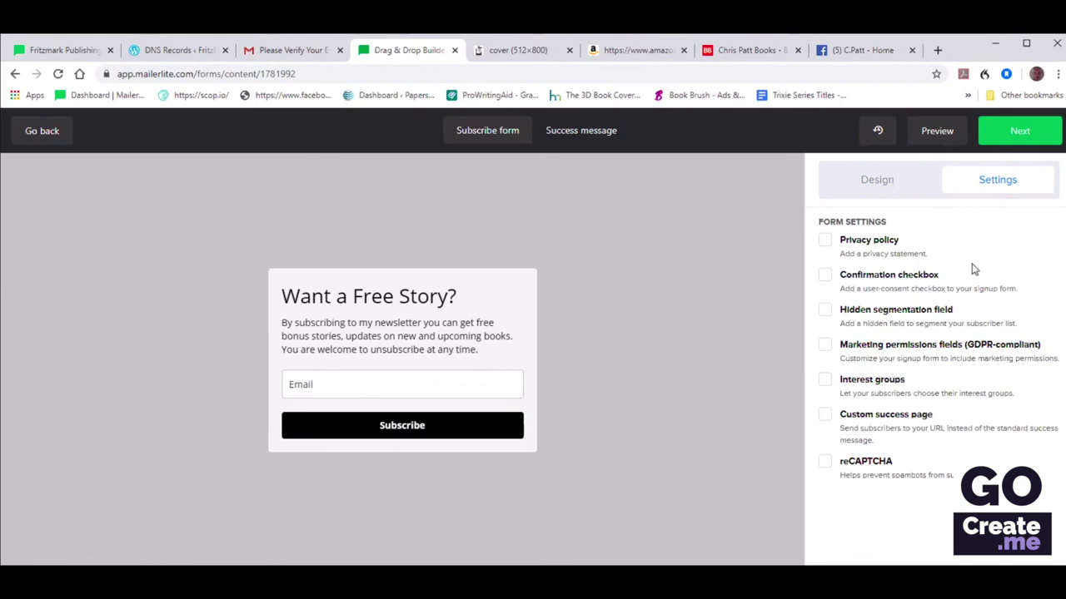
{"action": "left_click", "coordinate": [573, 133]}
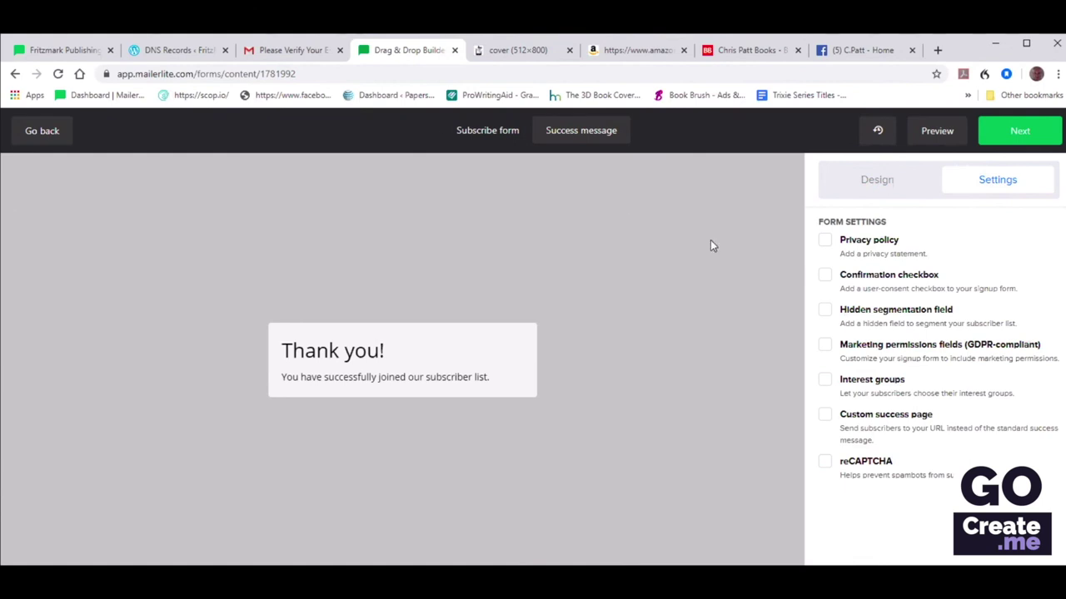
Step: Save the success message as 'Please check your inbox to confirm your subscription.' and finish the builder
{"action": "left_click", "coordinate": [878, 185]}
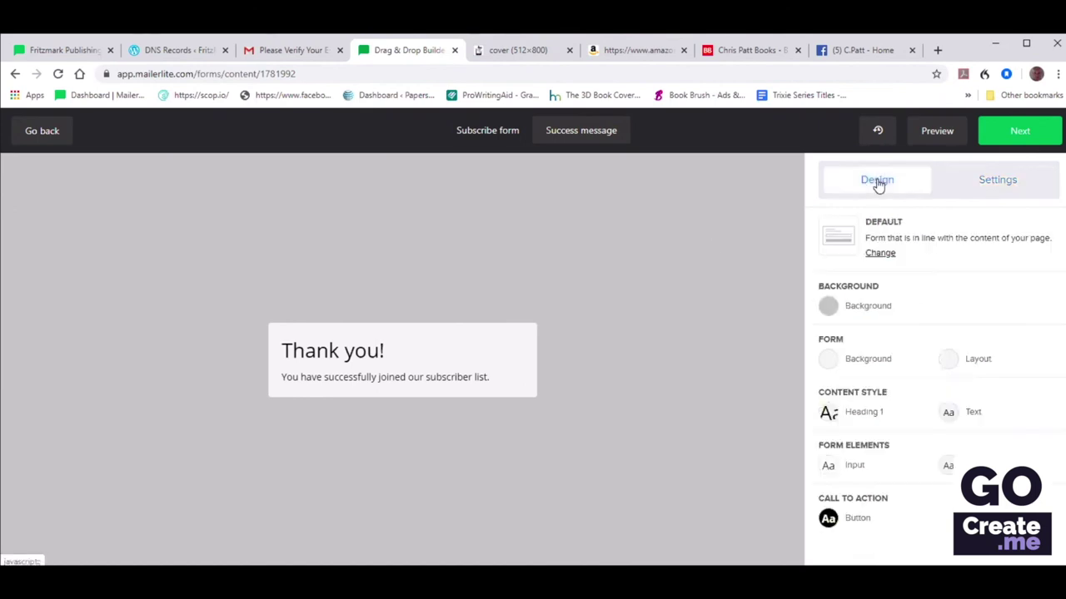
{"action": "left_click", "coordinate": [304, 378]}
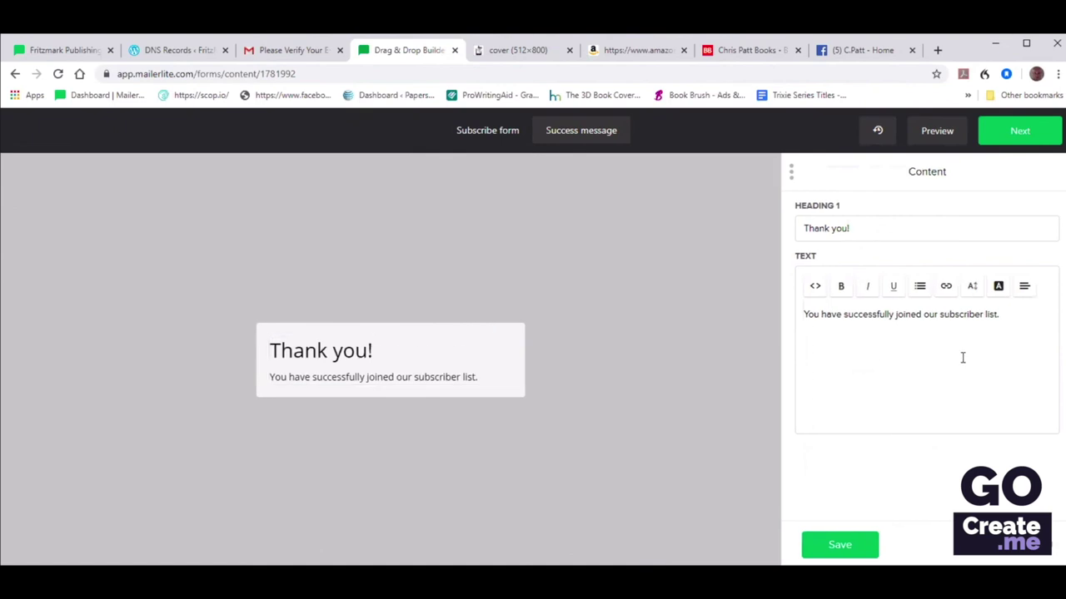
{"action": "left_click_drag", "start_coordinate": [1015, 316], "coordinate": [791, 331]}
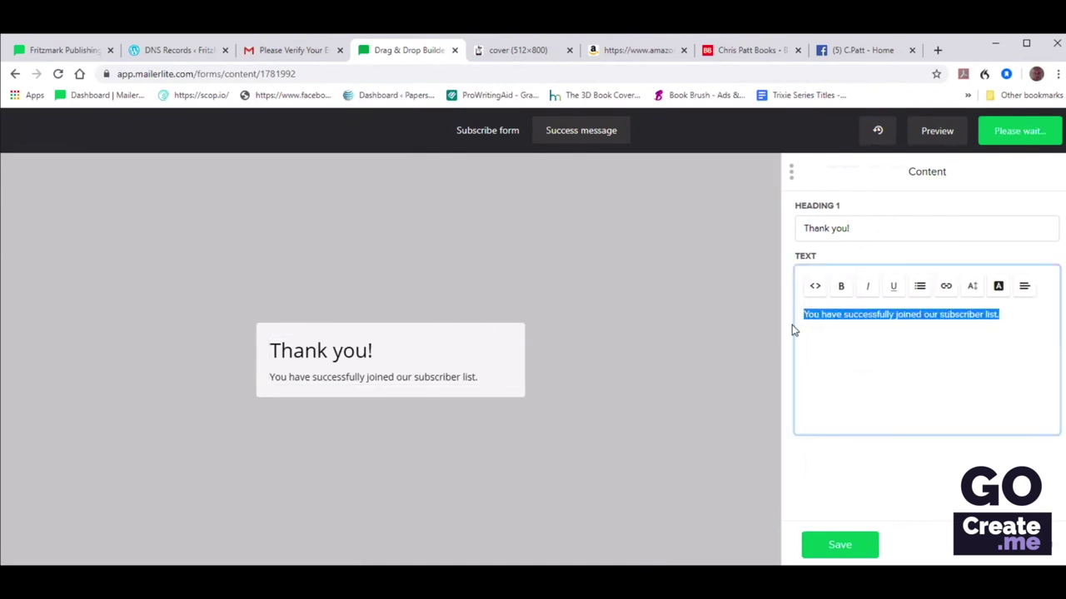
{"action": "type", "text": "Please"}
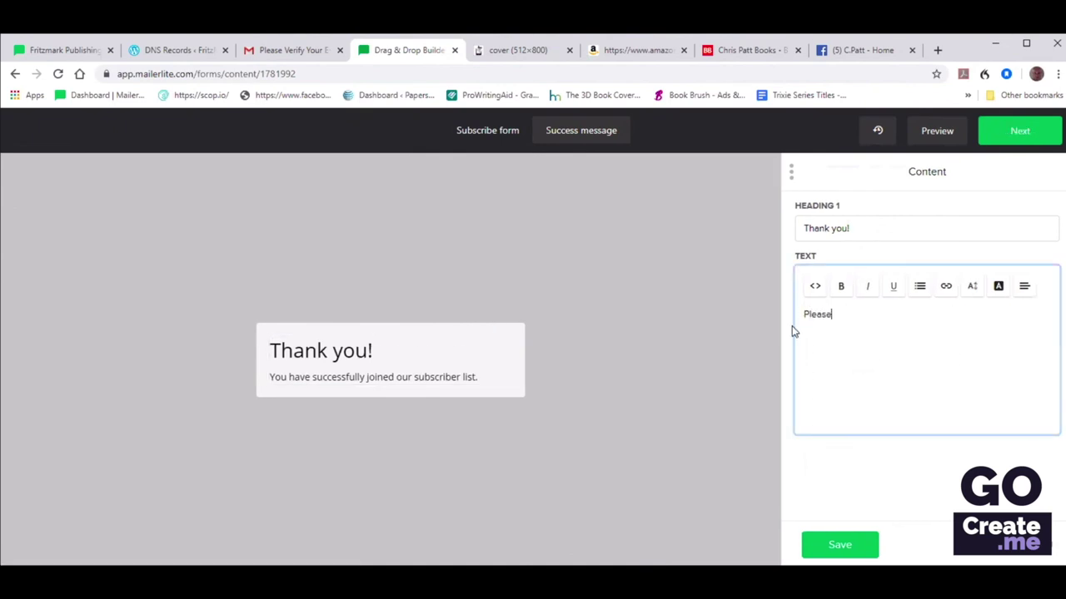
{"action": "type", "text": " check your"}
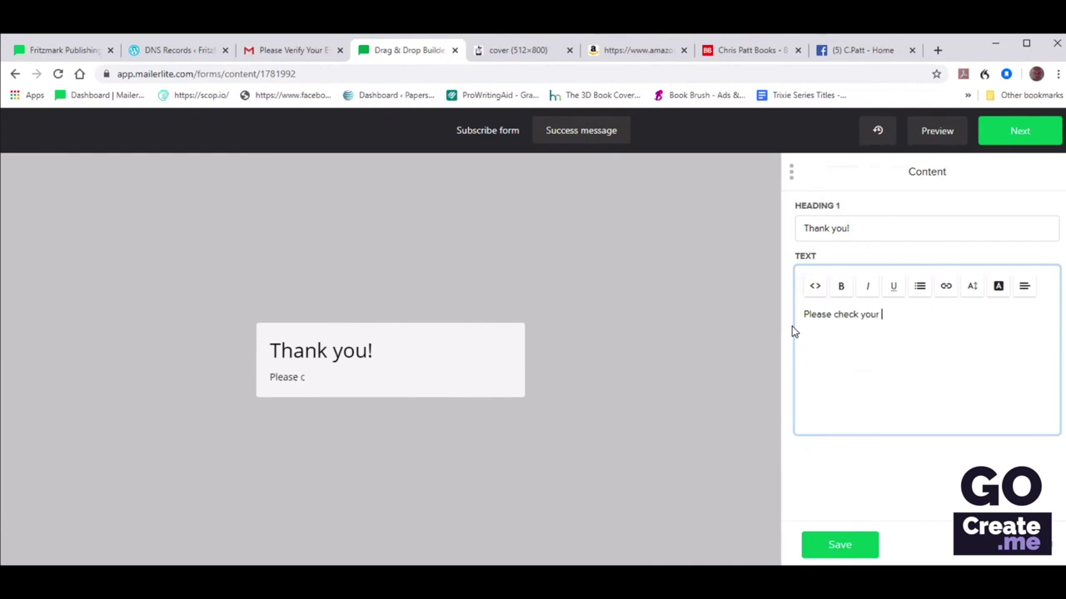
{"action": "type", "text": "."}
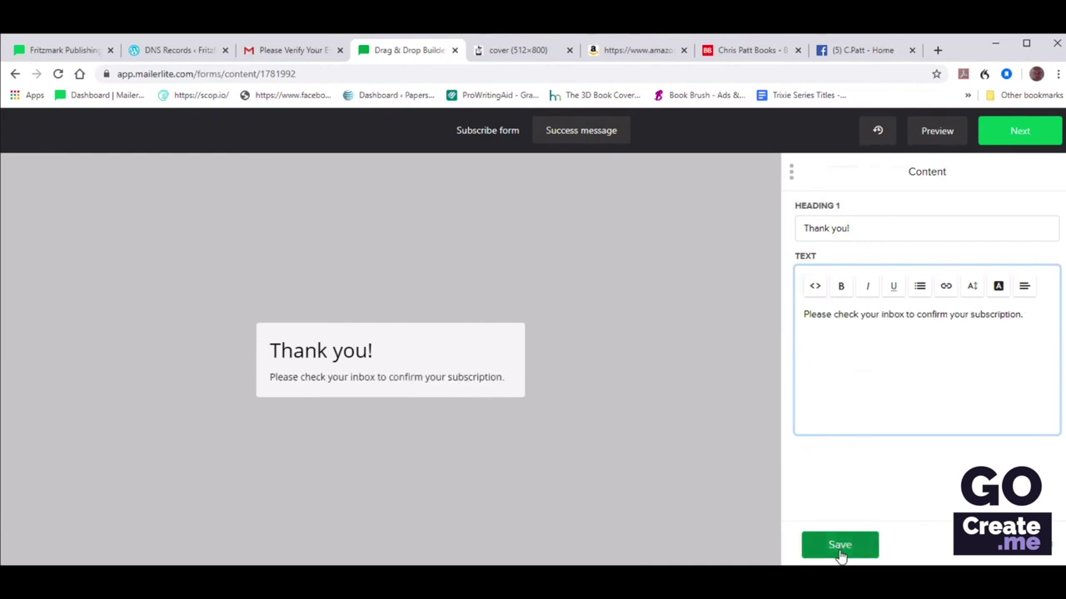
{"action": "left_click", "coordinate": [840, 553]}
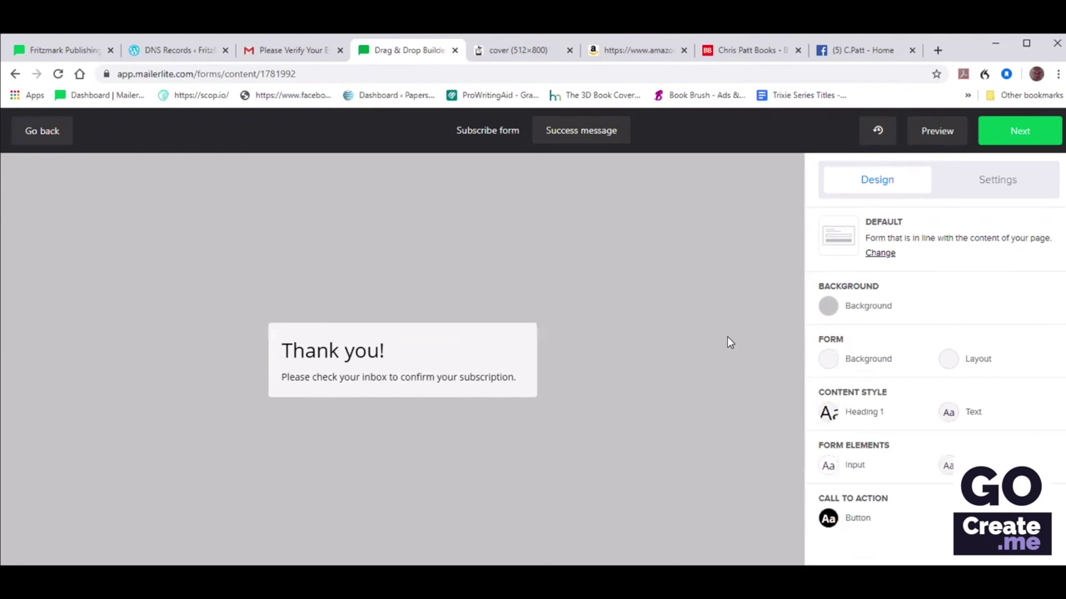
{"action": "left_click", "coordinate": [1039, 131]}
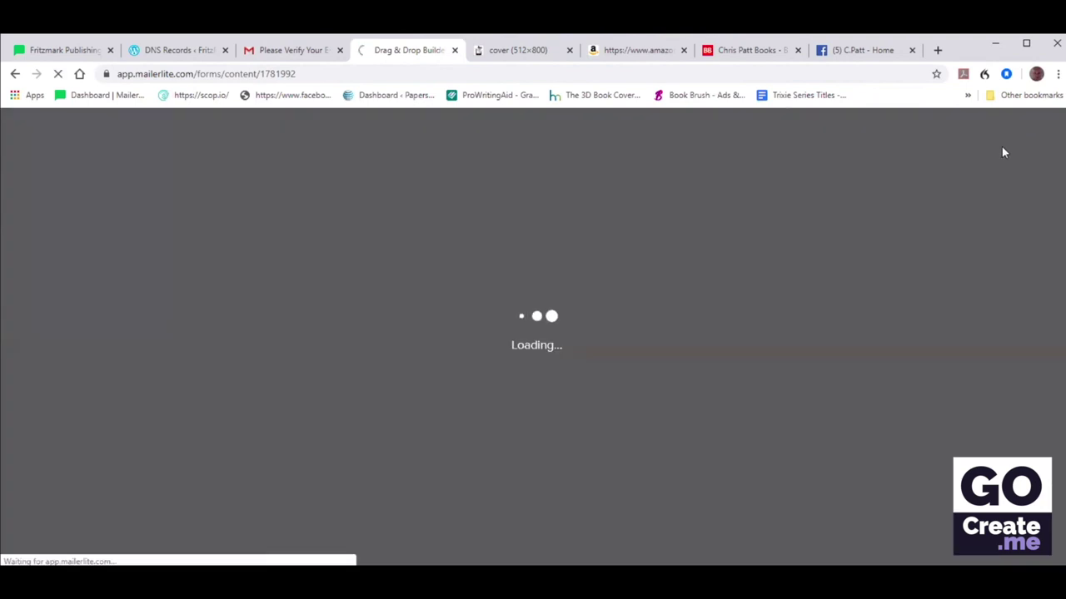
Step: Close the duplicate MailerLite tab and scroll down the Website Sidebar form overview
{"action": "left_click", "coordinate": [110, 50]}
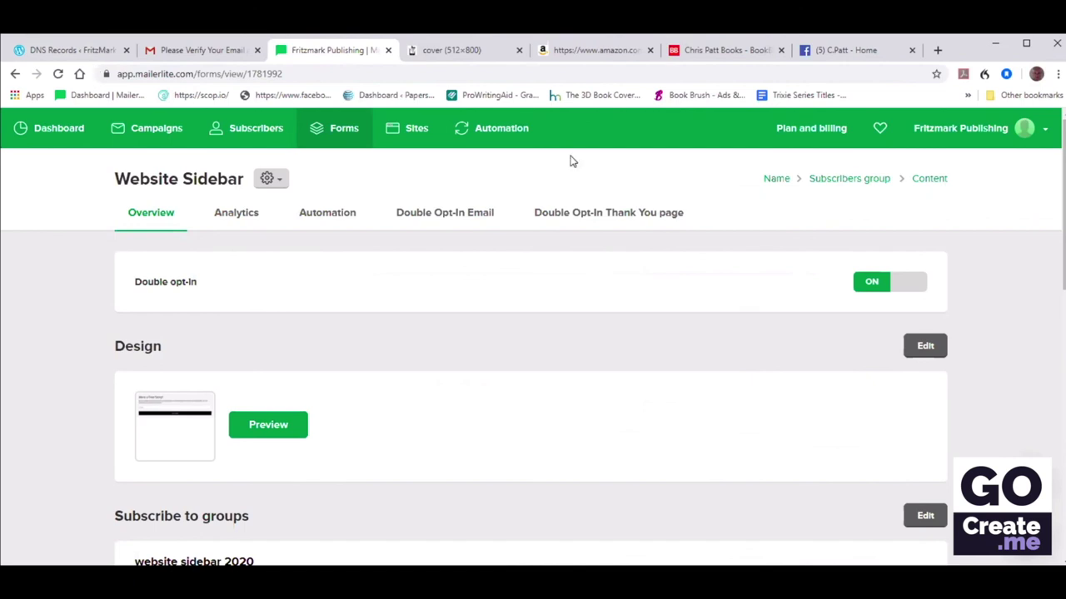
{"action": "scroll", "coordinate": [1014, 285], "scroll_direction": "down", "scroll_amount": 1}
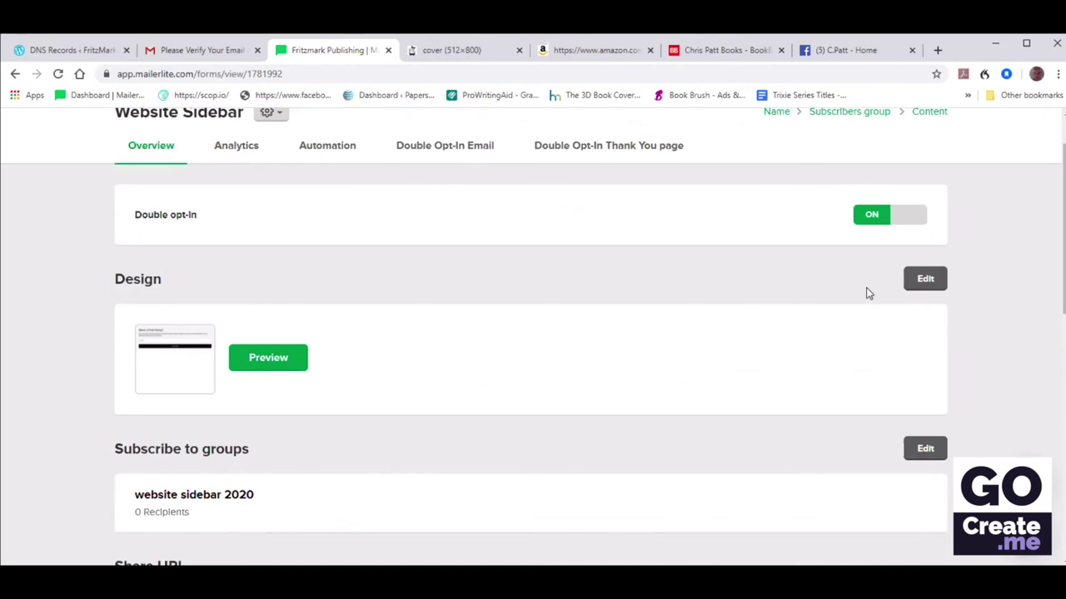
Step: Replace the double opt-in email's sender name with the author's personal name and save
{"action": "left_click", "coordinate": [442, 148]}
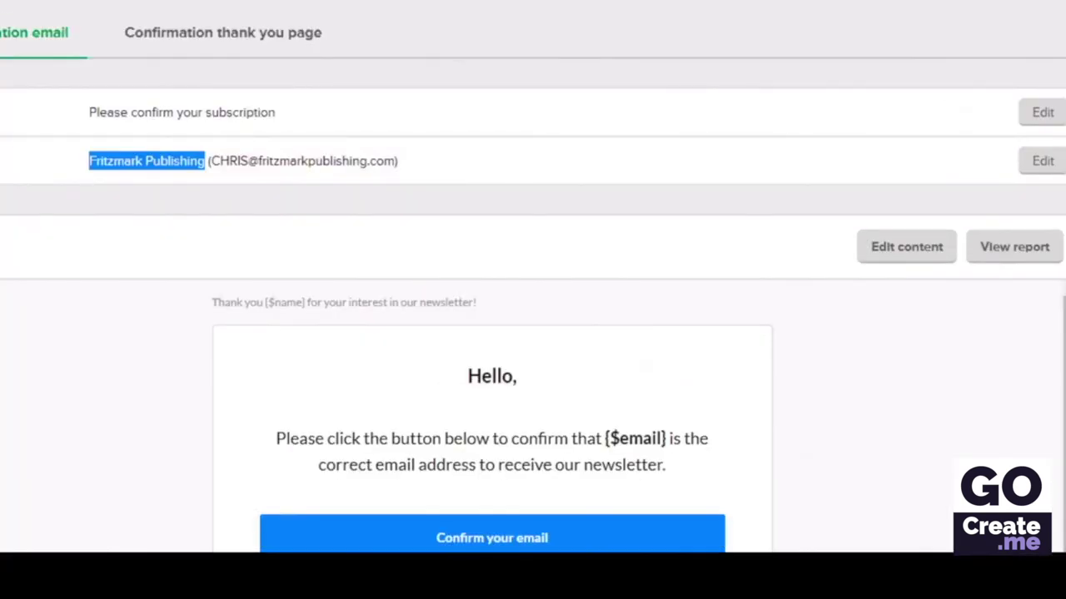
{"action": "left_click", "coordinate": [1040, 163]}
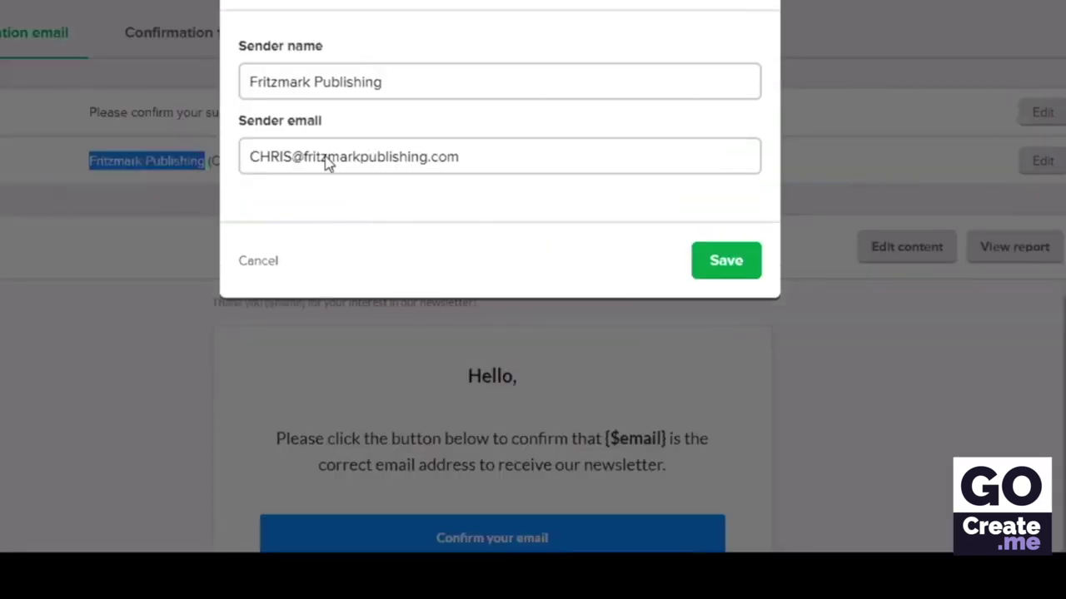
{"action": "left_click_drag", "start_coordinate": [397, 80], "coordinate": [236, 94]}
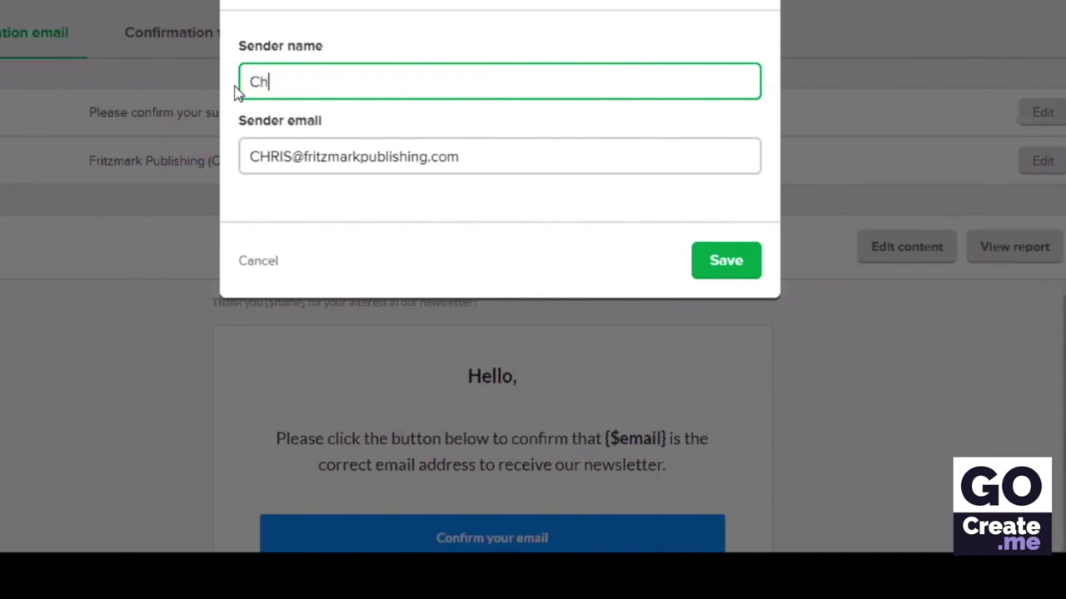
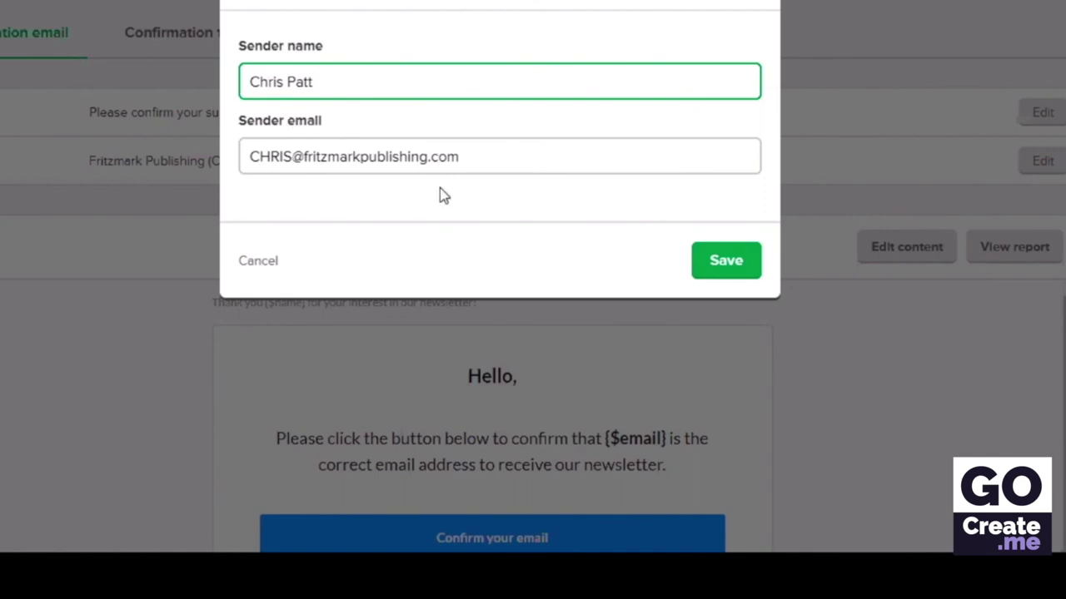
{"action": "left_click", "coordinate": [747, 267]}
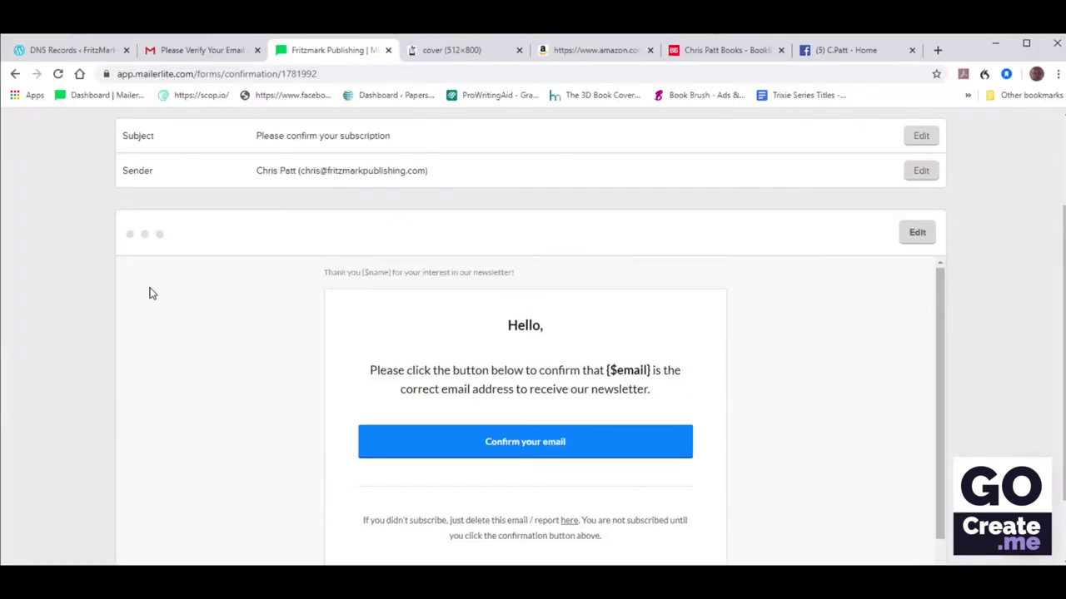
{"action": "left_click", "coordinate": [917, 234]}
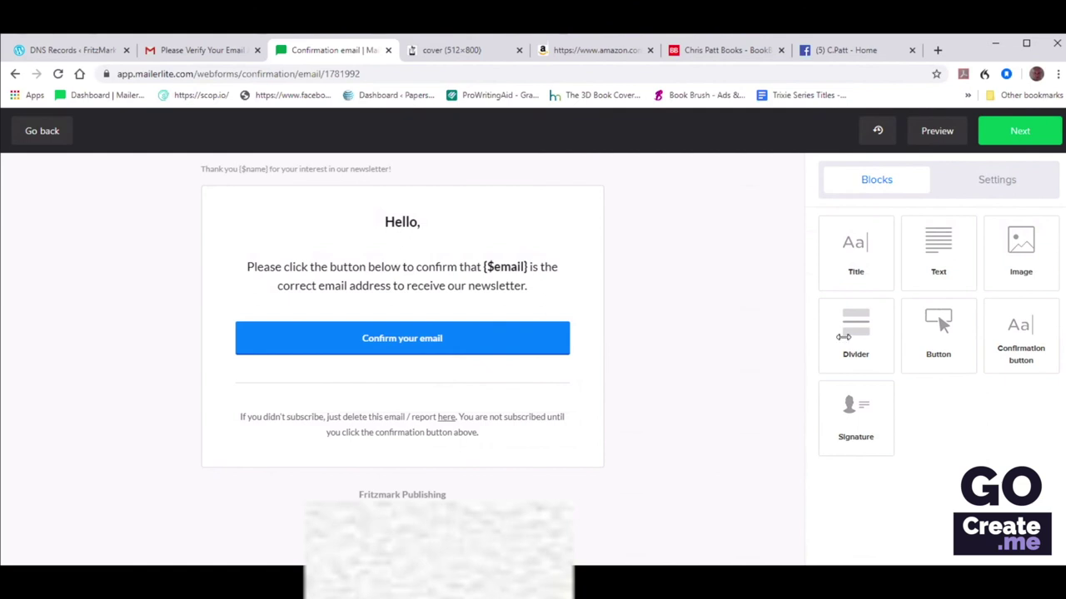
{"action": "left_click", "coordinate": [1022, 131]}
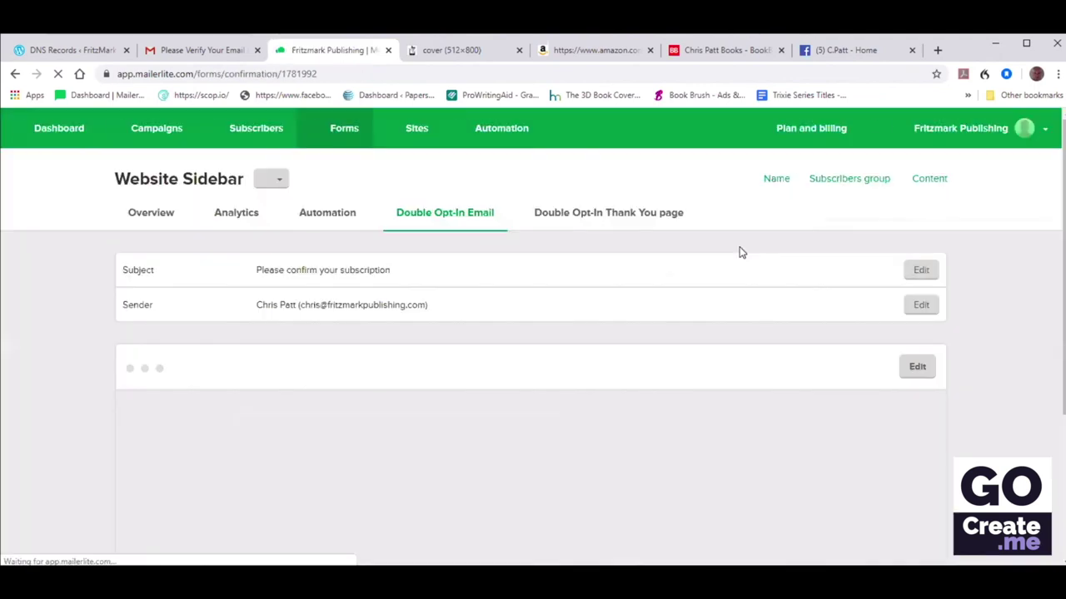
{"action": "scroll", "coordinate": [769, 316], "scroll_direction": "down", "scroll_amount": 3}
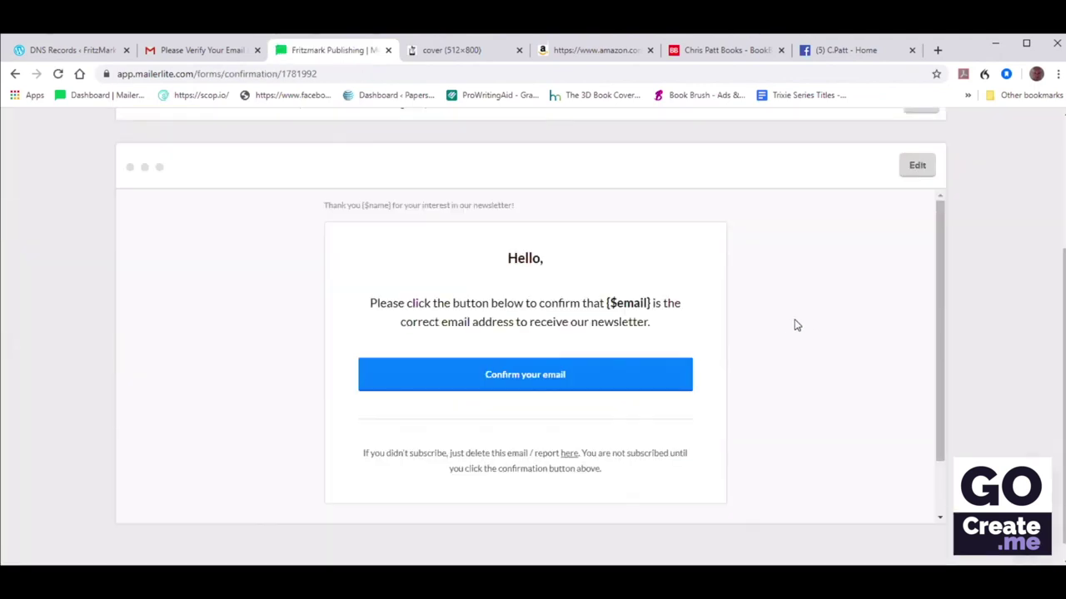
{"action": "scroll", "coordinate": [805, 326], "scroll_direction": "down", "scroll_amount": 2}
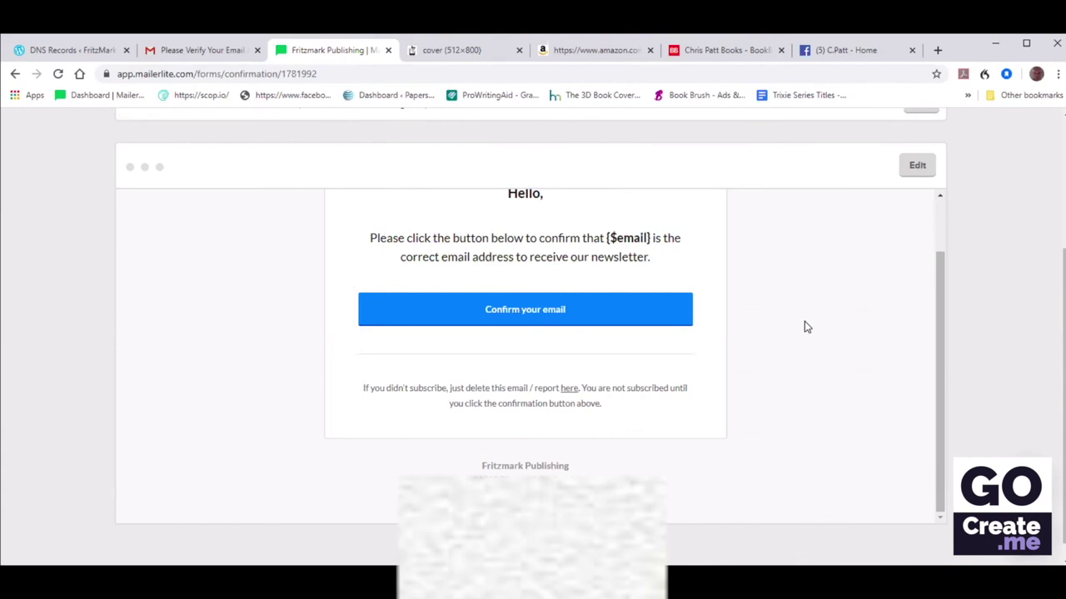
{"action": "scroll", "coordinate": [804, 326], "scroll_direction": "up", "scroll_amount": 2}
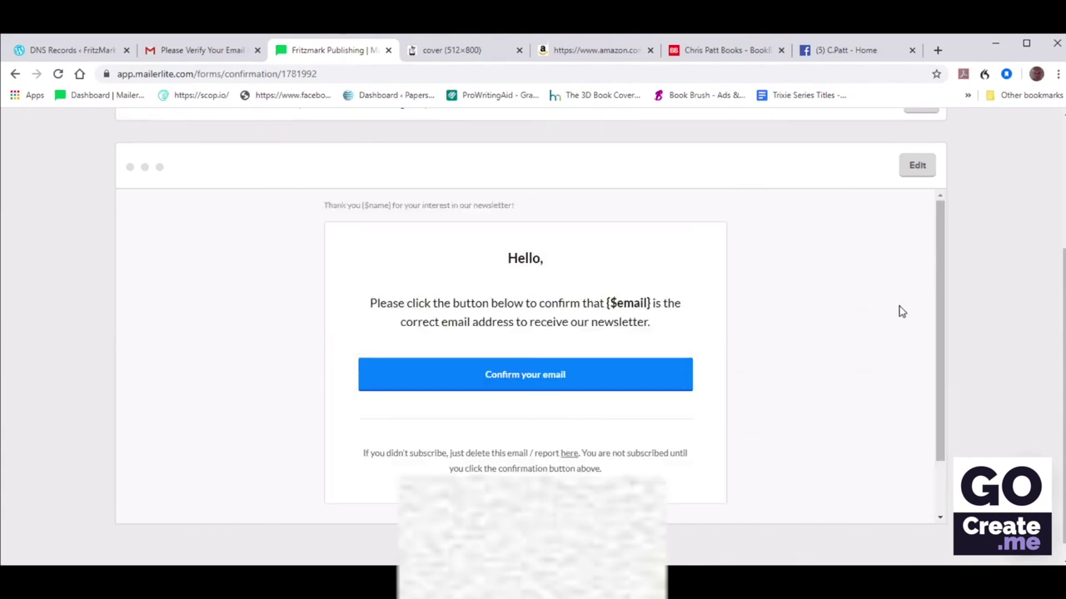
{"action": "scroll", "coordinate": [1021, 255], "scroll_direction": "up", "scroll_amount": 3}
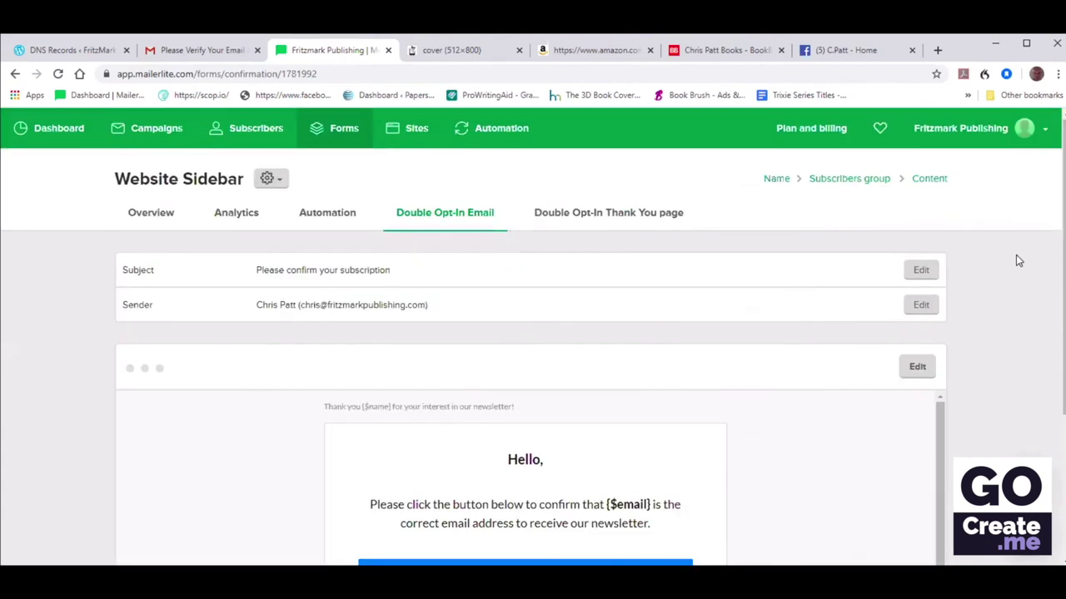
Step: Open the double opt-in thank-you page, then copy the Temple Origins Link for Readers from BookFunnel
{"action": "left_click", "coordinate": [638, 218]}
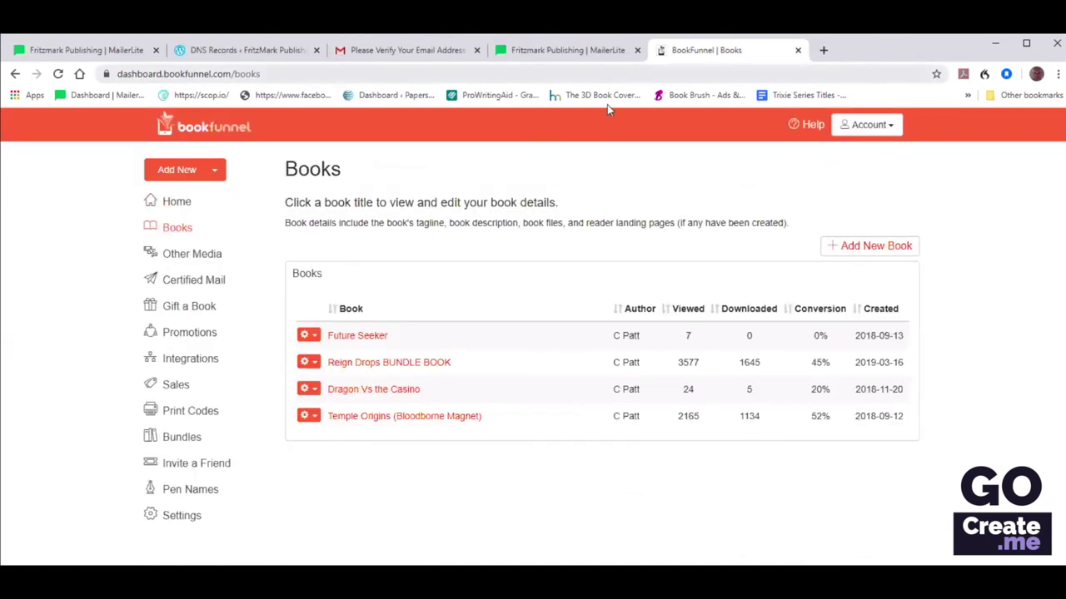
{"action": "left_click", "coordinate": [368, 418]}
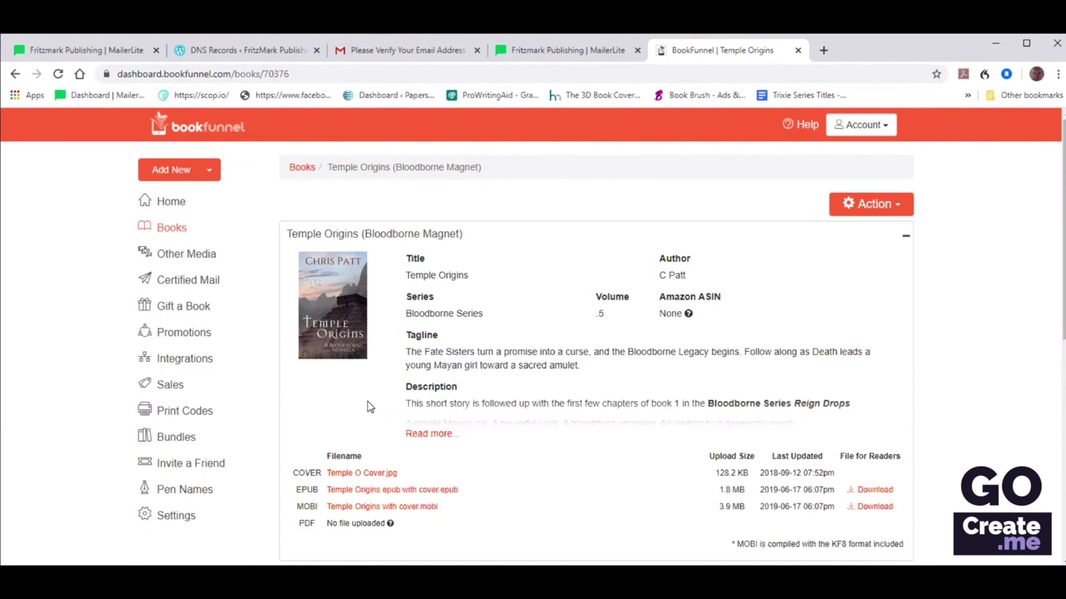
{"action": "scroll", "coordinate": [370, 407], "scroll_direction": "down", "scroll_amount": 3}
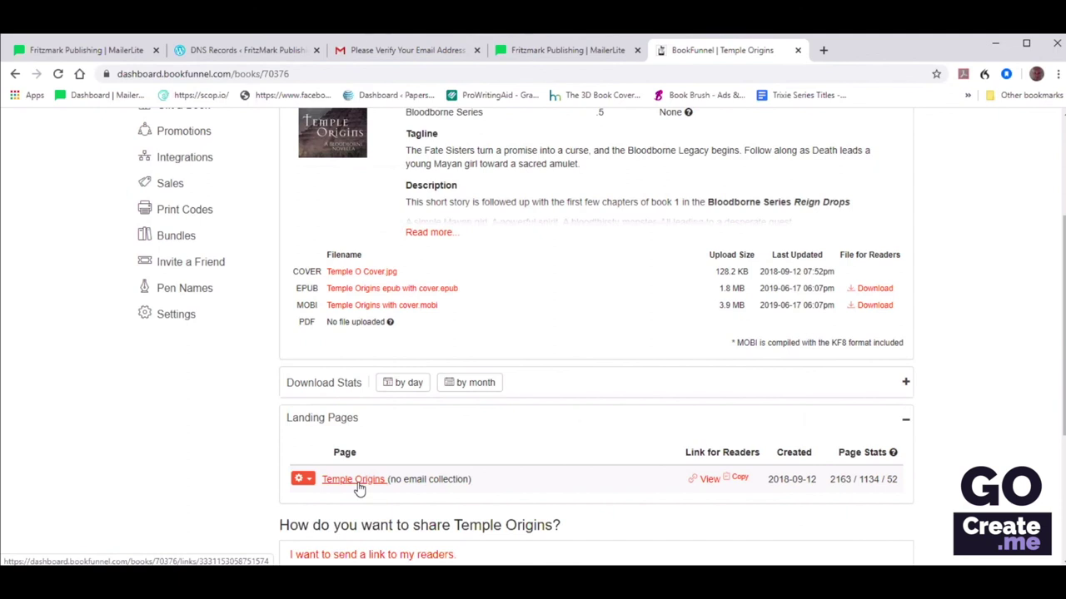
{"action": "left_click", "coordinate": [358, 481]}
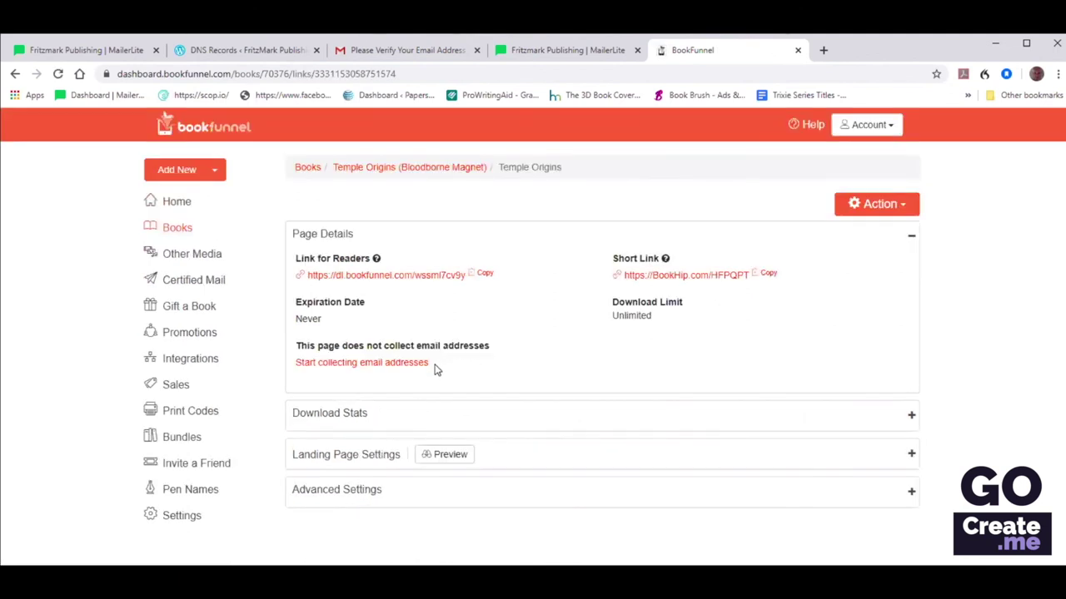
{"action": "left_click", "coordinate": [483, 276]}
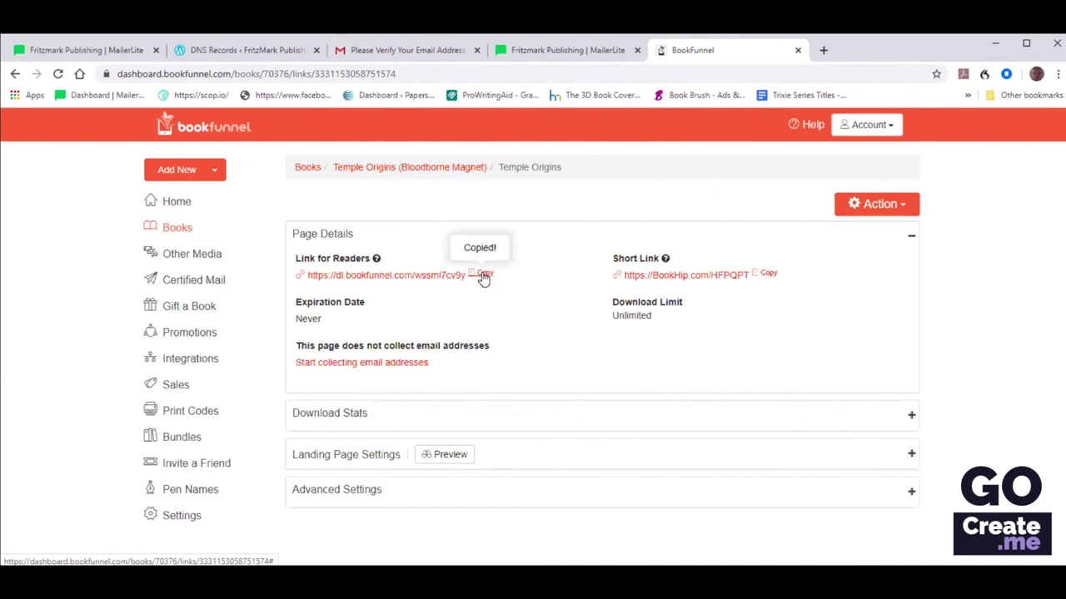
{"action": "left_click", "coordinate": [545, 56]}
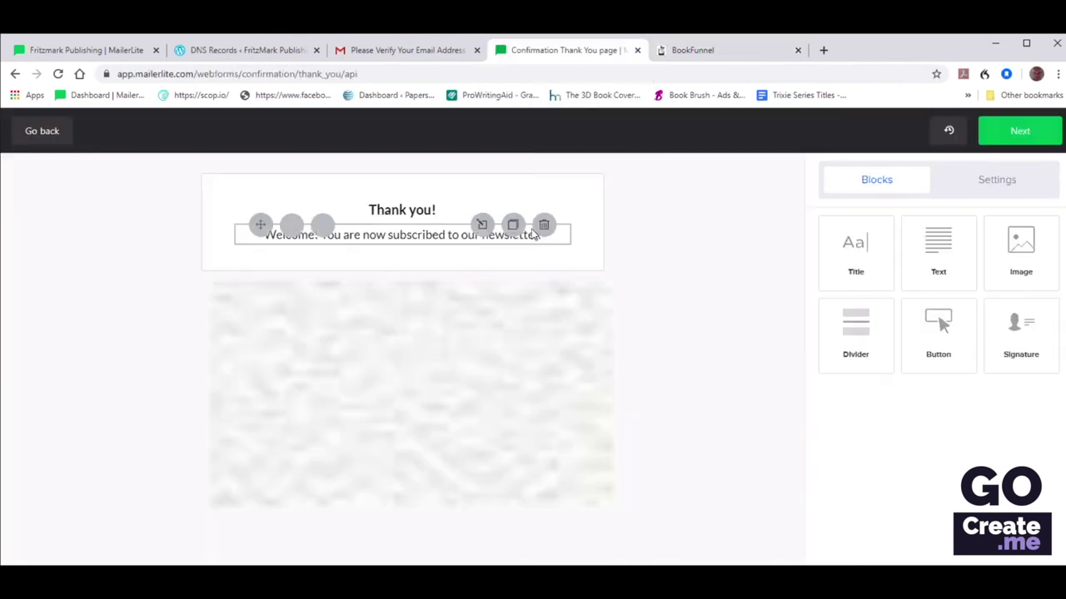
Step: Add a line under the welcome text offering a free short story and introducing Temple Origins
{"action": "left_click", "coordinate": [418, 237]}
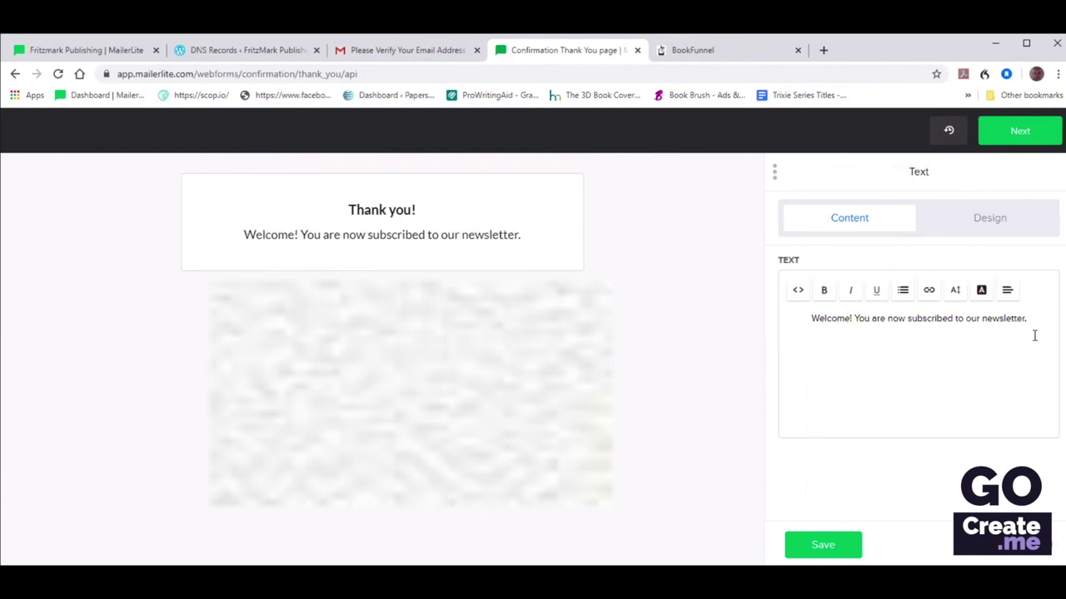
{"action": "left_click", "coordinate": [1039, 322]}
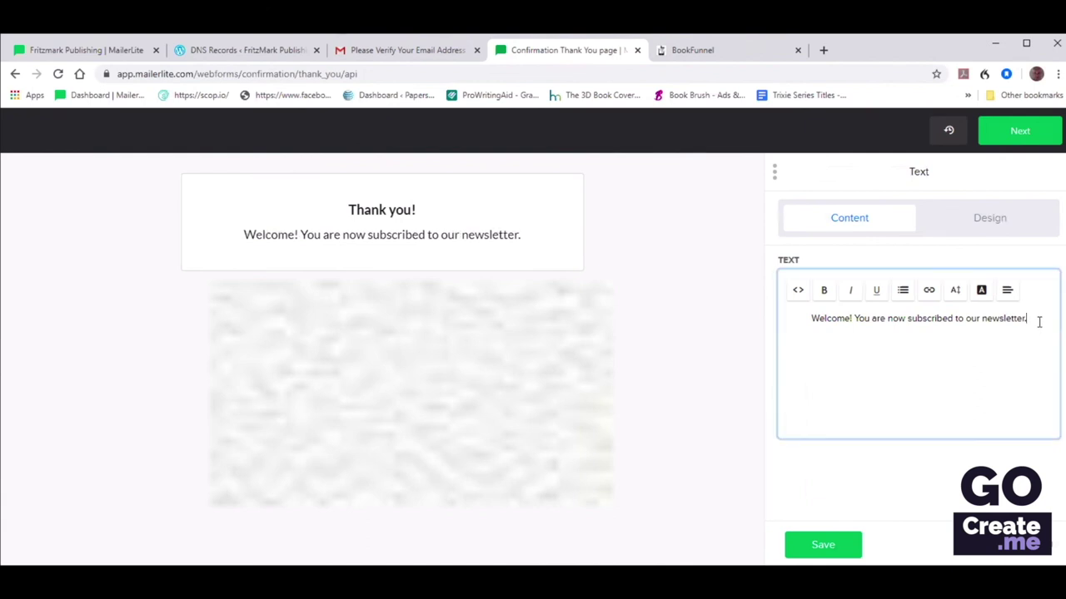
{"action": "key", "text": "Return"}
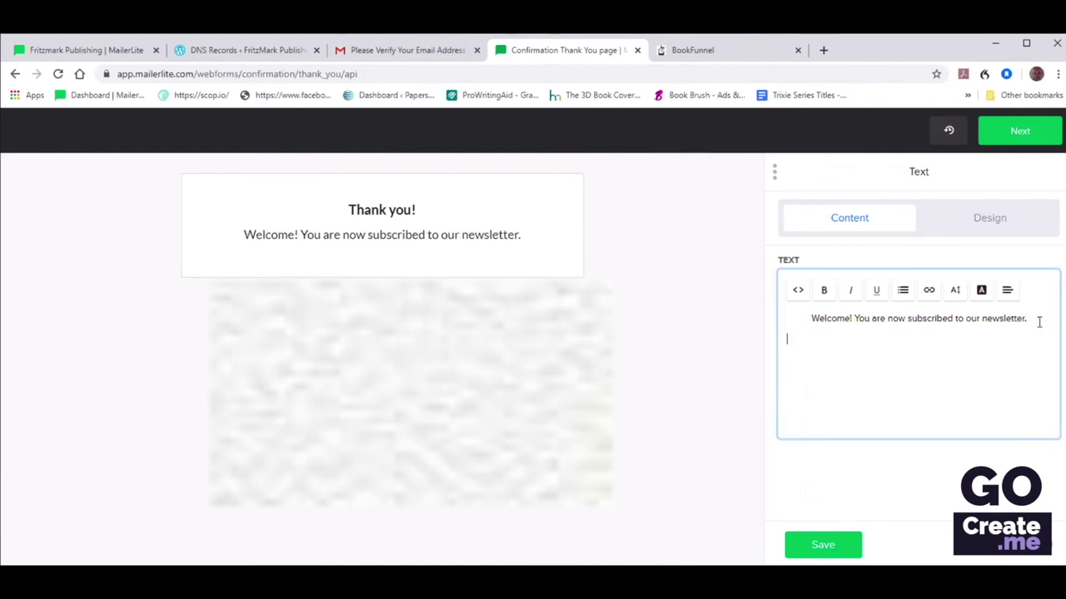
{"action": "type", "text": "Here is a "}
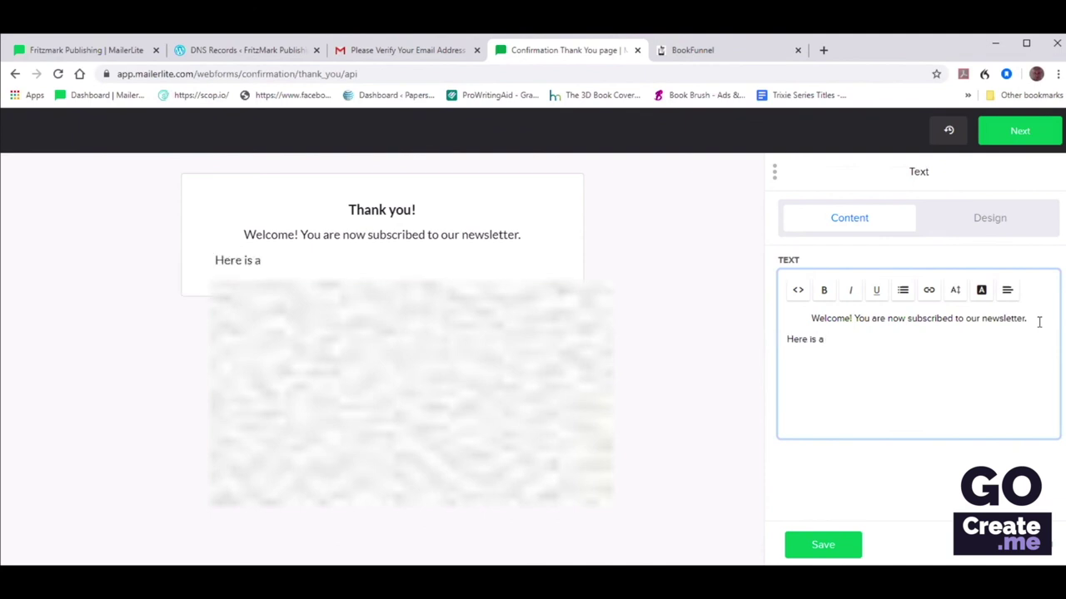
{"action": "type", "text": "free"}
{"action": "type", "text": "short story for you. I hope you enjoy Temple Origins, the precursor of The Bloodborne series."}
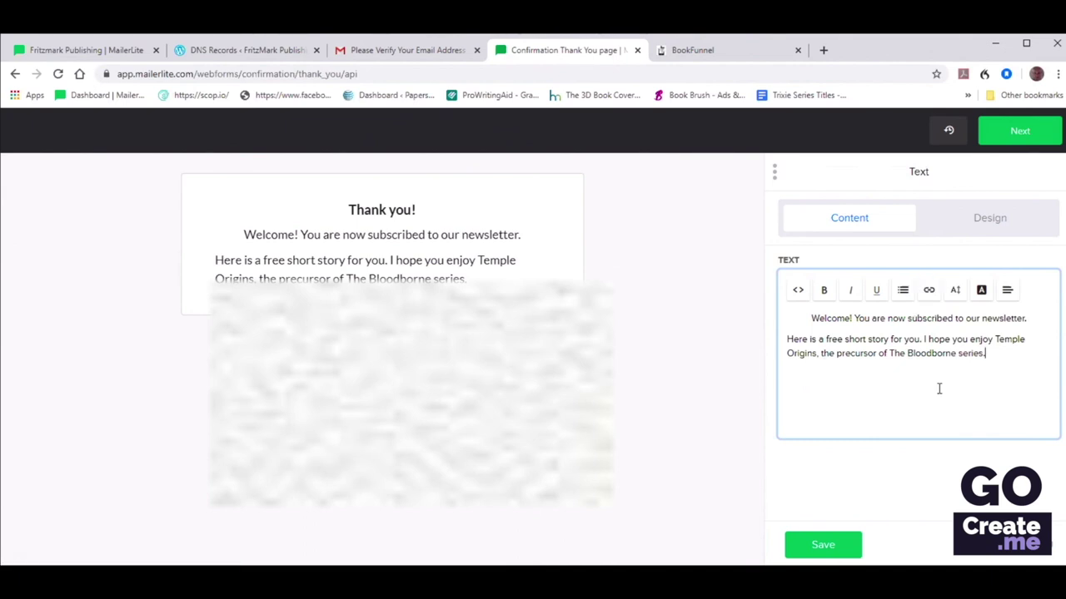
Step: Link the Temple Origins sentence to the BookFunnel download, opening in a new tab, and save
{"action": "left_click", "coordinate": [994, 341], "text": "shift"}
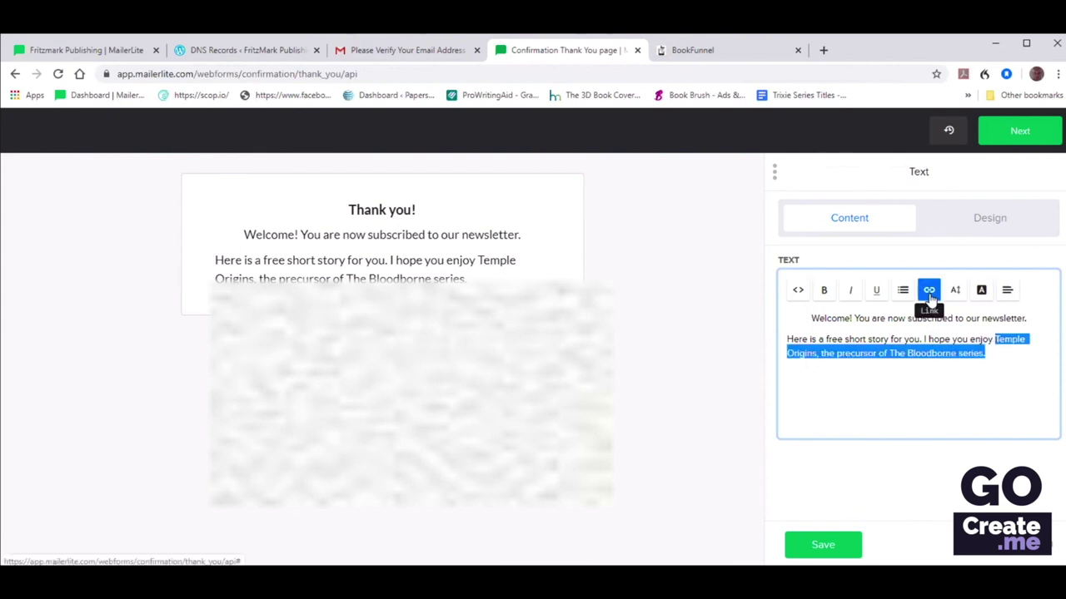
{"action": "left_click", "coordinate": [930, 291]}
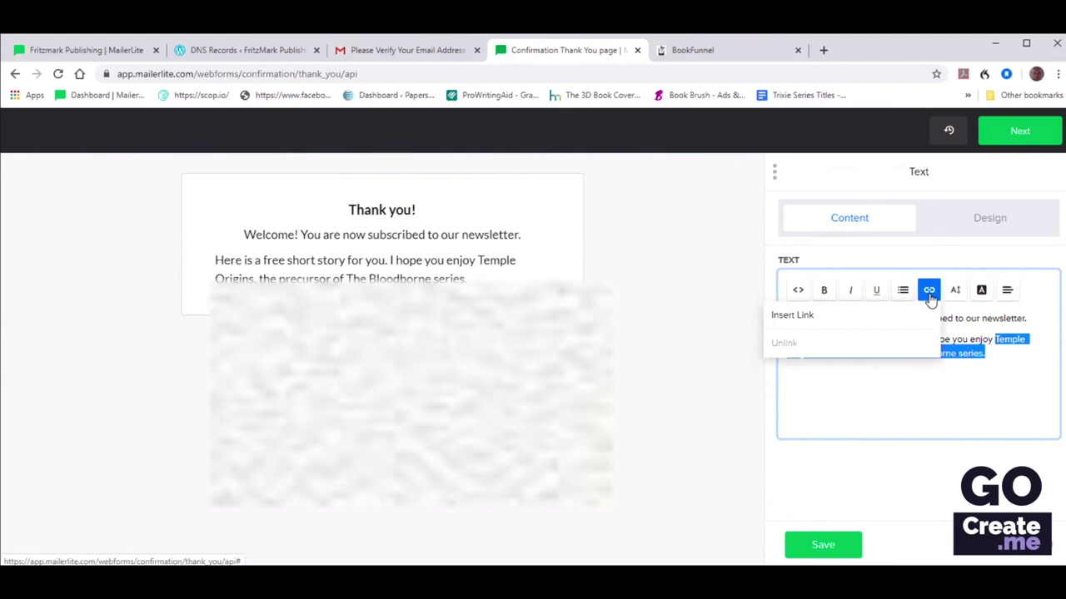
{"action": "left_click", "coordinate": [835, 325]}
{"action": "left_click", "coordinate": [510, 292]}
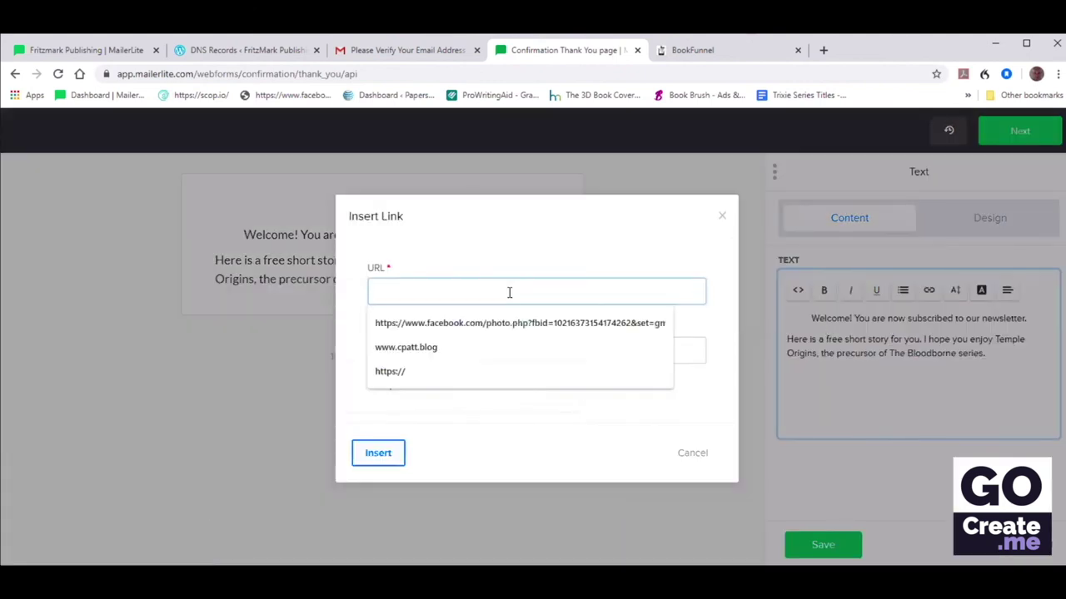
{"action": "key", "text": "ctrl+v"}
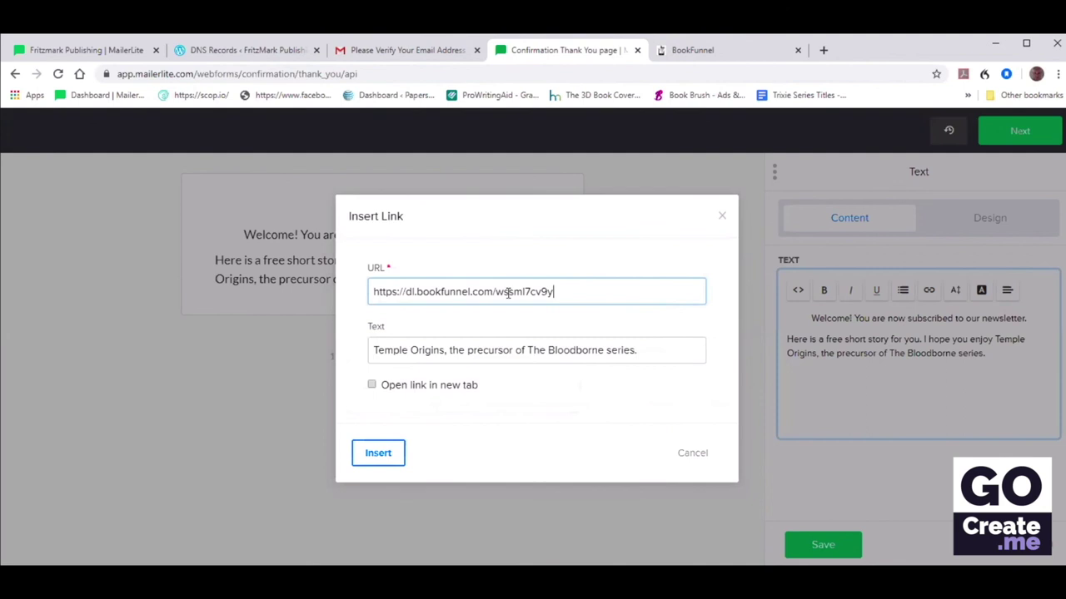
{"action": "left_click", "coordinate": [373, 387]}
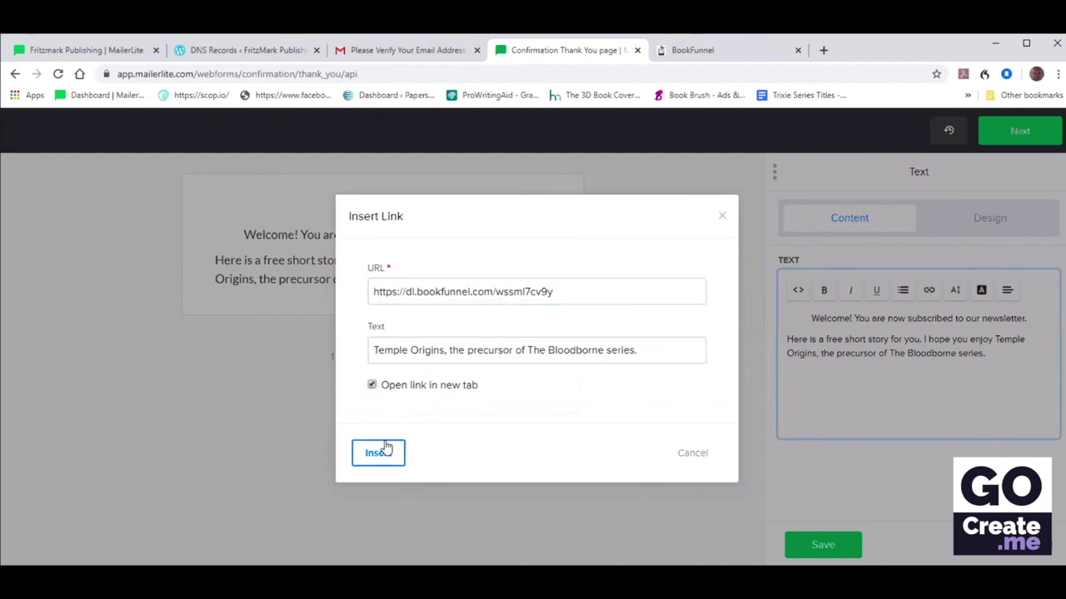
{"action": "left_click", "coordinate": [385, 453]}
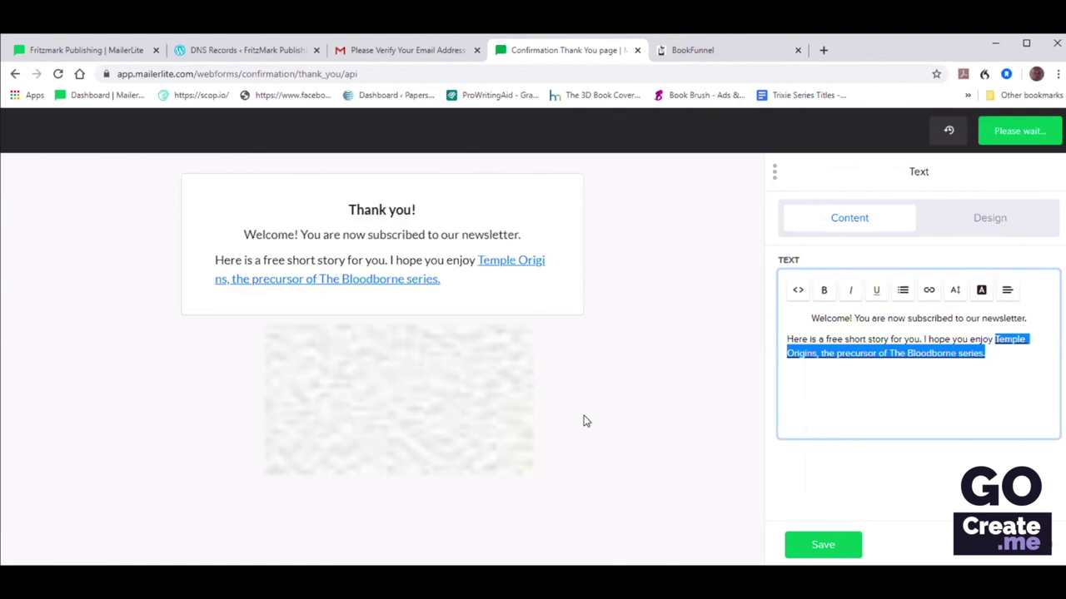
{"action": "left_click", "coordinate": [841, 548]}
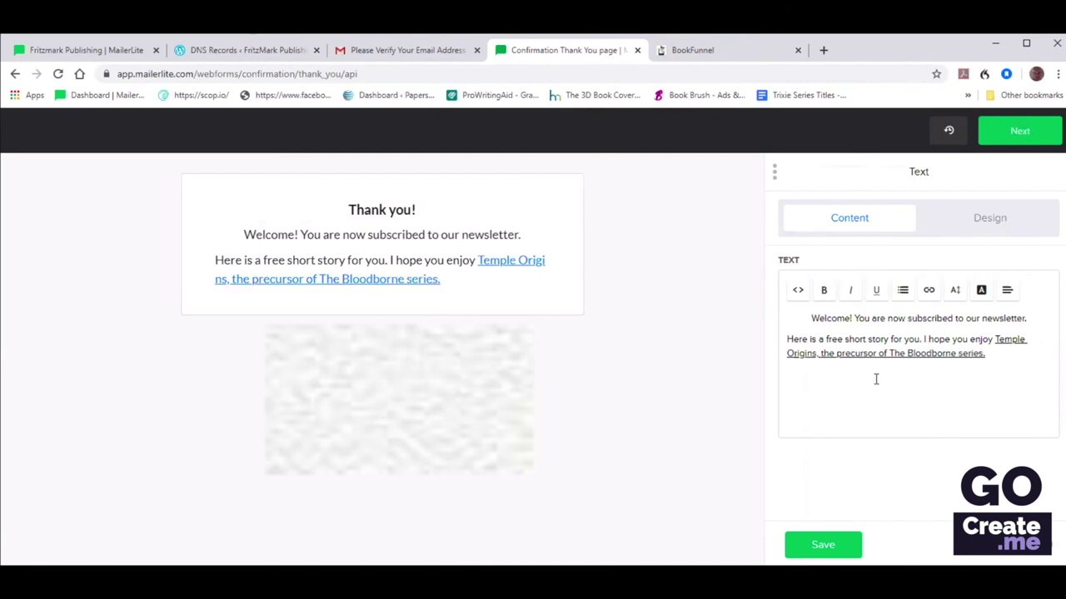
Step: Add a new line showing the full BookFunnel download URL as a new-tab link, and save
{"action": "left_click", "coordinate": [1011, 373]}
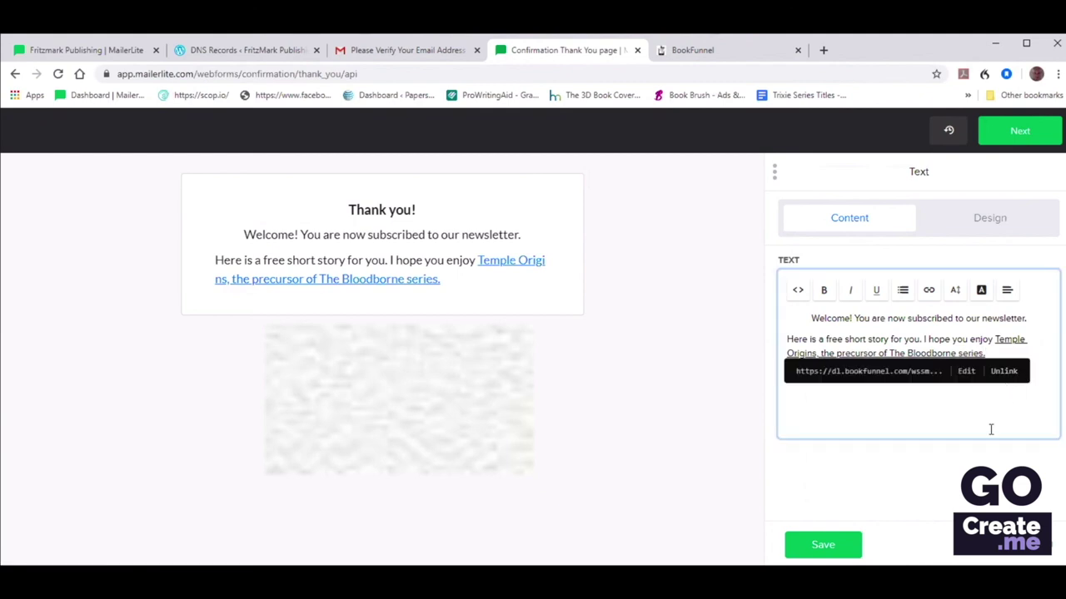
{"action": "key", "text": "Return"}
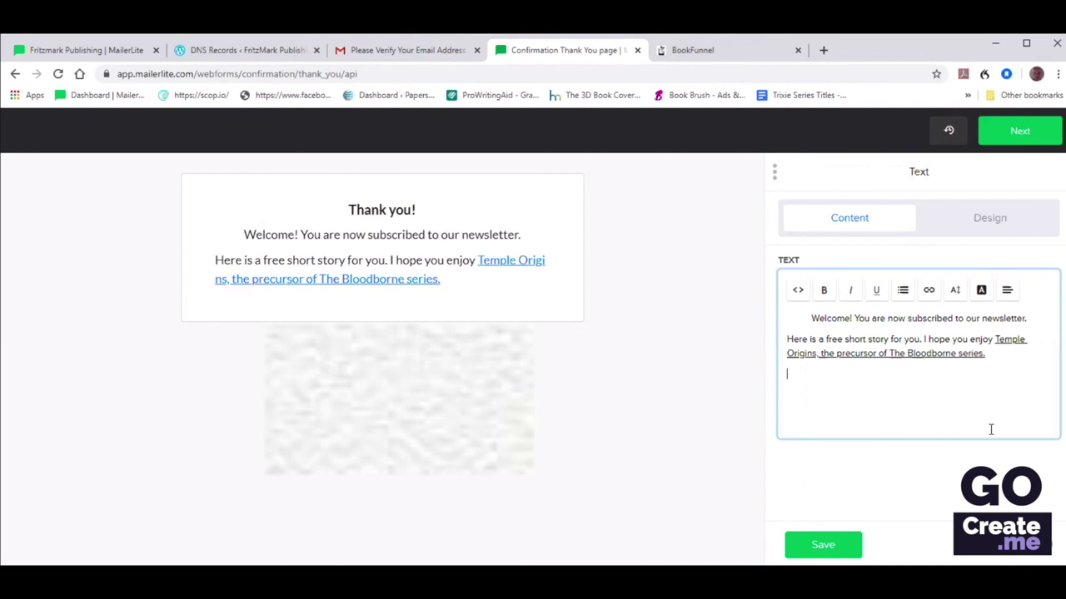
{"action": "key", "text": "ctrl+v"}
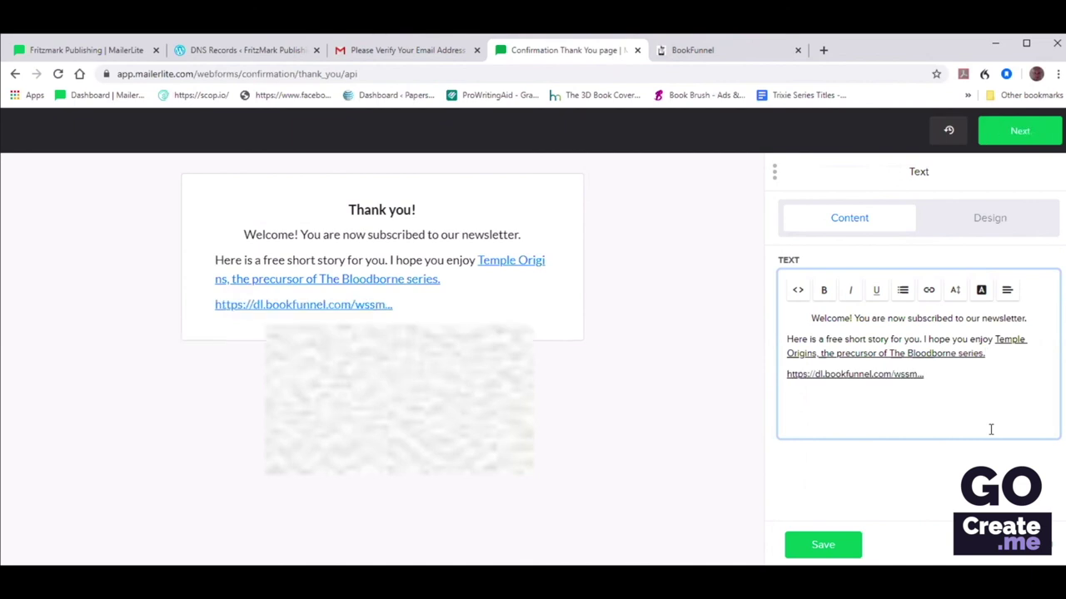
{"action": "left_click", "coordinate": [895, 374]}
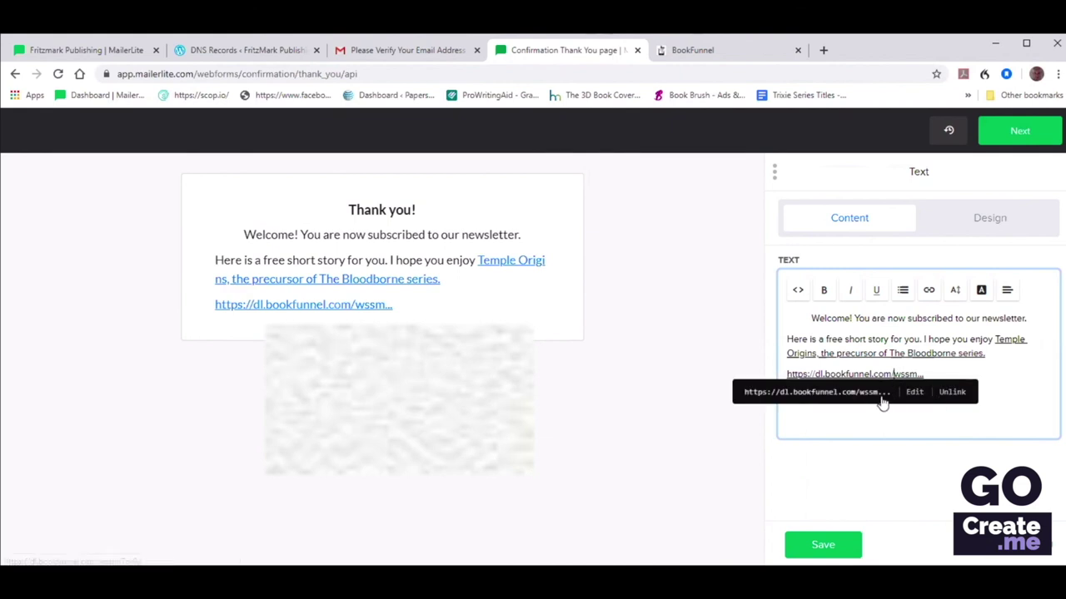
{"action": "left_click", "coordinate": [914, 392]}
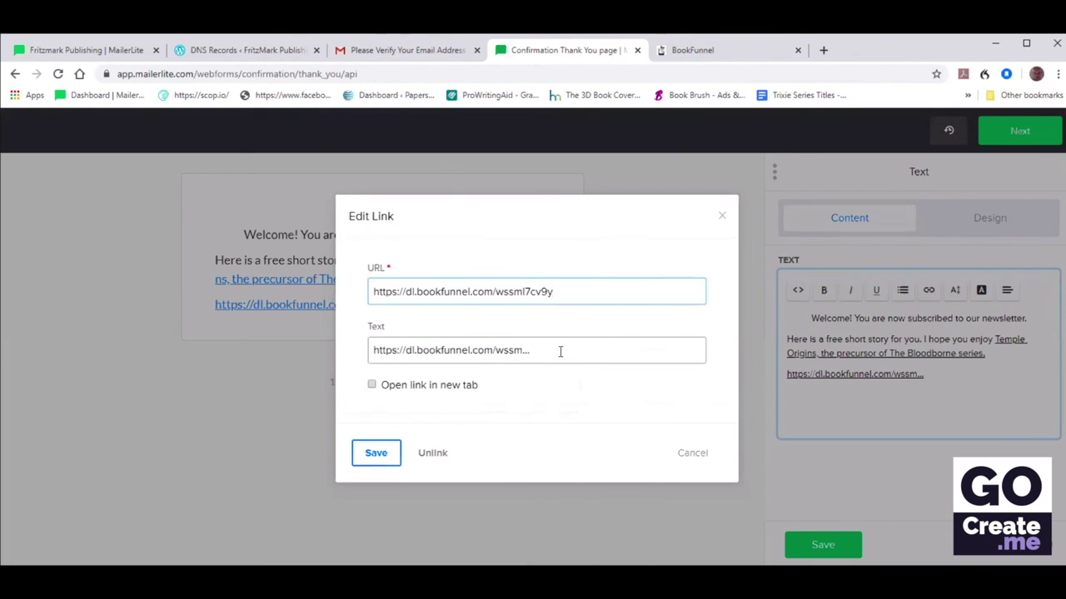
{"action": "left_click_drag", "start_coordinate": [561, 351], "coordinate": [324, 356]}
{"action": "type", "text": "https://dl.bookfunnel.com/wssml7cv9y"}
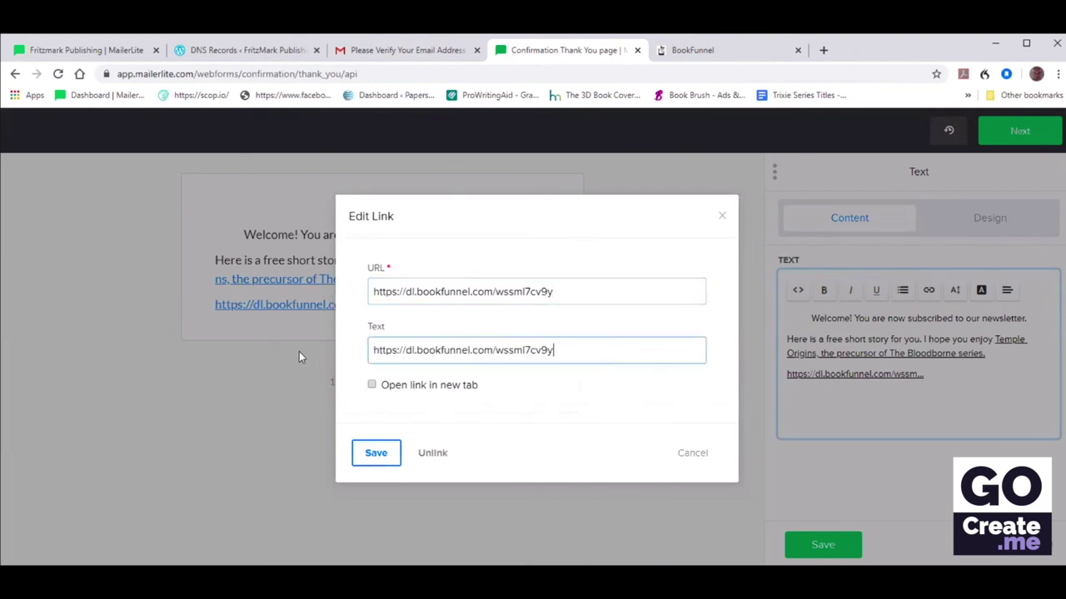
{"action": "left_click", "coordinate": [373, 388]}
{"action": "left_click", "coordinate": [375, 460]}
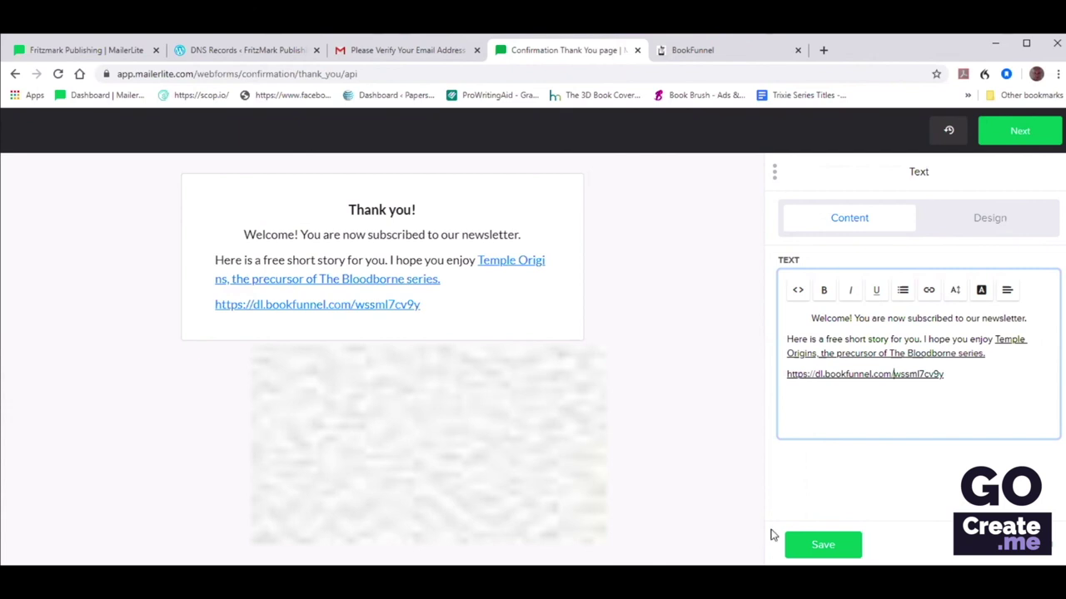
{"action": "left_click", "coordinate": [823, 546]}
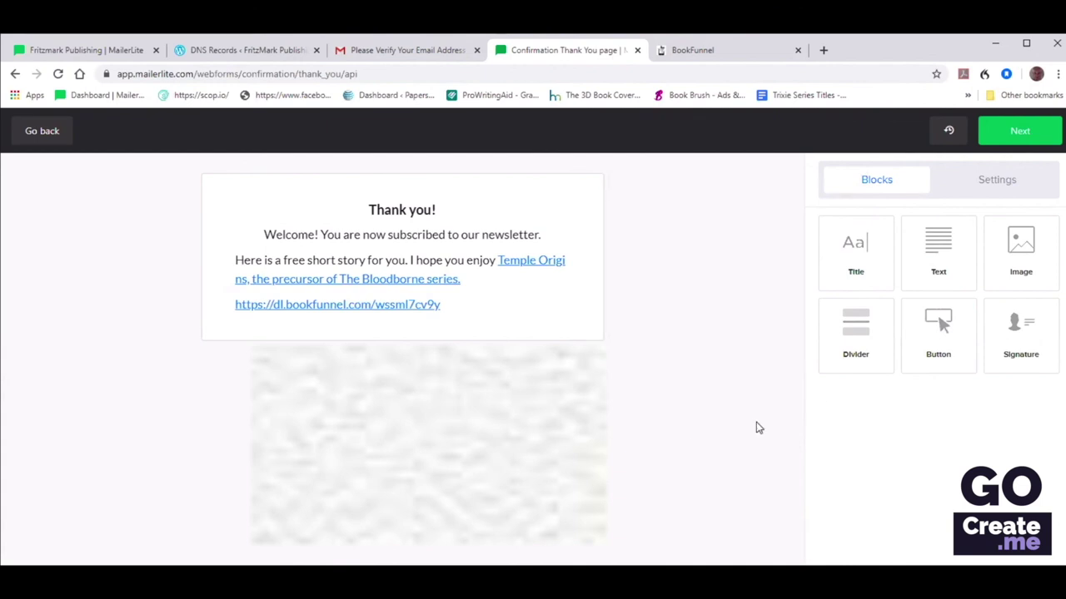
Step: Add an image block below the download link using the uploaded trmple.jpg cover
{"action": "left_click_drag", "start_coordinate": [1019, 252], "coordinate": [358, 354]}
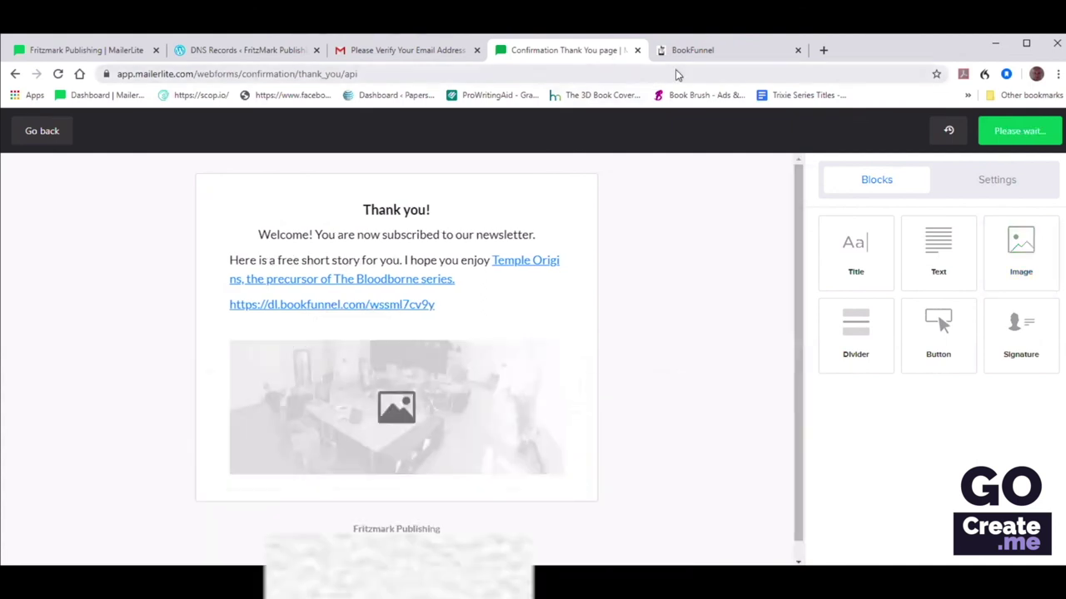
{"action": "left_click", "coordinate": [395, 428]}
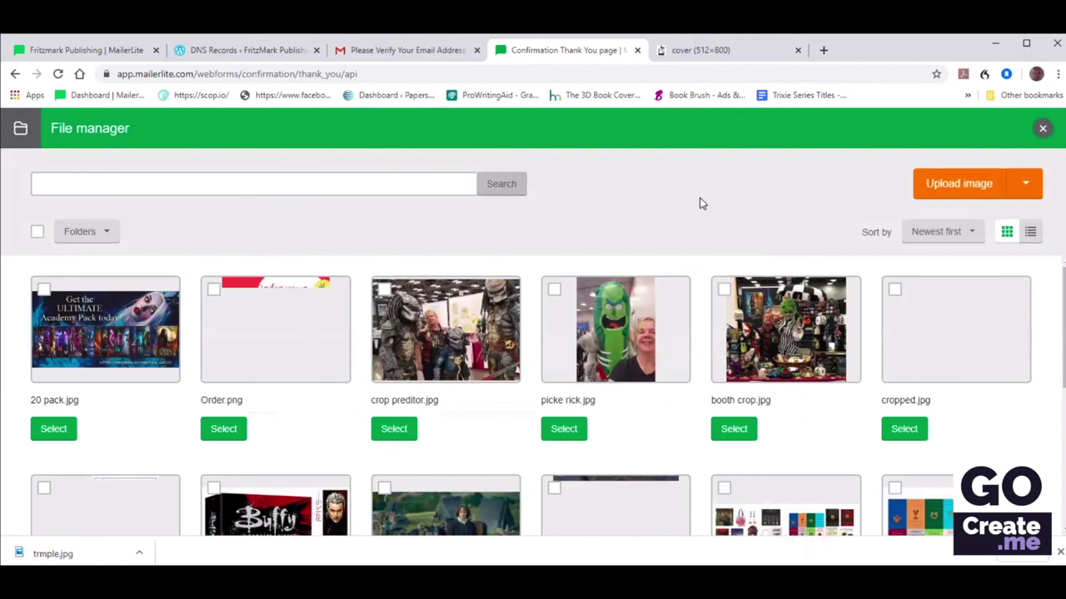
{"action": "left_click", "coordinate": [954, 184]}
{"action": "scroll", "coordinate": [328, 250], "scroll_direction": "down", "scroll_amount": 10}
{"action": "left_click", "coordinate": [329, 290]}
{"action": "left_click", "coordinate": [596, 338]}
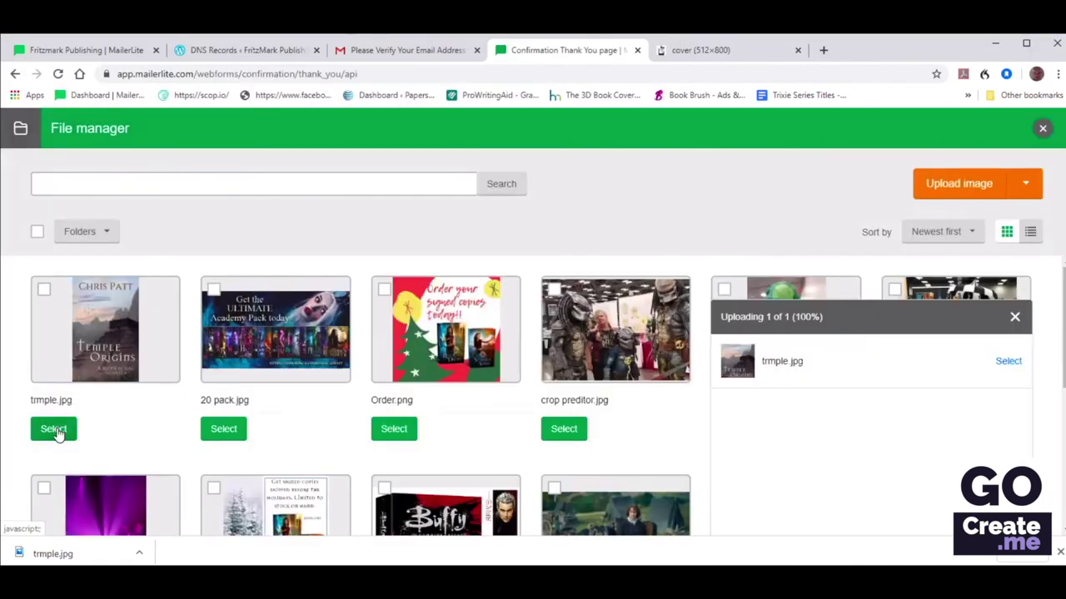
{"action": "left_click", "coordinate": [53, 428]}
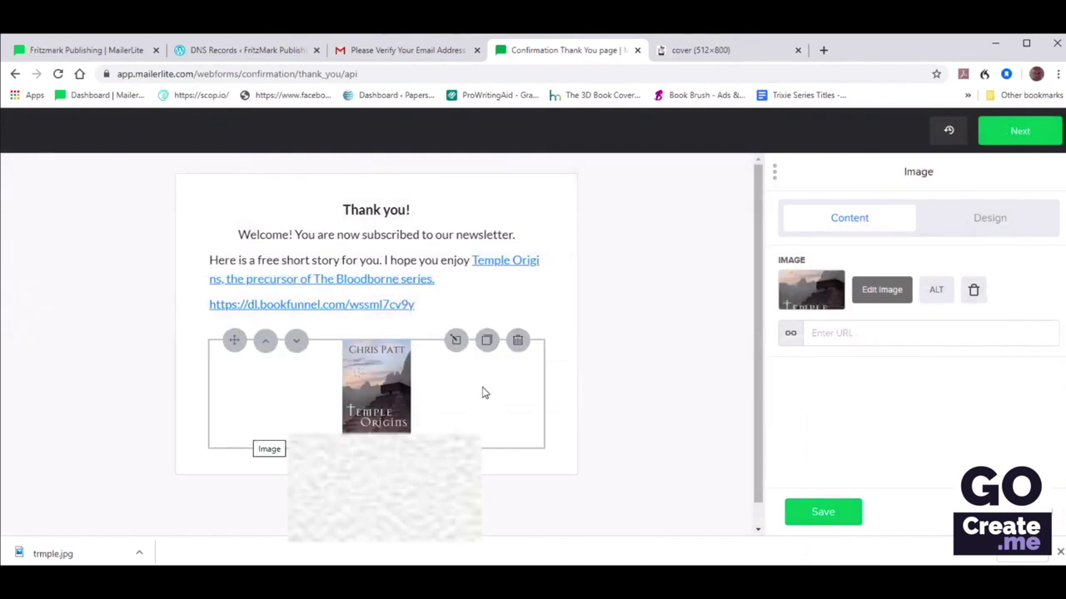
Step: Link the cover image to the BookFunnel download in a new tab, save, and continue with Next
{"action": "left_click", "coordinate": [840, 335]}
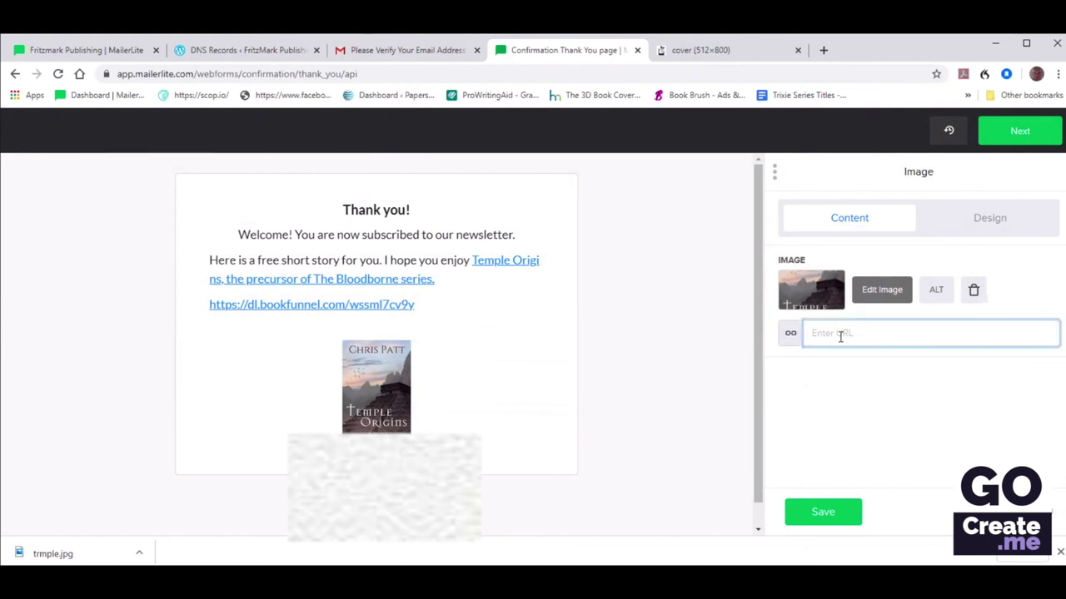
{"action": "type", "text": "https://dl.bookfunnel.com/wssml7cv9y"}
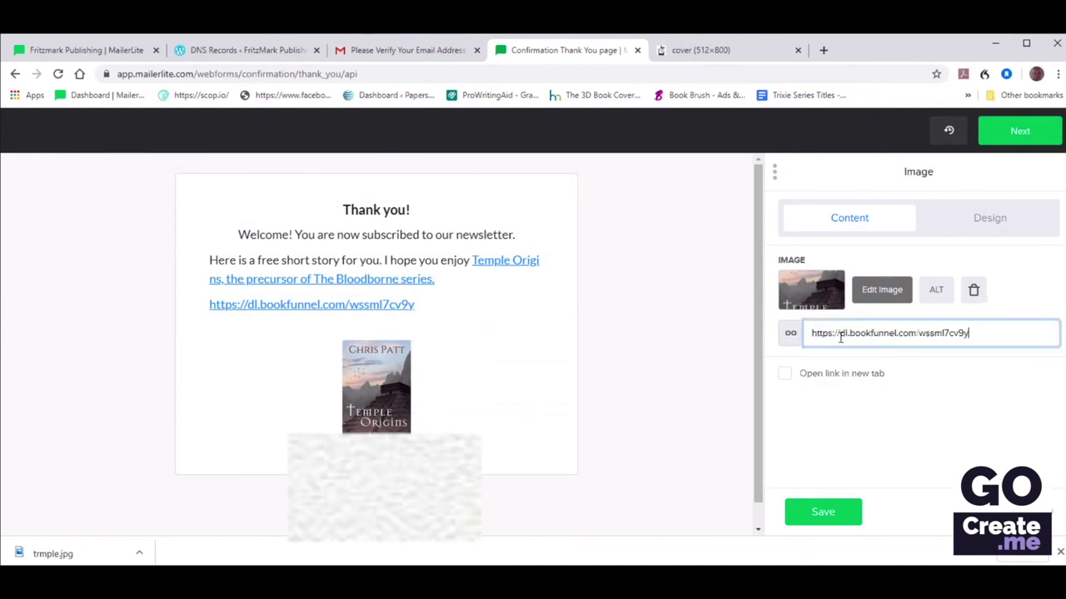
{"action": "left_click", "coordinate": [785, 375]}
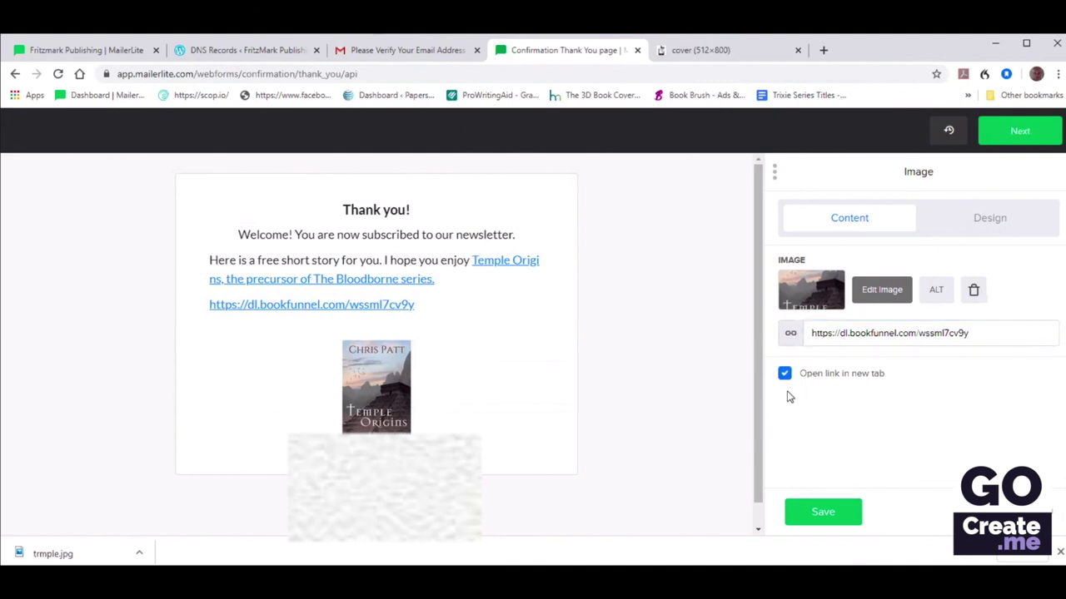
{"action": "left_click", "coordinate": [812, 516]}
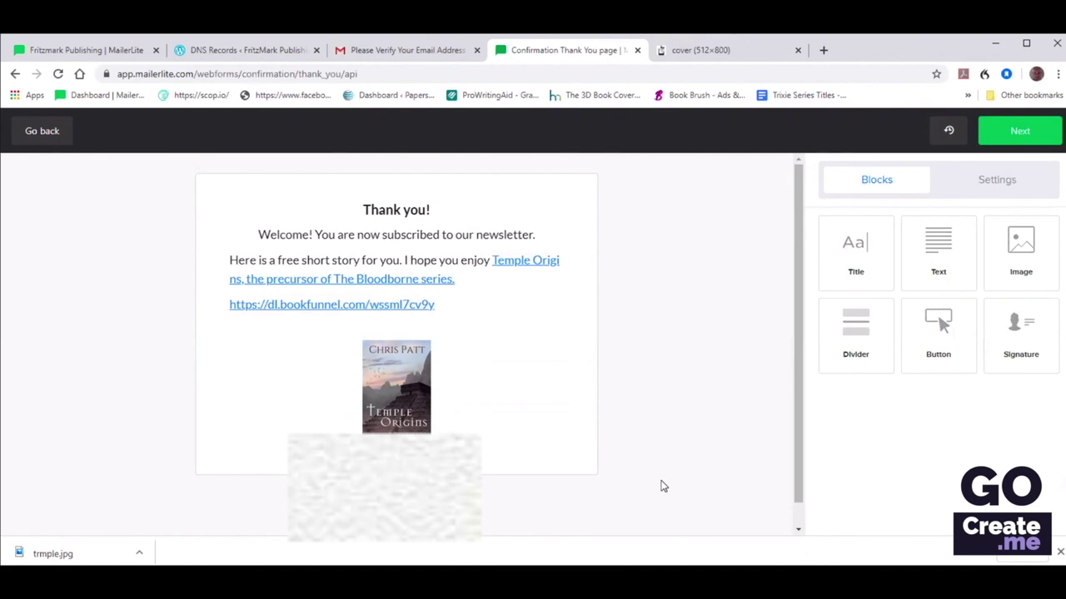
{"action": "left_click", "coordinate": [1020, 130]}
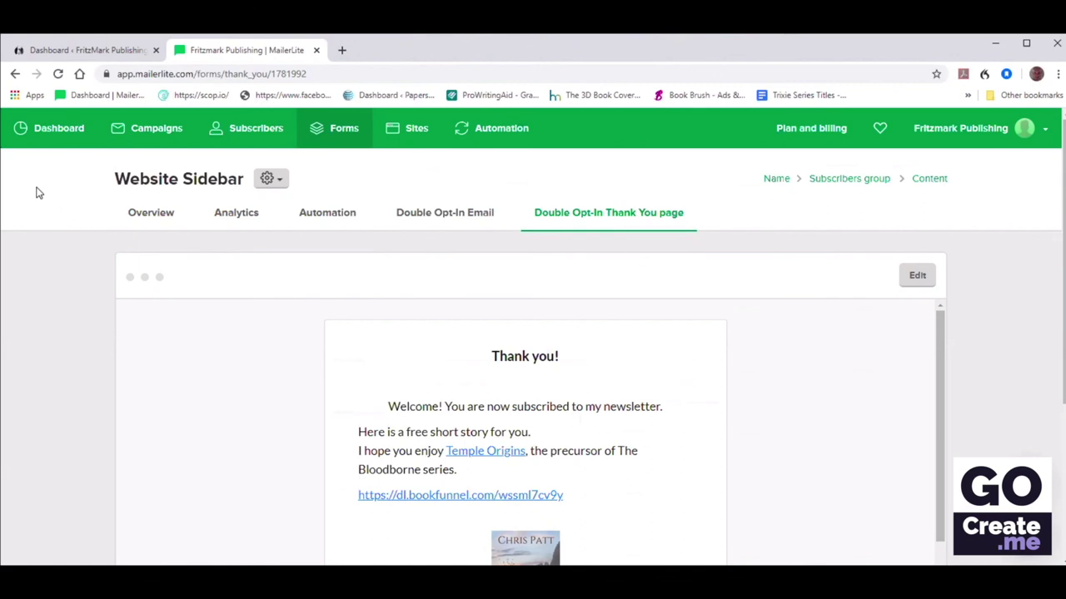
Step: Copy the Website Sidebar form's embed code from its Overview tab and switch to WordPress
{"action": "left_click", "coordinate": [149, 222]}
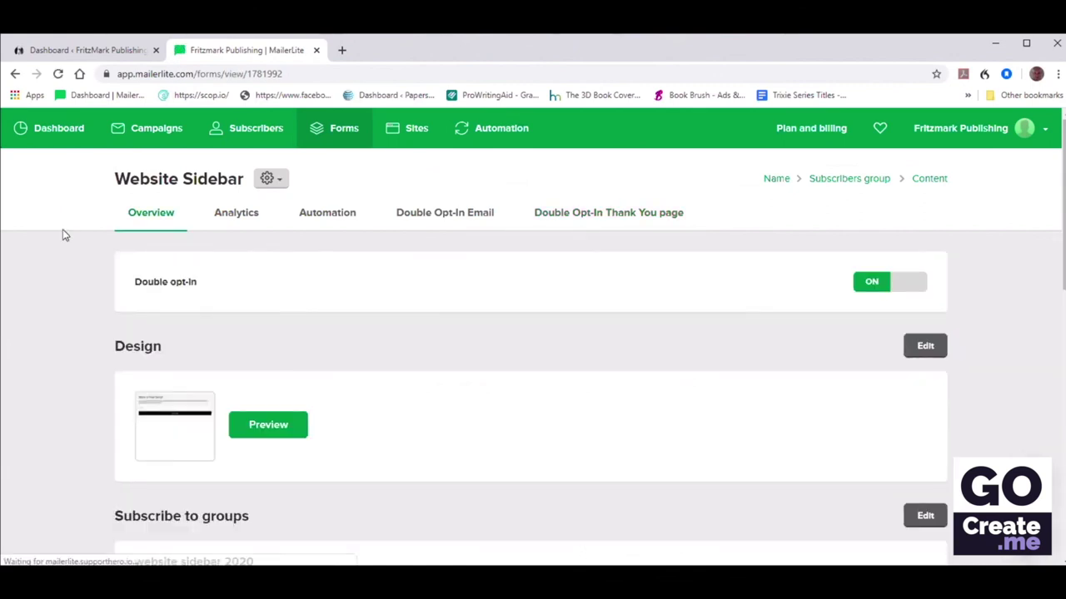
{"action": "scroll", "coordinate": [64, 237], "scroll_direction": "down", "scroll_amount": 10}
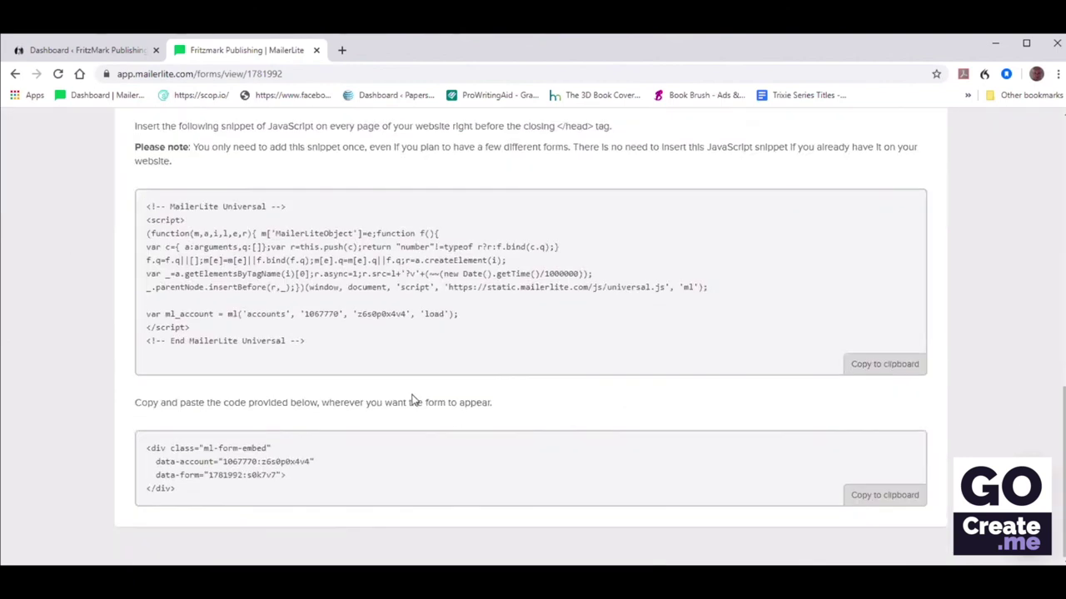
{"action": "left_click", "coordinate": [876, 498]}
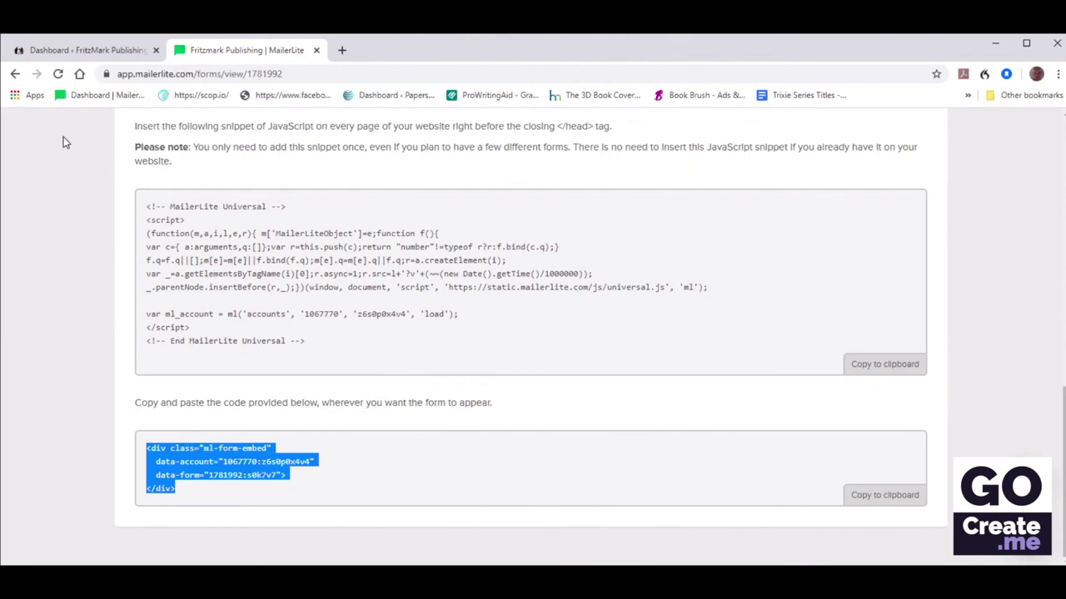
{"action": "left_click", "coordinate": [87, 52]}
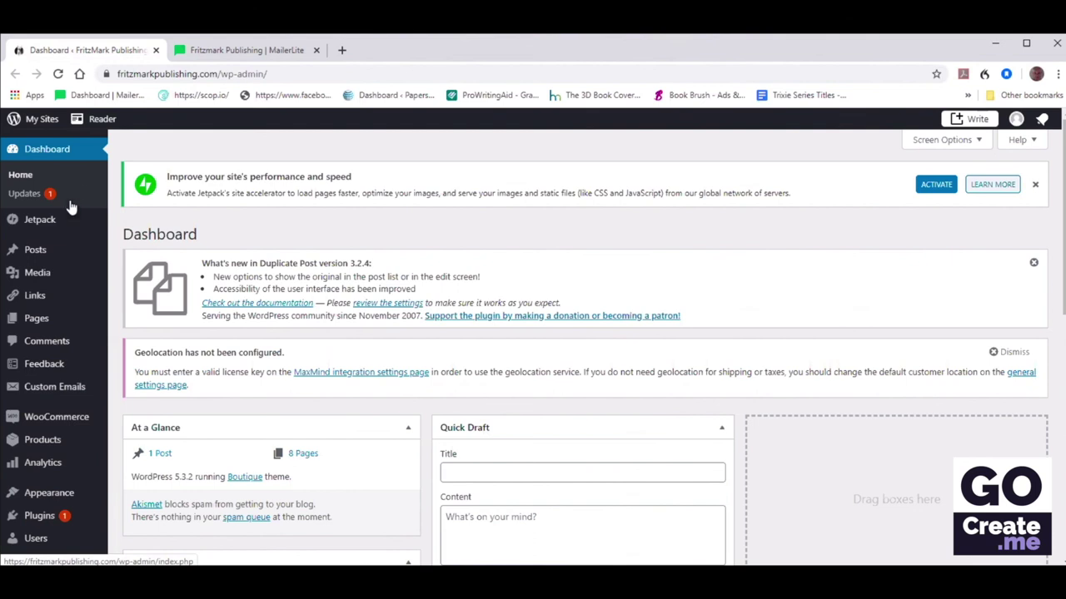
Step: Add a Custom HTML widget to the Sidebar containing the pasted MailerLite embed code and save it
{"action": "left_click", "coordinate": [50, 495]}
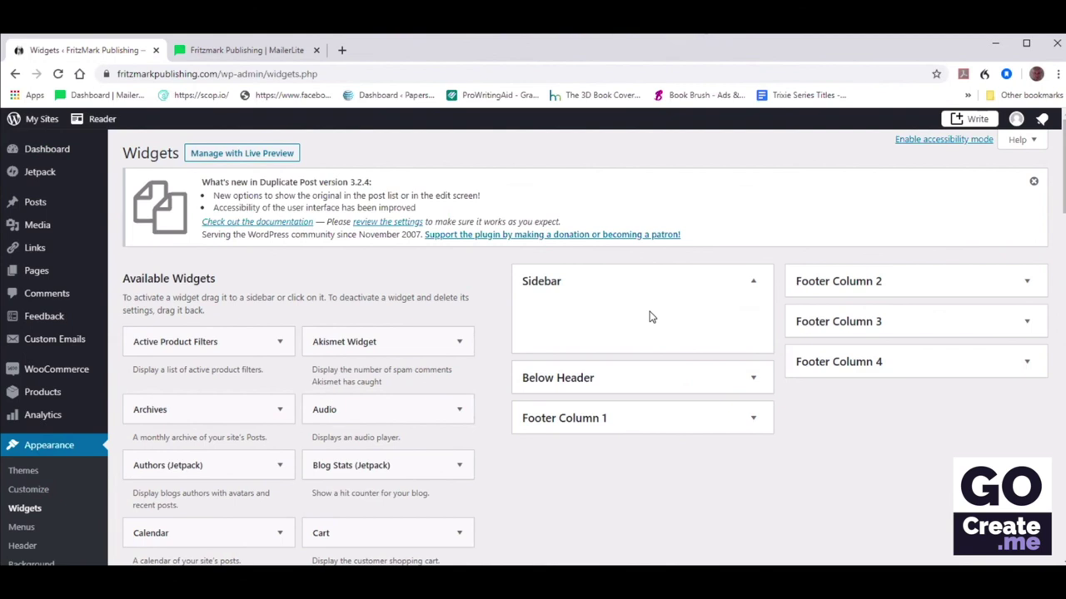
{"action": "scroll", "coordinate": [463, 321], "scroll_direction": "down", "scroll_amount": 2}
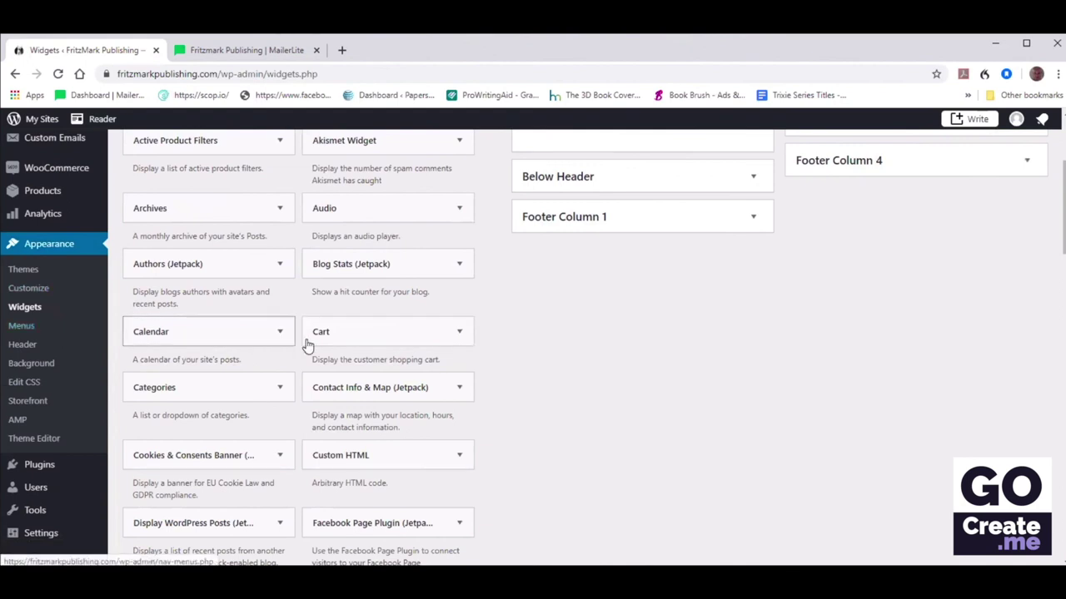
{"action": "scroll", "coordinate": [308, 346], "scroll_direction": "down", "scroll_amount": 2}
{"action": "left_click", "coordinate": [410, 256]}
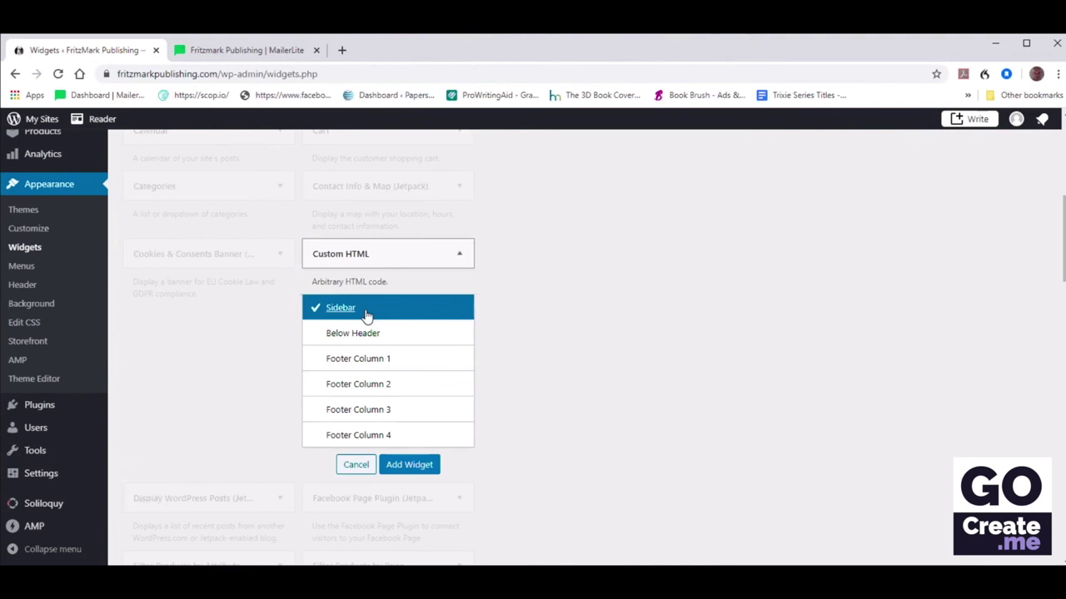
{"action": "left_click", "coordinate": [431, 464]}
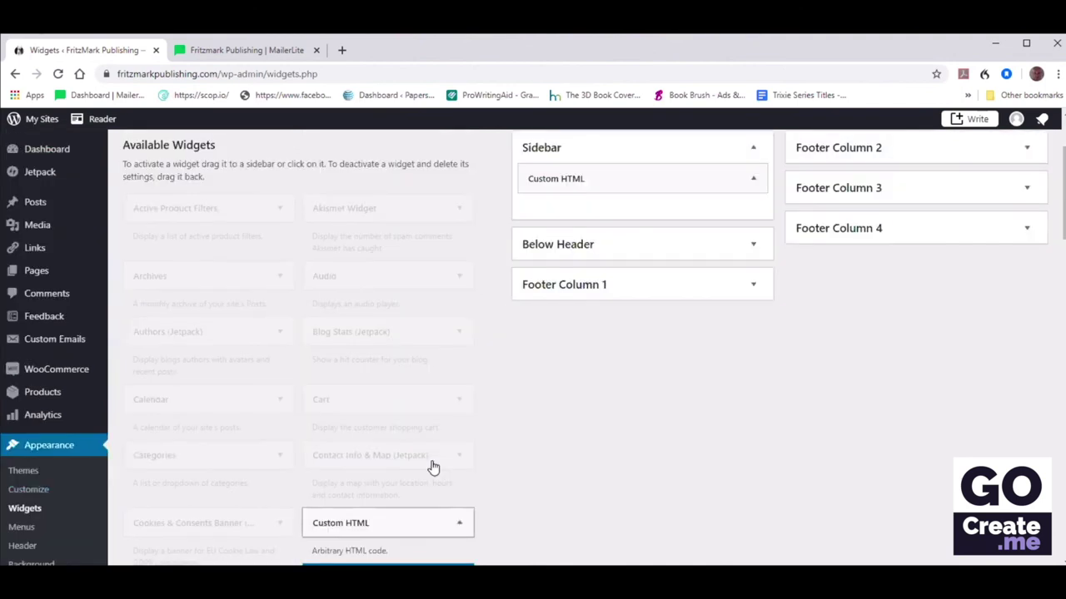
{"action": "scroll", "coordinate": [895, 464], "scroll_direction": "up", "scroll_amount": 3}
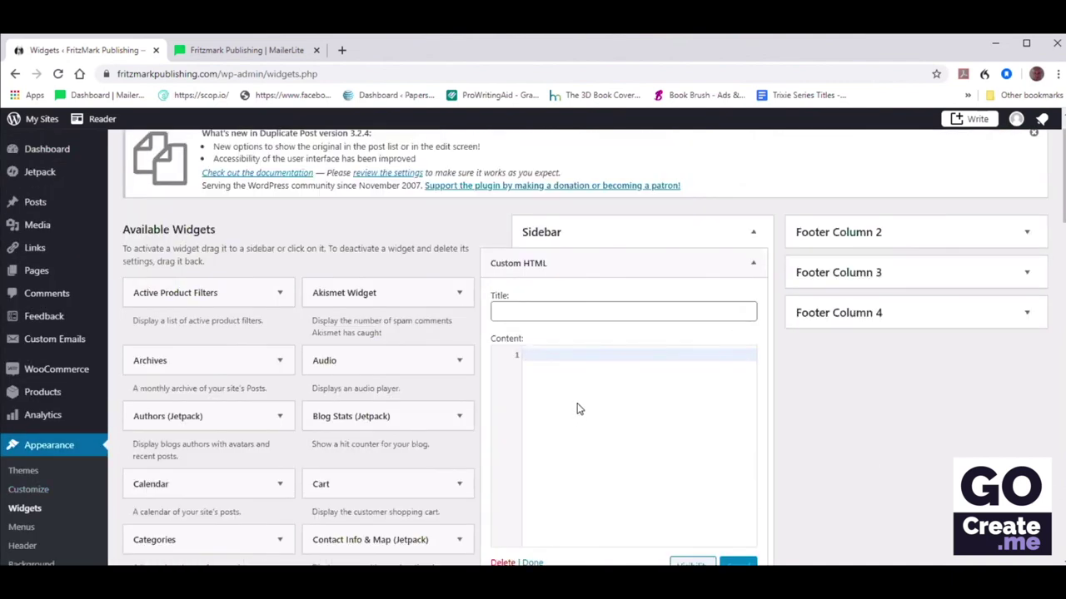
{"action": "key", "text": "ctrl+v"}
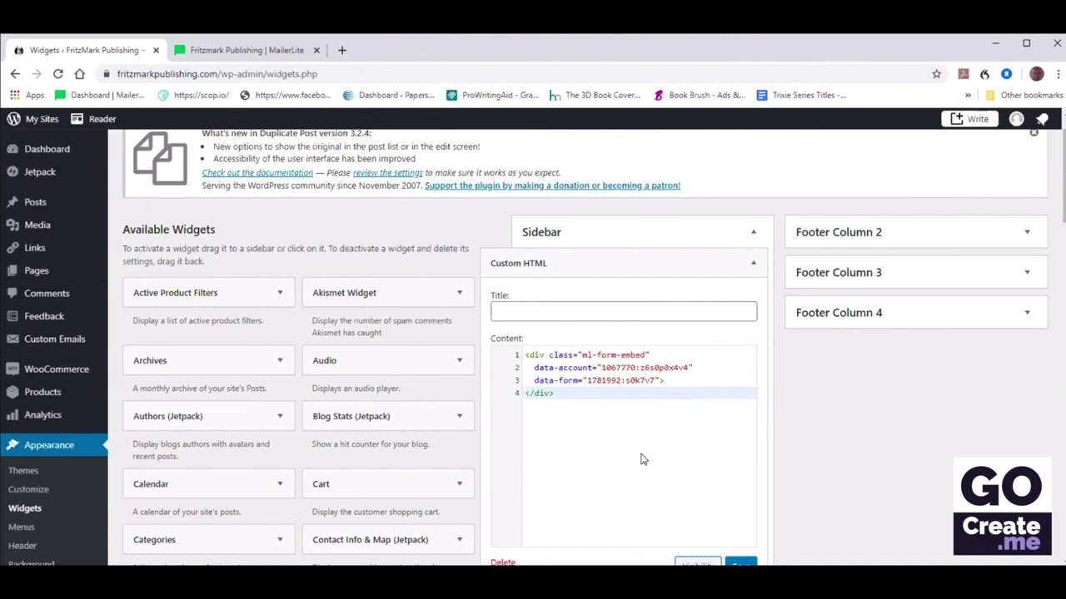
{"action": "scroll", "coordinate": [691, 502], "scroll_direction": "down", "scroll_amount": 1}
{"action": "left_click", "coordinate": [744, 504]}
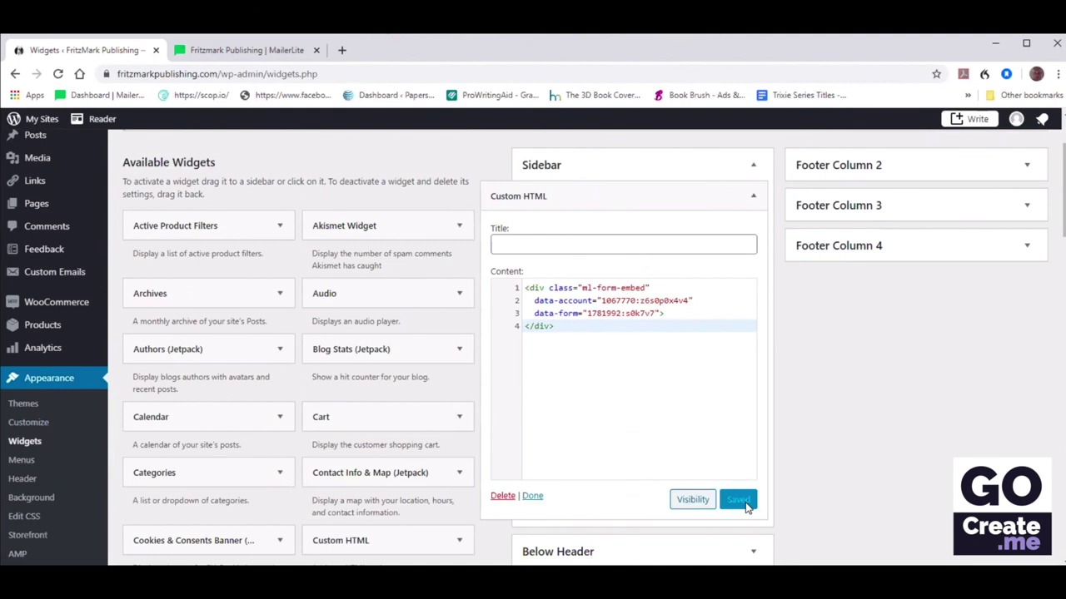
{"action": "left_click", "coordinate": [245, 52]}
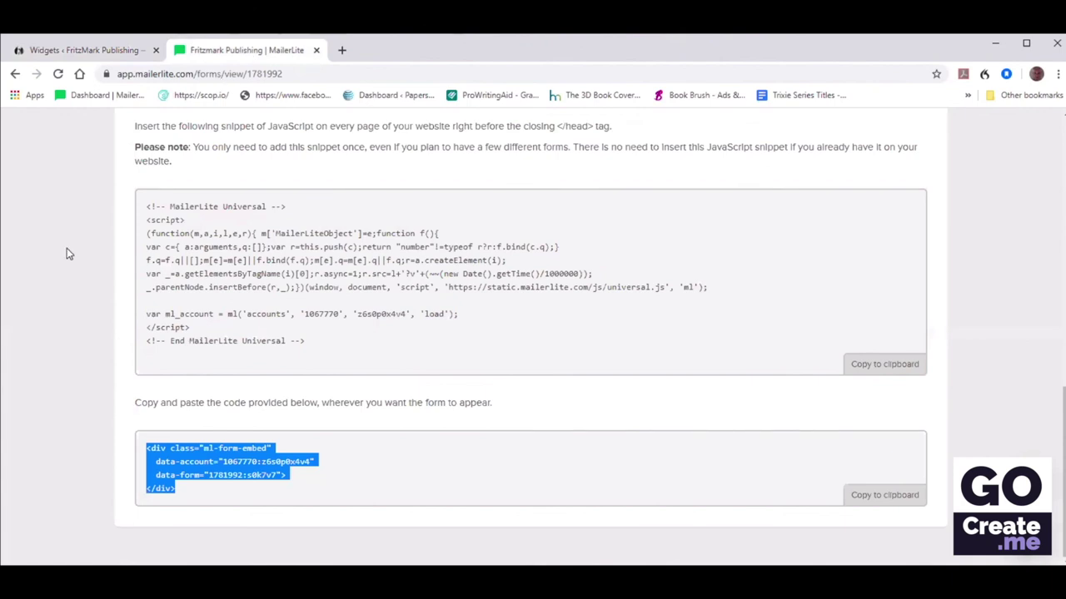
Step: Copy MailerLite's Universal JavaScript snippet and return to the WordPress Widgets page
{"action": "scroll", "coordinate": [67, 276], "scroll_direction": "up", "scroll_amount": 1}
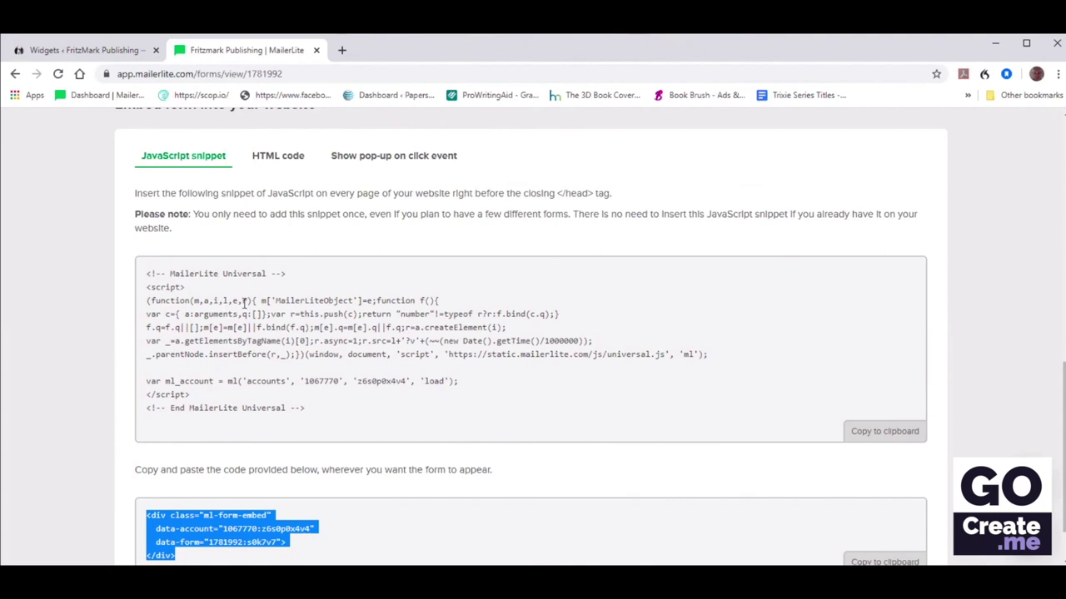
{"action": "left_click", "coordinate": [901, 438]}
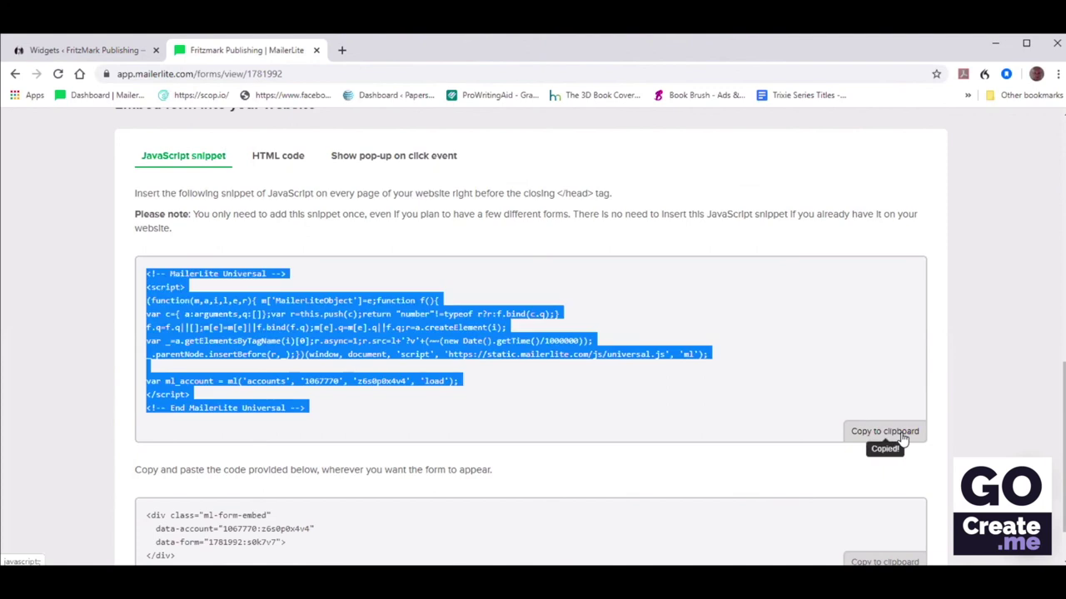
{"action": "left_click", "coordinate": [903, 438]}
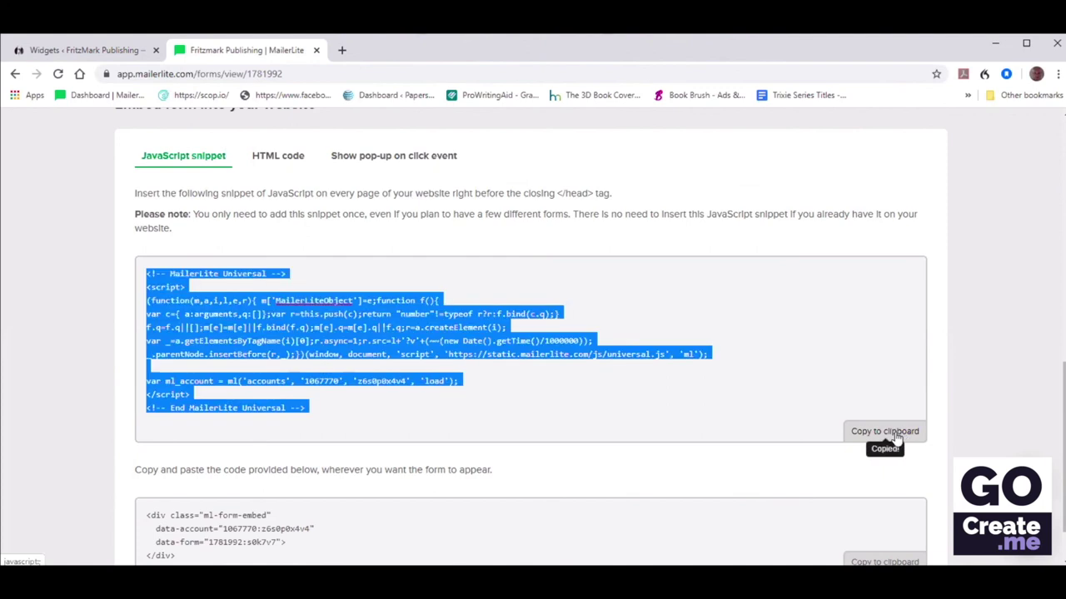
{"action": "left_click", "coordinate": [67, 51]}
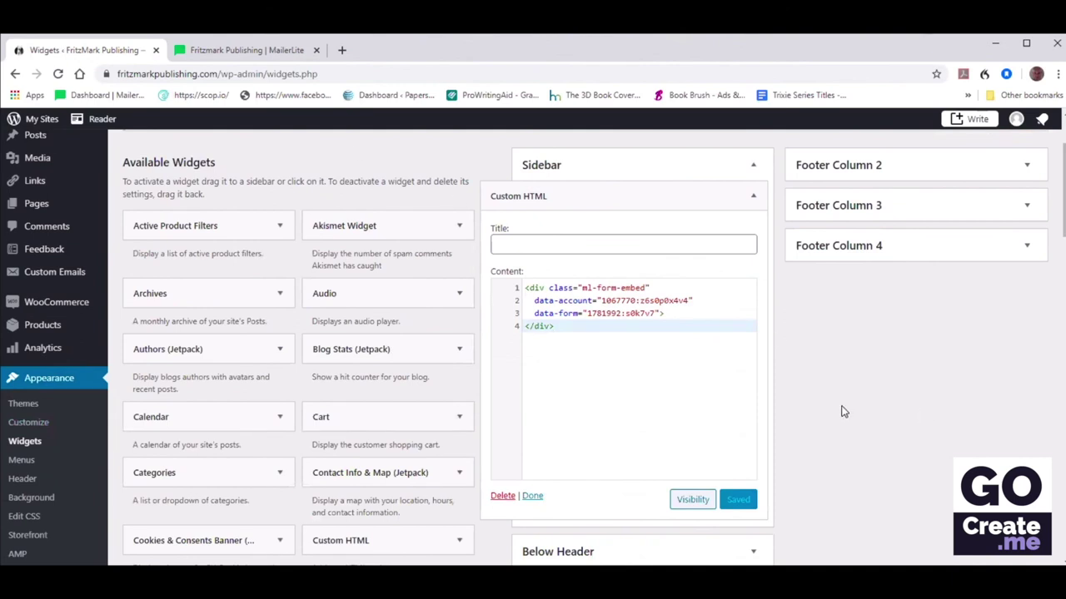
Step: Search the WordPress plugin directory for 'header and footer' from Plugins > Add New
{"action": "scroll", "coordinate": [835, 406], "scroll_direction": "down", "scroll_amount": 1}
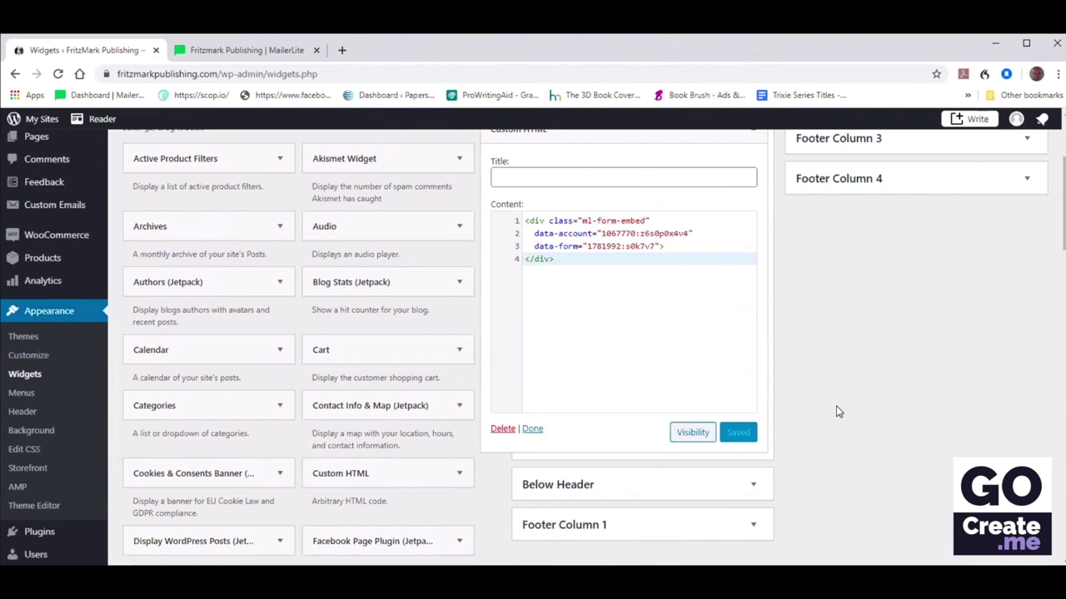
{"action": "scroll", "coordinate": [30, 418], "scroll_direction": "down", "scroll_amount": 1}
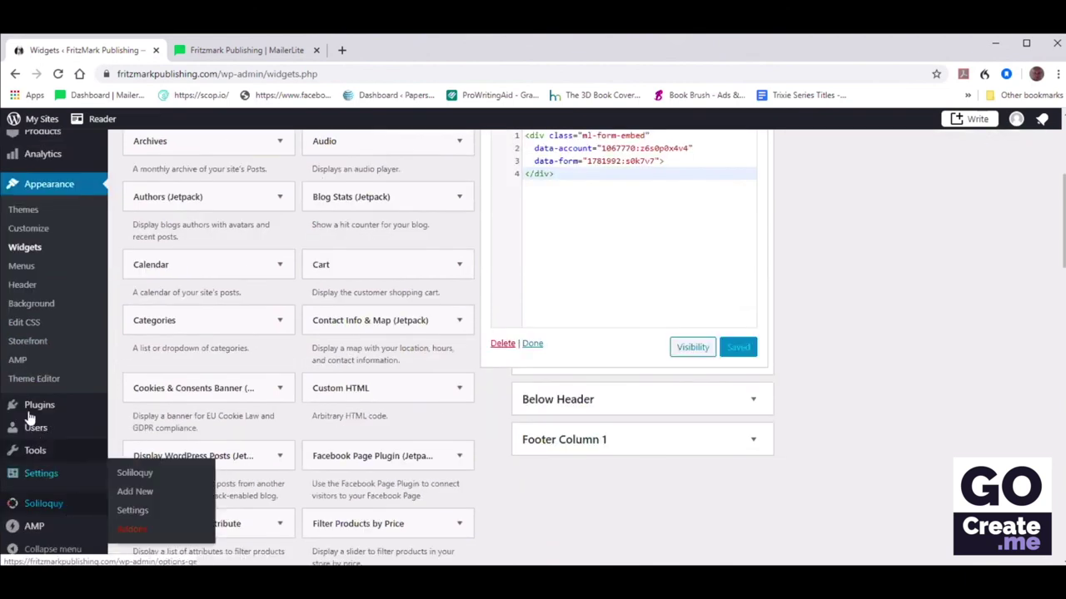
{"action": "left_click", "coordinate": [35, 407]}
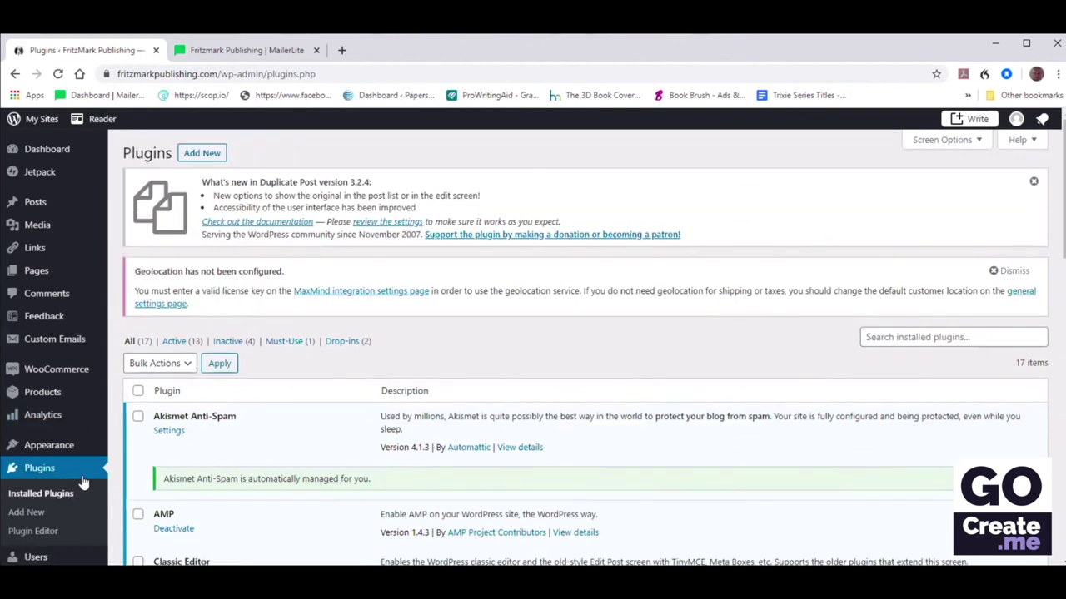
{"action": "left_click", "coordinate": [207, 157]}
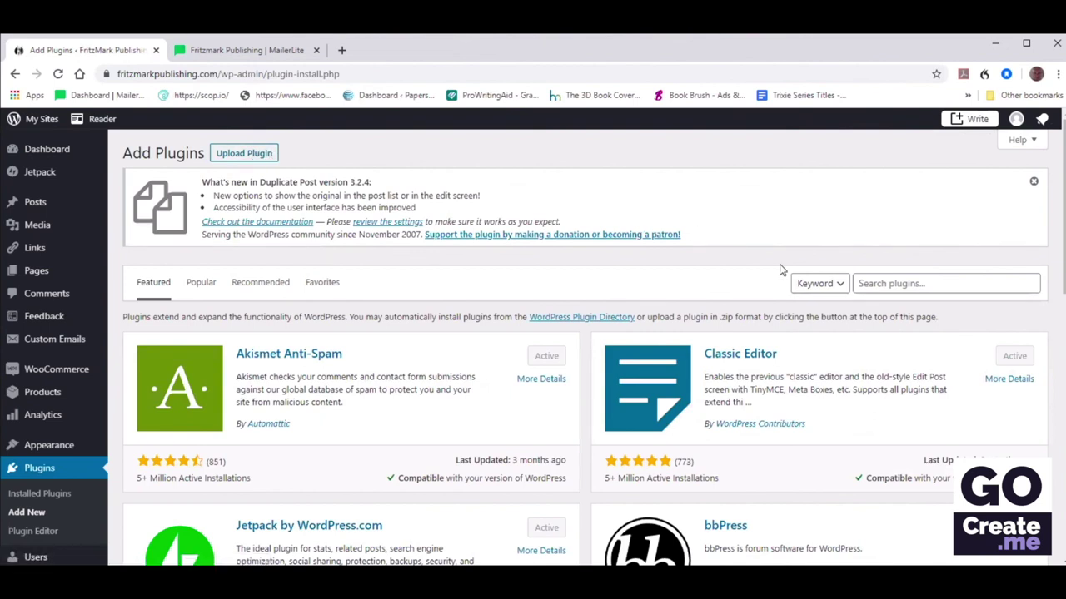
{"action": "left_click", "coordinate": [871, 282]}
{"action": "type", "text": "header and footer"}
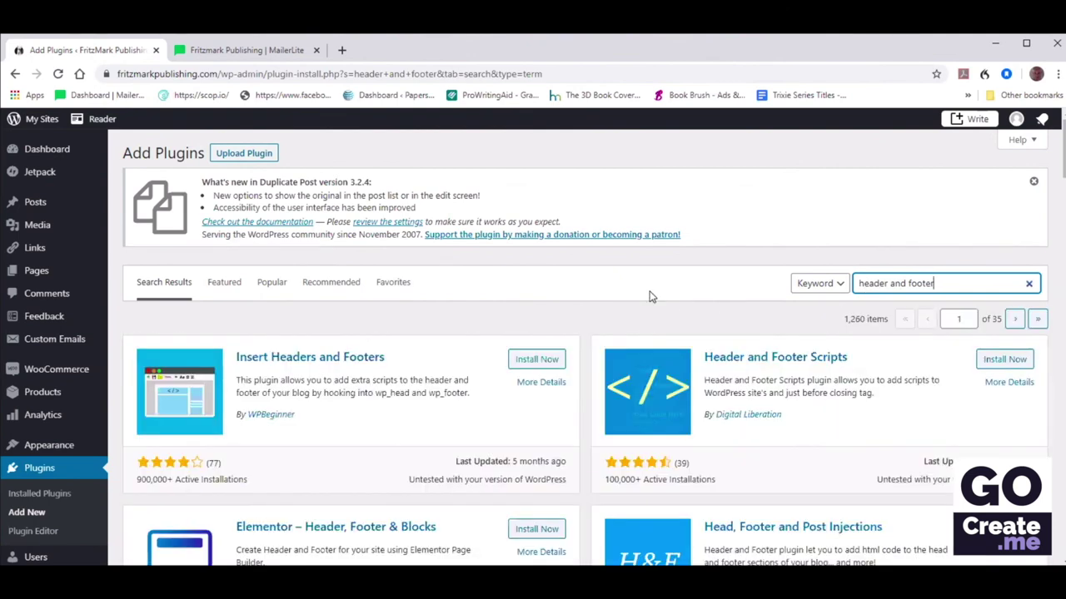
Step: Install and activate the Head, Footer and Post Injections plugin
{"action": "scroll", "coordinate": [650, 298], "scroll_direction": "down", "scroll_amount": 3}
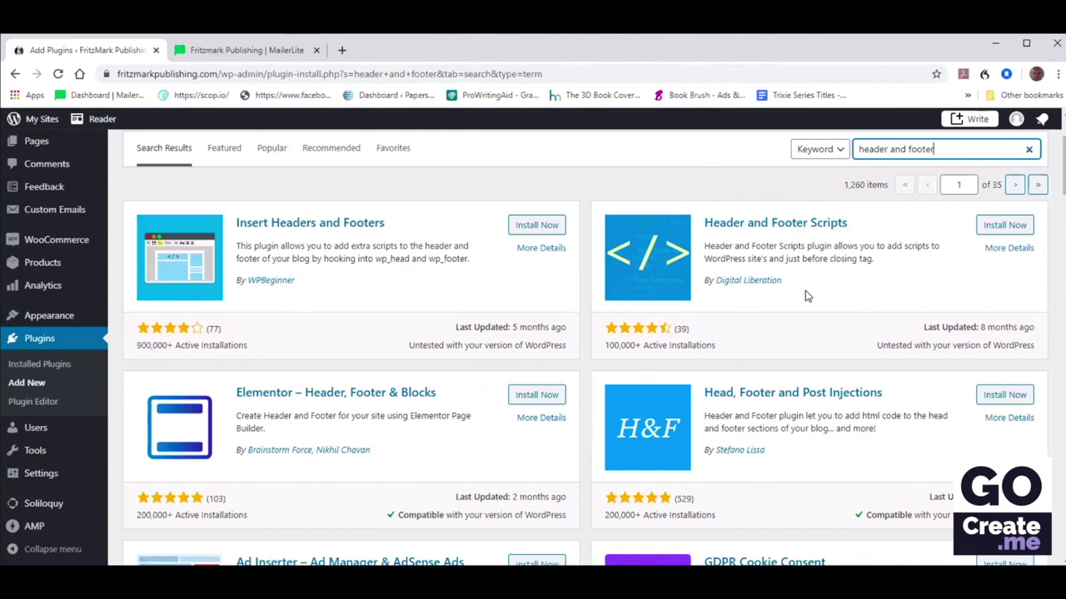
{"action": "scroll", "coordinate": [805, 296], "scroll_direction": "down", "scroll_amount": 1}
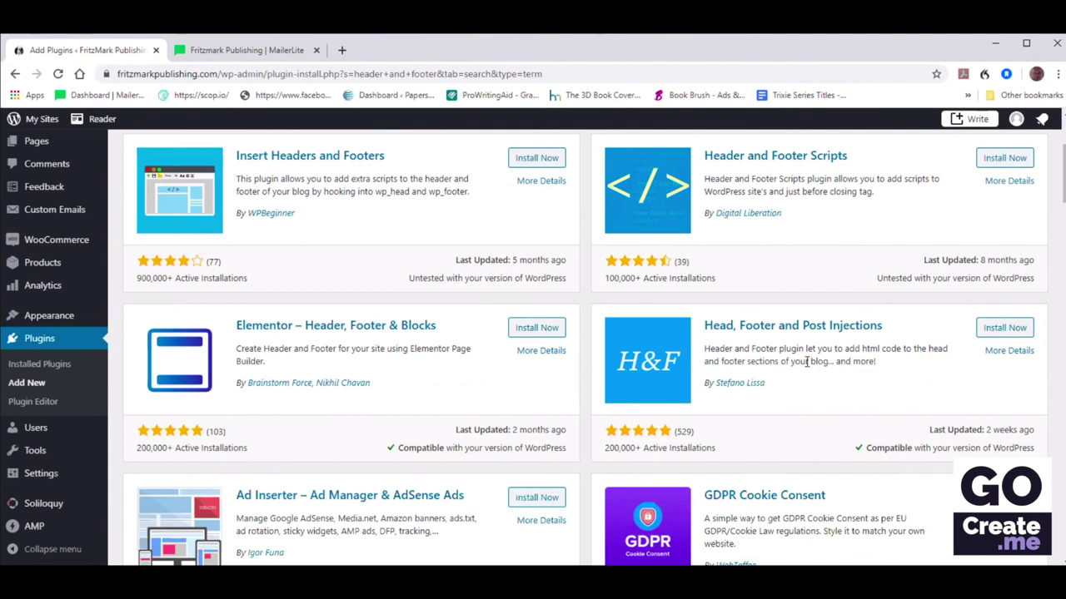
{"action": "scroll", "coordinate": [807, 361], "scroll_direction": "down", "scroll_amount": 2}
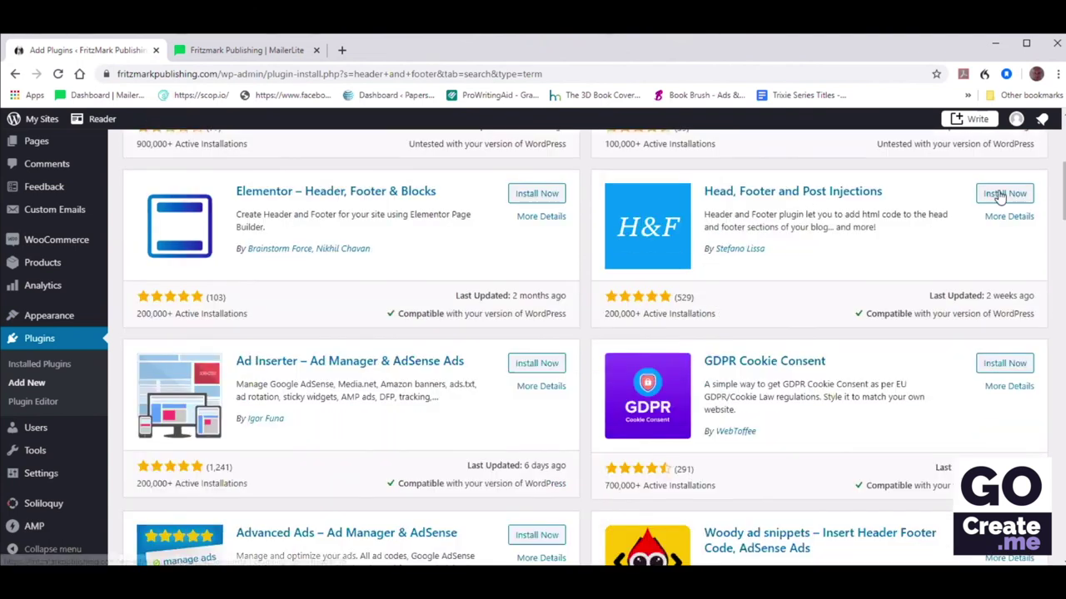
{"action": "left_click", "coordinate": [1001, 194]}
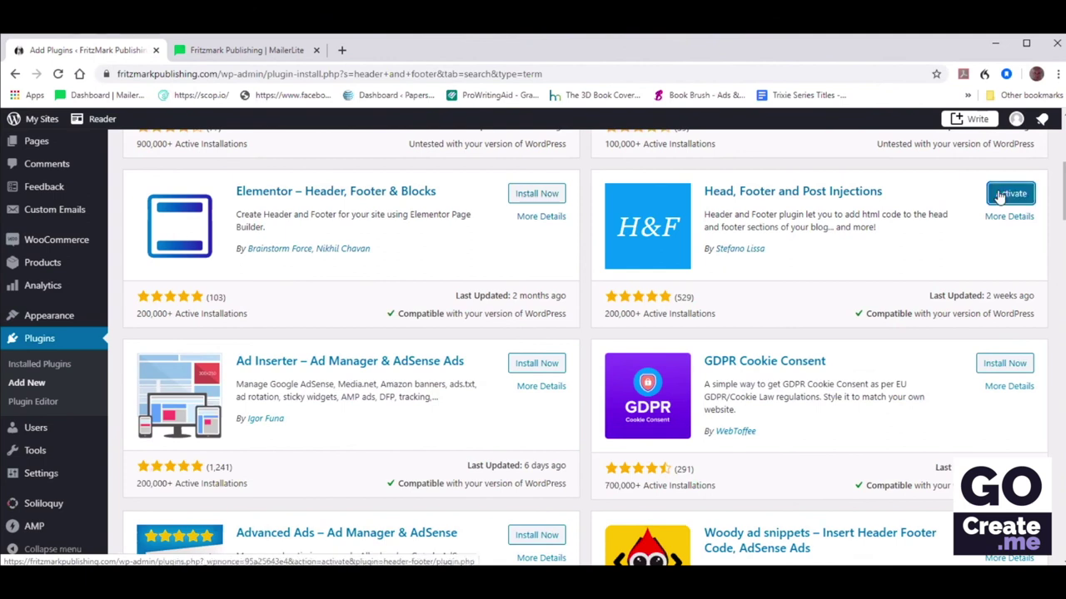
{"action": "left_click", "coordinate": [1003, 196]}
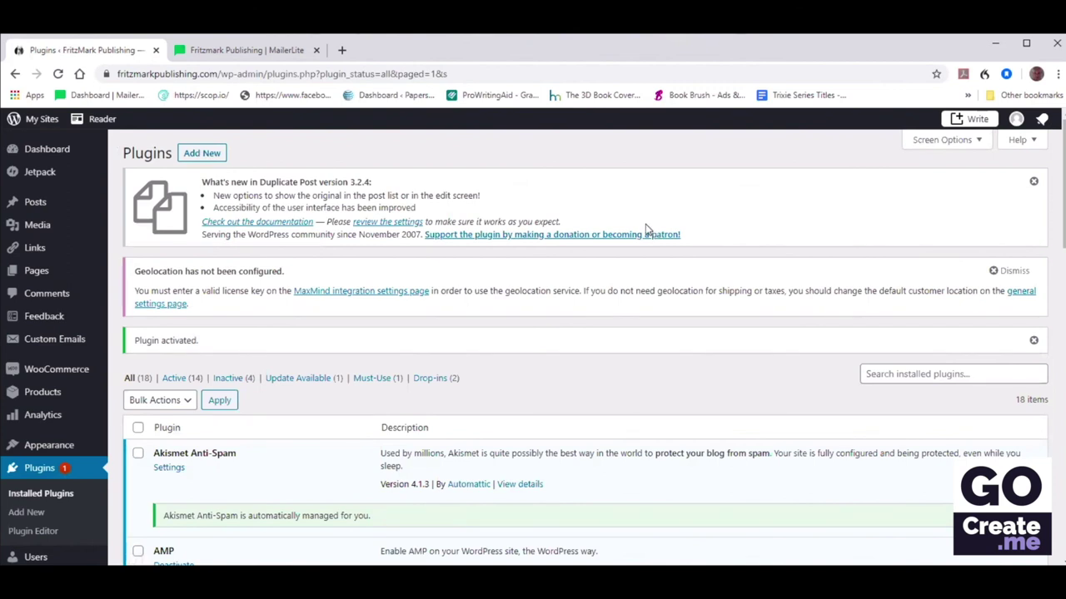
{"action": "left_click", "coordinate": [81, 475]}
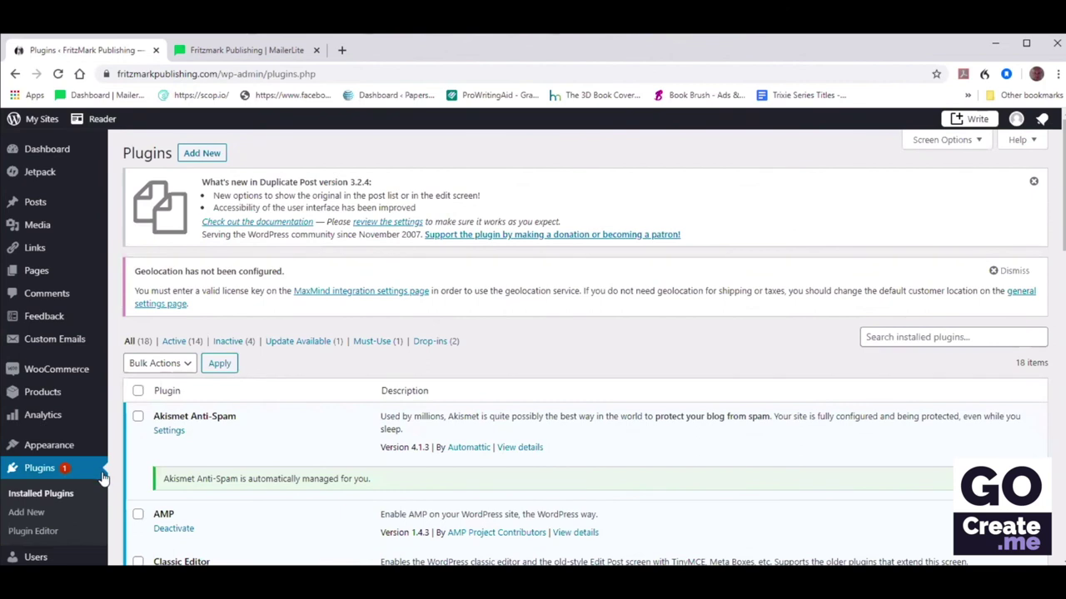
{"action": "scroll", "coordinate": [528, 448], "scroll_direction": "down", "scroll_amount": 1}
{"action": "scroll", "coordinate": [529, 448], "scroll_direction": "down", "scroll_amount": 3}
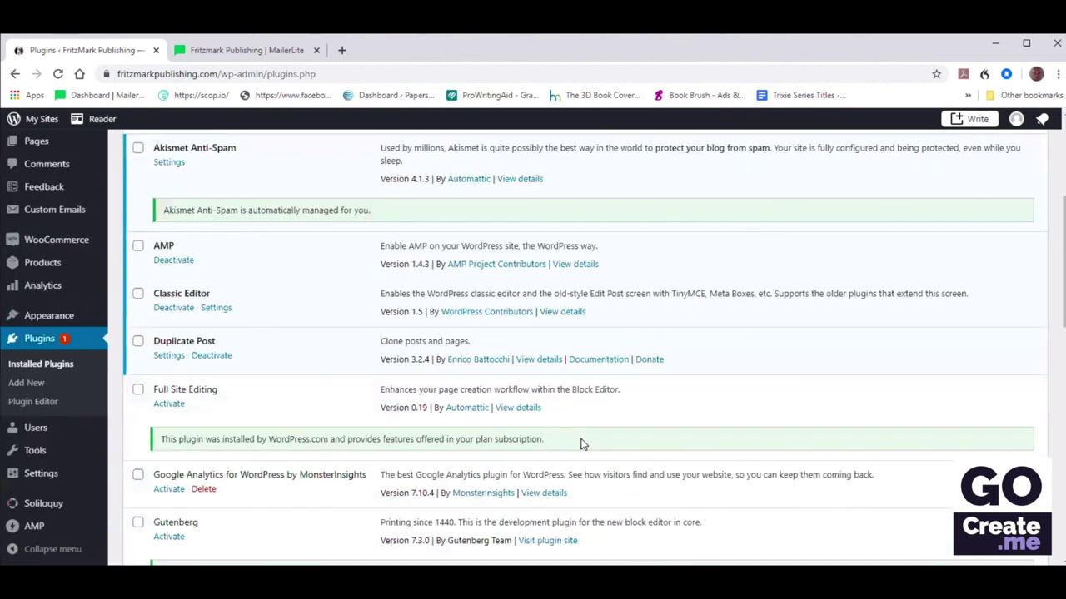
{"action": "scroll", "coordinate": [67, 409], "scroll_direction": "down", "scroll_amount": 1}
{"action": "scroll", "coordinate": [63, 391], "scroll_direction": "down", "scroll_amount": 1}
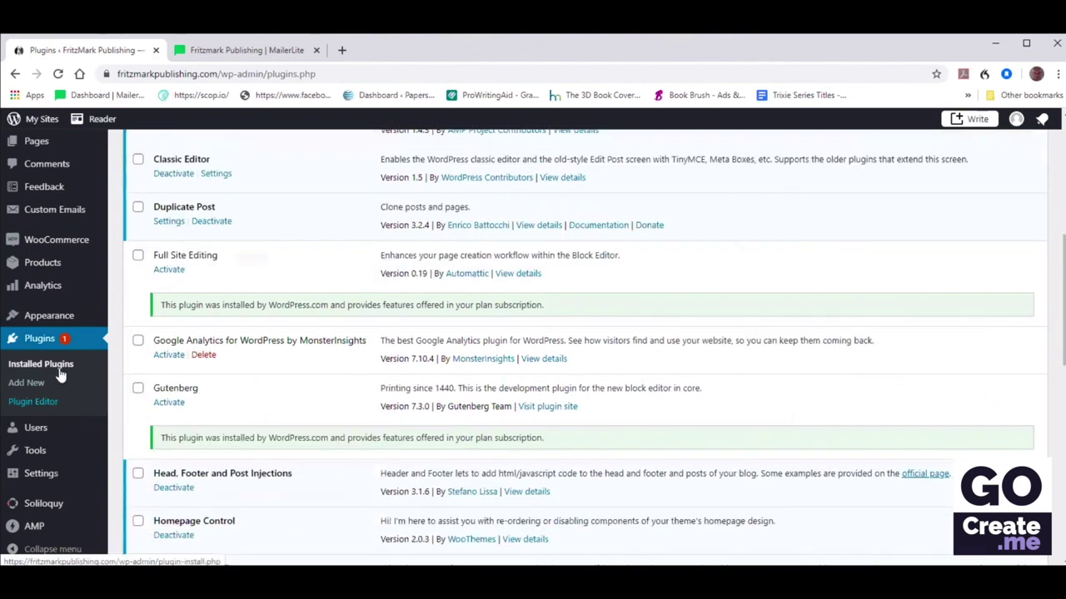
{"action": "scroll", "coordinate": [59, 369], "scroll_direction": "up", "scroll_amount": 4}
{"action": "scroll", "coordinate": [50, 441], "scroll_direction": "down", "scroll_amount": 8}
{"action": "left_click", "coordinate": [41, 473]}
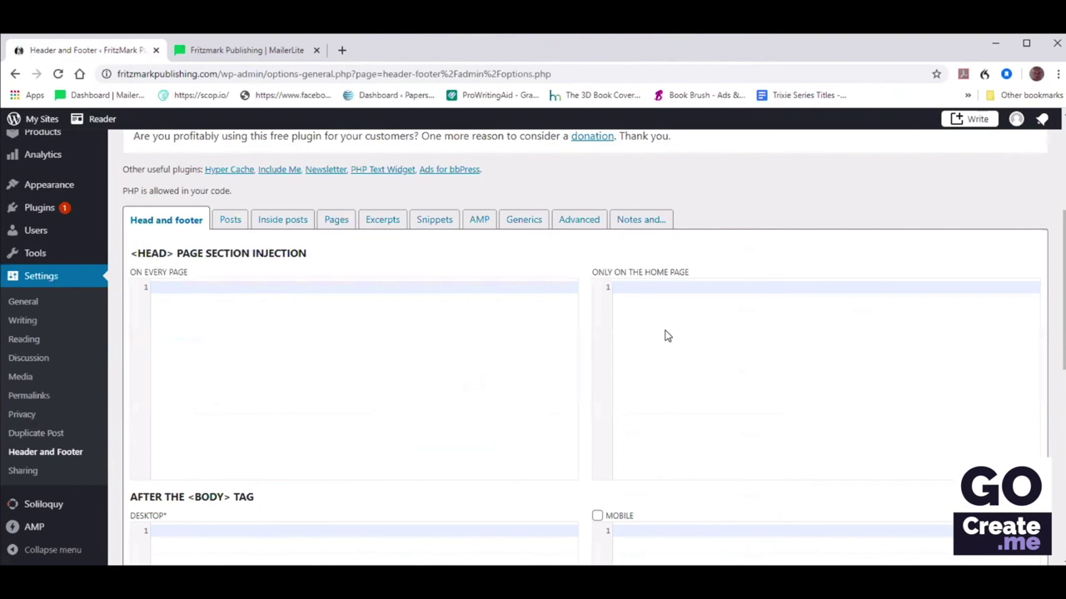
{"action": "scroll", "coordinate": [666, 335], "scroll_direction": "down", "scroll_amount": 1}
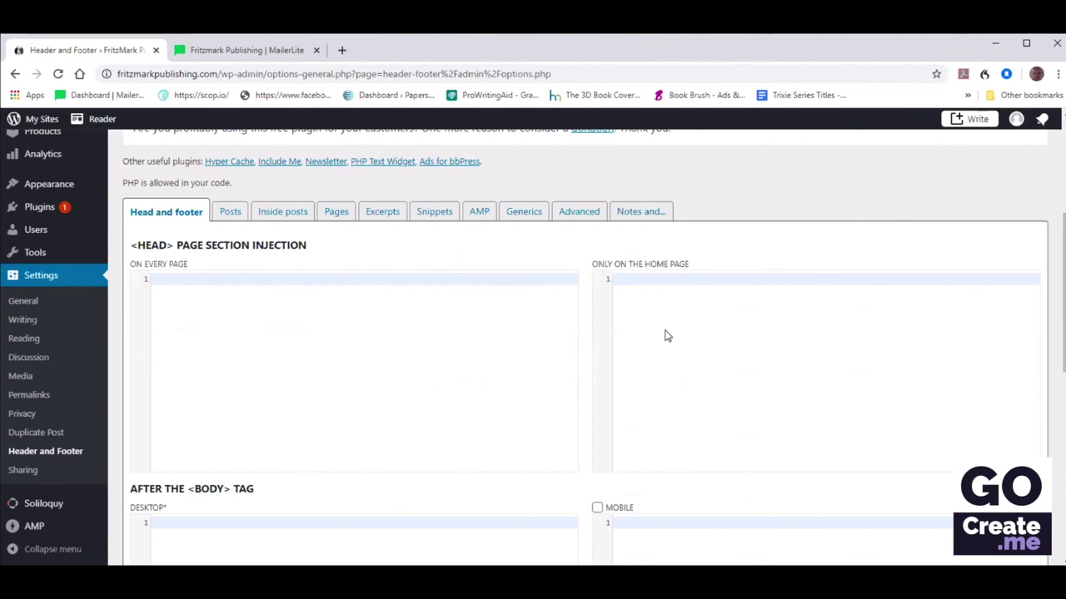
{"action": "left_click", "coordinate": [225, 52]}
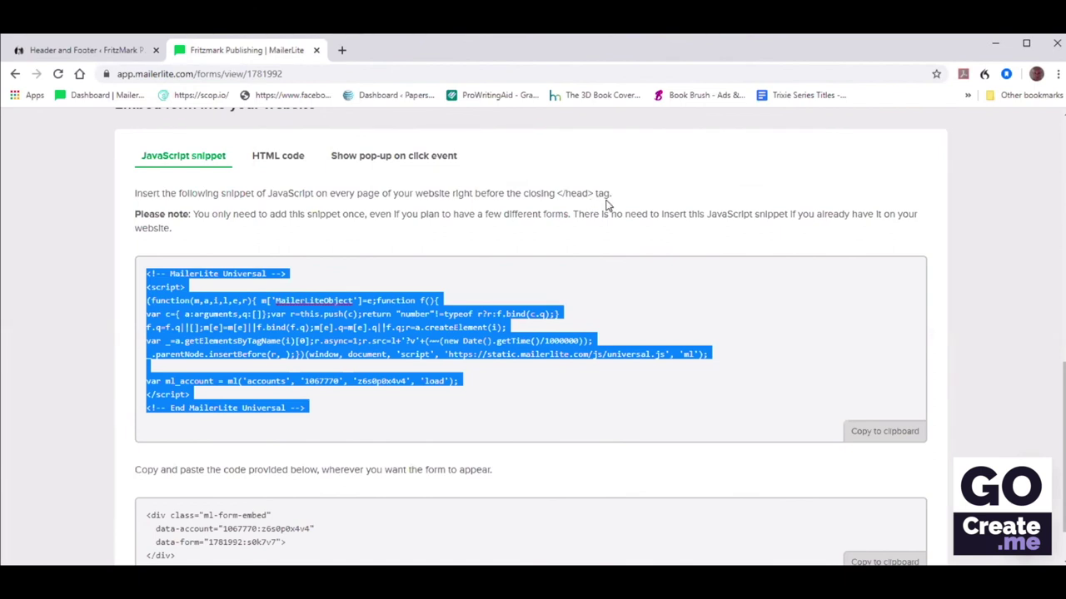
{"action": "left_click", "coordinate": [113, 52]}
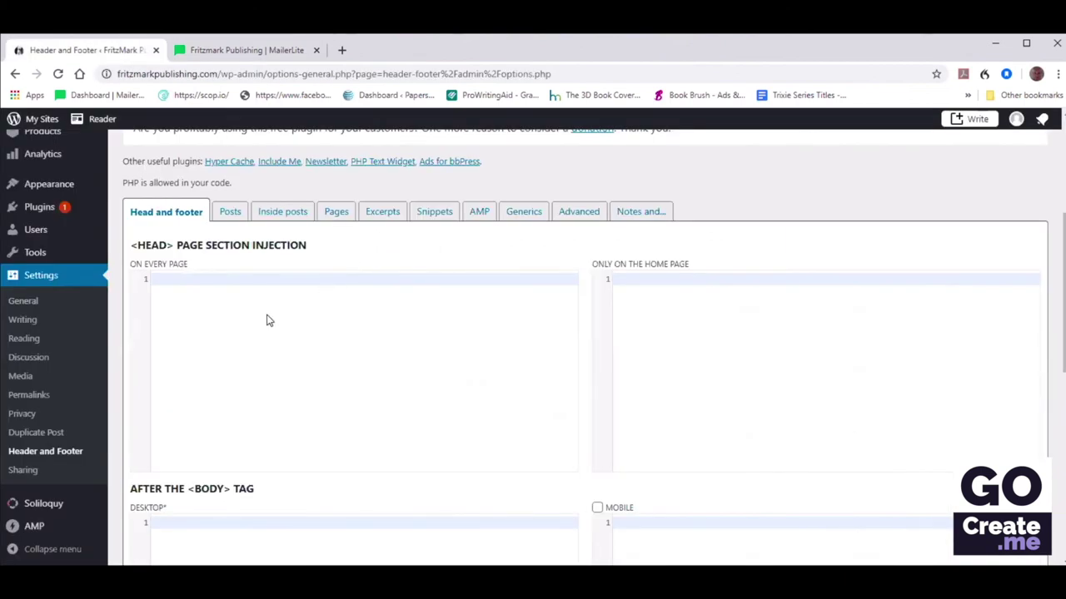
{"action": "left_click", "coordinate": [227, 327]}
{"action": "type", "text": "<!-- MailerLite Universal --> <script> (function(m,a,i,l,e,r){ m['MailerLiteObject']=e;function f(){ var c={ a:arguments,q:[]};var r=this.push(c);return \"number\"!=typeof r?r:f.bind(c.q);} f.q=f.q||[];m[e]=m[e]||f.bind(f.q);m[e].q=m[e].q||f.q;r=a.createElement(i); var _=a.getElementsByTagName(i)[0];r.async=1;r.src=l+'?v'+(~~(new Date().getTime()/1000000)); _.parentNode.insertBefore(r,_);})(window, document, 'script', 'https://static.mailerlite.com/js/universal.js', 'ml');  var ml_account = ml('accounts', '1067770', 'z6s0p0x4v4', 'load'); </script> <!-- End MailerLite Universal -->"}
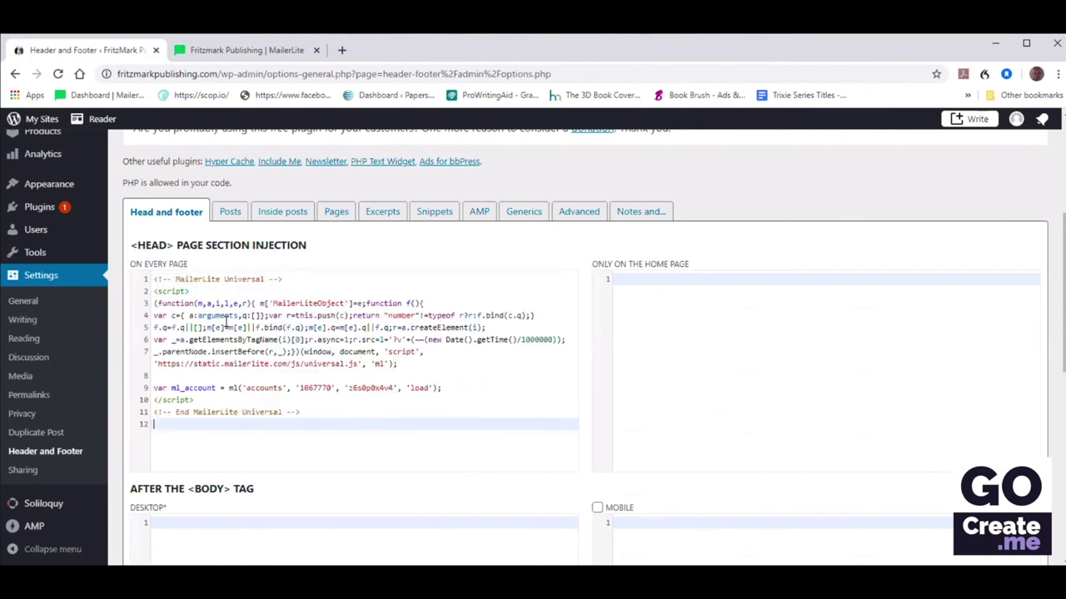
{"action": "scroll", "coordinate": [226, 327], "scroll_direction": "down", "scroll_amount": 6}
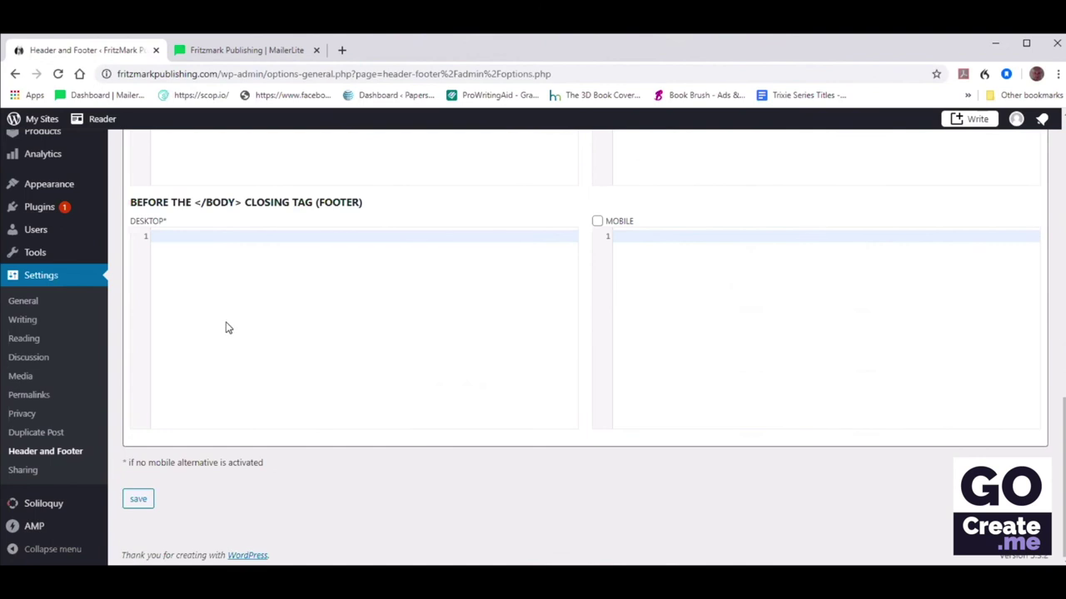
{"action": "left_click", "coordinate": [143, 508]}
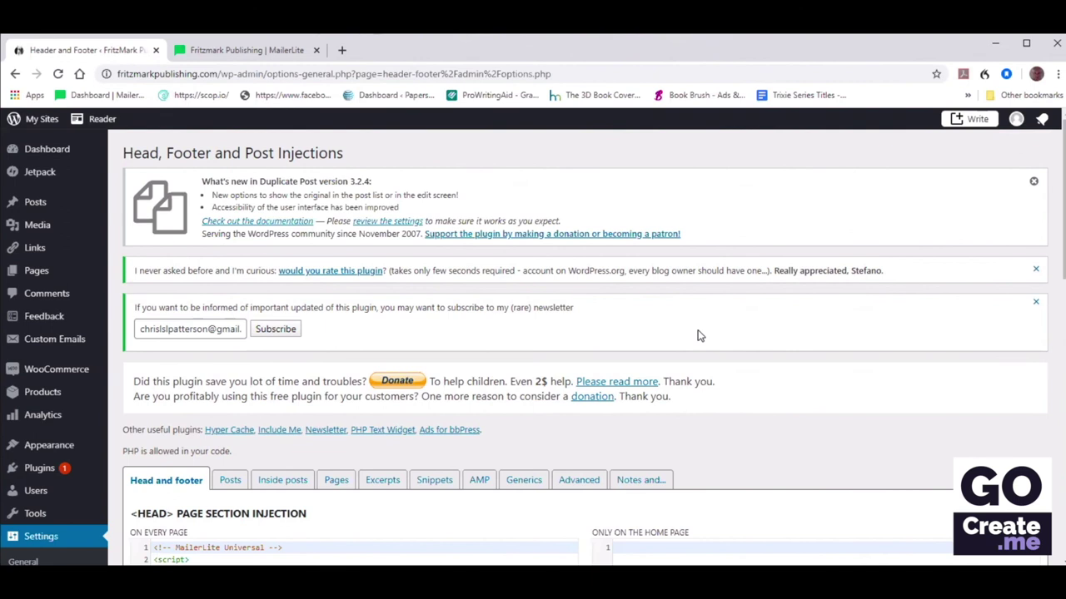
{"action": "scroll", "coordinate": [699, 335], "scroll_direction": "down", "scroll_amount": 3}
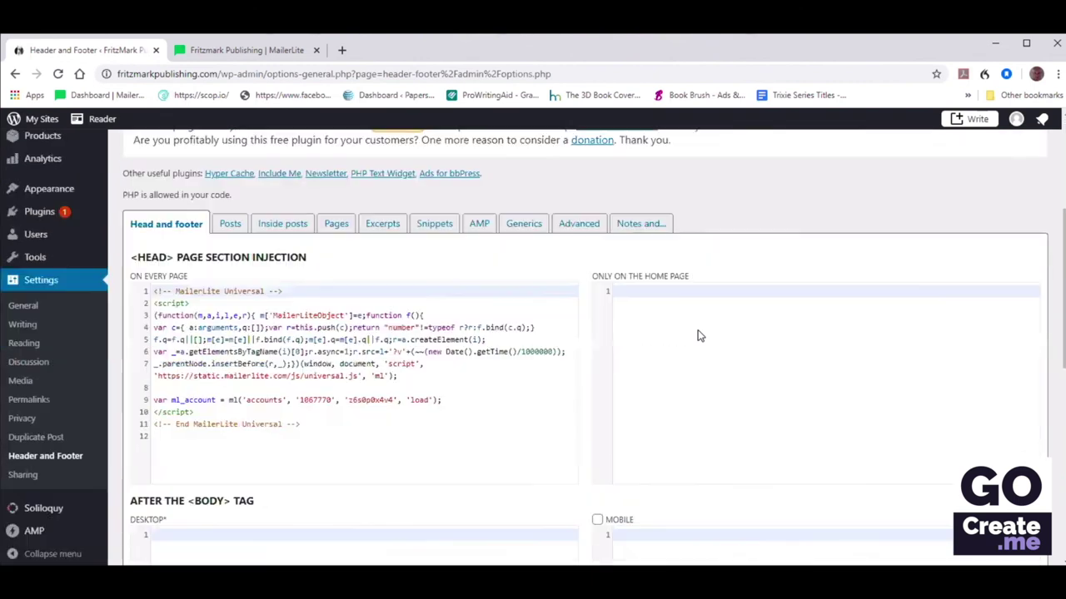
{"action": "scroll", "coordinate": [700, 336], "scroll_direction": "down", "scroll_amount": 2}
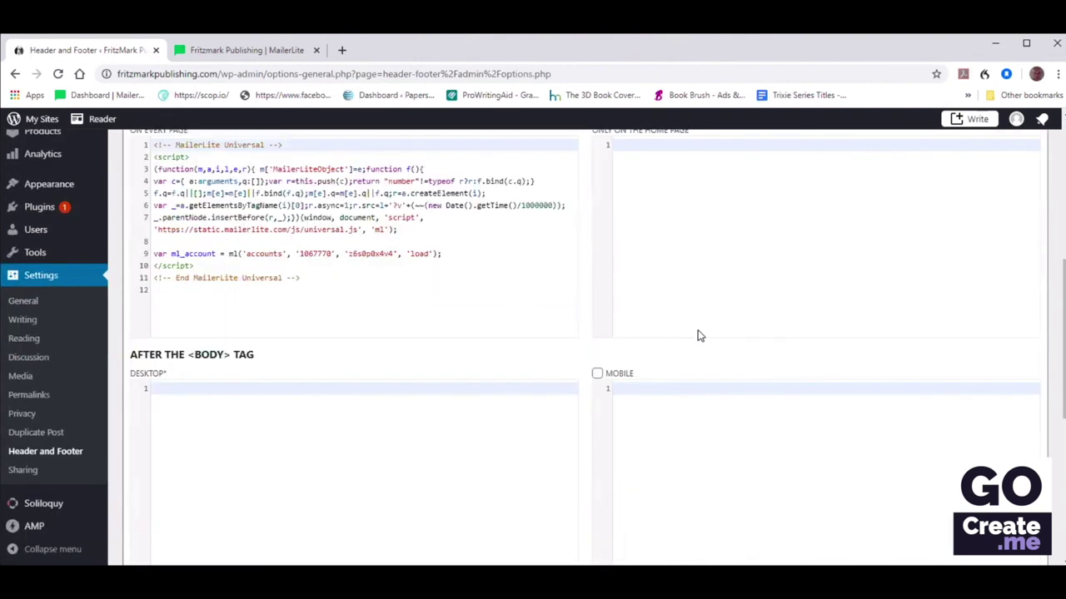
{"action": "scroll", "coordinate": [700, 336], "scroll_direction": "up", "scroll_amount": 1}
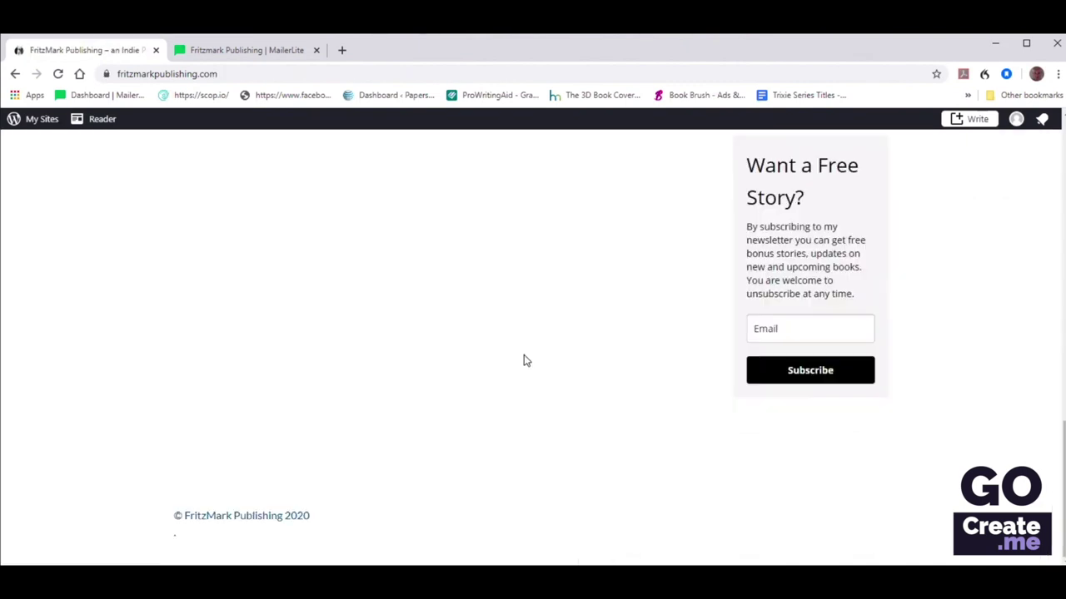
Step: Subscribe through the Want a Free Story? form with the saved e-mail address, then open a new tab
{"action": "left_click", "coordinate": [778, 326]}
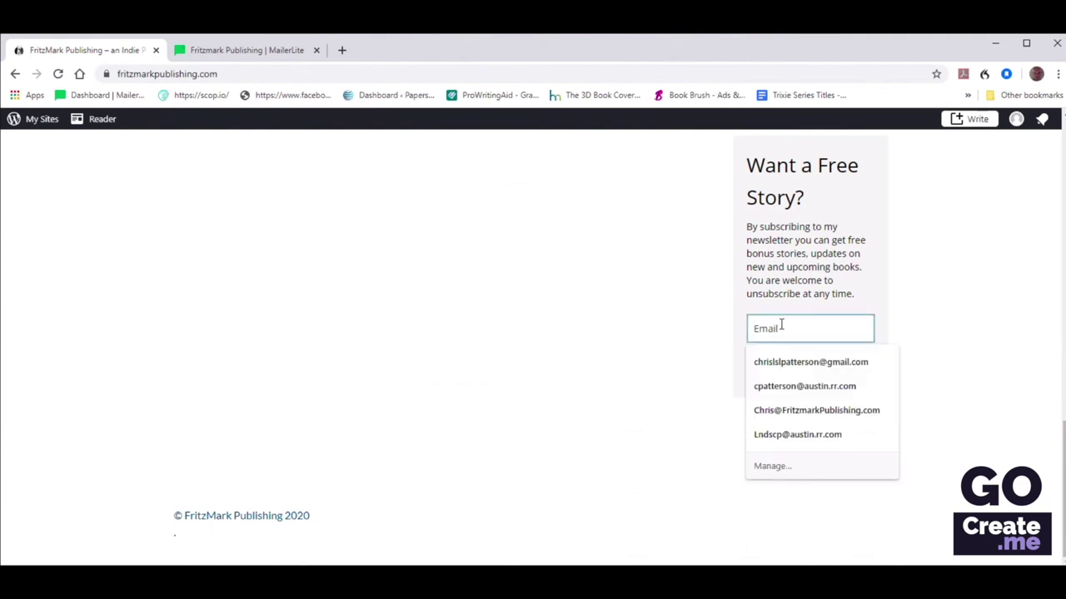
{"action": "left_click", "coordinate": [795, 365]}
{"action": "left_click", "coordinate": [798, 377]}
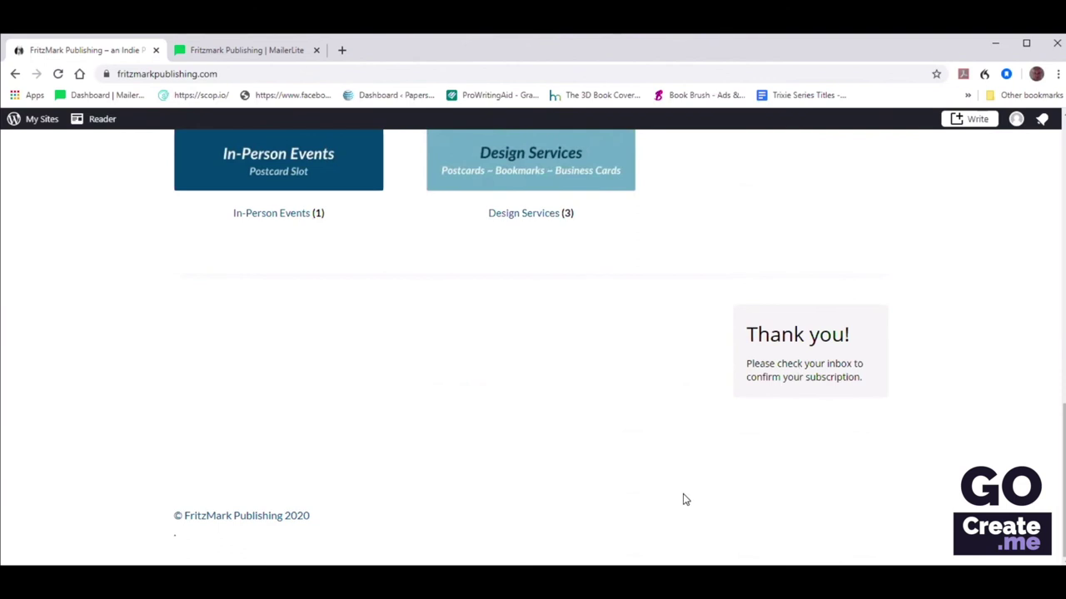
{"action": "key", "text": "ctrl+t"}
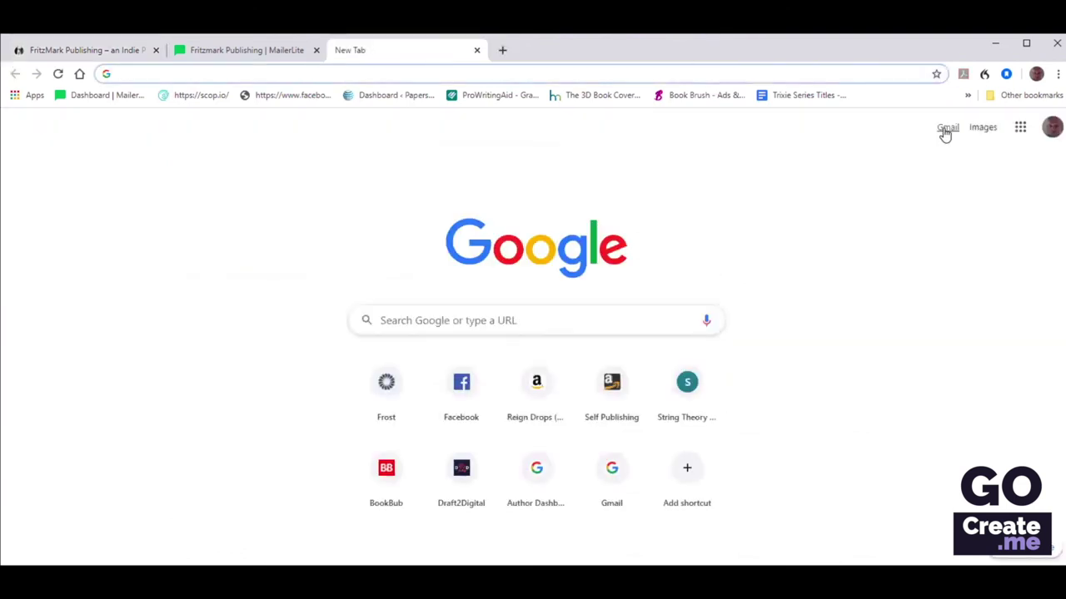
Step: Open the 'Please confirm your subscription' e-mail in Gmail and confirm the address
{"action": "left_click", "coordinate": [947, 128]}
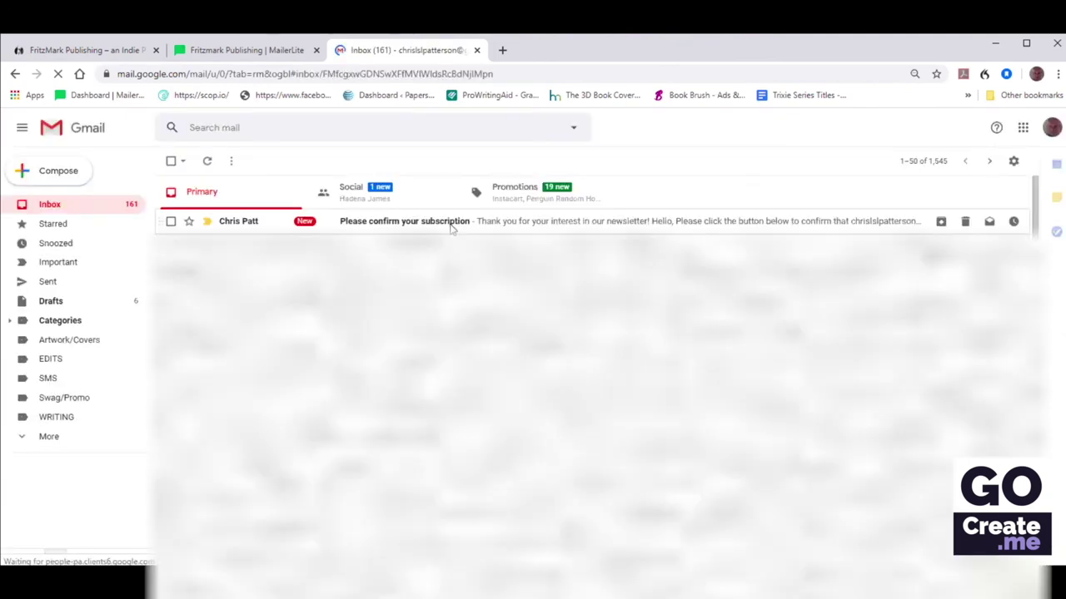
{"action": "left_click", "coordinate": [450, 223]}
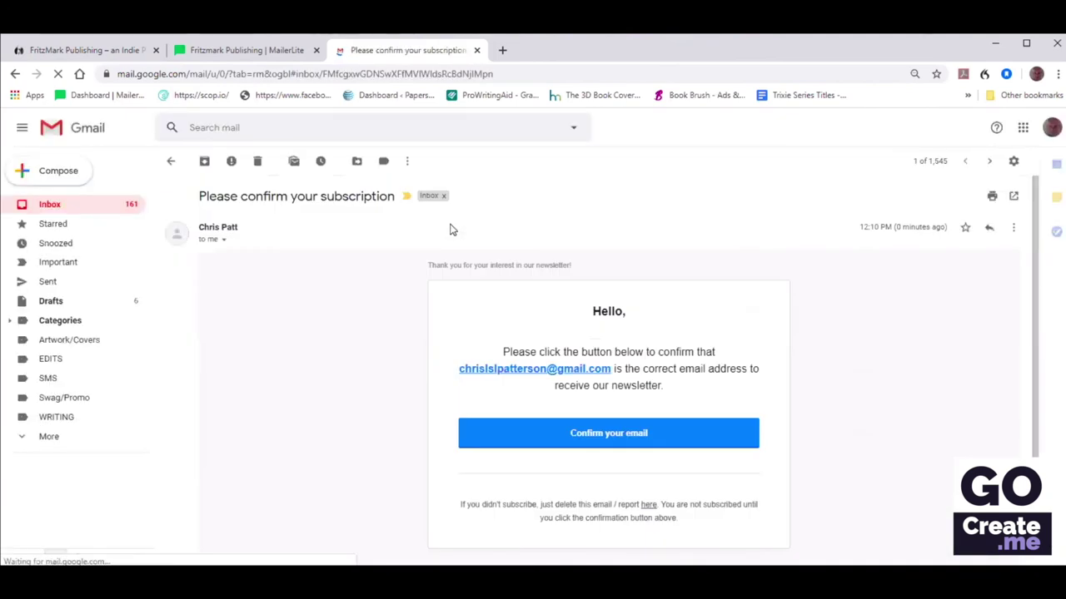
{"action": "left_click", "coordinate": [599, 439]}
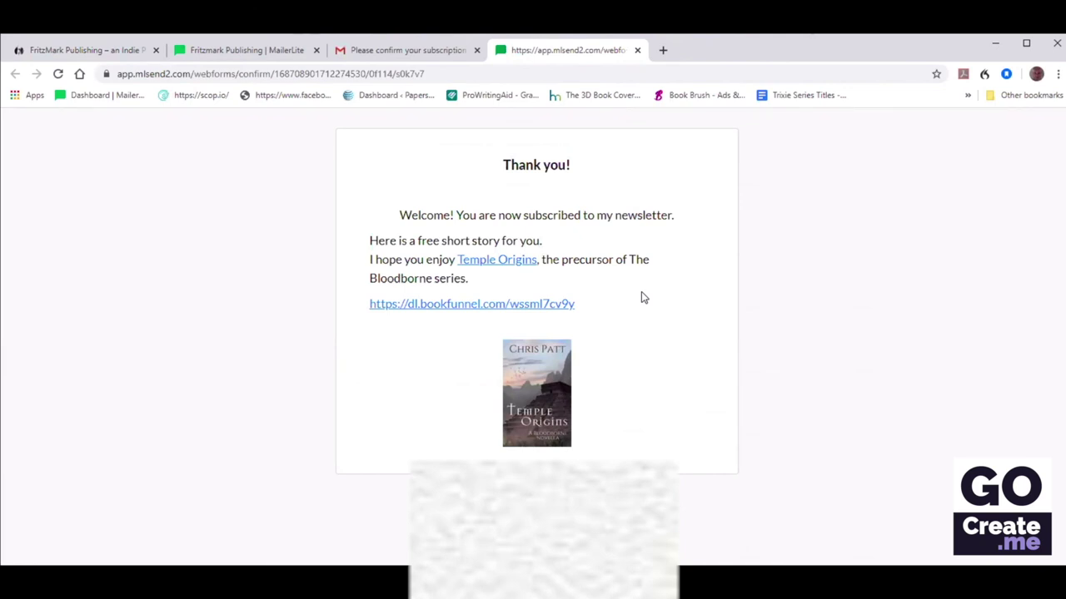
Step: Follow the dl.bookfunnel.com link, choose GET MY BOOK for Temple Origins, and dismiss the device chooser
{"action": "left_click", "coordinate": [507, 306]}
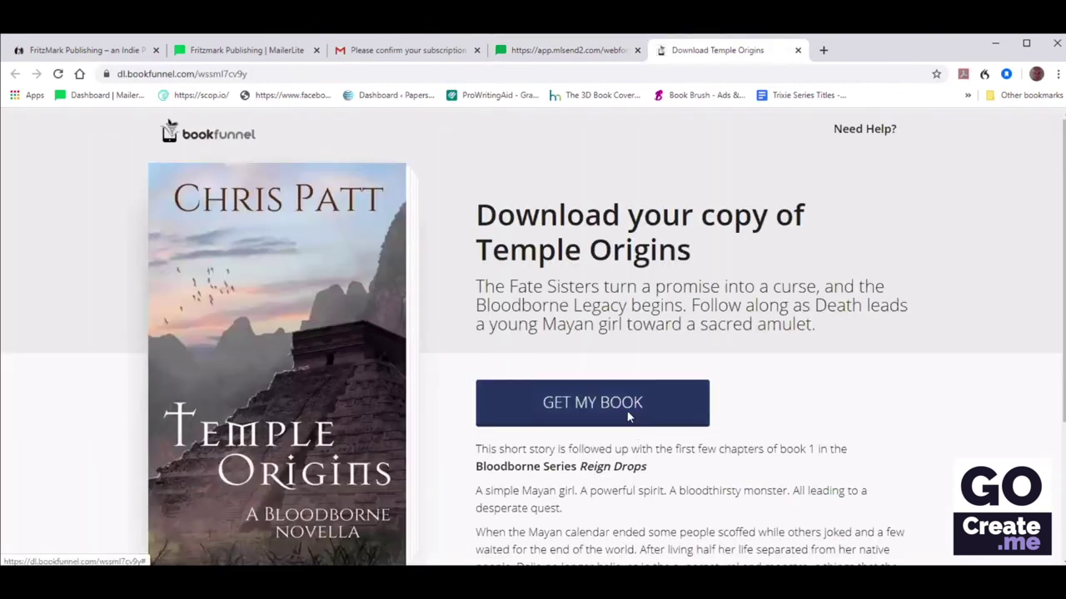
{"action": "left_click", "coordinate": [627, 416]}
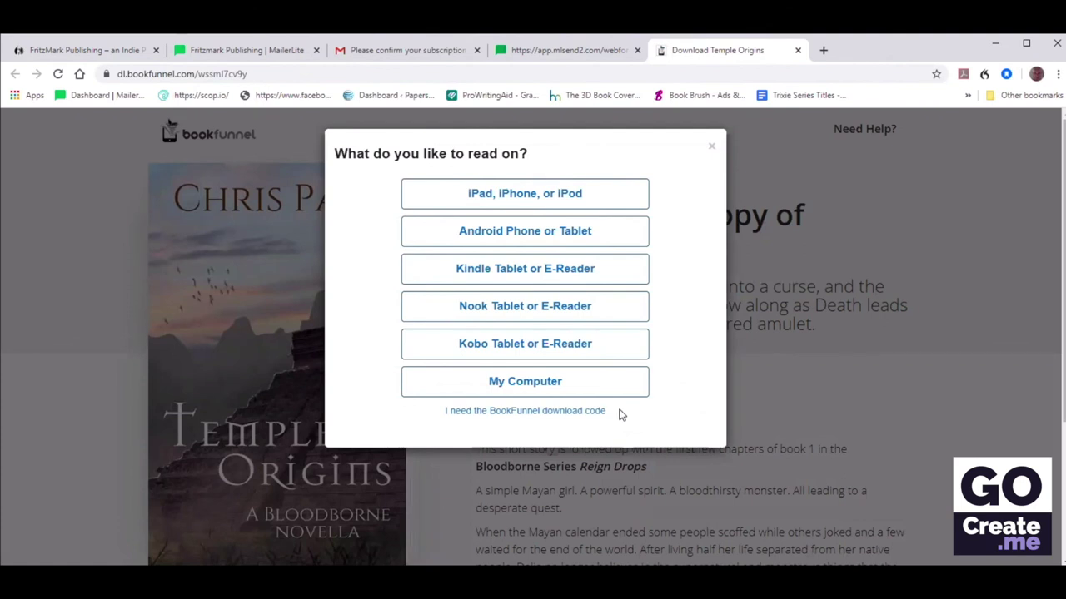
{"action": "left_click", "coordinate": [712, 149]}
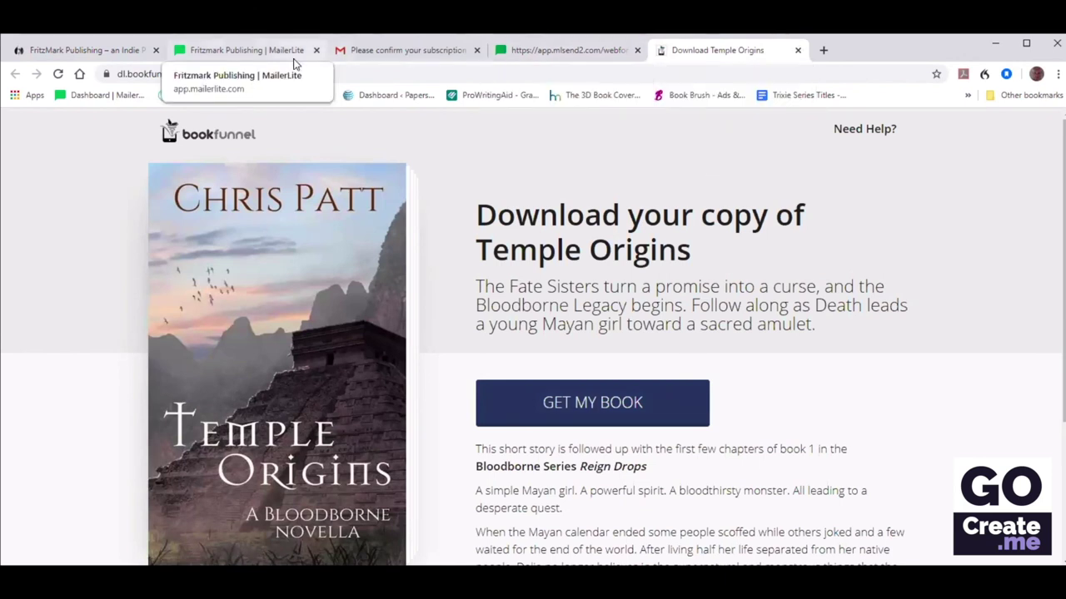
Step: Go from the form settings to Subscribers > Groups and open 'website sidebar 2020' (1 subscriber)
{"action": "left_click", "coordinate": [259, 55]}
{"action": "scroll", "coordinate": [73, 197], "scroll_direction": "up", "scroll_amount": 10}
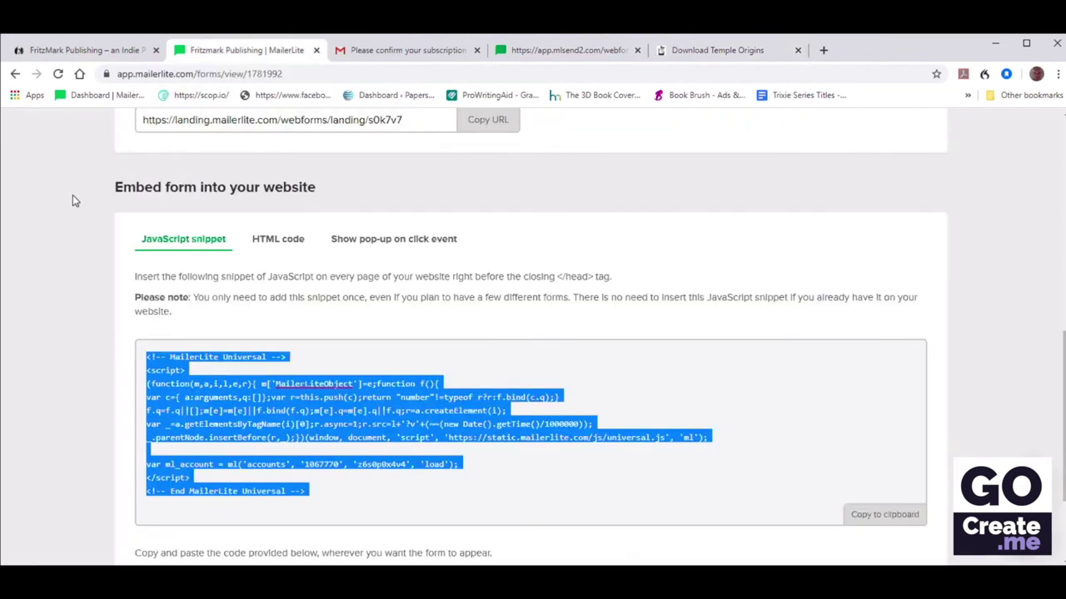
{"action": "scroll", "coordinate": [72, 200], "scroll_direction": "up", "scroll_amount": 3}
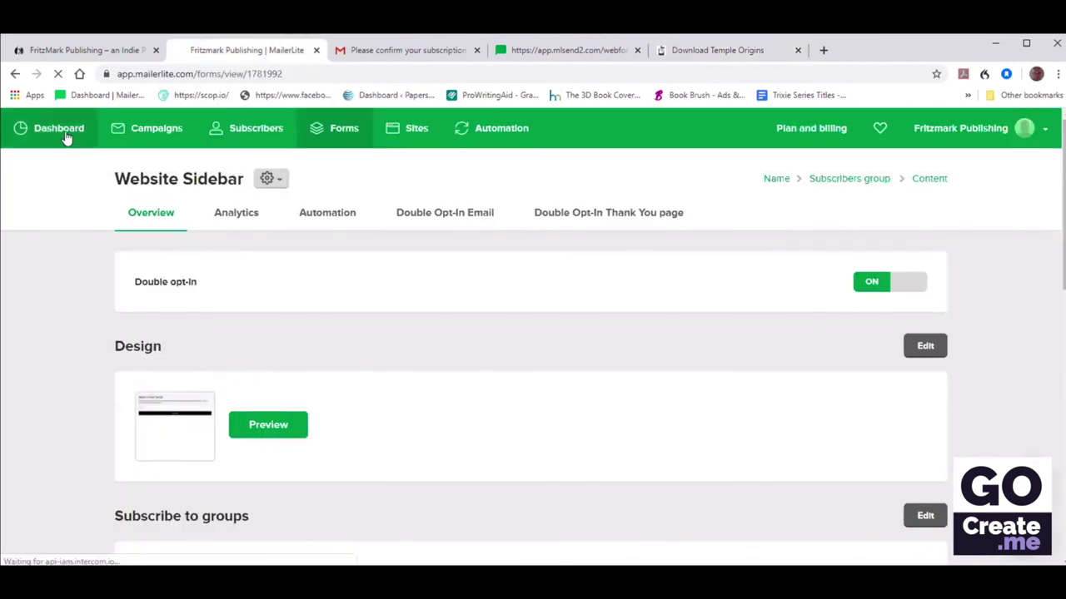
{"action": "left_click", "coordinate": [82, 135]}
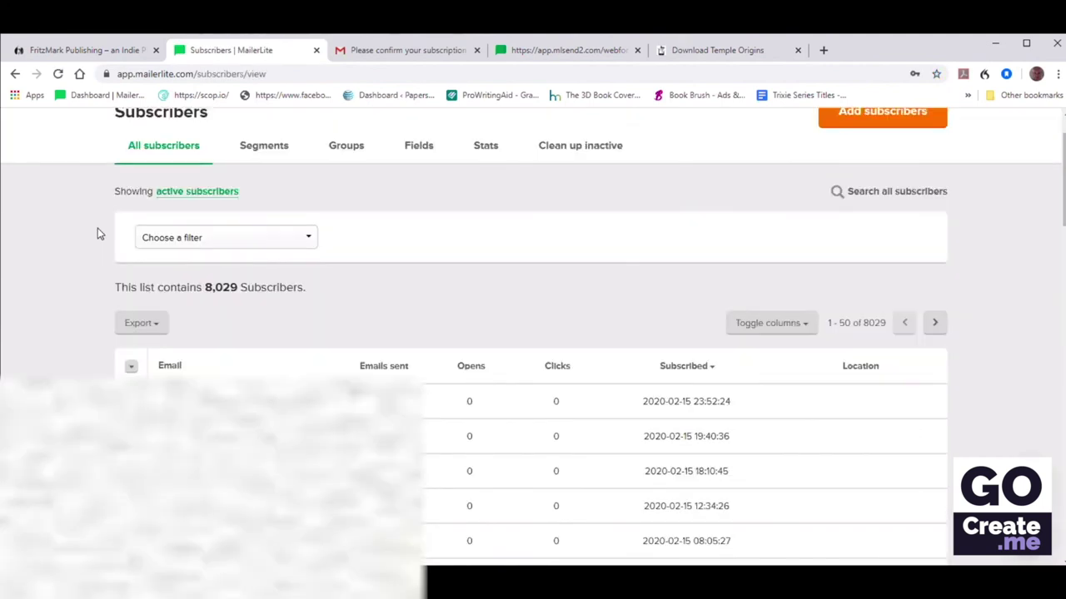
{"action": "left_click", "coordinate": [345, 148]}
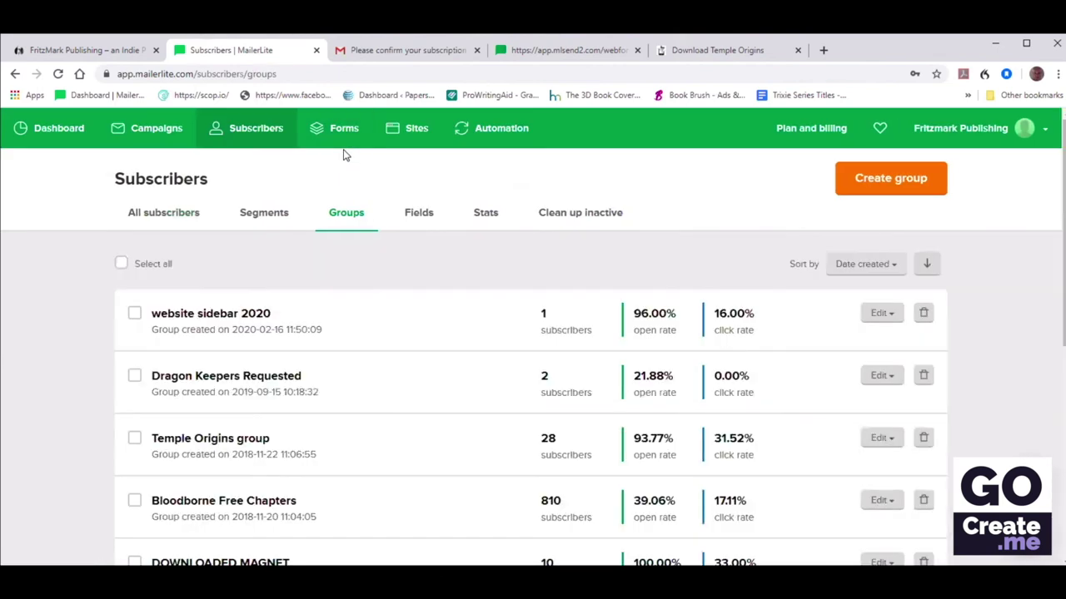
{"action": "left_click", "coordinate": [248, 320]}
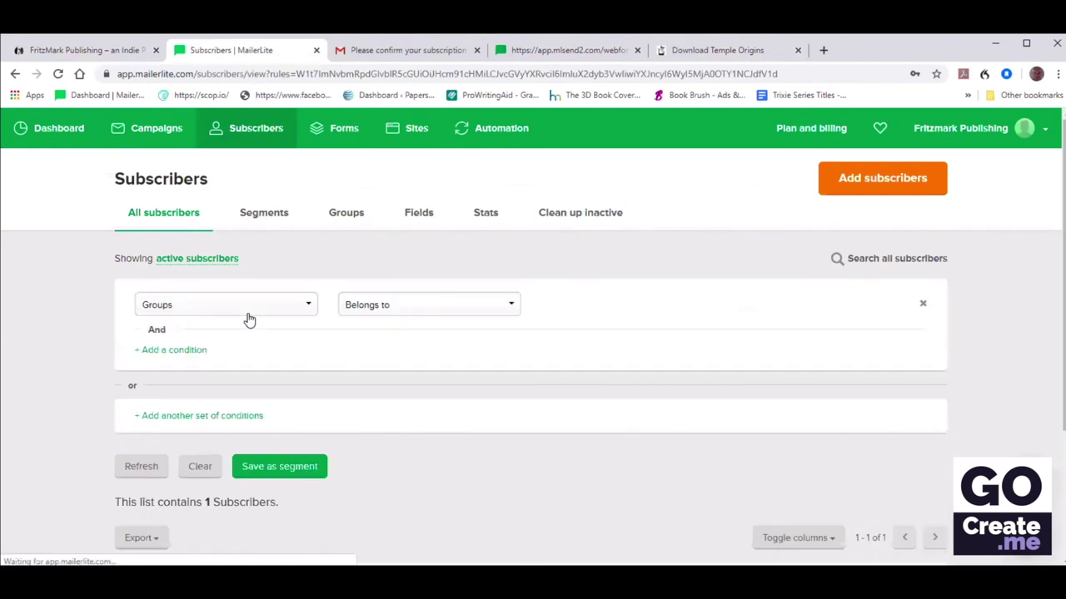
{"action": "scroll", "coordinate": [66, 330], "scroll_direction": "down", "scroll_amount": 2}
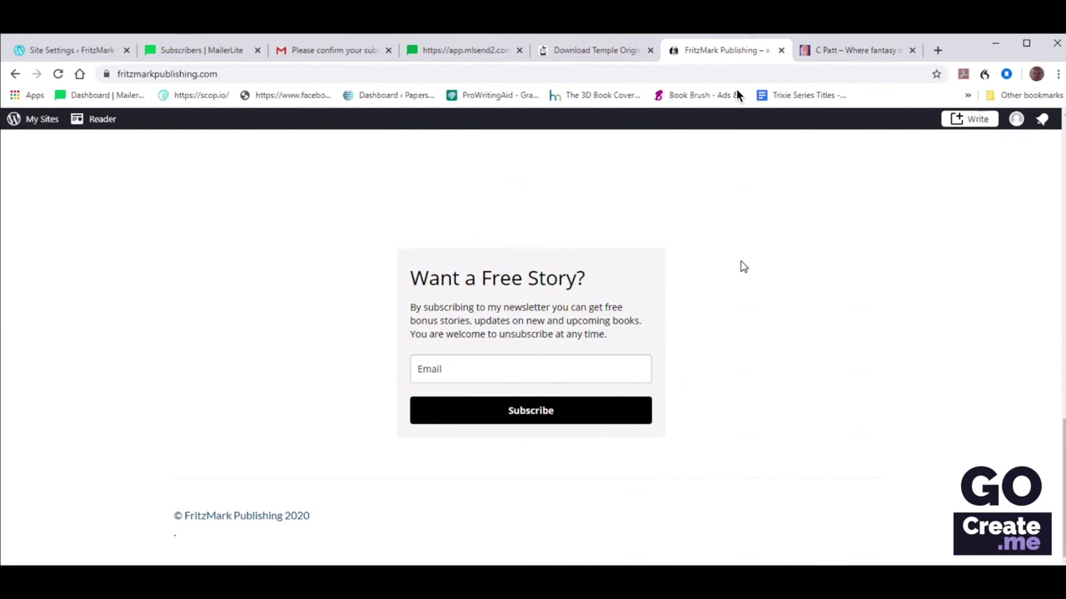
Step: Go from the site panel to the WordPress admin Appearance > Widgets page
{"action": "left_click", "coordinate": [37, 123]}
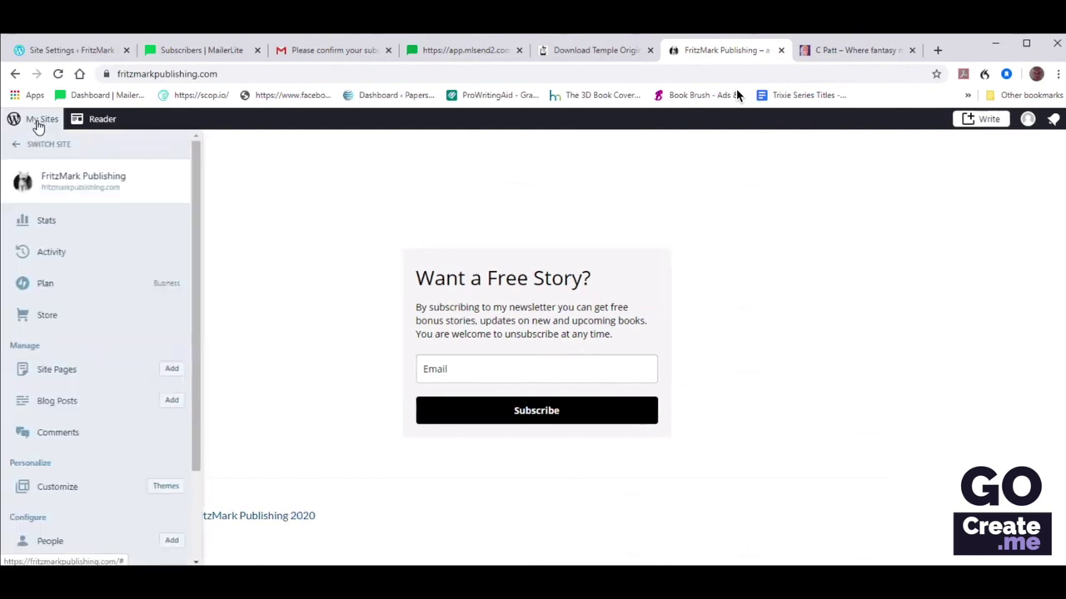
{"action": "scroll", "coordinate": [50, 524], "scroll_direction": "down", "scroll_amount": 1}
{"action": "scroll", "coordinate": [53, 525], "scroll_direction": "down", "scroll_amount": 1}
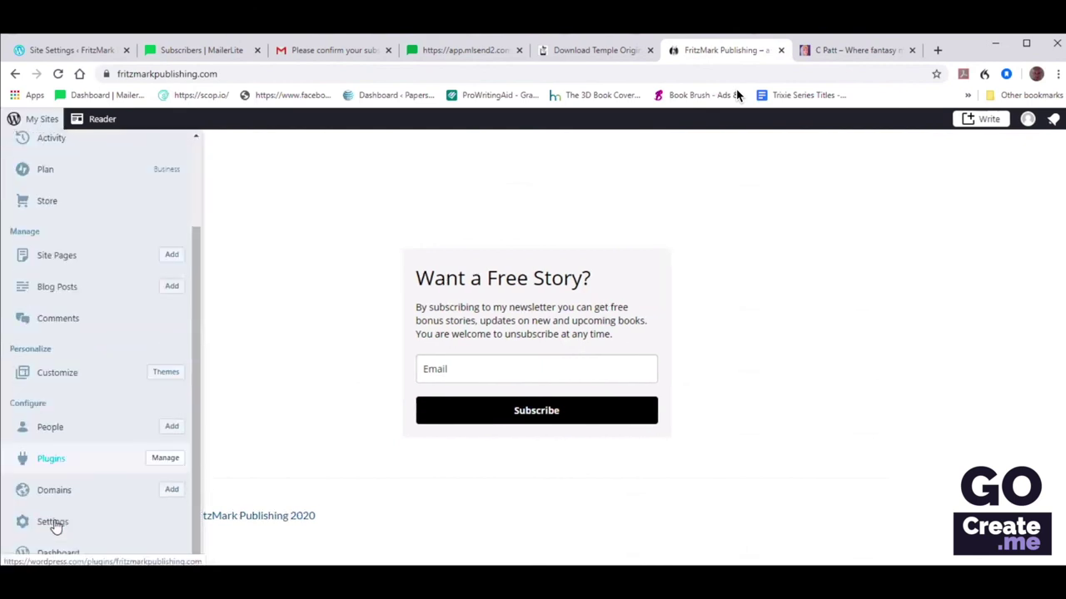
{"action": "left_click", "coordinate": [58, 554]}
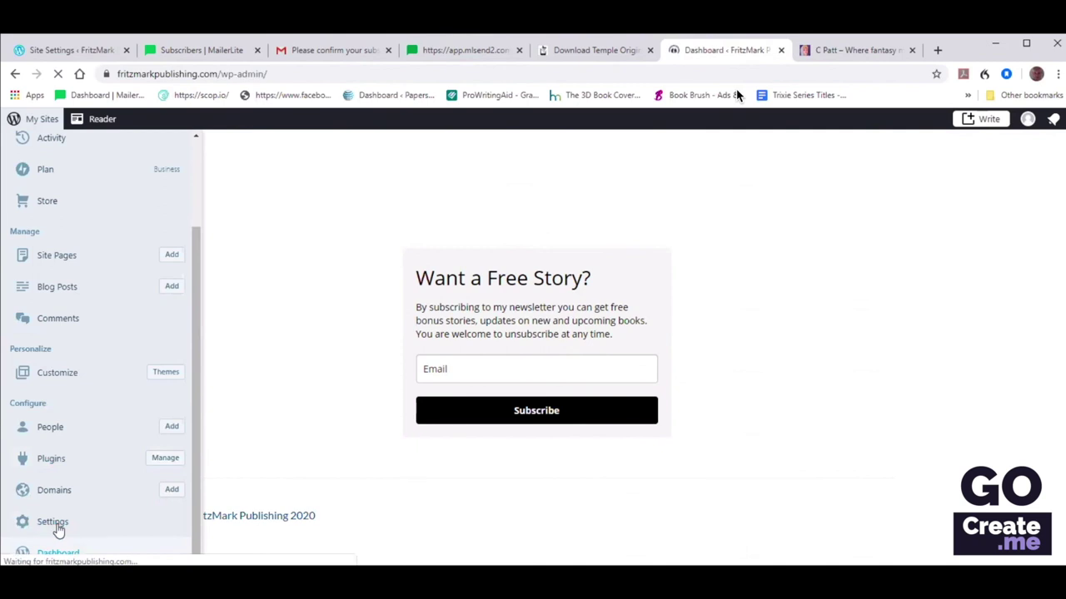
{"action": "scroll", "coordinate": [63, 343], "scroll_direction": "down", "scroll_amount": 2}
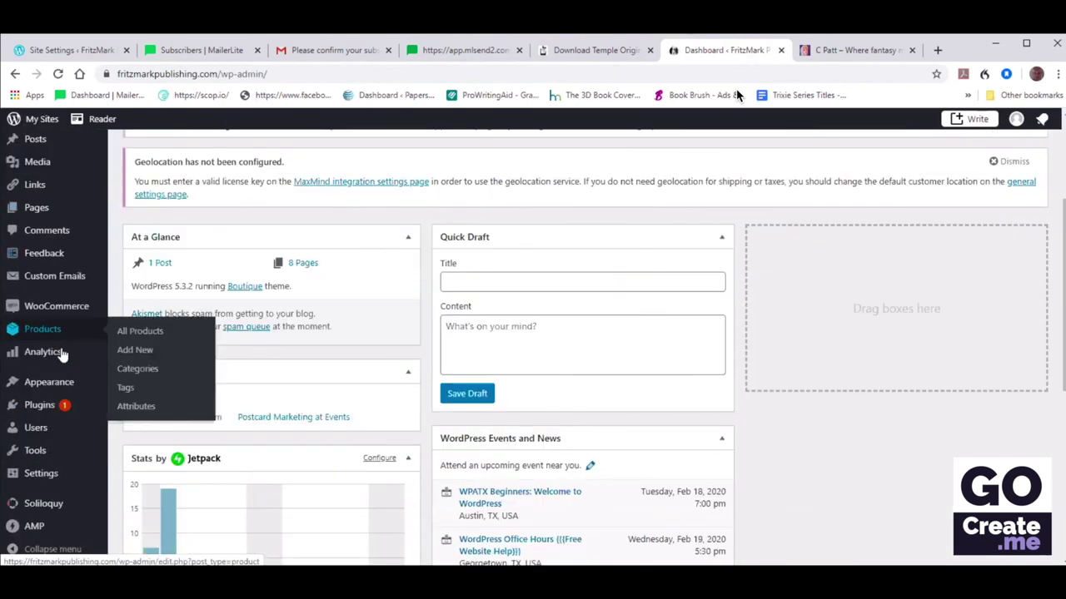
{"action": "mouse_move", "coordinate": [25, 383]}
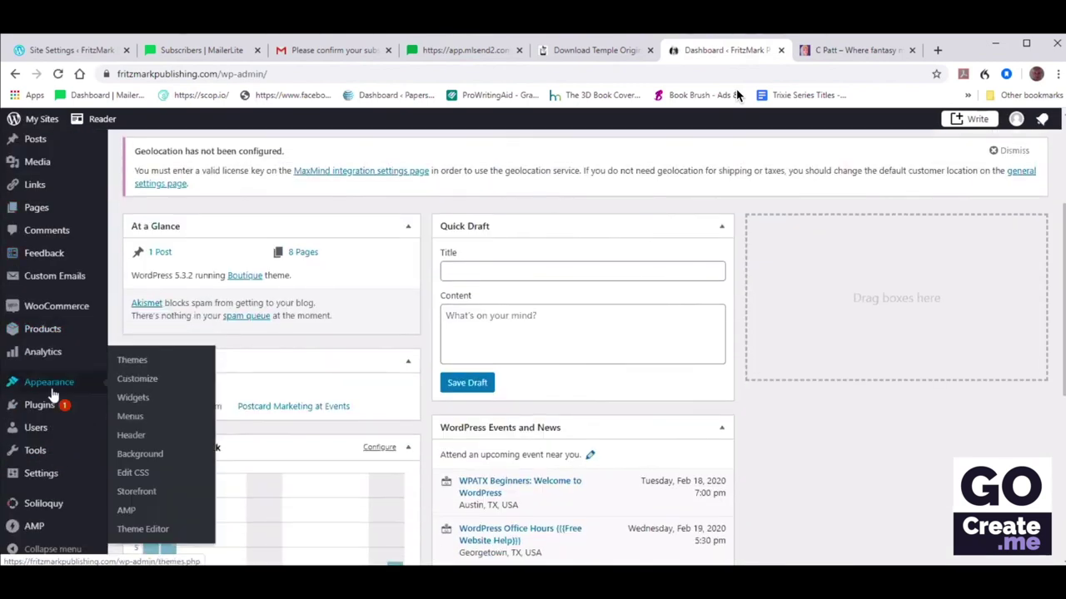
{"action": "left_click", "coordinate": [132, 399]}
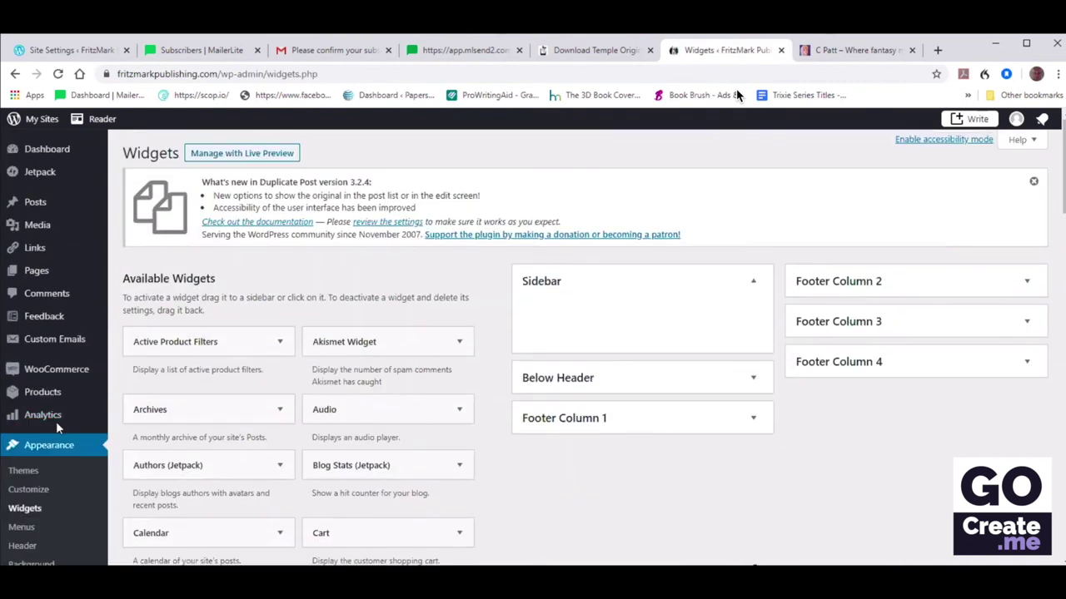
{"action": "left_click", "coordinate": [38, 509]}
Step: Add an Image widget to Footer Column 2
{"action": "scroll", "coordinate": [297, 469], "scroll_direction": "down", "scroll_amount": 4}
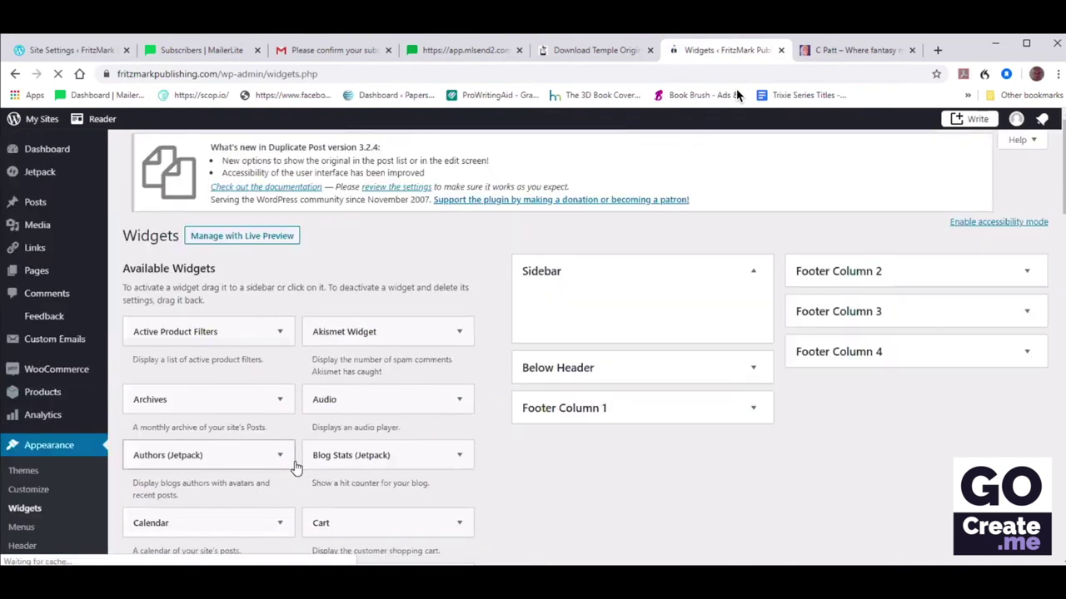
{"action": "scroll", "coordinate": [295, 468], "scroll_direction": "down", "scroll_amount": 4}
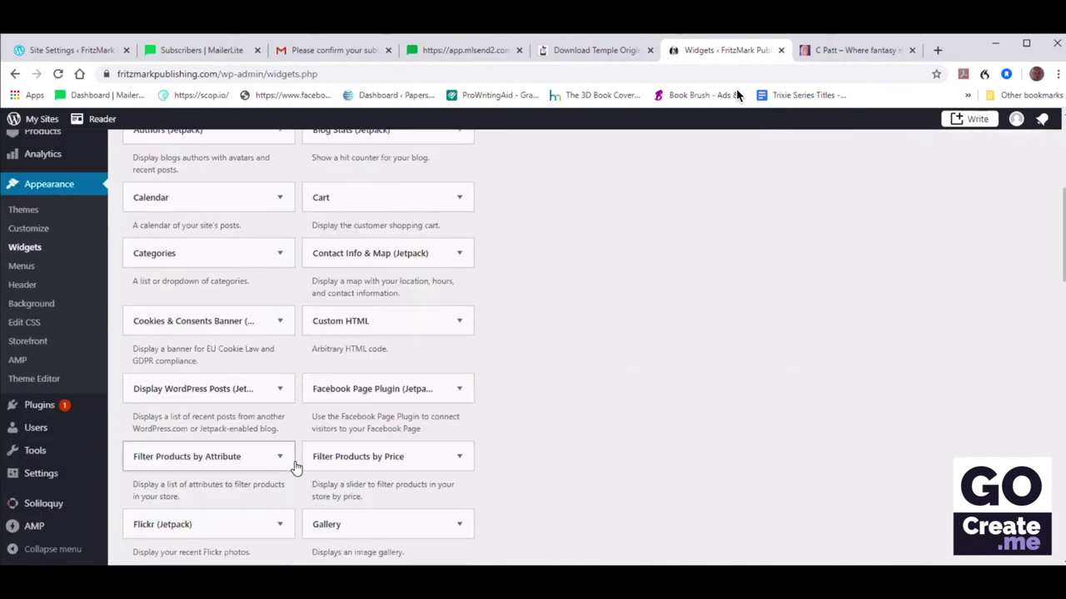
{"action": "scroll", "coordinate": [298, 466], "scroll_direction": "down", "scroll_amount": 1}
{"action": "scroll", "coordinate": [613, 473], "scroll_direction": "down", "scroll_amount": 1}
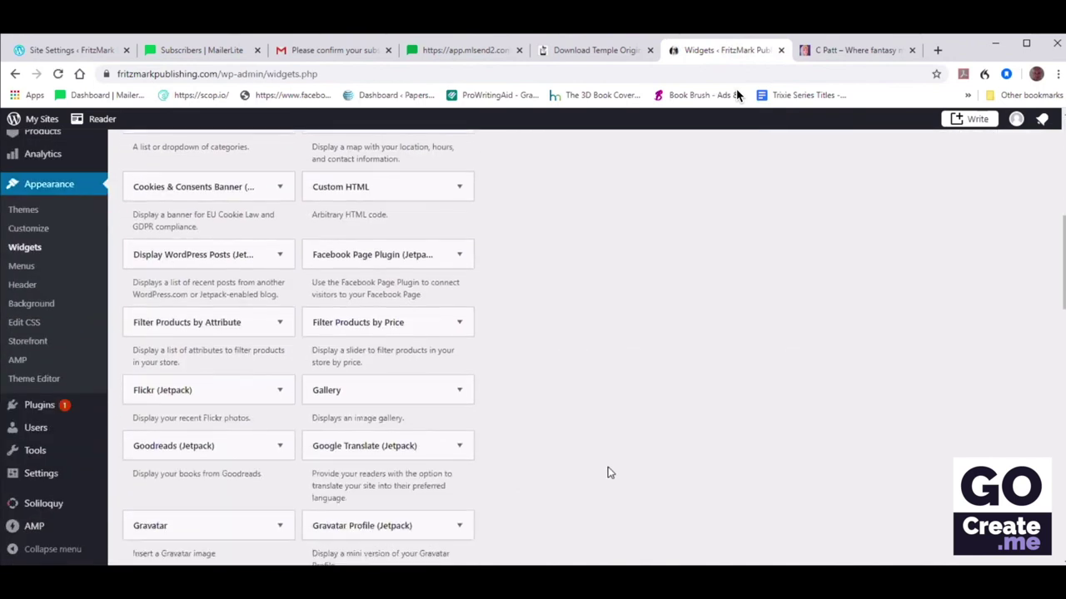
{"action": "scroll", "coordinate": [608, 473], "scroll_direction": "down", "scroll_amount": 1}
{"action": "scroll", "coordinate": [608, 473], "scroll_direction": "down", "scroll_amount": 2}
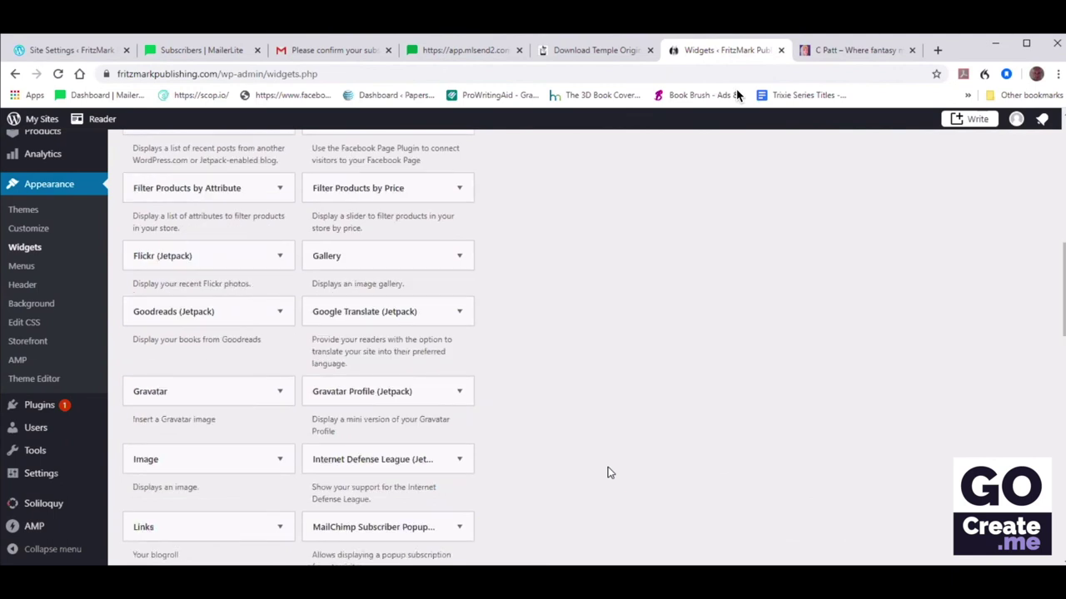
{"action": "left_click", "coordinate": [185, 404]}
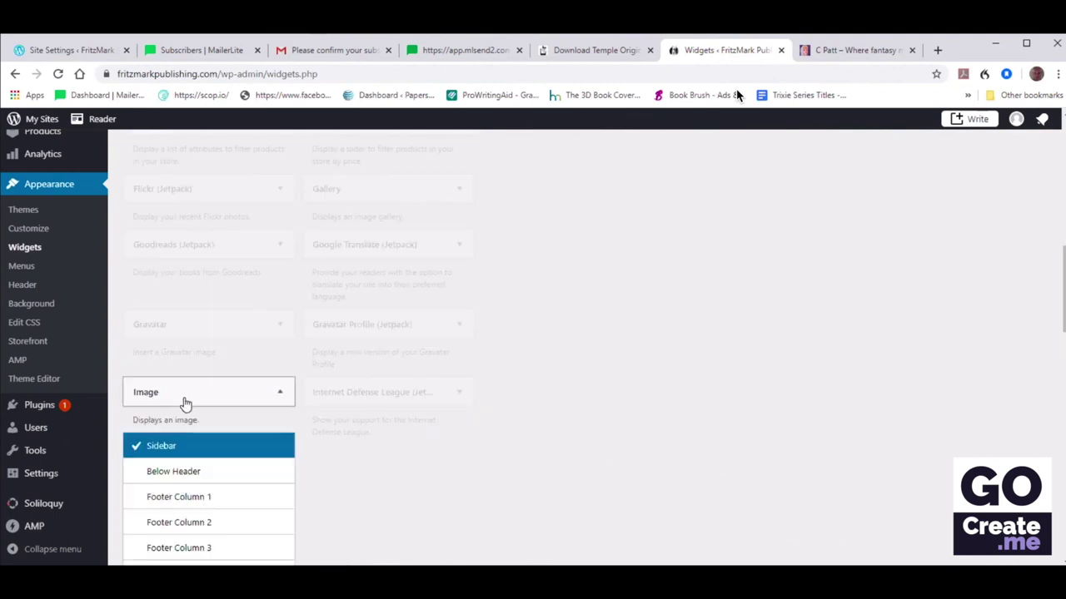
{"action": "scroll", "coordinate": [186, 407], "scroll_direction": "down", "scroll_amount": 1}
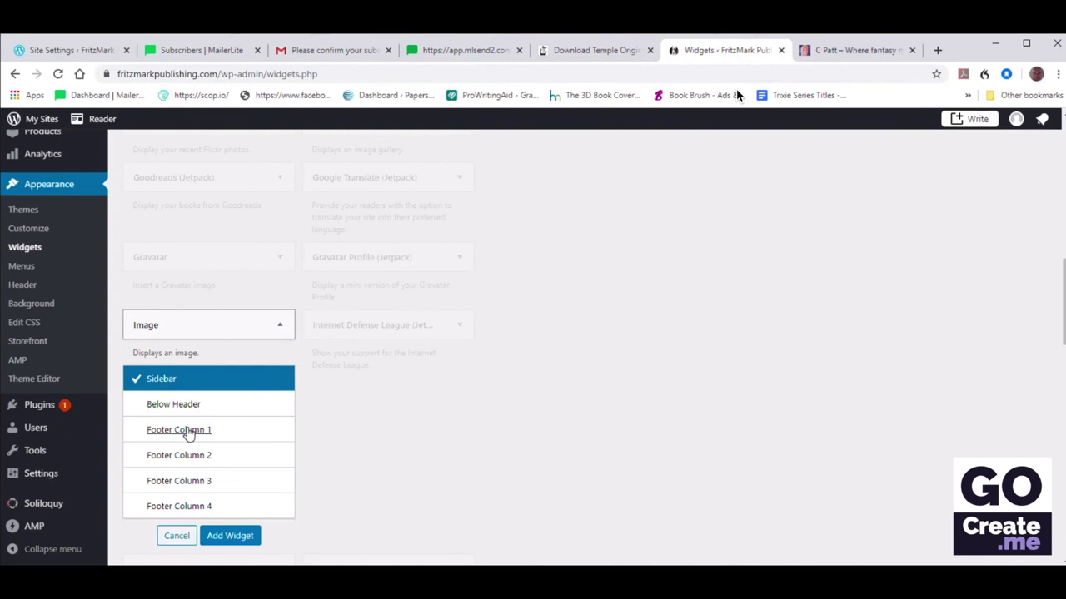
{"action": "left_click", "coordinate": [191, 456]}
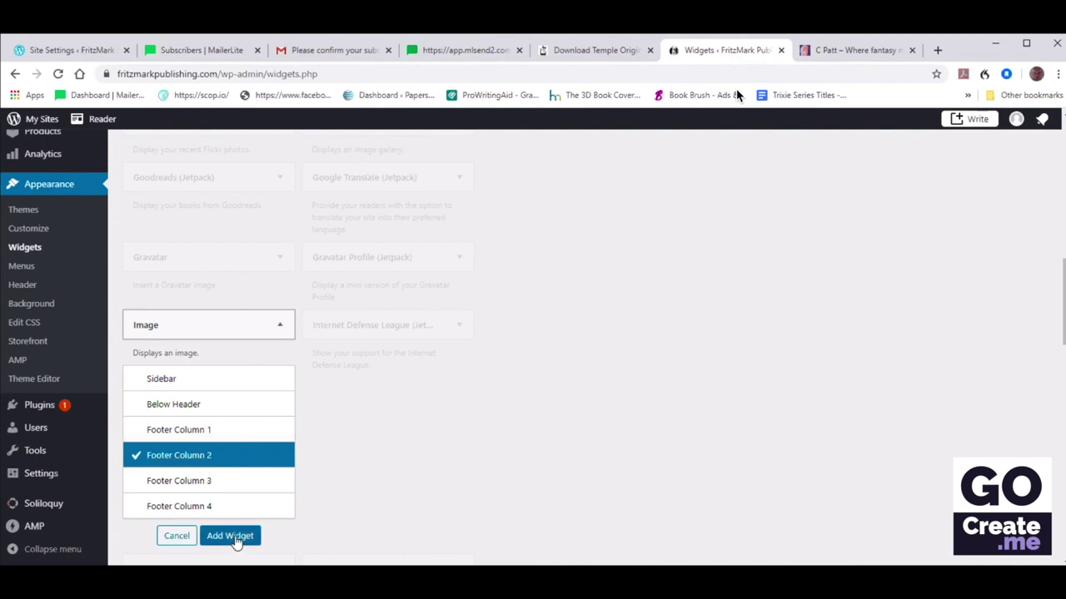
{"action": "left_click", "coordinate": [231, 537]}
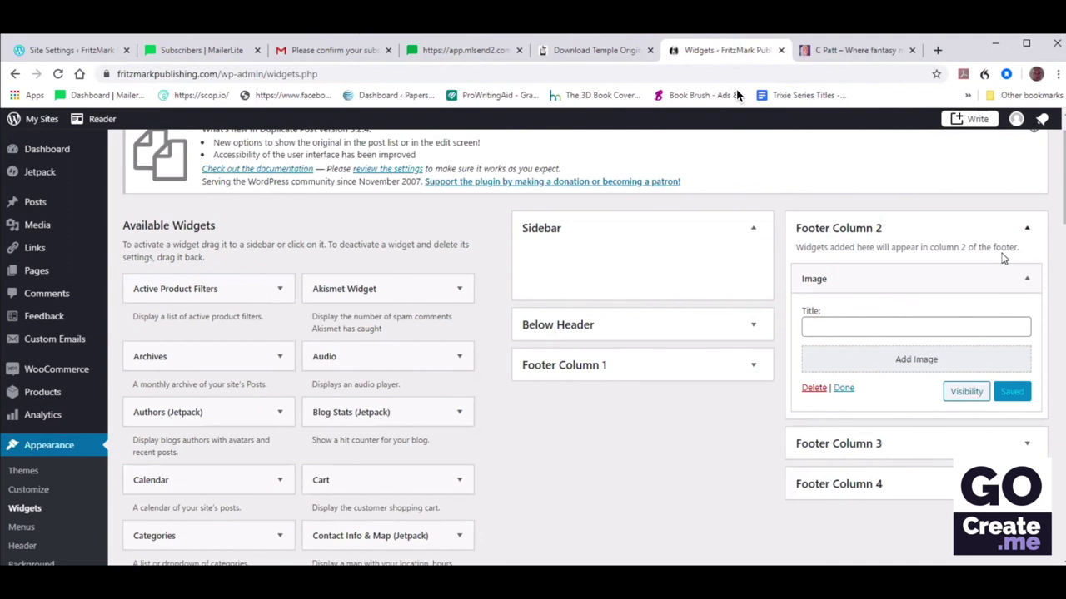
Step: Upload trmple.jpg, the Temple Origins book cover, as the Footer Column 2 widget's image
{"action": "left_click", "coordinate": [874, 360]}
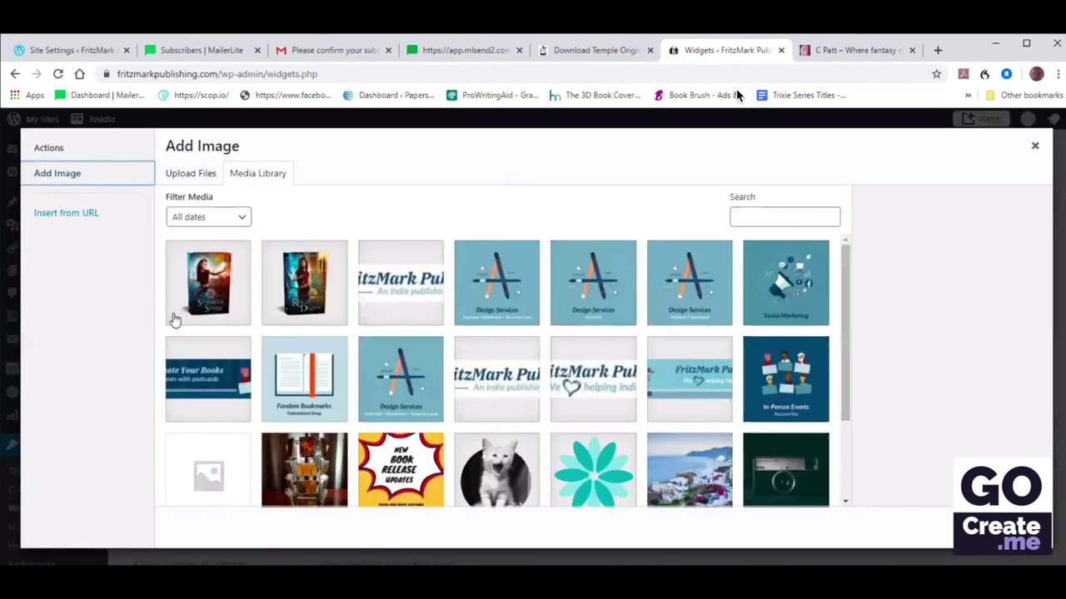
{"action": "scroll", "coordinate": [542, 368], "scroll_direction": "down", "scroll_amount": 3}
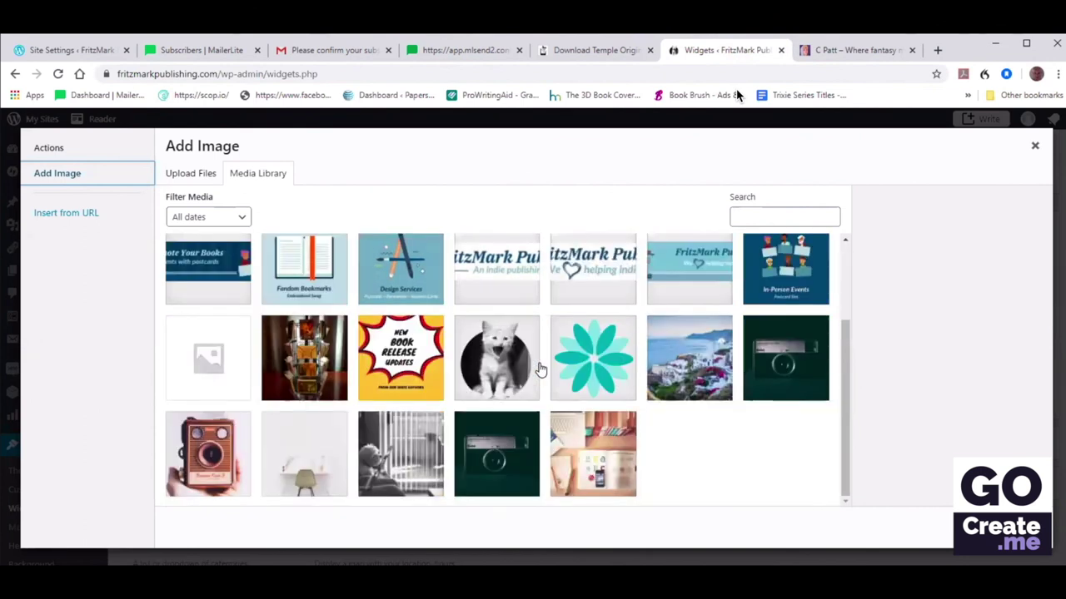
{"action": "scroll", "coordinate": [542, 369], "scroll_direction": "up", "scroll_amount": 3}
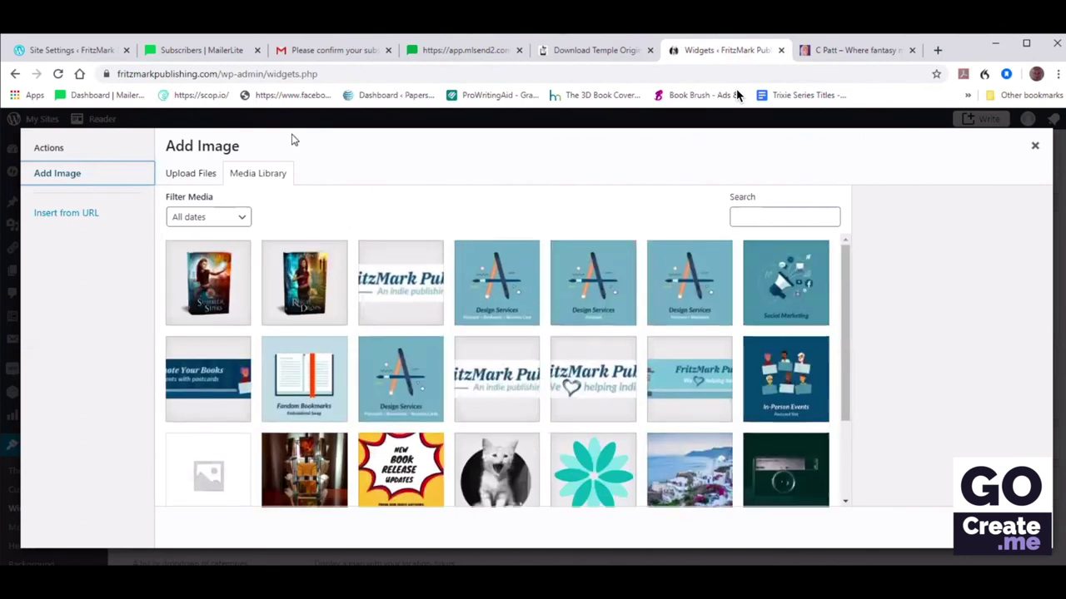
{"action": "left_click", "coordinate": [214, 177]}
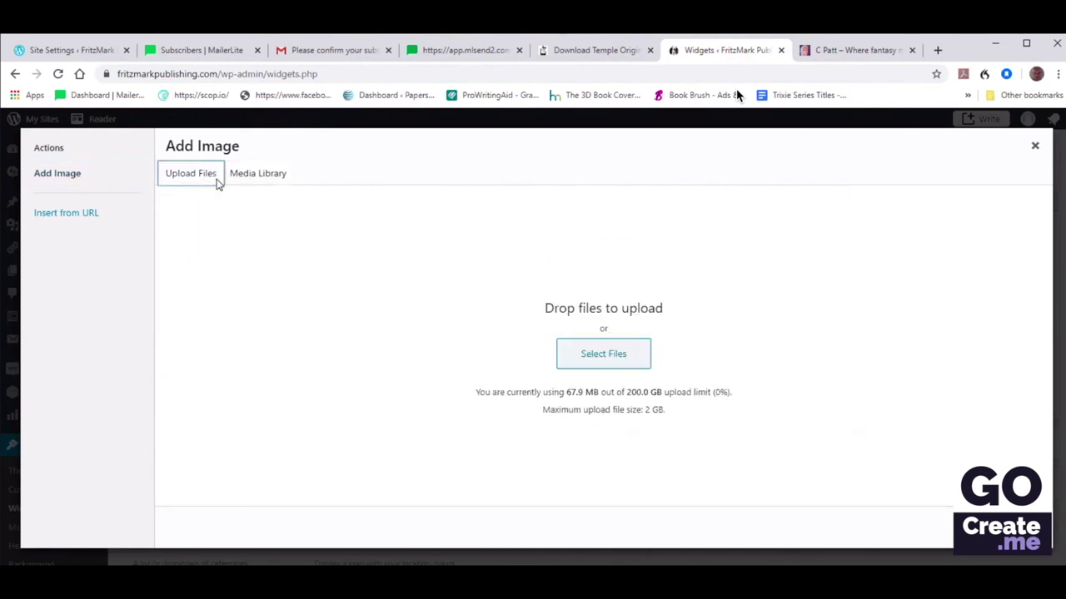
{"action": "left_click", "coordinate": [617, 364]}
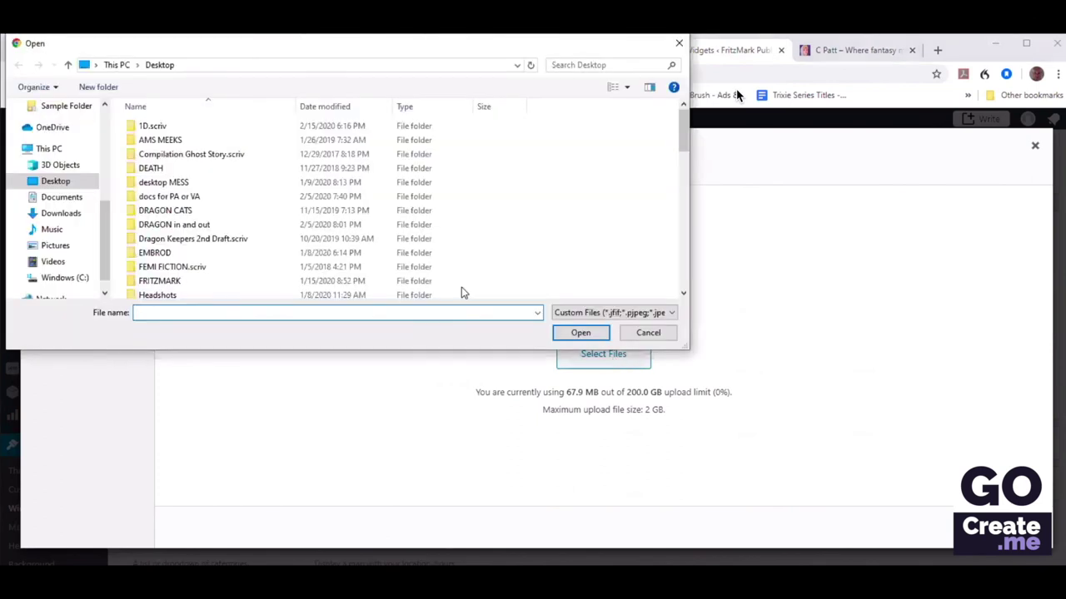
{"action": "scroll", "coordinate": [440, 252], "scroll_direction": "down", "scroll_amount": 5}
{"action": "scroll", "coordinate": [441, 257], "scroll_direction": "down", "scroll_amount": 1}
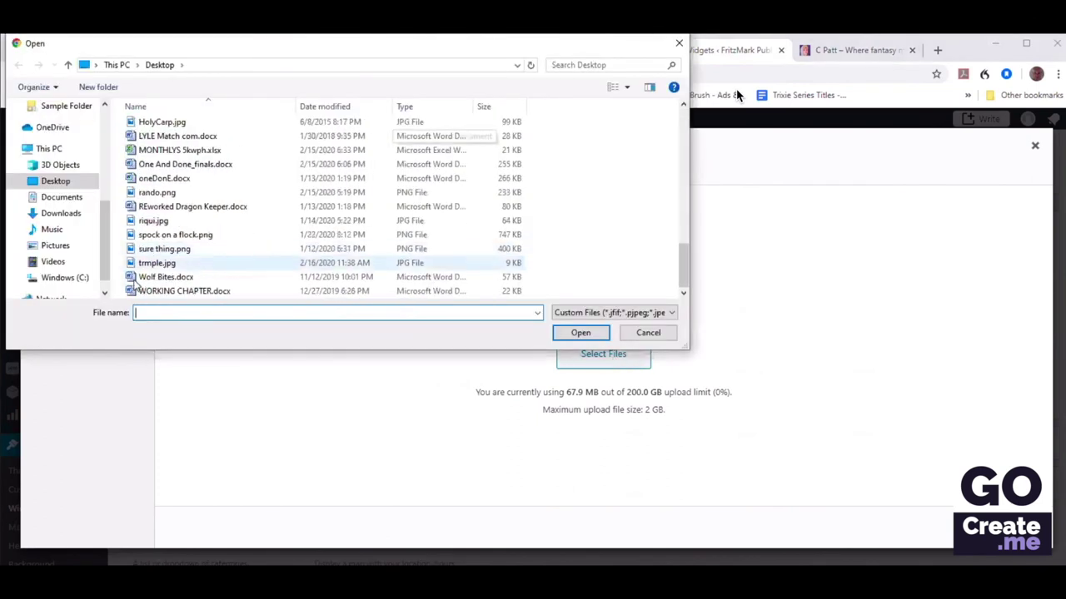
{"action": "left_click", "coordinate": [179, 263]}
{"action": "left_click", "coordinate": [585, 332]}
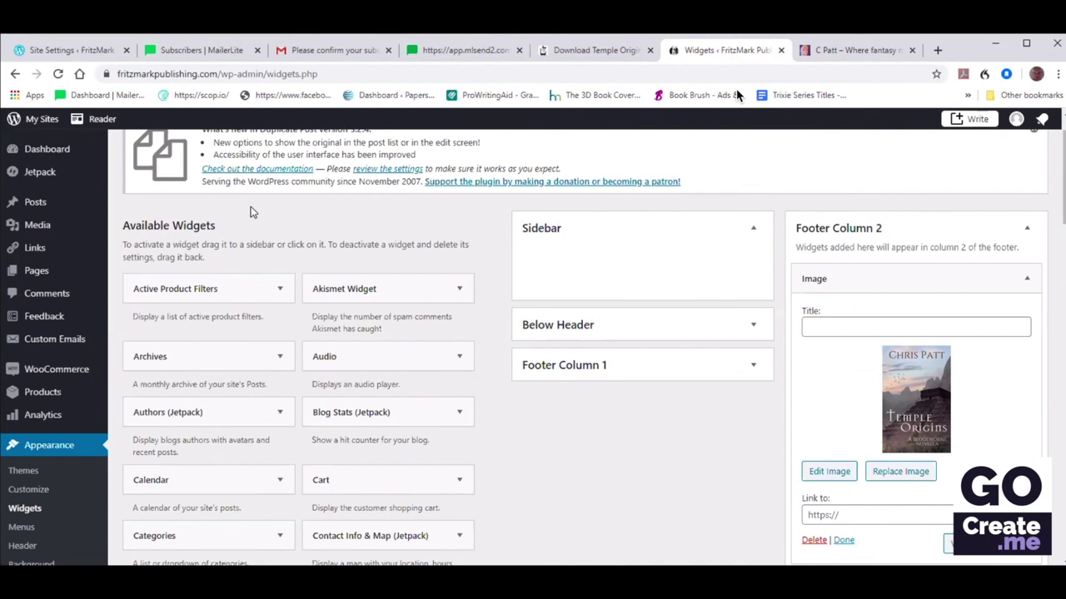
{"action": "left_click", "coordinate": [216, 52]}
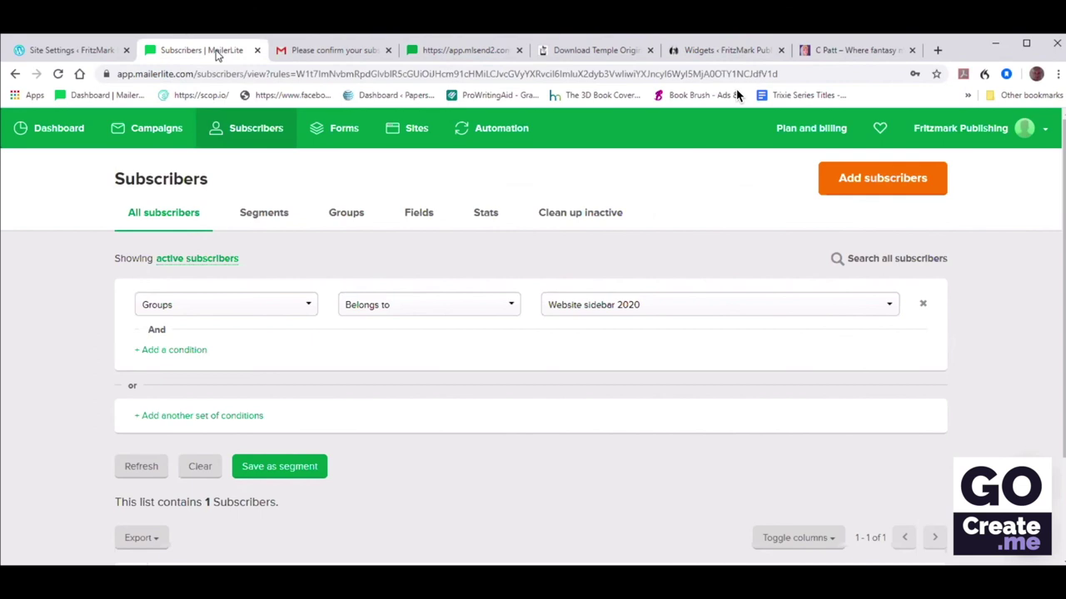
Step: Show MailerLite's Embedded forms list under Forms
{"action": "left_click", "coordinate": [340, 133]}
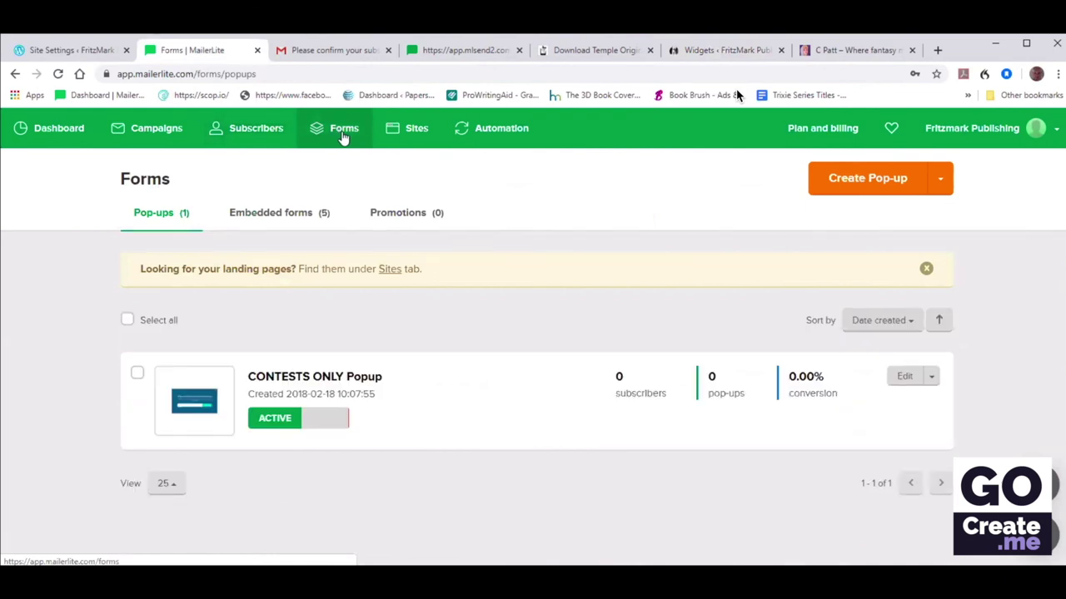
{"action": "left_click", "coordinate": [308, 214]}
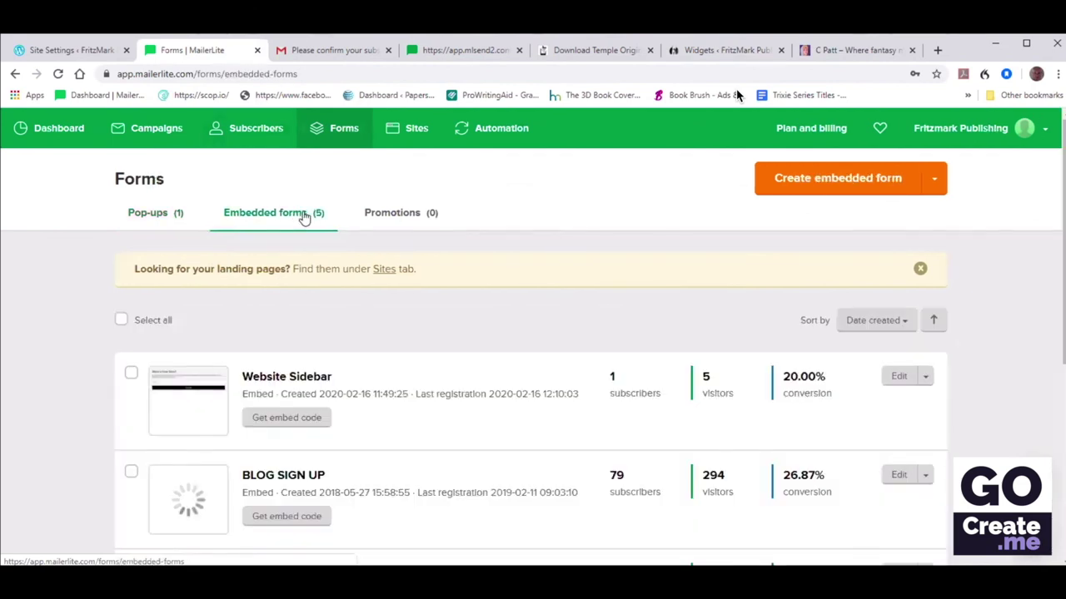
{"action": "scroll", "coordinate": [305, 217], "scroll_direction": "down", "scroll_amount": 1}
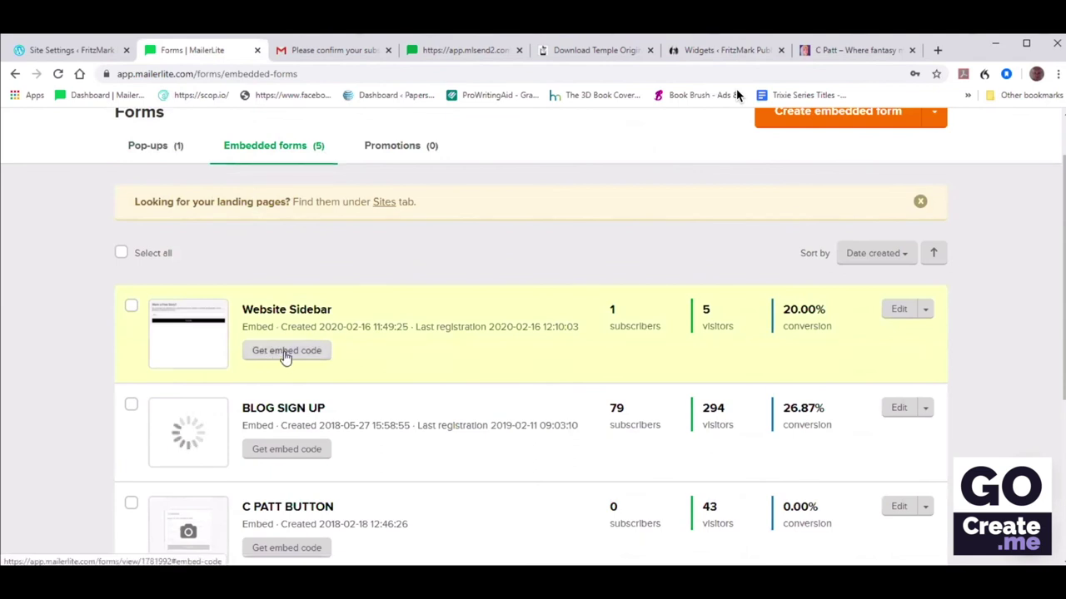
Step: Copy the Website Sidebar form's landing-page Share URL from its embed code details
{"action": "left_click", "coordinate": [286, 350]}
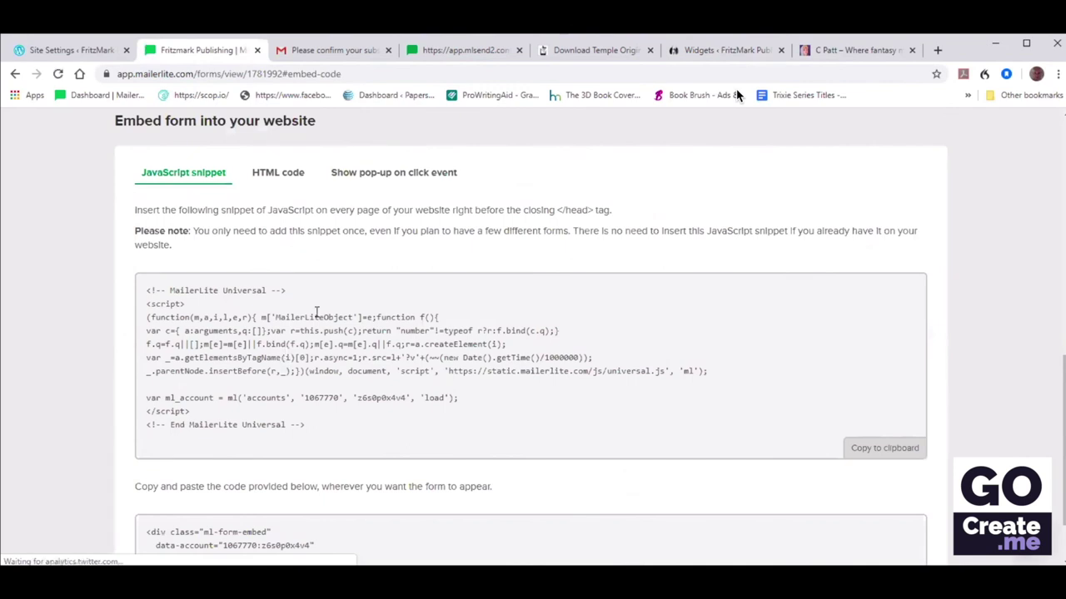
{"action": "scroll", "coordinate": [72, 270], "scroll_direction": "down", "scroll_amount": 1}
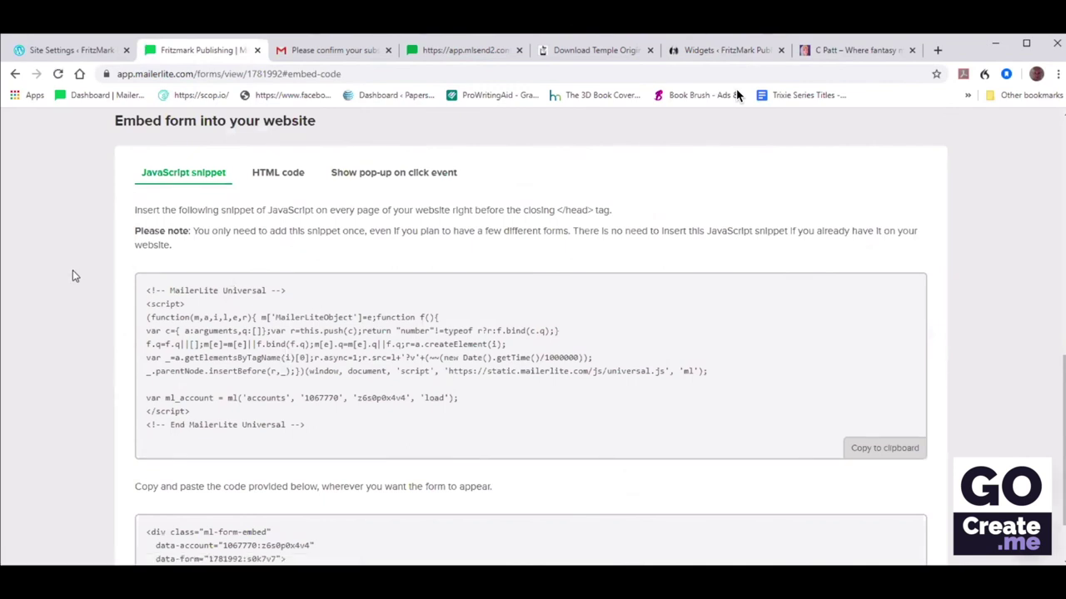
{"action": "scroll", "coordinate": [73, 270], "scroll_direction": "up", "scroll_amount": 2}
{"action": "scroll", "coordinate": [72, 271], "scroll_direction": "up", "scroll_amount": 1}
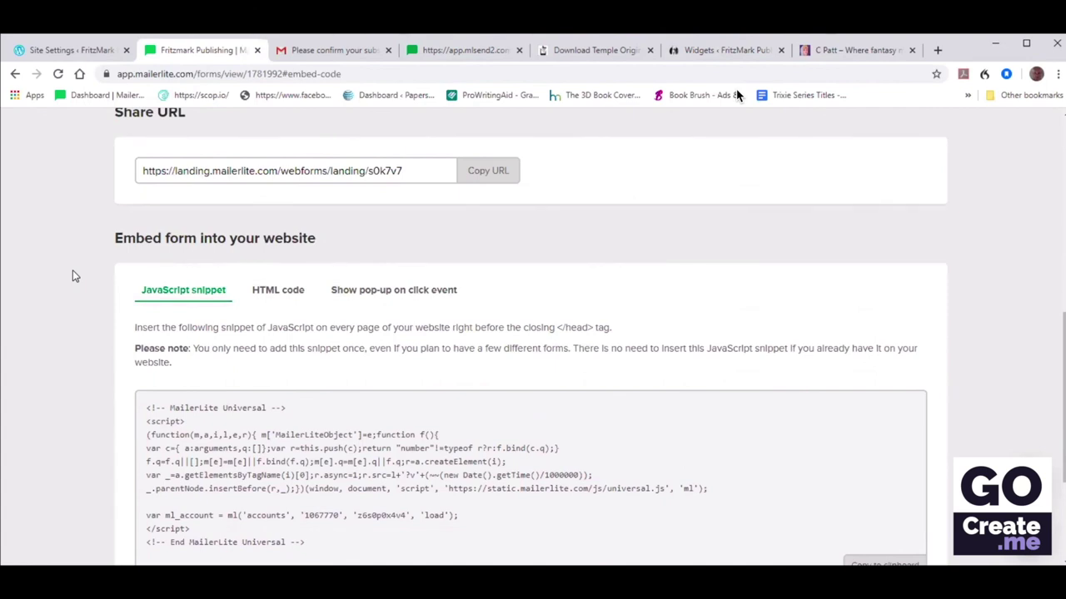
{"action": "left_click", "coordinate": [491, 173]}
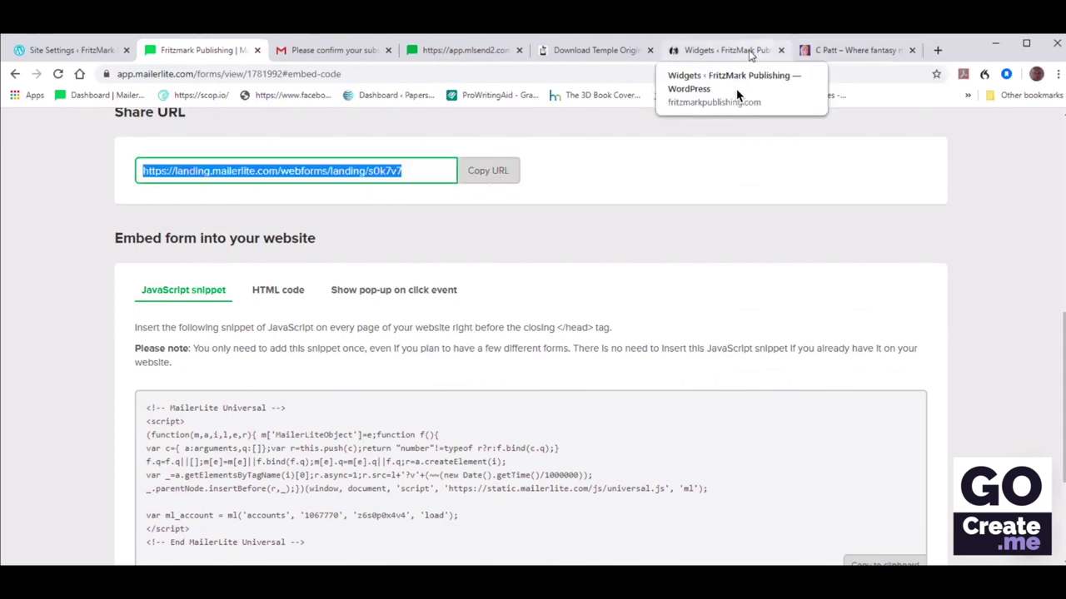
{"action": "left_click", "coordinate": [749, 52]}
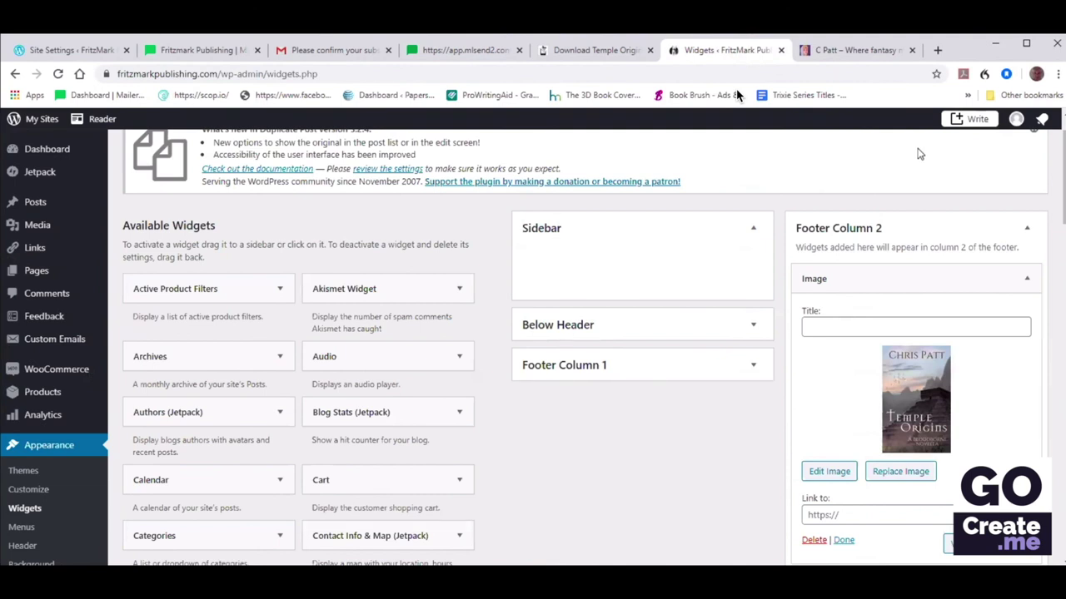
Step: Paste the MailerLite URL as the cover image's link, set it to open in a new tab, and save
{"action": "scroll", "coordinate": [899, 316], "scroll_direction": "down", "scroll_amount": 1}
{"action": "left_click", "coordinate": [870, 450]}
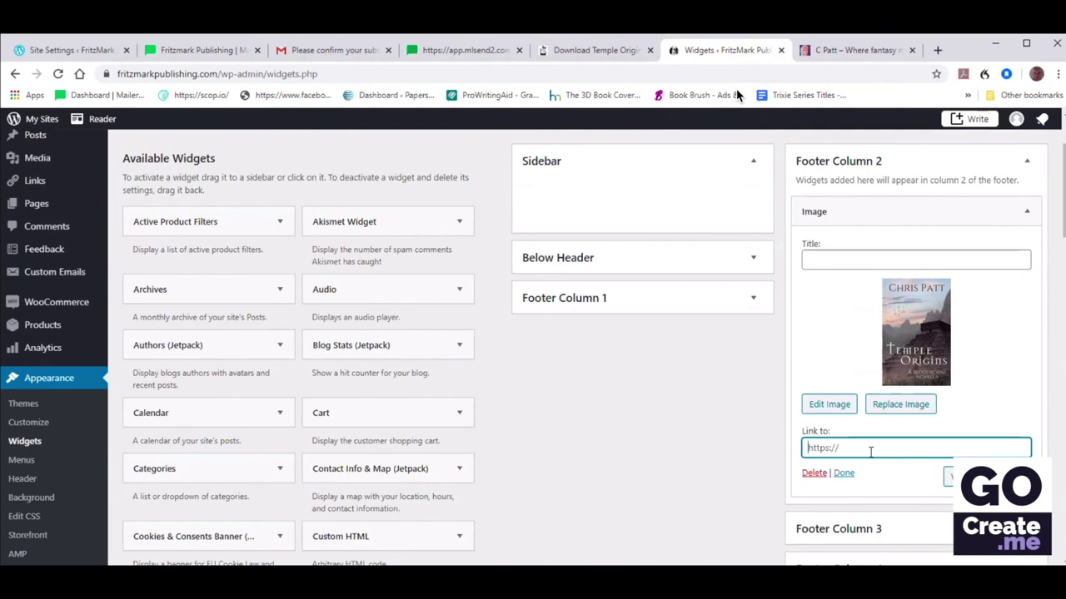
{"action": "type", "text": "https://landing.mailerlite.com/webforms/landing/s0k7v7"}
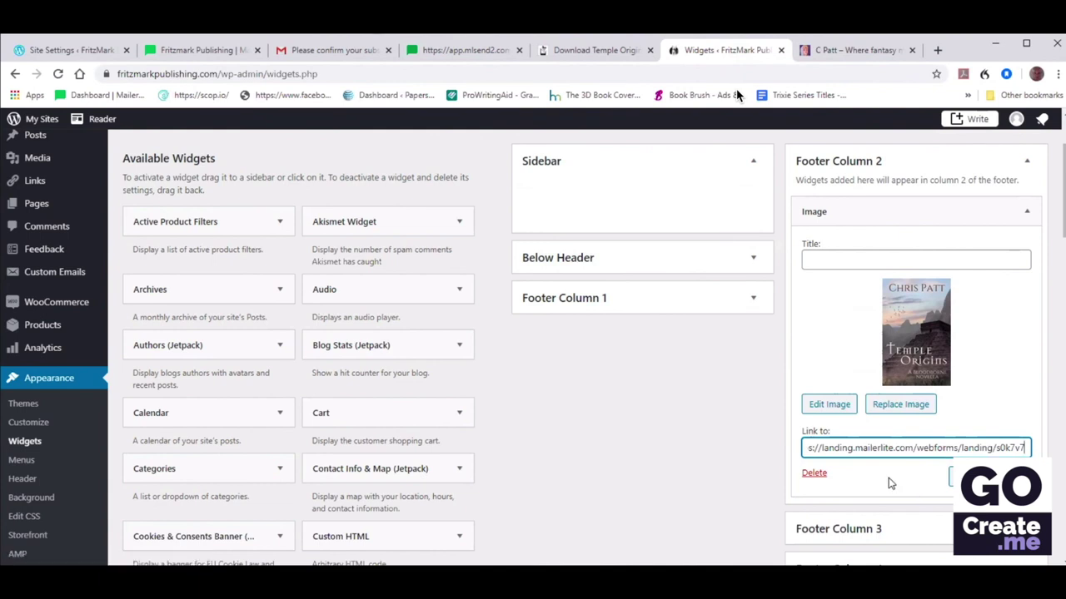
{"action": "left_click", "coordinate": [826, 408]}
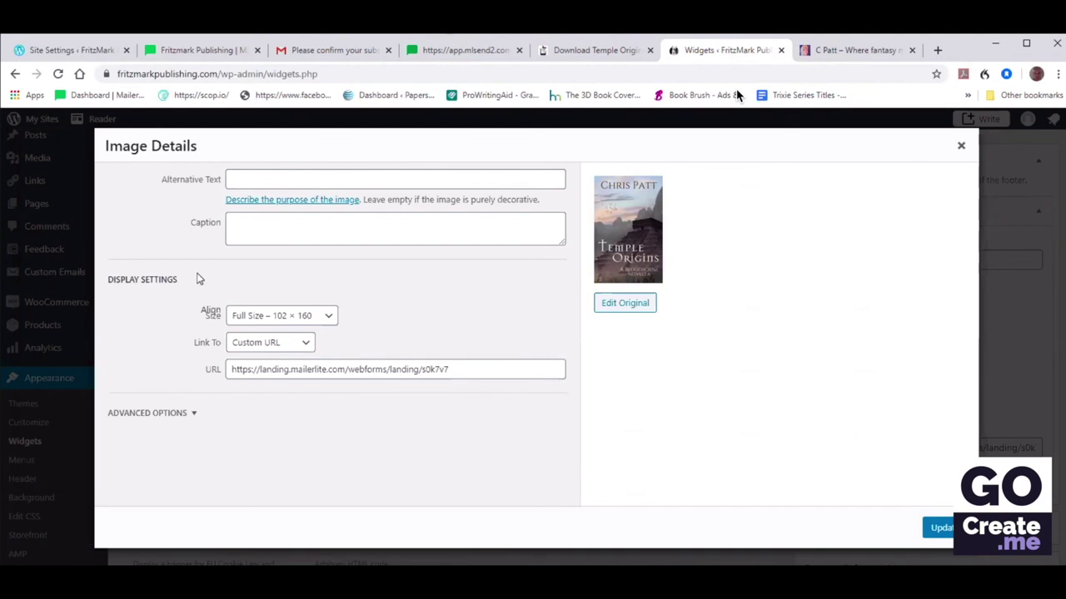
{"action": "left_click", "coordinate": [190, 414]}
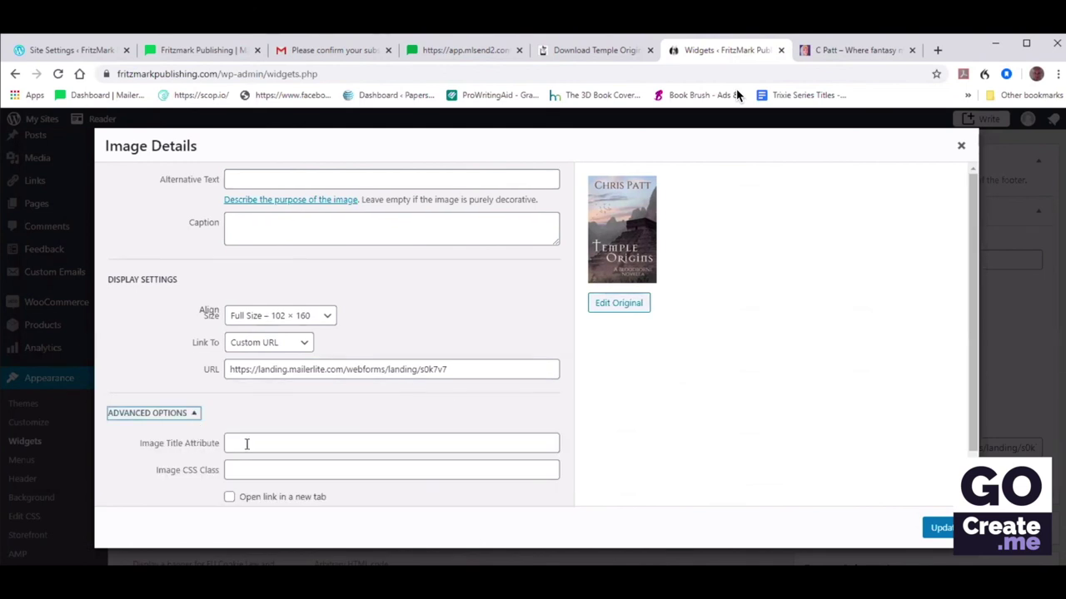
{"action": "left_click", "coordinate": [230, 497]}
{"action": "left_click", "coordinate": [945, 528]}
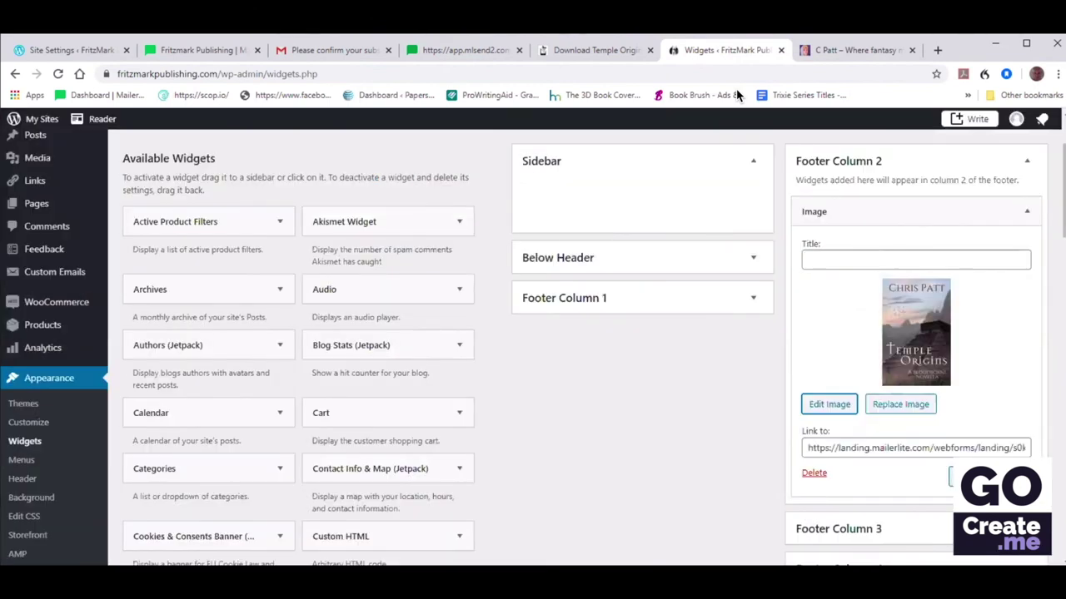
{"action": "left_click", "coordinate": [962, 476]}
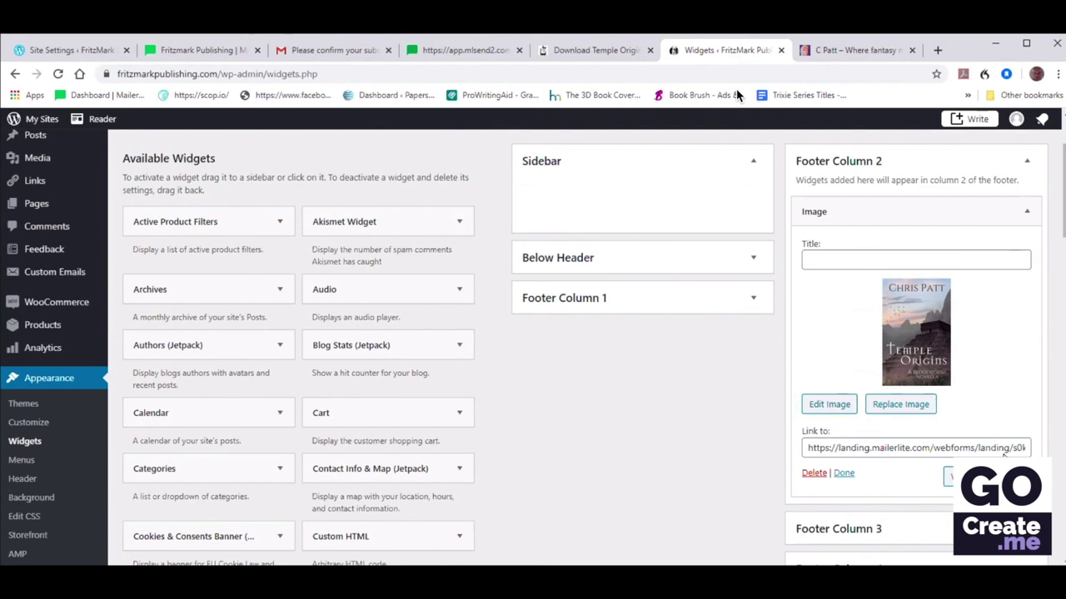
{"action": "left_click", "coordinate": [42, 121]}
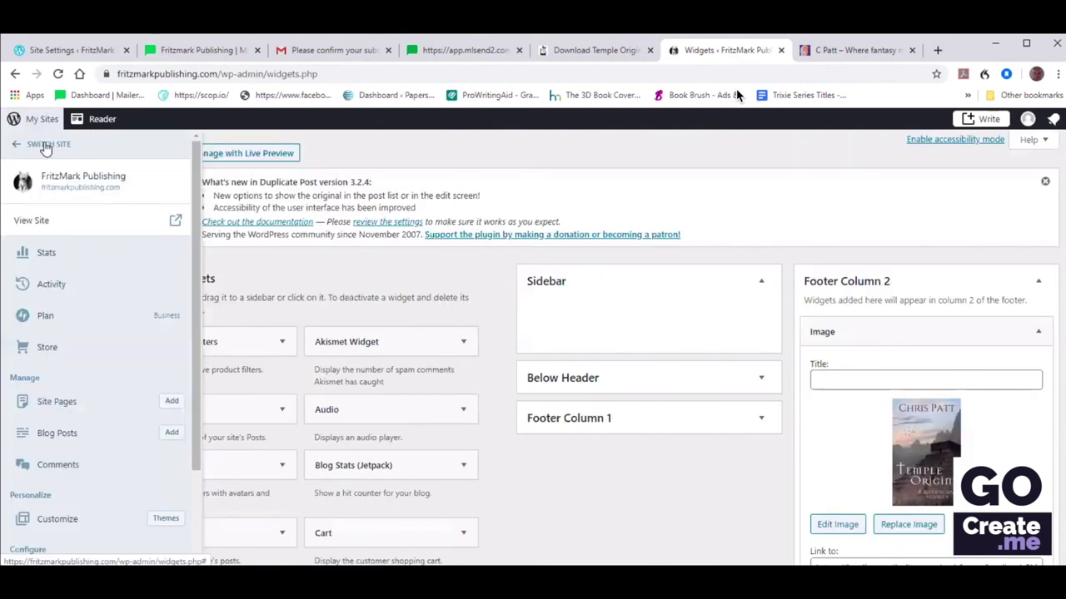
Step: On the live FritzMark site, test that the footer cover opens the landing page, then close it
{"action": "left_click", "coordinate": [60, 184]}
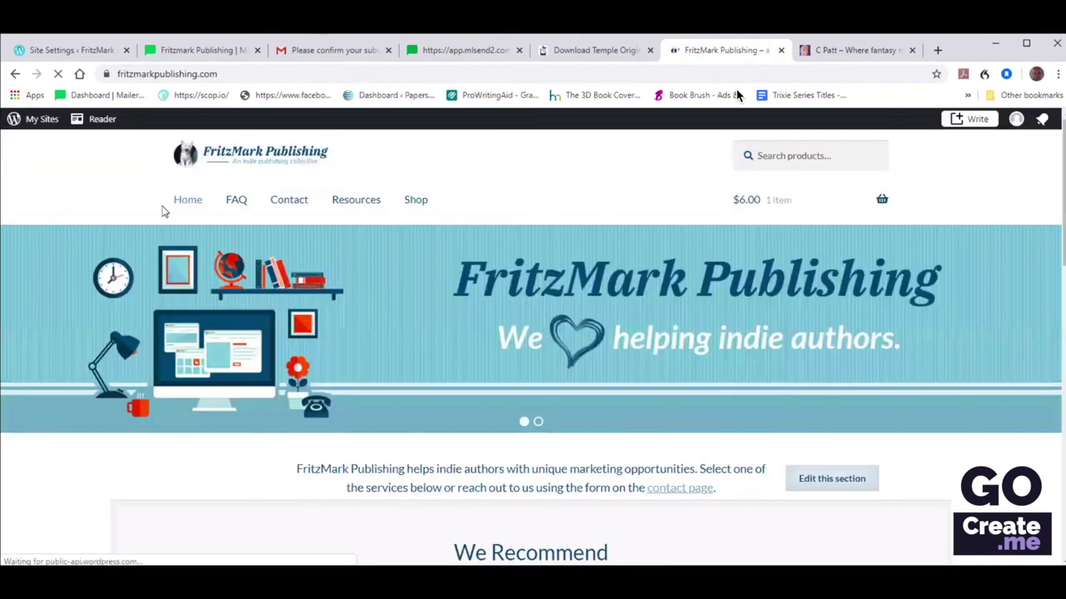
{"action": "scroll", "coordinate": [167, 229], "scroll_direction": "down", "scroll_amount": 15}
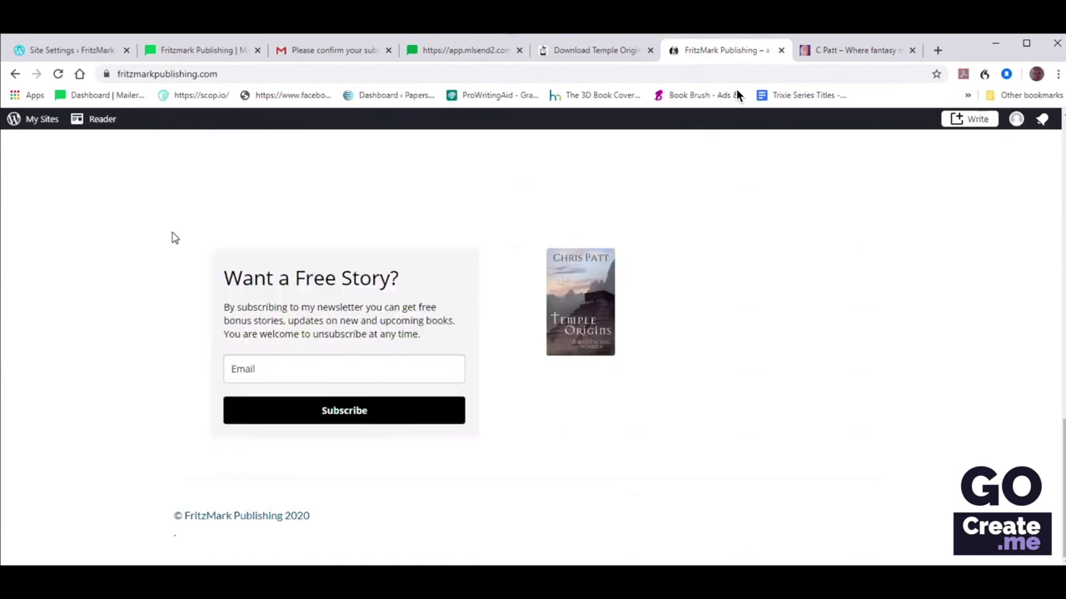
{"action": "left_click", "coordinate": [583, 314]}
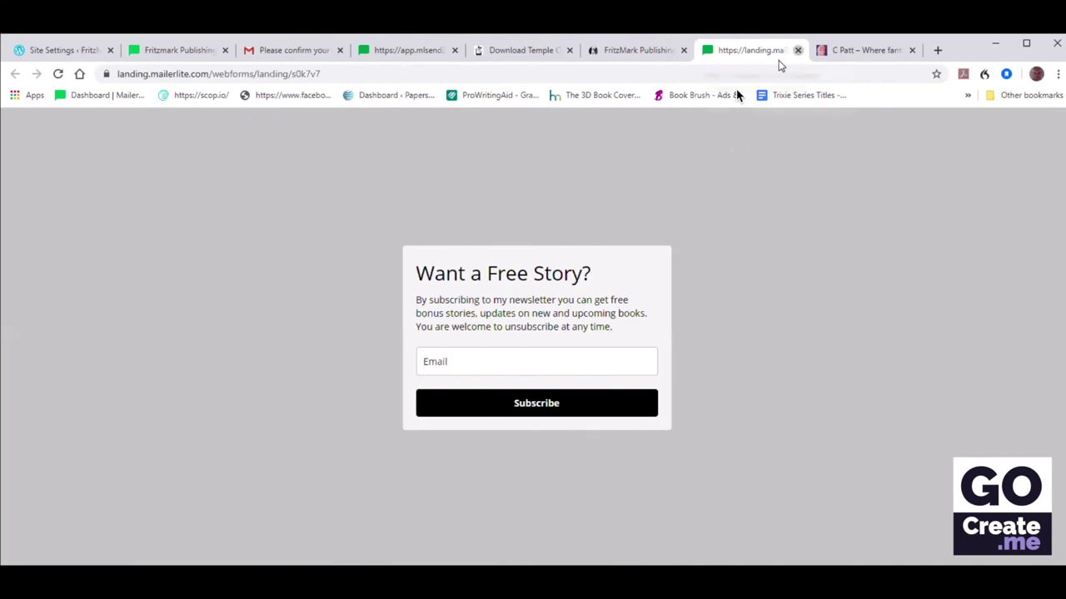
{"action": "left_click", "coordinate": [798, 50]}
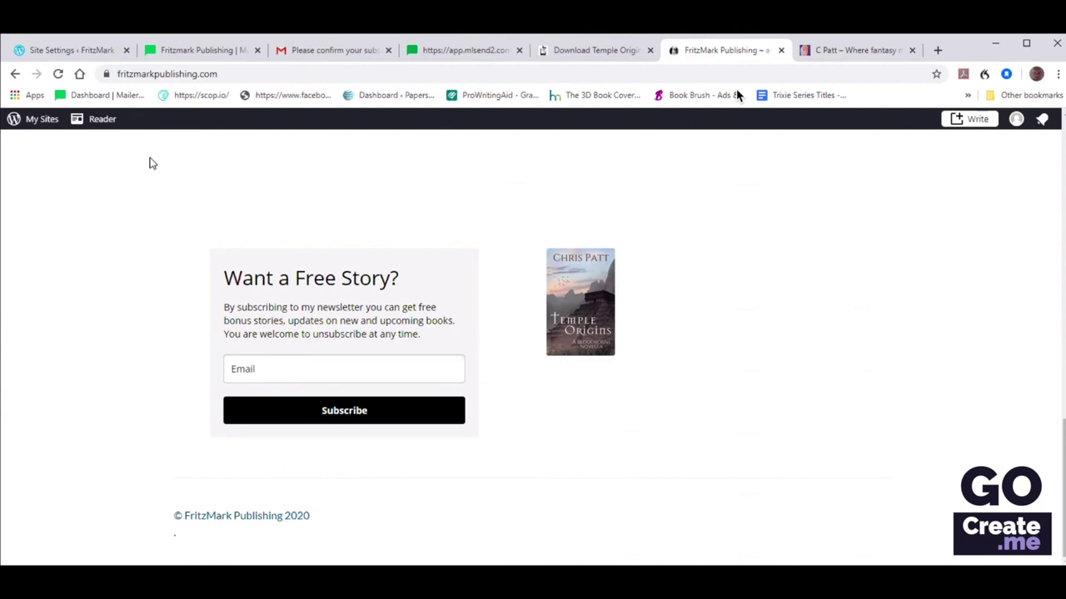
Step: Open Appearance > Menus with the Primary menu selected for editing
{"action": "left_click", "coordinate": [33, 121]}
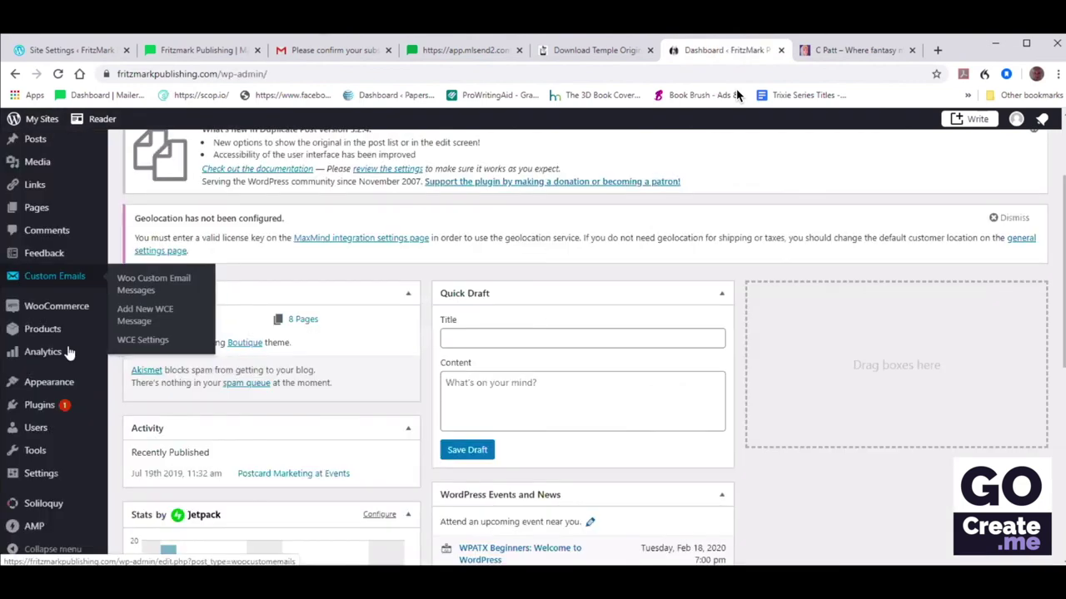
{"action": "mouse_move", "coordinate": [30, 385]}
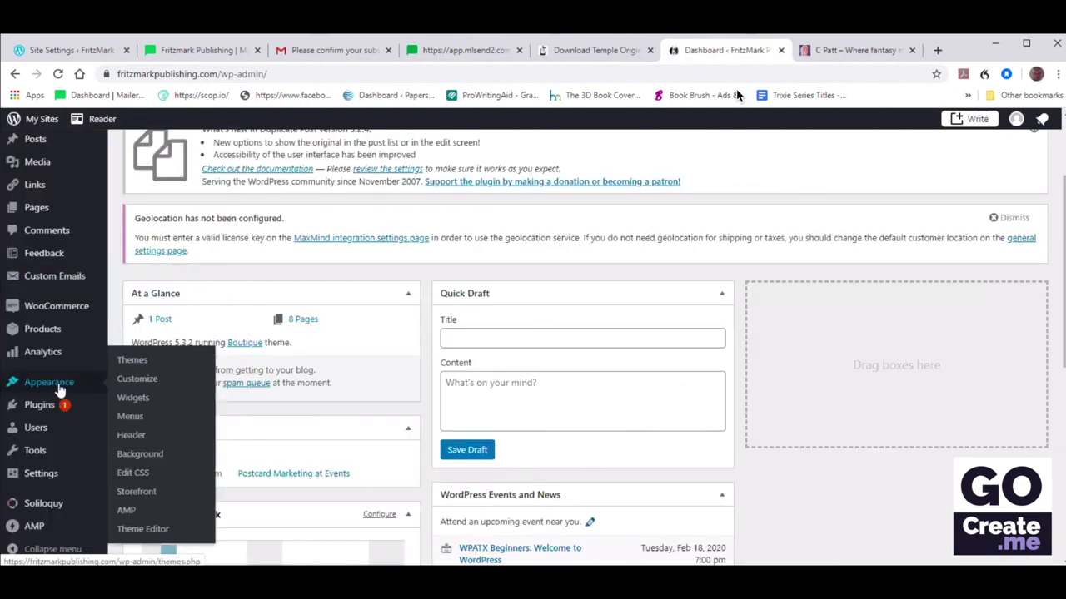
{"action": "left_click", "coordinate": [135, 417]}
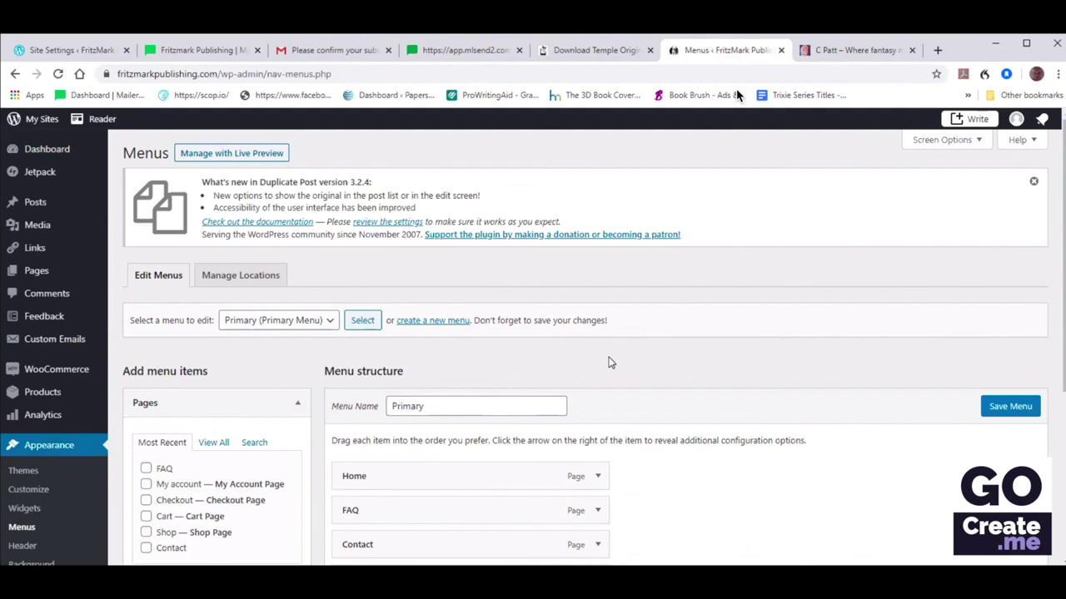
{"action": "scroll", "coordinate": [679, 356], "scroll_direction": "down", "scroll_amount": 1}
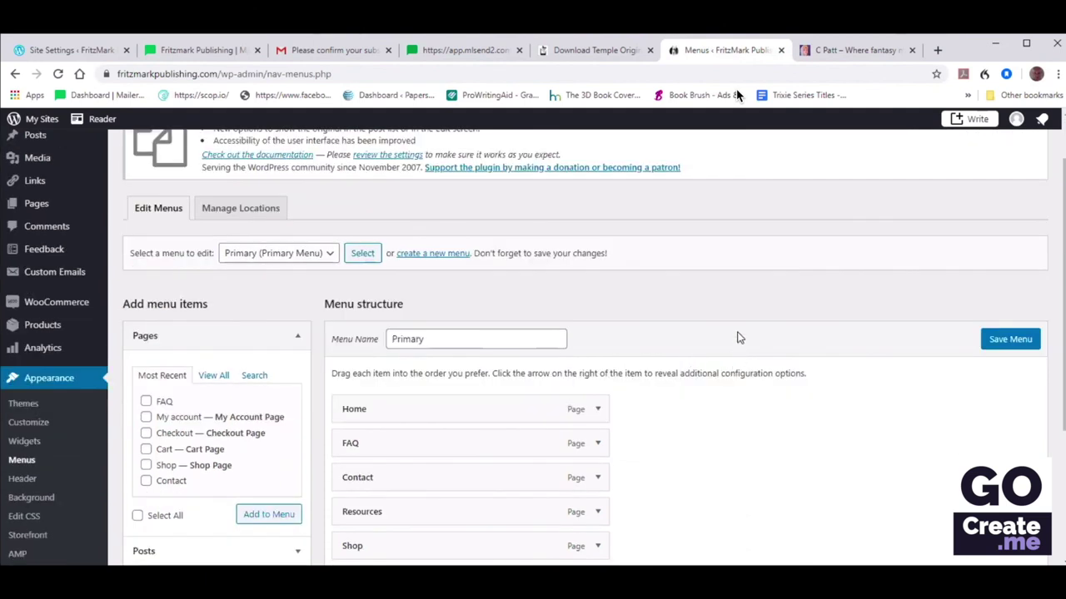
{"action": "scroll", "coordinate": [739, 337], "scroll_direction": "down", "scroll_amount": 1}
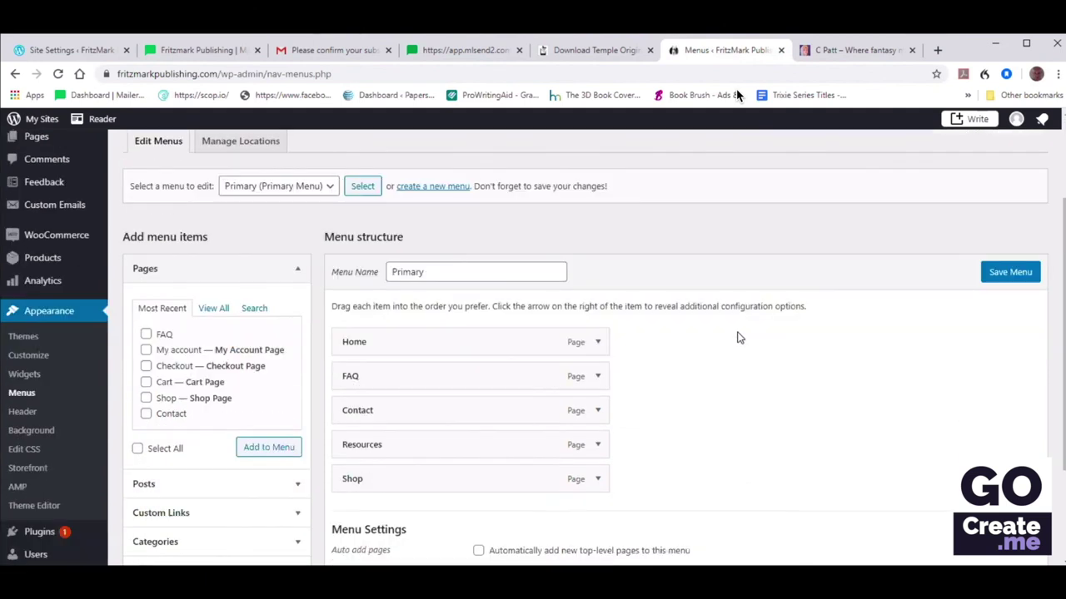
{"action": "scroll", "coordinate": [739, 337], "scroll_direction": "up", "scroll_amount": 1}
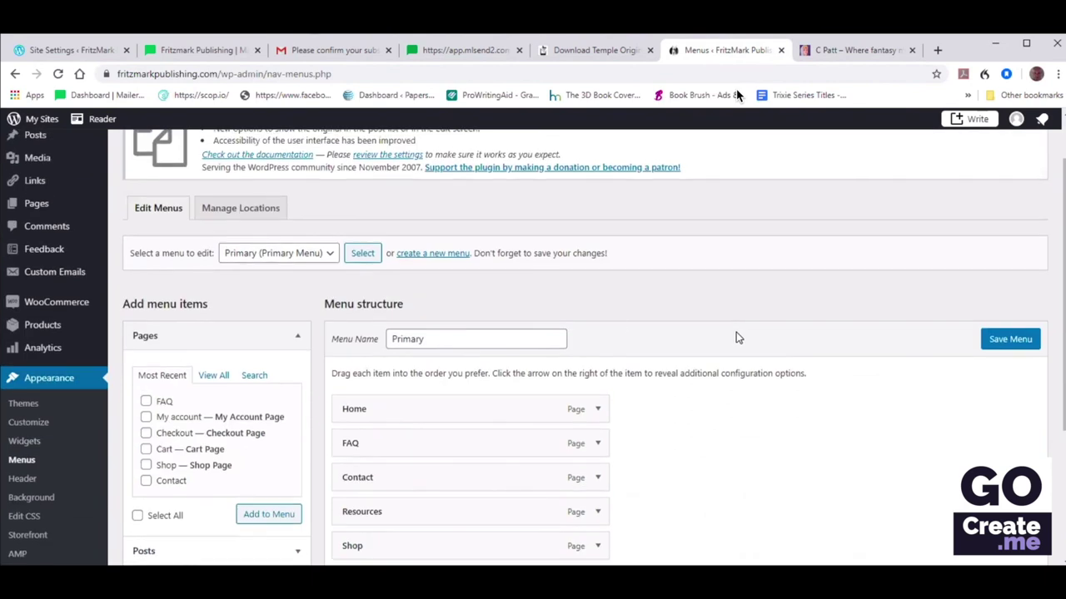
{"action": "left_click", "coordinate": [331, 259]}
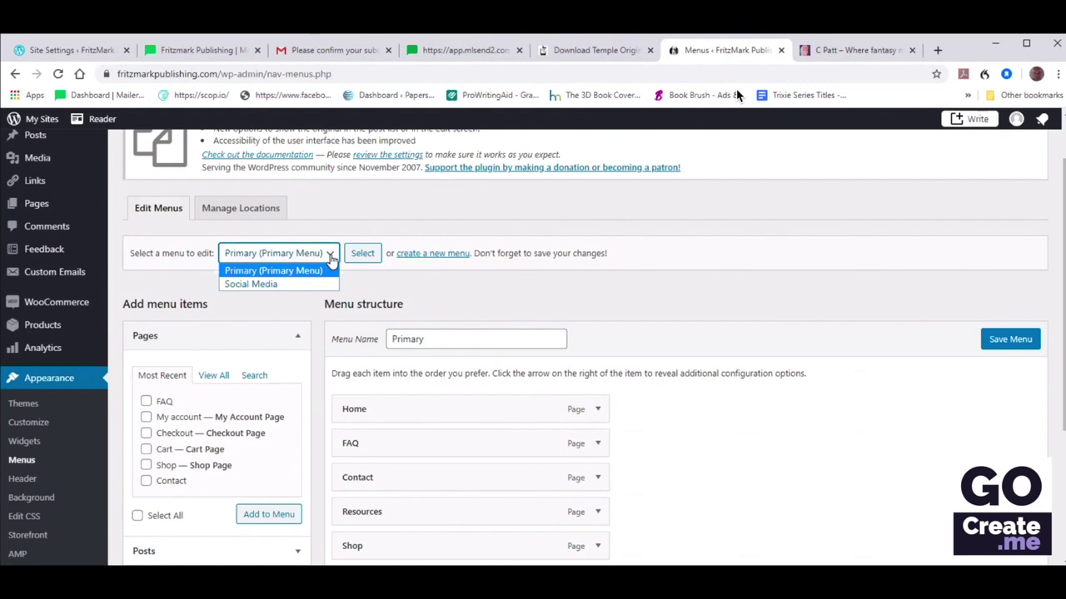
{"action": "left_click", "coordinate": [331, 259]}
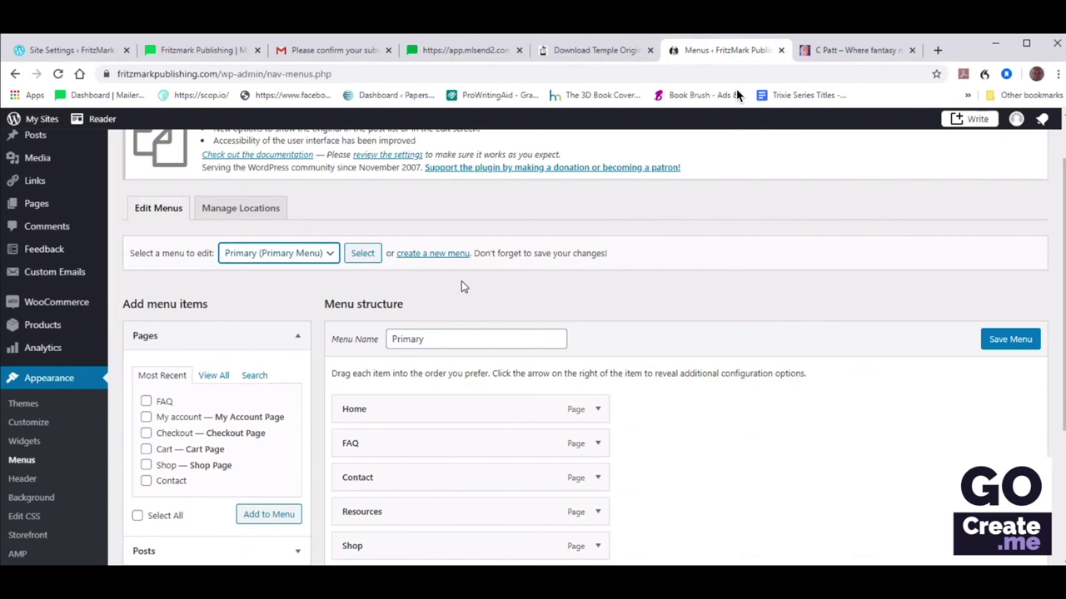
{"action": "scroll", "coordinate": [463, 286], "scroll_direction": "up", "scroll_amount": 1}
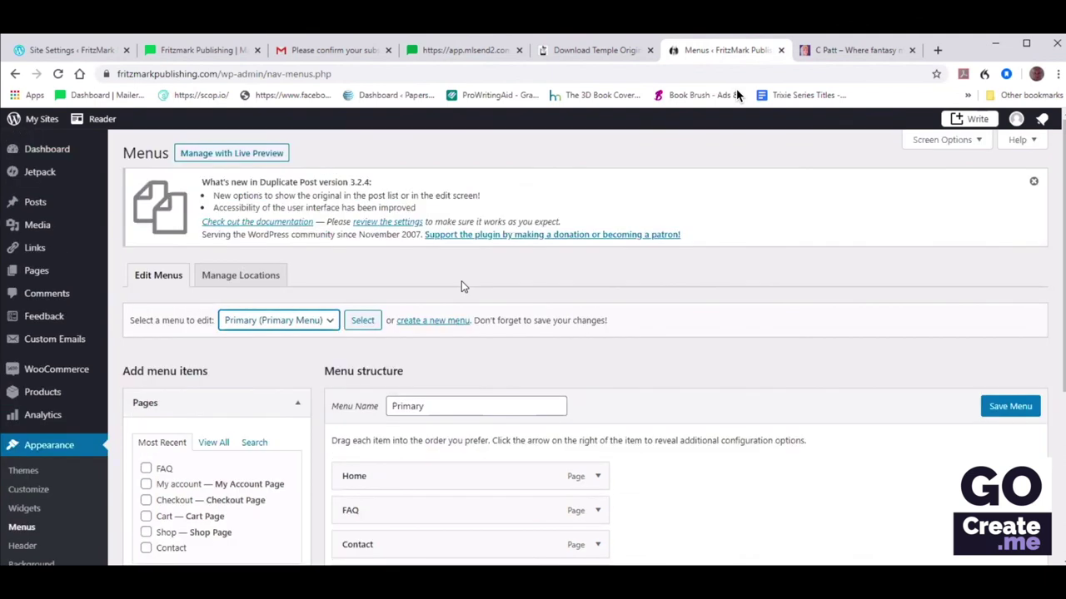
Step: Enable the Link Target option in Screen Options and bring up the Custom Links fields
{"action": "left_click", "coordinate": [972, 141]}
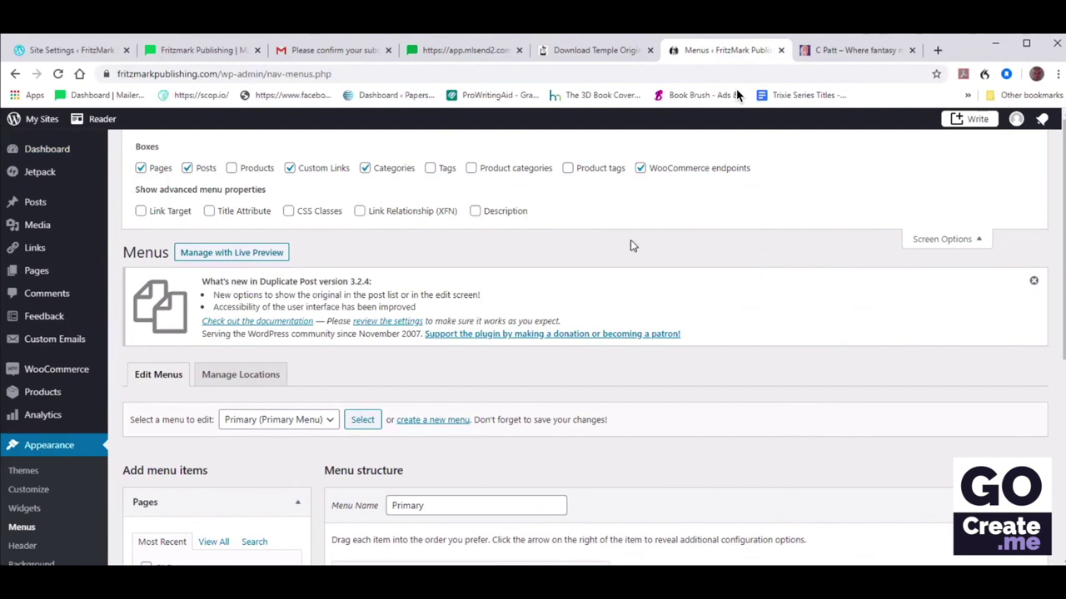
{"action": "left_click", "coordinate": [139, 212]}
{"action": "scroll", "coordinate": [723, 242], "scroll_direction": "down", "scroll_amount": 2}
{"action": "scroll", "coordinate": [722, 242], "scroll_direction": "up", "scroll_amount": 2}
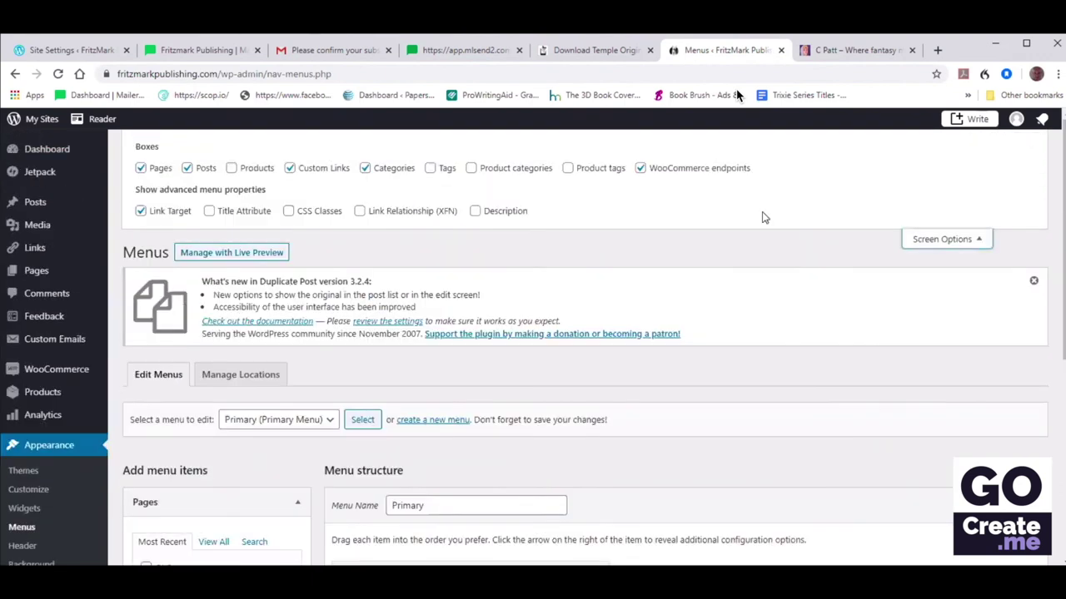
{"action": "left_click", "coordinate": [908, 248]}
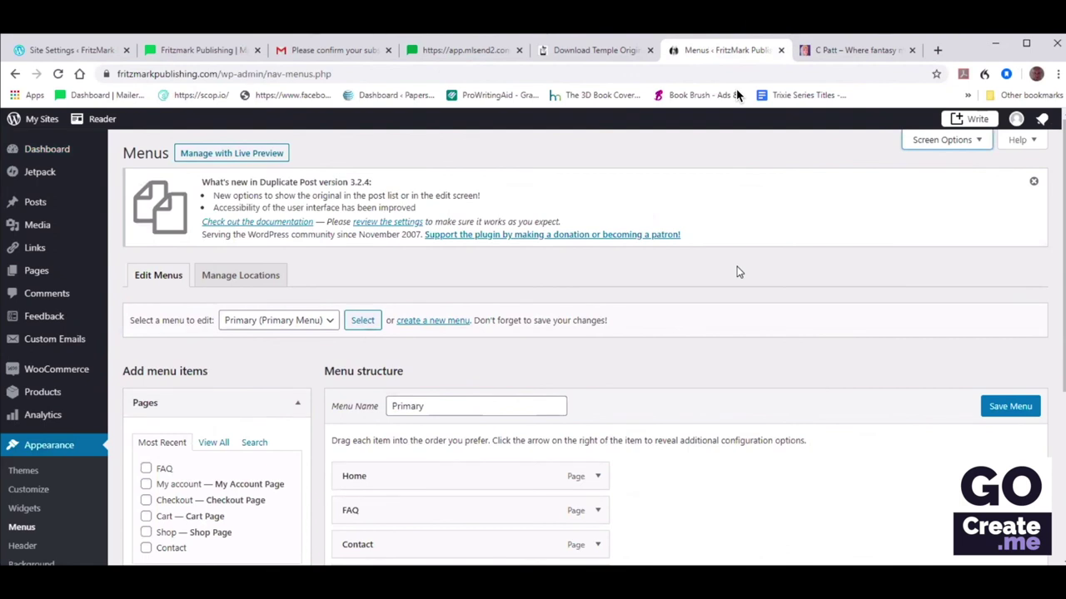
{"action": "scroll", "coordinate": [739, 272], "scroll_direction": "down", "scroll_amount": 3}
{"action": "scroll", "coordinate": [737, 272], "scroll_direction": "down", "scroll_amount": 2}
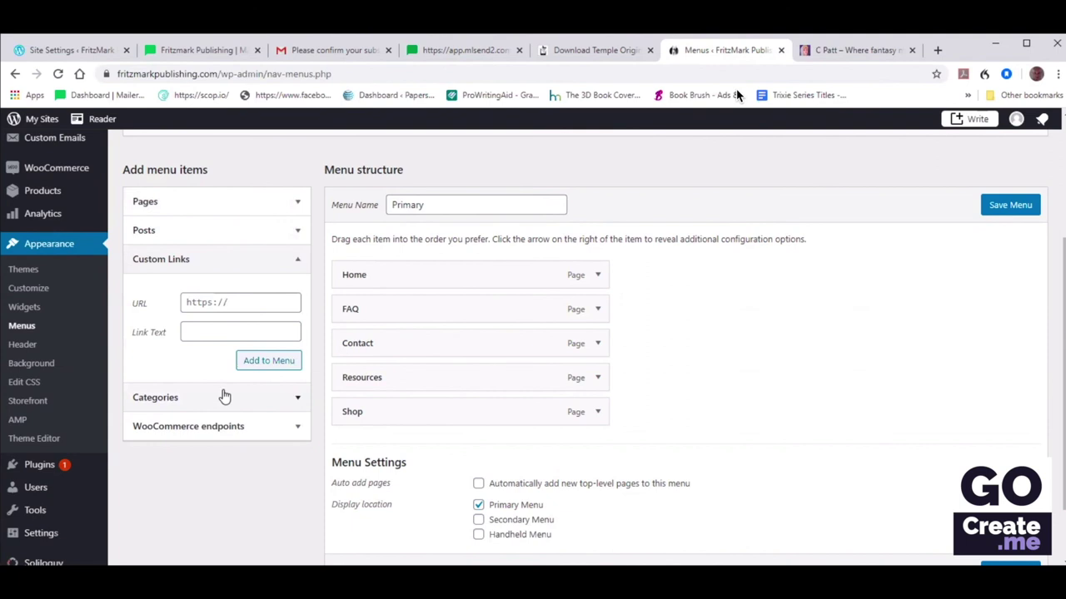
Step: Add a custom link 'Free Story' with the MailerLite landing-page URL to the menu
{"action": "left_click", "coordinate": [235, 303]}
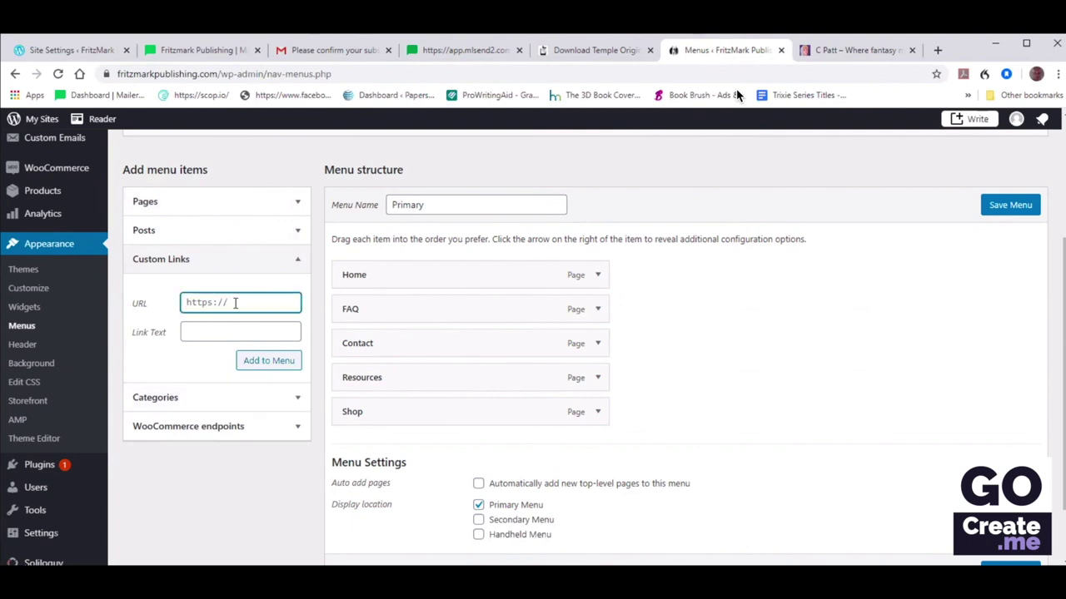
{"action": "type", "text": "https://landing.mailerlite.com/webforms/landing/s0k7v7"}
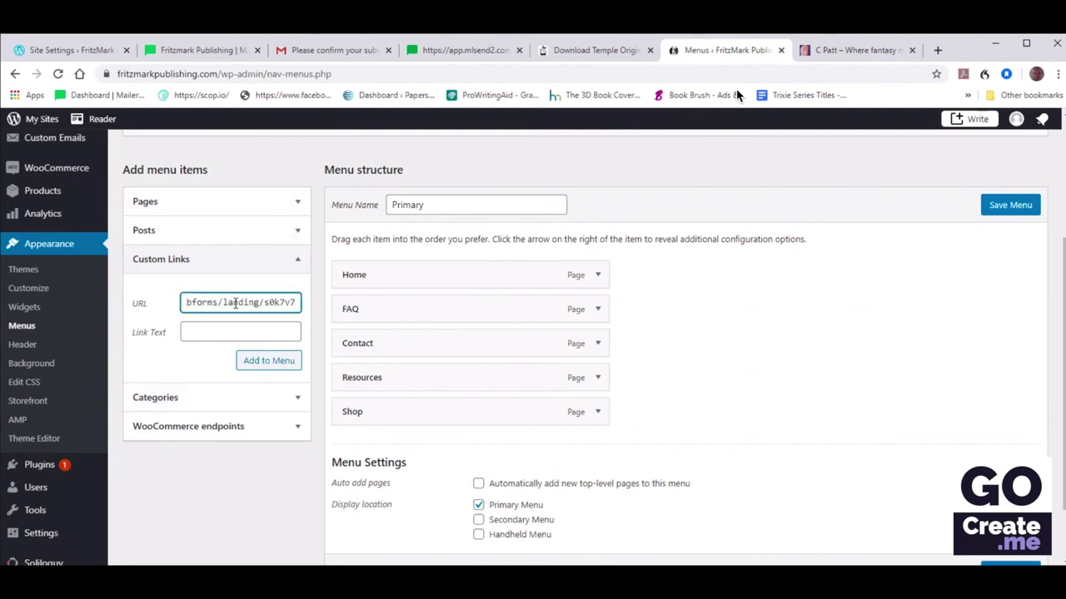
{"action": "left_click", "coordinate": [215, 333]}
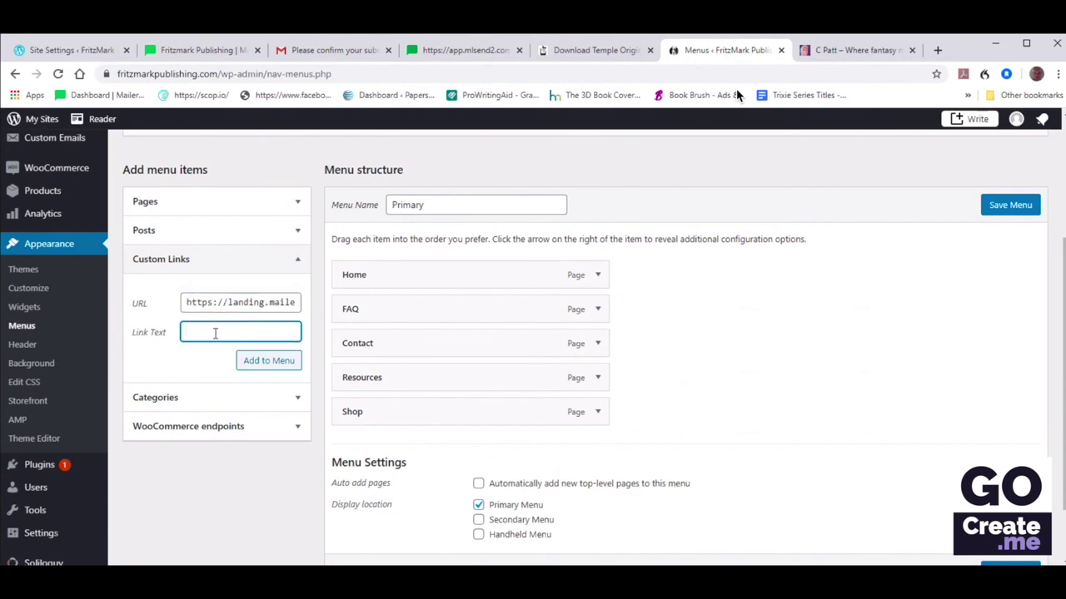
{"action": "type", "text": "Free Story"}
{"action": "left_click", "coordinate": [255, 366]}
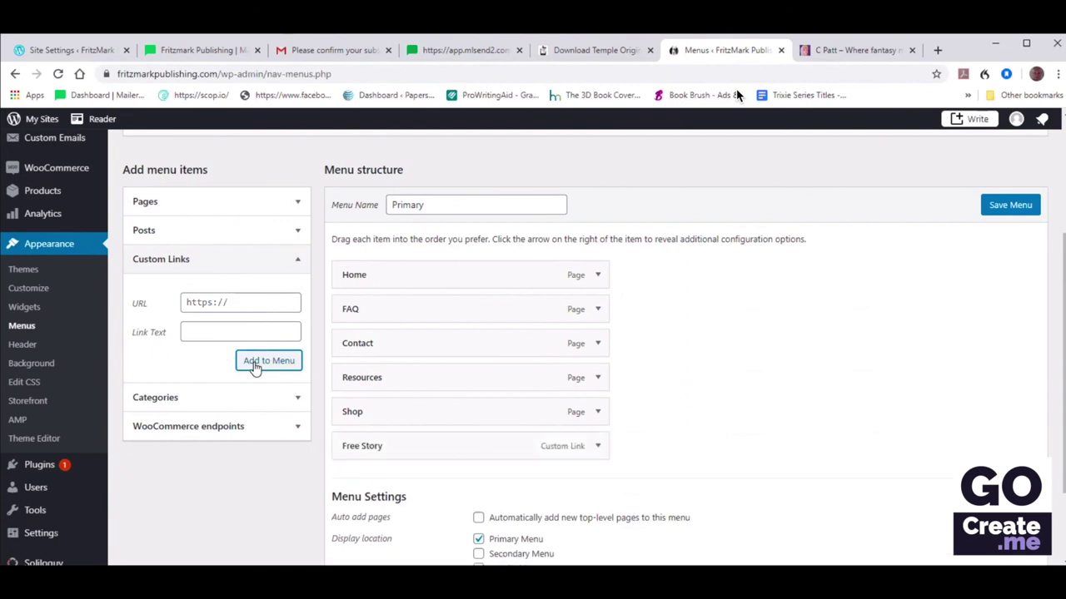
Step: Move Free Story just below Home, make it open in a new tab, and save the menu
{"action": "scroll", "coordinate": [256, 368], "scroll_direction": "up", "scroll_amount": 3}
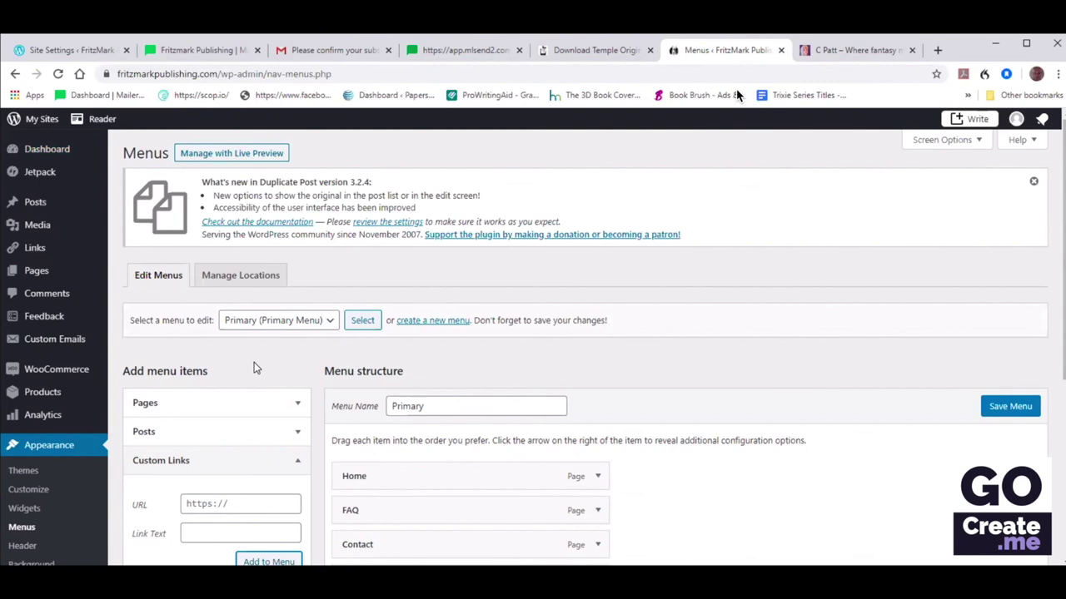
{"action": "scroll", "coordinate": [783, 474], "scroll_direction": "down", "scroll_amount": 3}
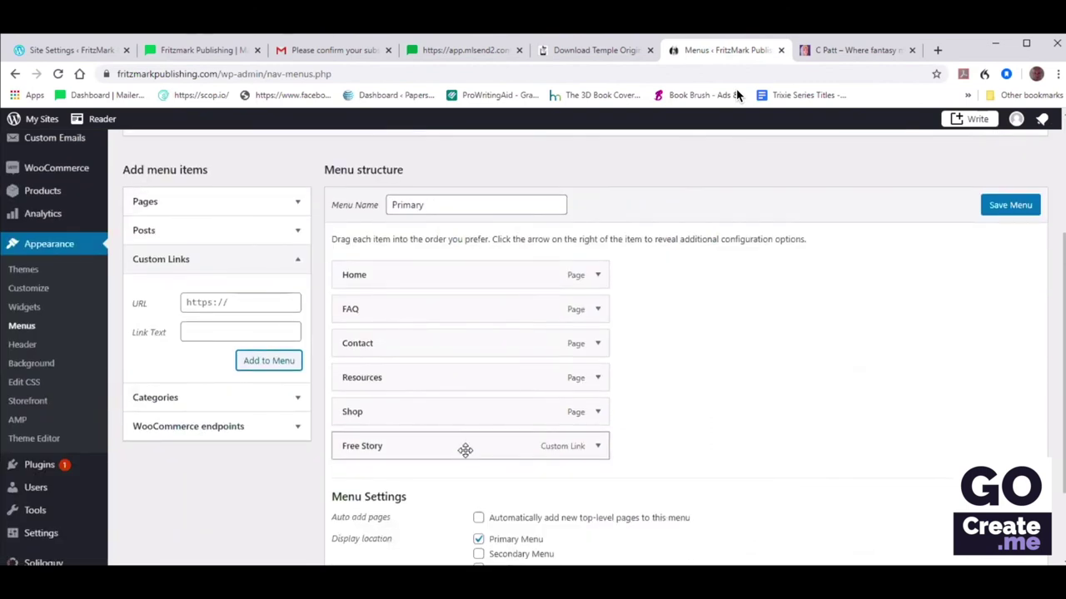
{"action": "left_click_drag", "start_coordinate": [464, 449], "coordinate": [463, 314]}
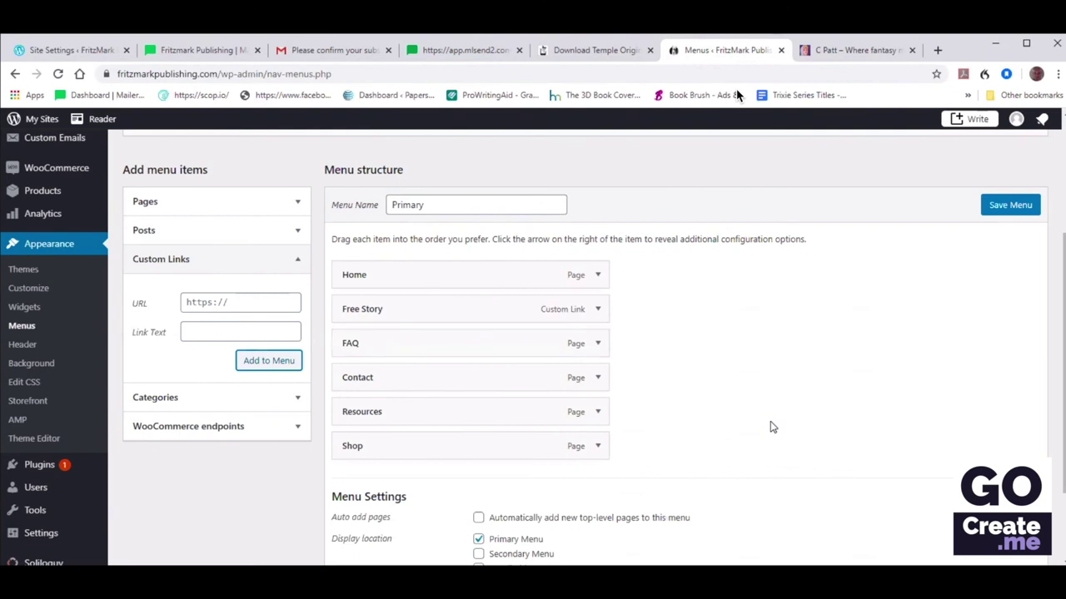
{"action": "scroll", "coordinate": [771, 426], "scroll_direction": "down", "scroll_amount": 1}
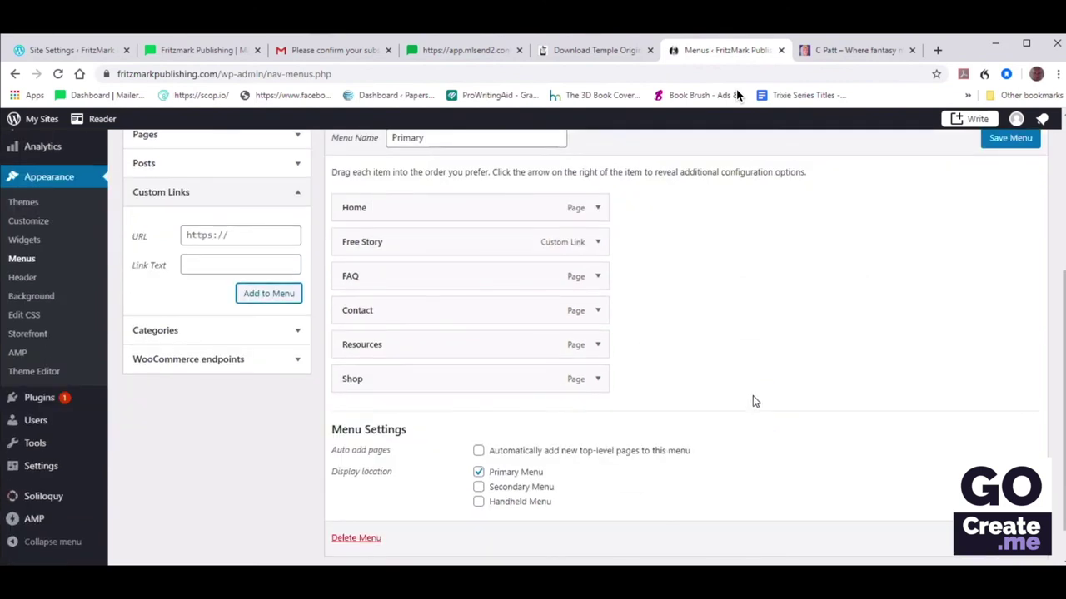
{"action": "left_click", "coordinate": [600, 243]}
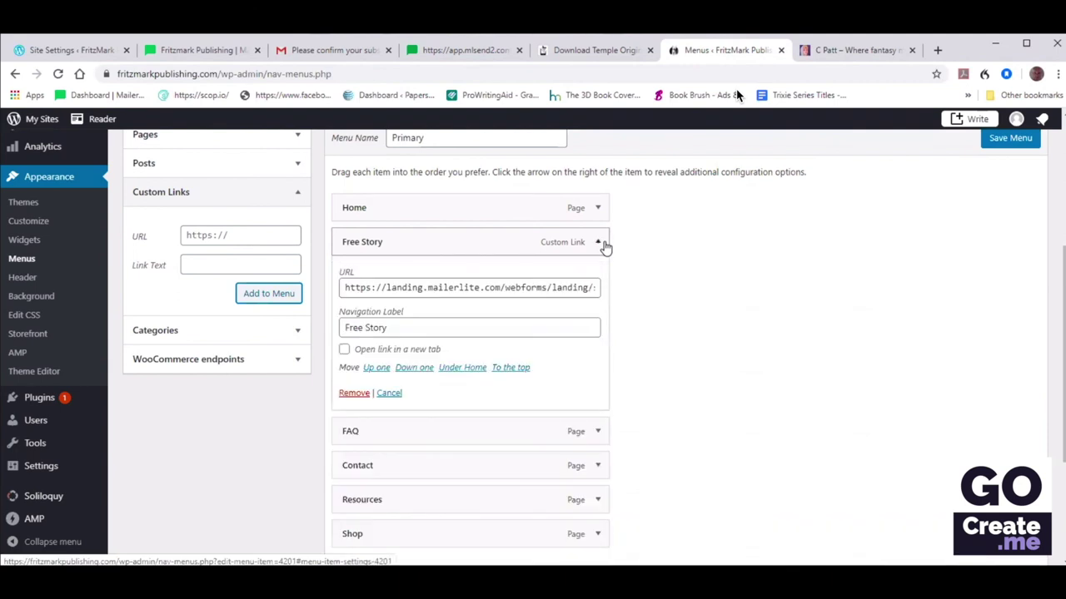
{"action": "left_click", "coordinate": [344, 350]}
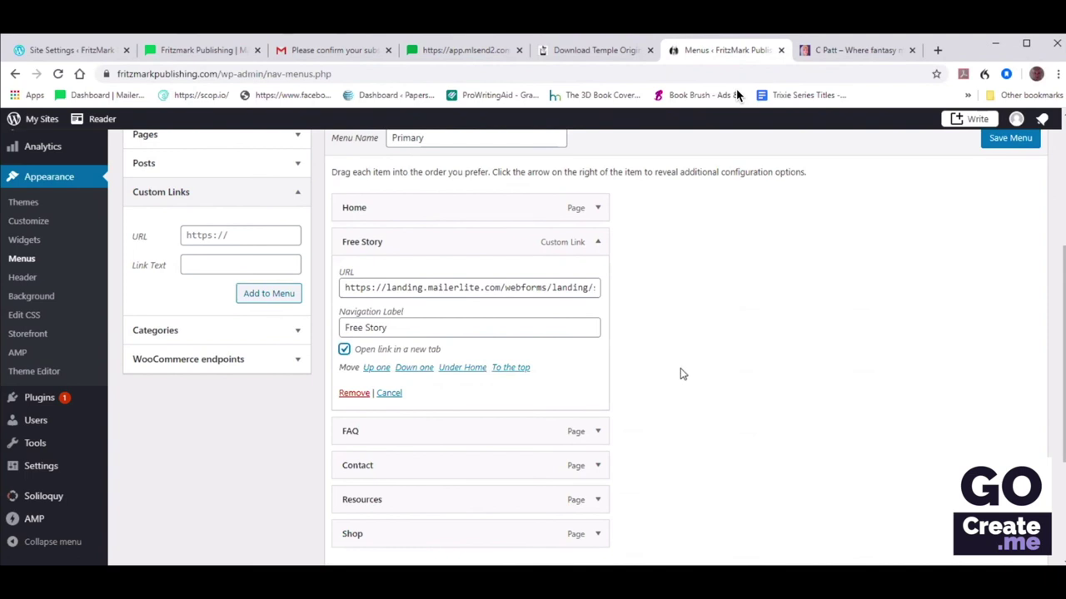
{"action": "scroll", "coordinate": [681, 374], "scroll_direction": "down", "scroll_amount": 2}
{"action": "key", "text": "Return"}
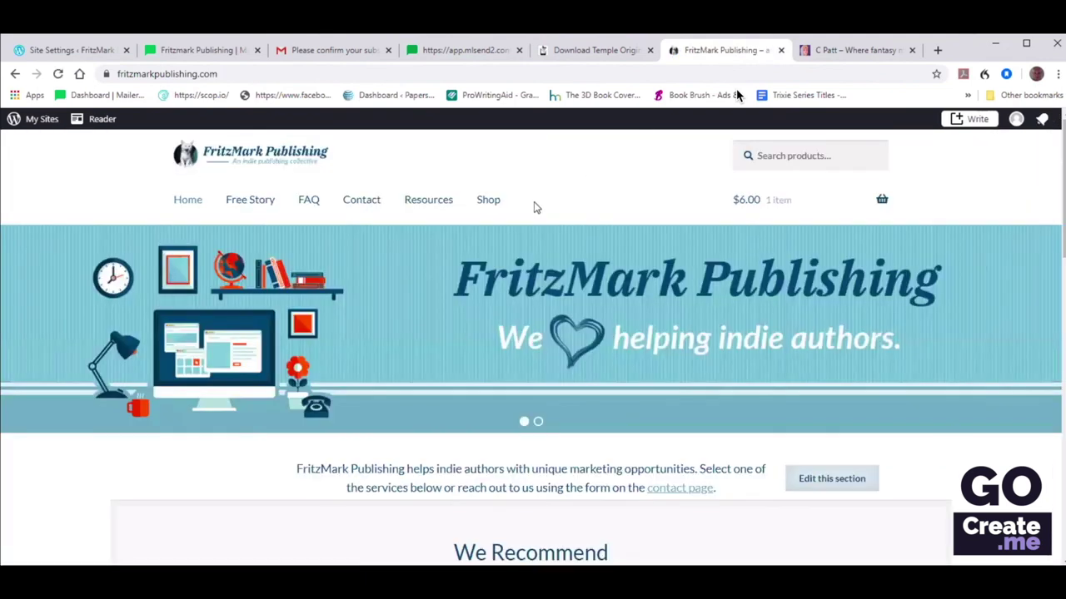
{"action": "scroll", "coordinate": [538, 215], "scroll_direction": "down", "scroll_amount": 2}
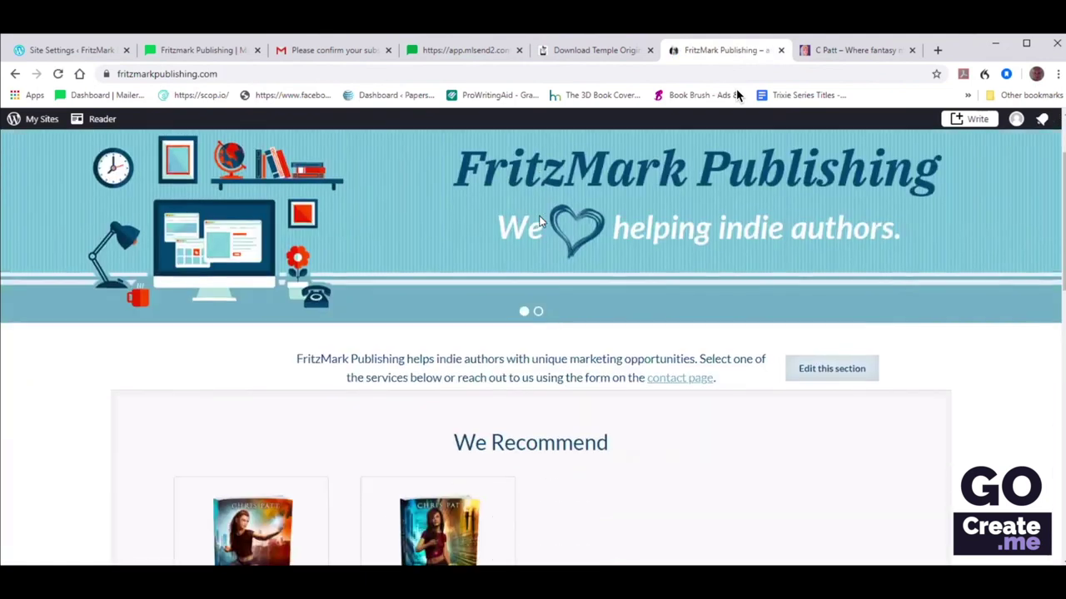
{"action": "scroll", "coordinate": [538, 221], "scroll_direction": "up", "scroll_amount": 2}
{"action": "left_click", "coordinate": [241, 207]}
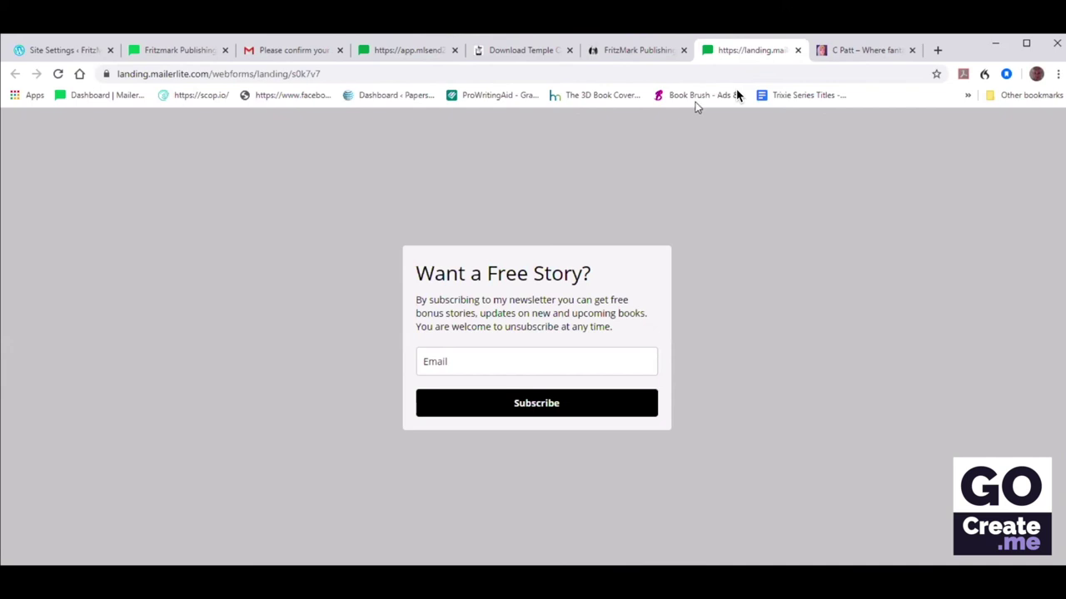
{"action": "left_click", "coordinate": [798, 50]}
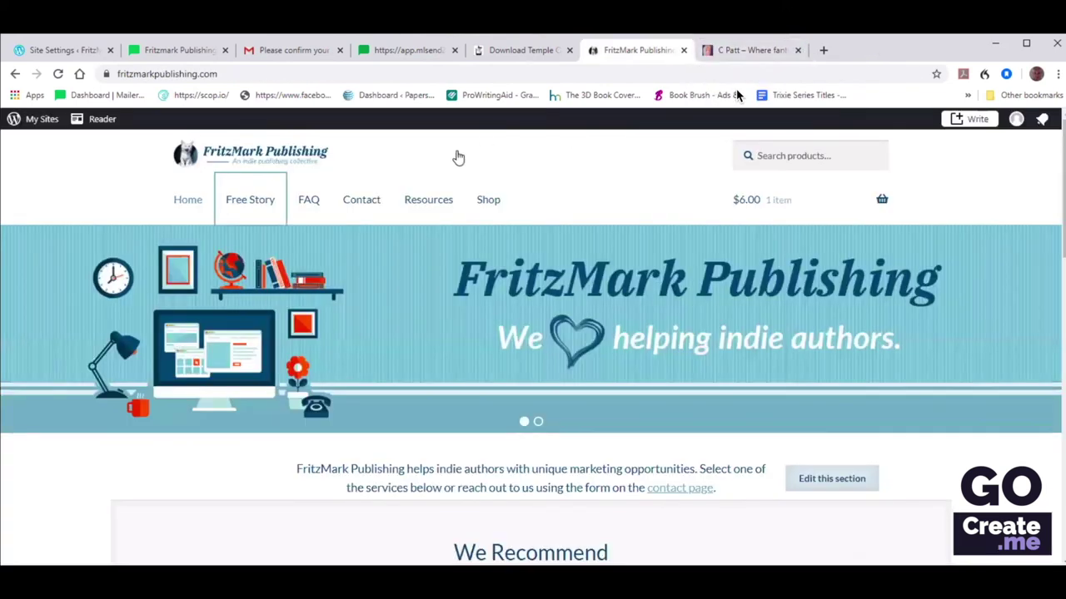
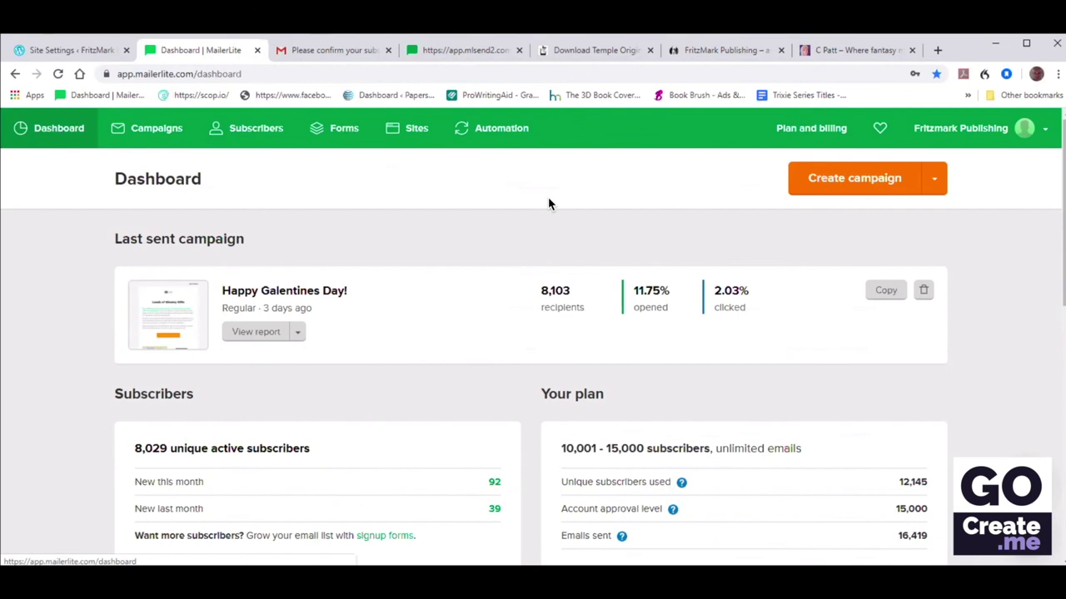
Step: Bring up the Website Sidebar embedded form's overview from the Forms list
{"action": "left_click", "coordinate": [354, 135]}
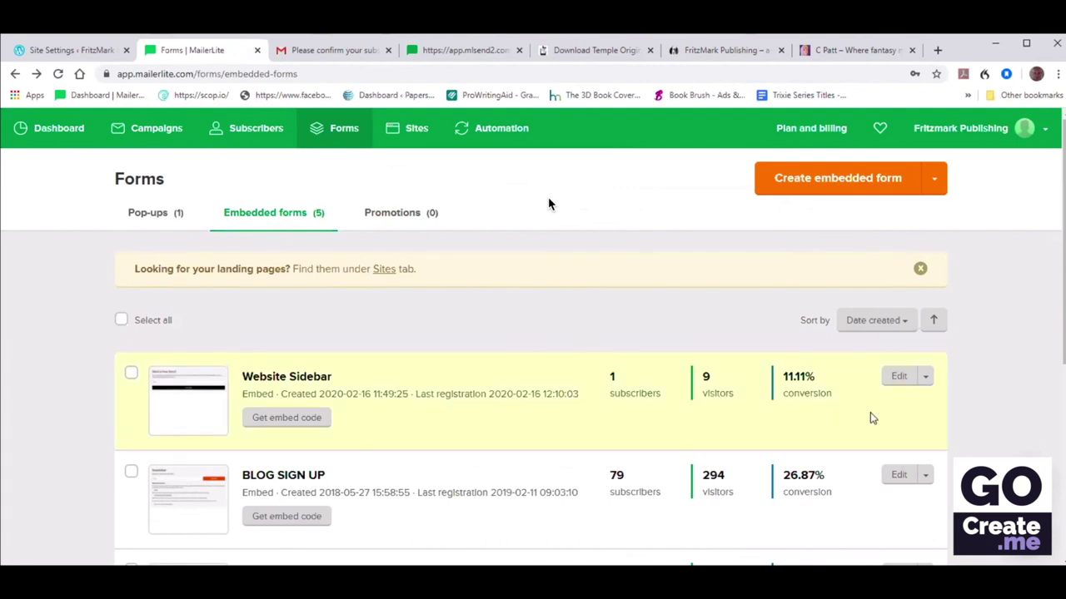
{"action": "left_click", "coordinate": [301, 420]}
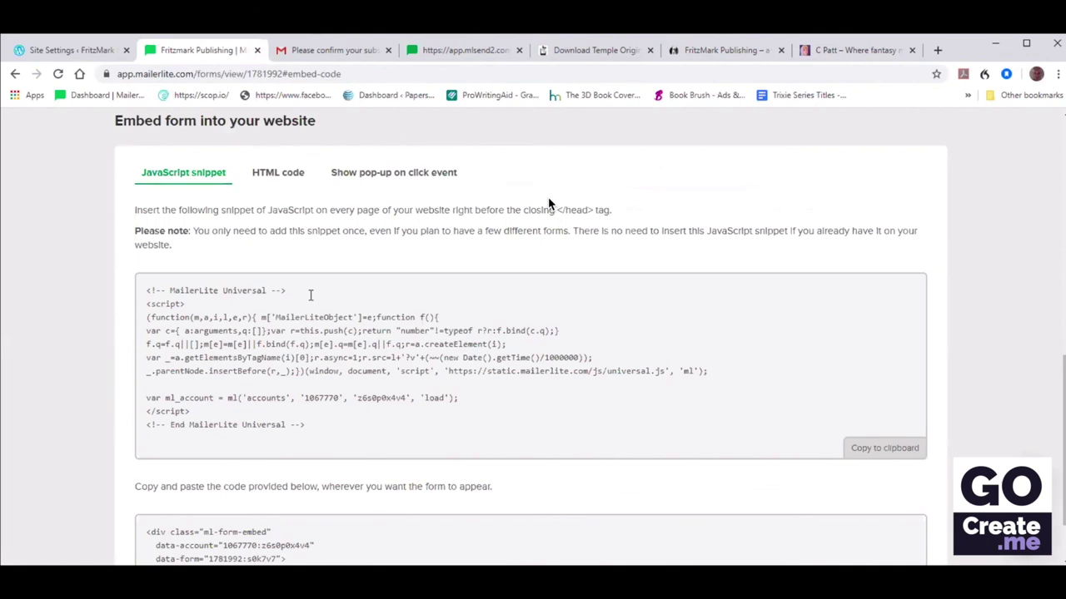
{"action": "scroll", "coordinate": [54, 327], "scroll_direction": "up", "scroll_amount": 15}
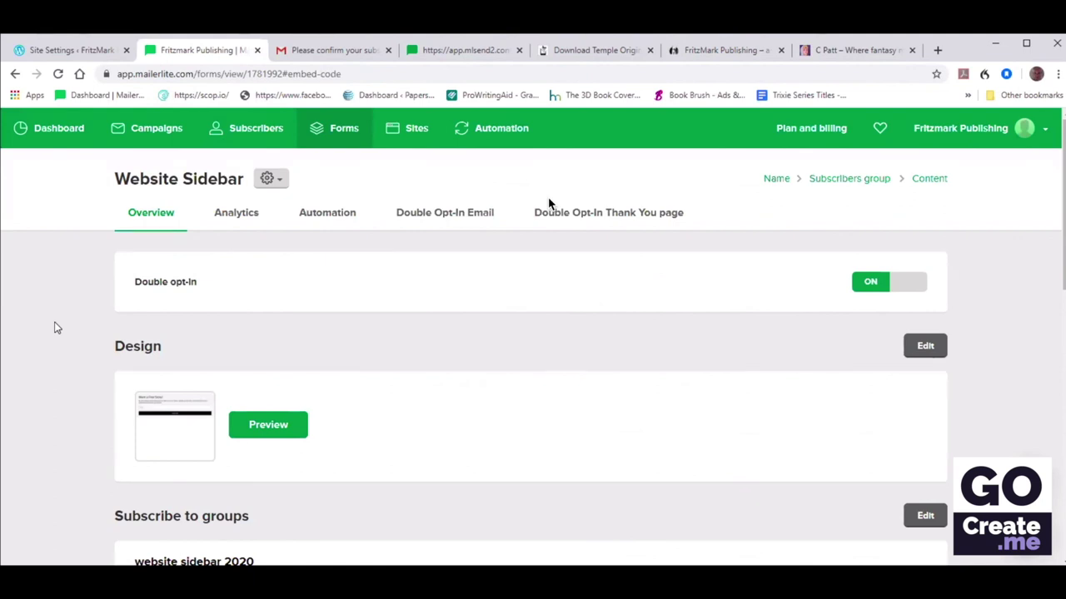
Step: Create a new workflow triggered by Website Sidebar form signups
{"action": "left_click", "coordinate": [330, 215]}
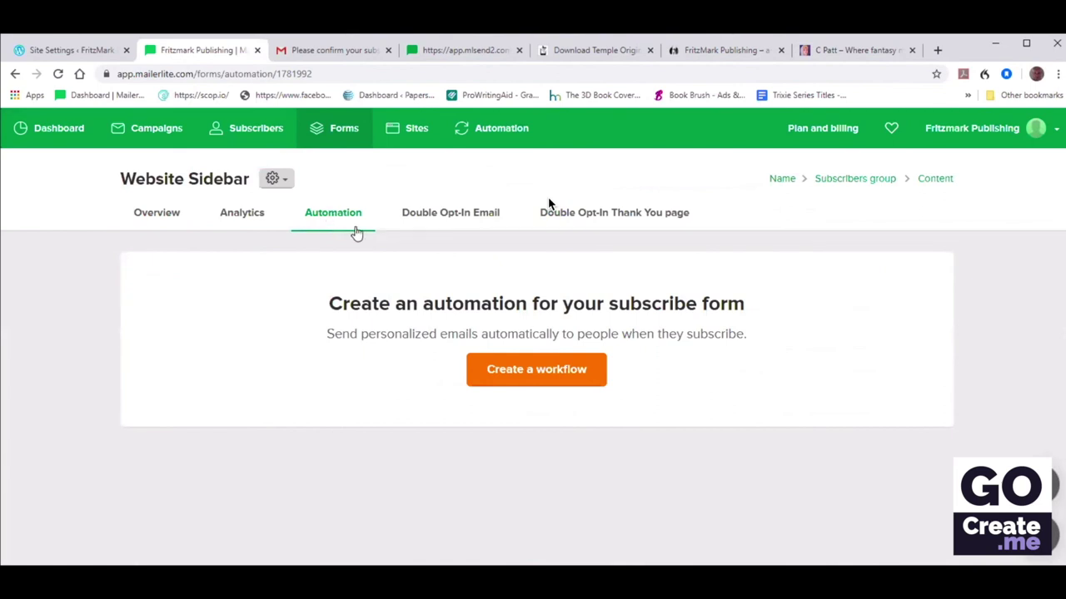
{"action": "left_click", "coordinate": [527, 374]}
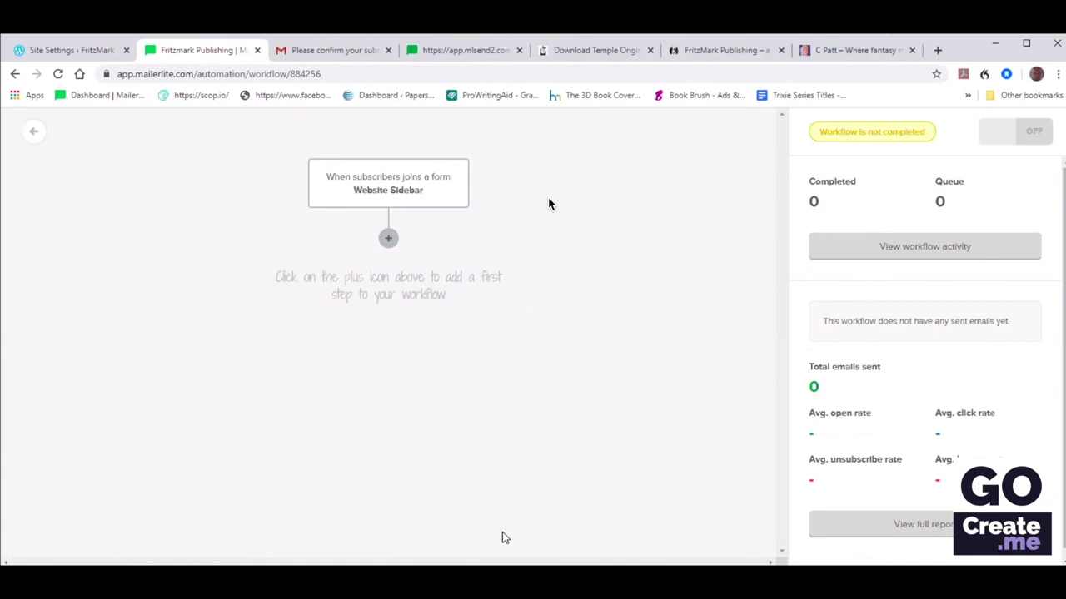
Step: Add an email step with subject 'ICYMI: Here is your free short story!' and begin its design
{"action": "left_click", "coordinate": [388, 239]}
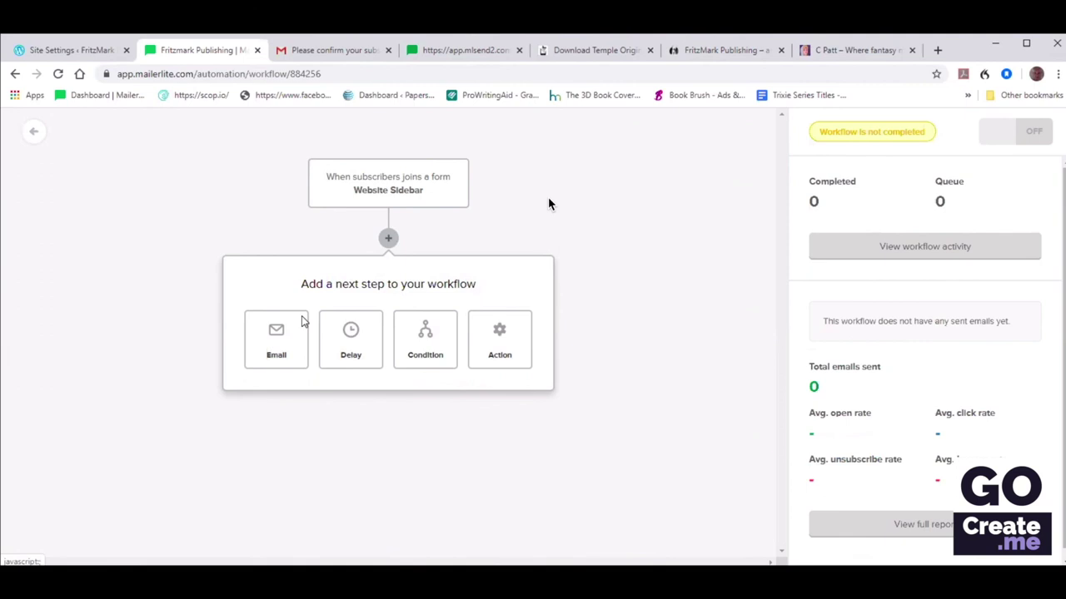
{"action": "left_click", "coordinate": [291, 338]}
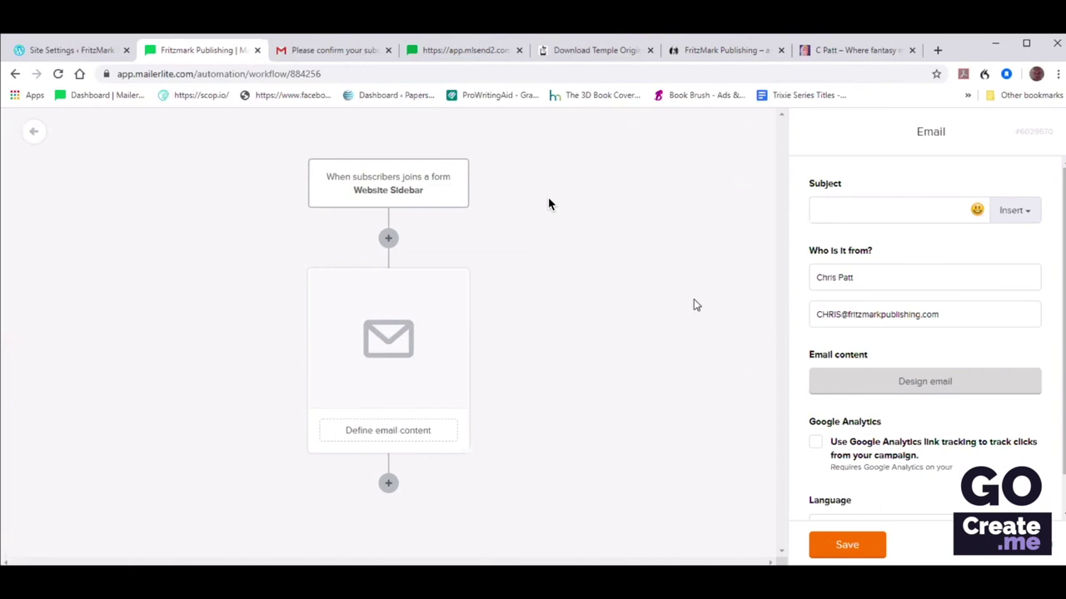
{"action": "type", "text": "ICYMI: Here is your free short story"}
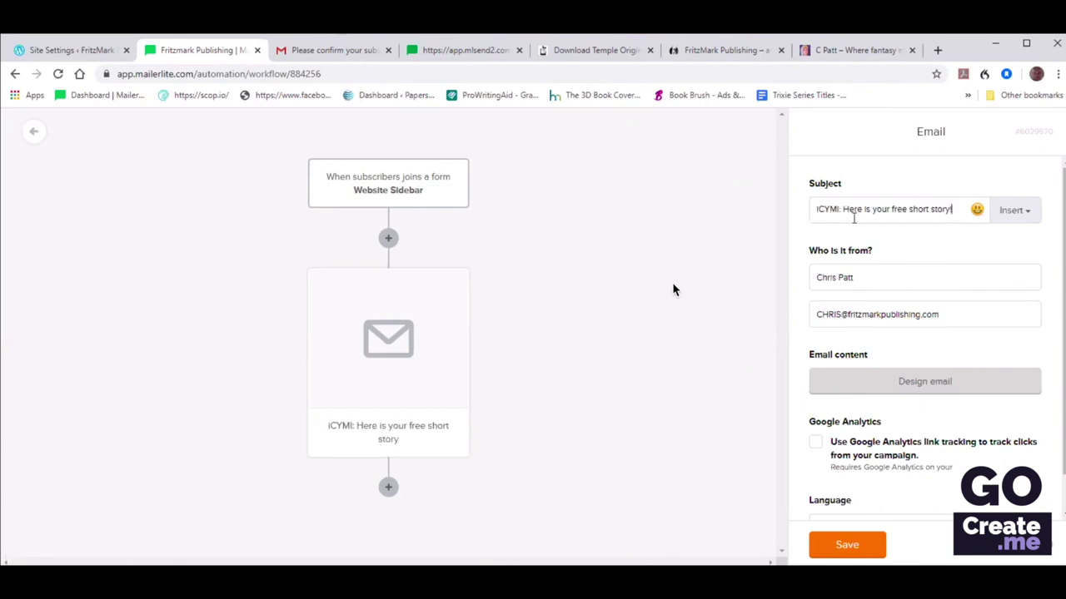
{"action": "scroll", "coordinate": [907, 345], "scroll_direction": "down", "scroll_amount": 1}
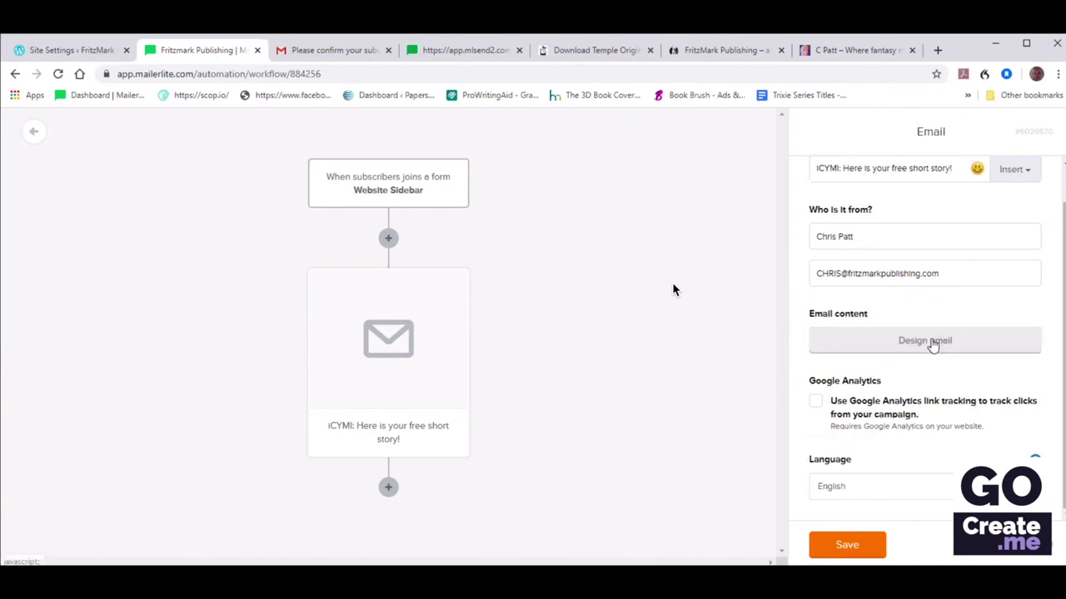
{"action": "left_click", "coordinate": [933, 343]}
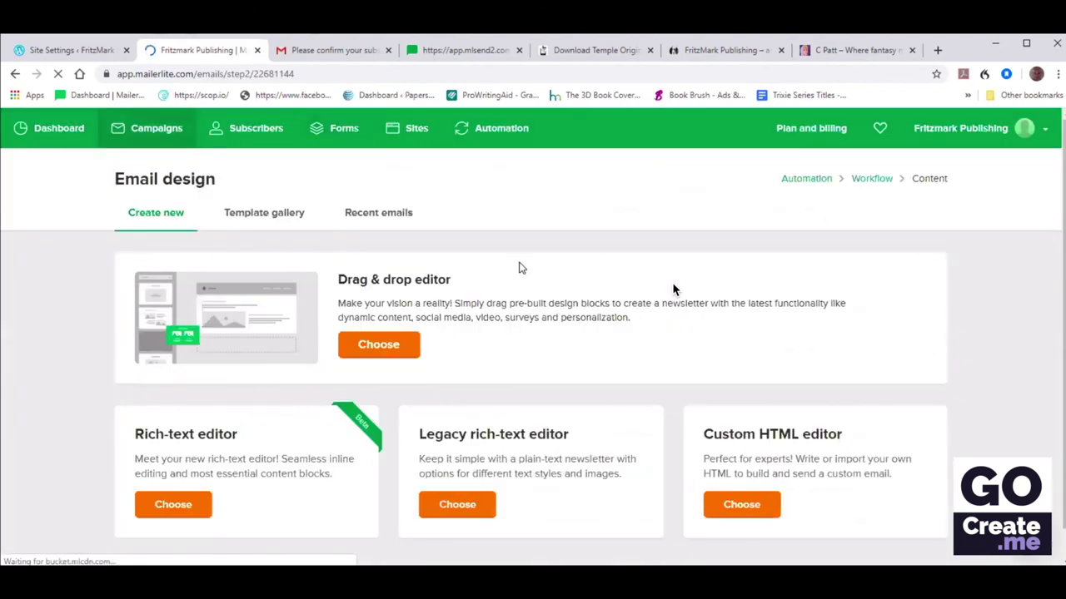
Step: Choose the Subscription template from the template gallery for the welcome email
{"action": "scroll", "coordinate": [525, 250], "scroll_direction": "down", "scroll_amount": 1}
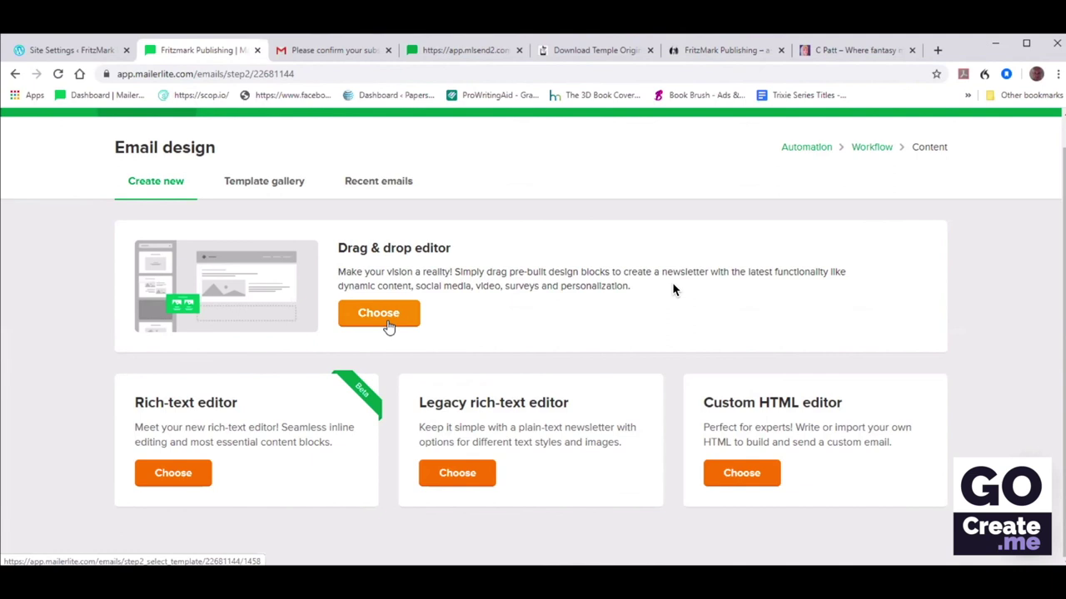
{"action": "left_click", "coordinate": [274, 182]}
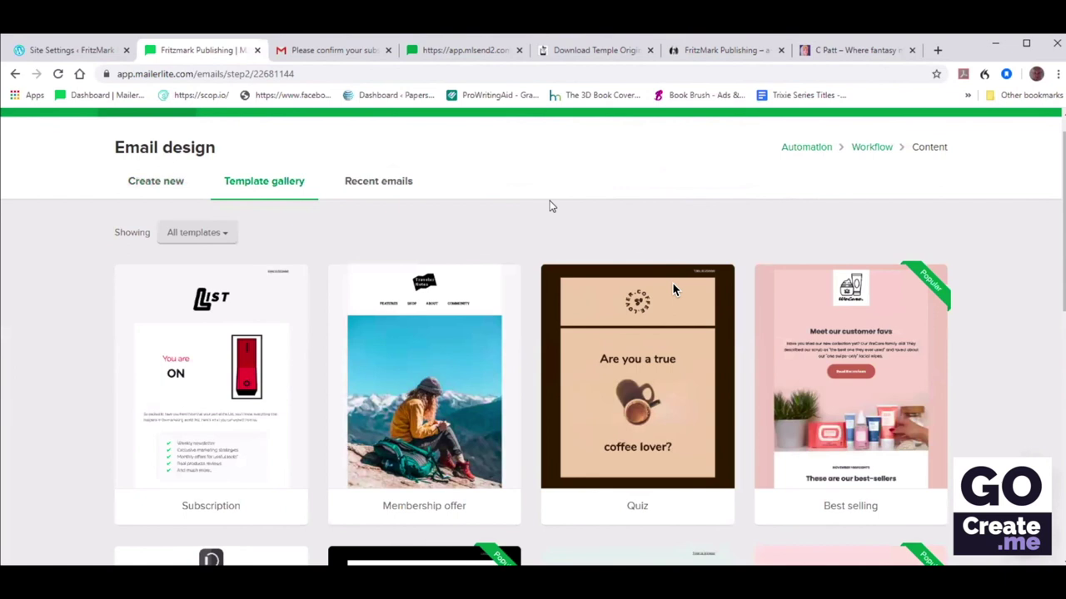
{"action": "scroll", "coordinate": [672, 289], "scroll_direction": "down", "scroll_amount": 2}
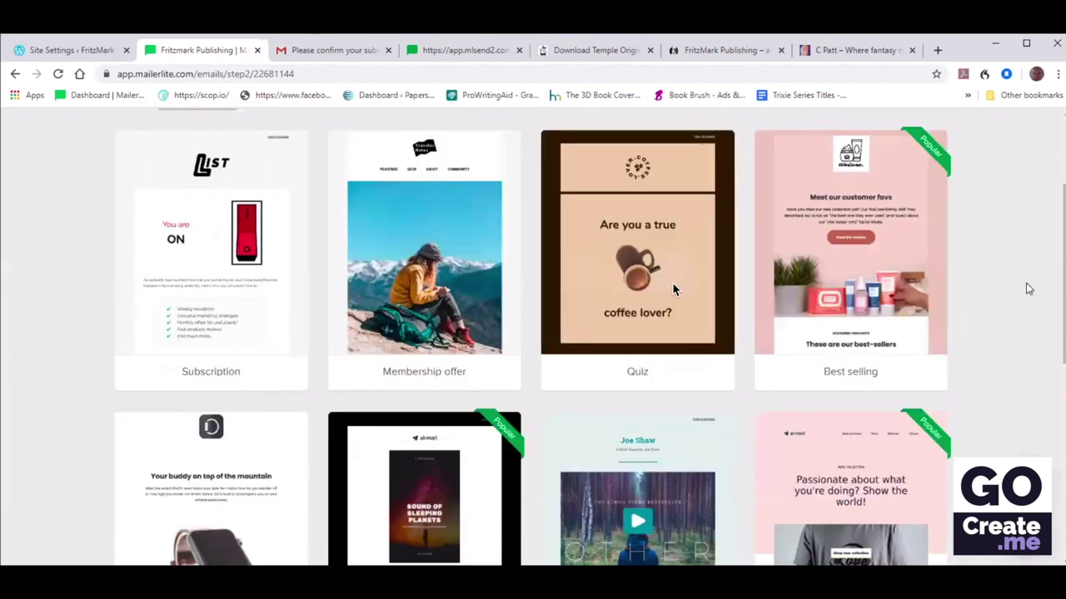
{"action": "scroll", "coordinate": [672, 285], "scroll_direction": "down", "scroll_amount": 3}
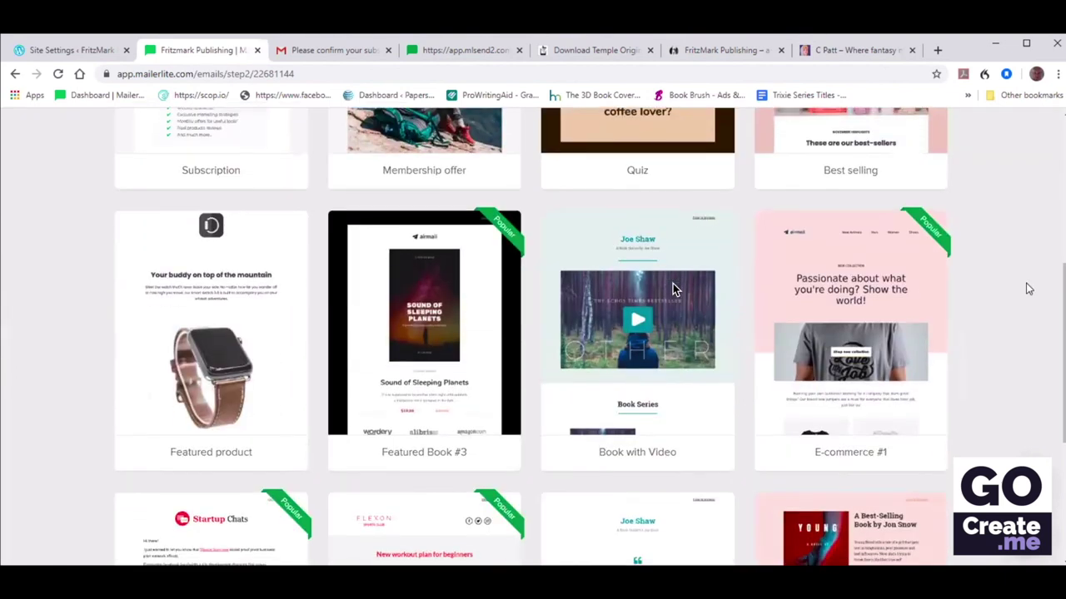
{"action": "scroll", "coordinate": [673, 285], "scroll_direction": "down", "scroll_amount": 4}
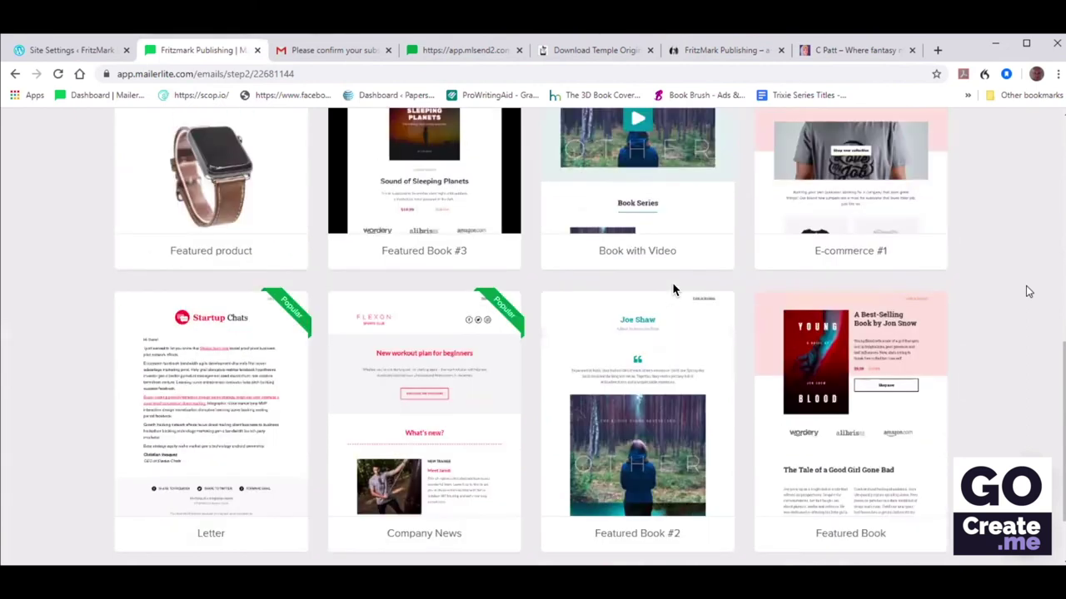
{"action": "scroll", "coordinate": [672, 283], "scroll_direction": "up", "scroll_amount": 4}
{"action": "scroll", "coordinate": [673, 283], "scroll_direction": "up", "scroll_amount": 4}
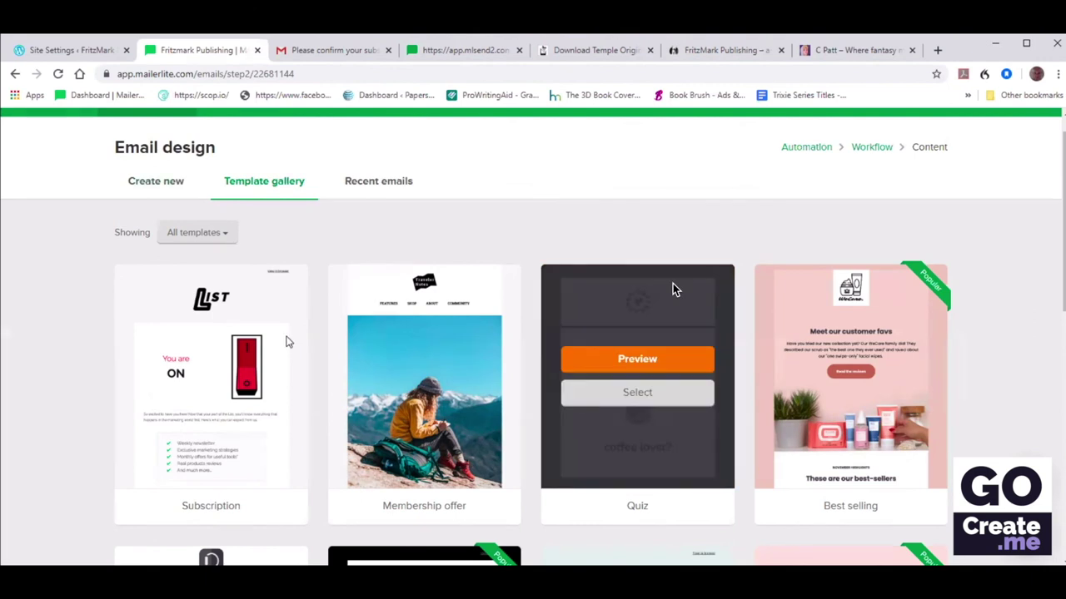
{"action": "mouse_move", "coordinate": [176, 343]}
{"action": "left_click", "coordinate": [211, 393]}
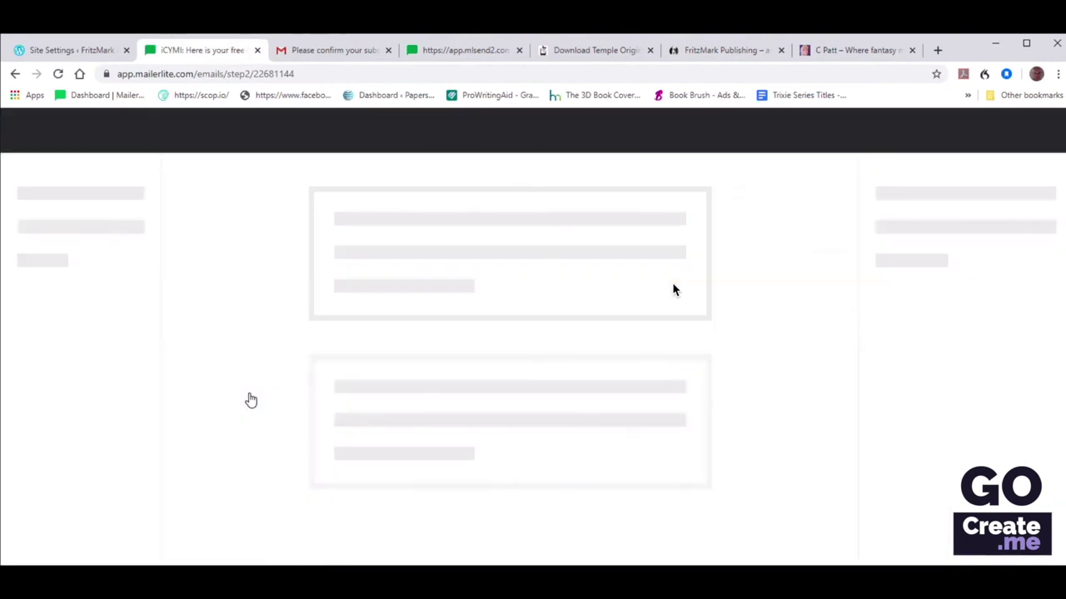
Step: Remove the template's LIST logo and delete the You are ON image block
{"action": "left_click", "coordinate": [541, 263]}
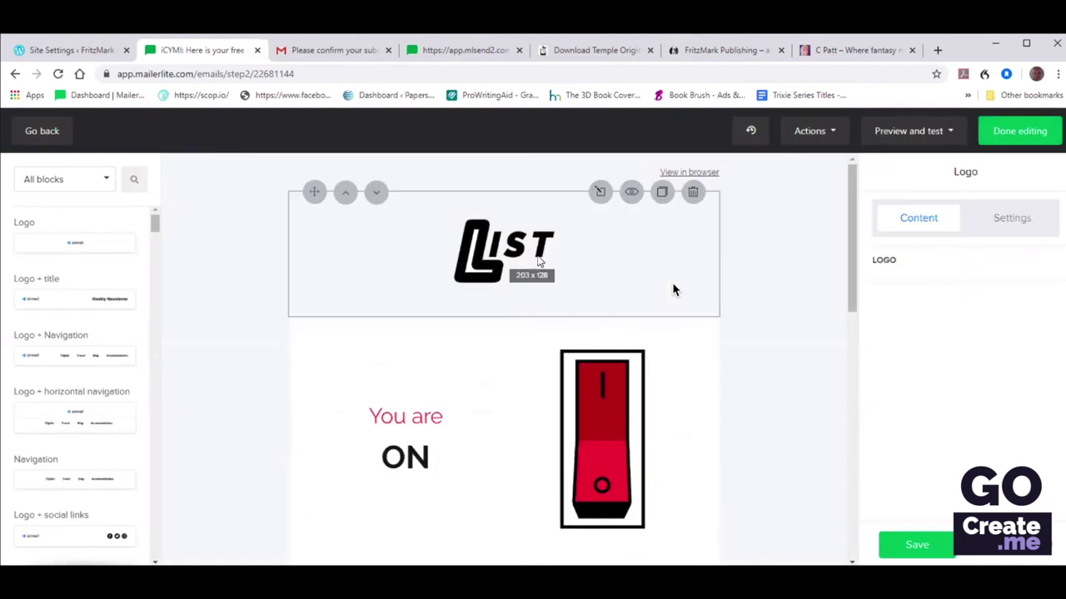
{"action": "left_click", "coordinate": [993, 295]}
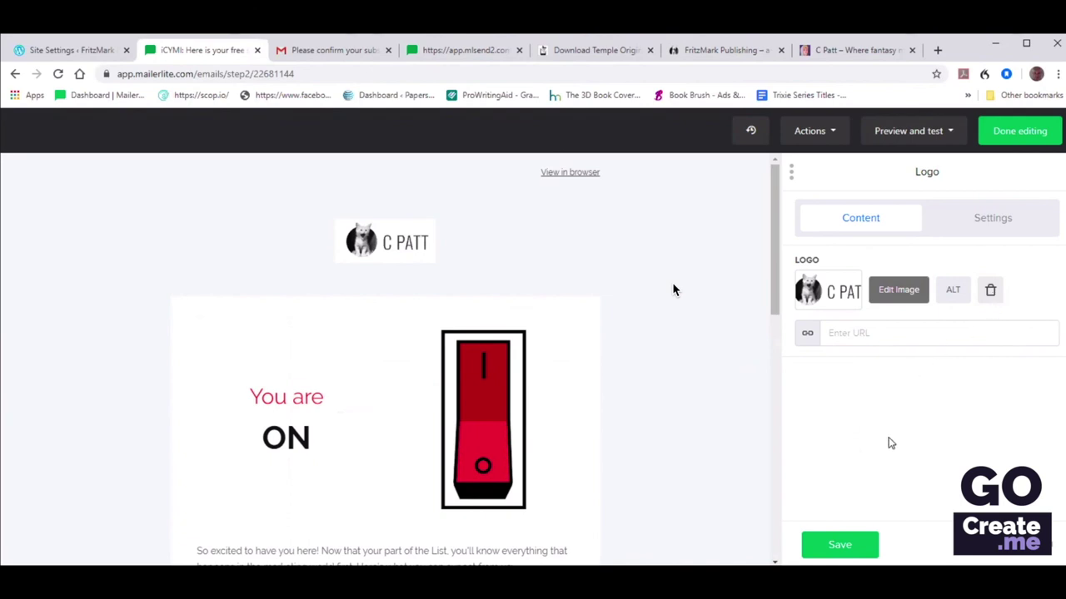
{"action": "scroll", "coordinate": [593, 441], "scroll_direction": "down", "scroll_amount": 1}
{"action": "scroll", "coordinate": [592, 442], "scroll_direction": "down", "scroll_amount": 3}
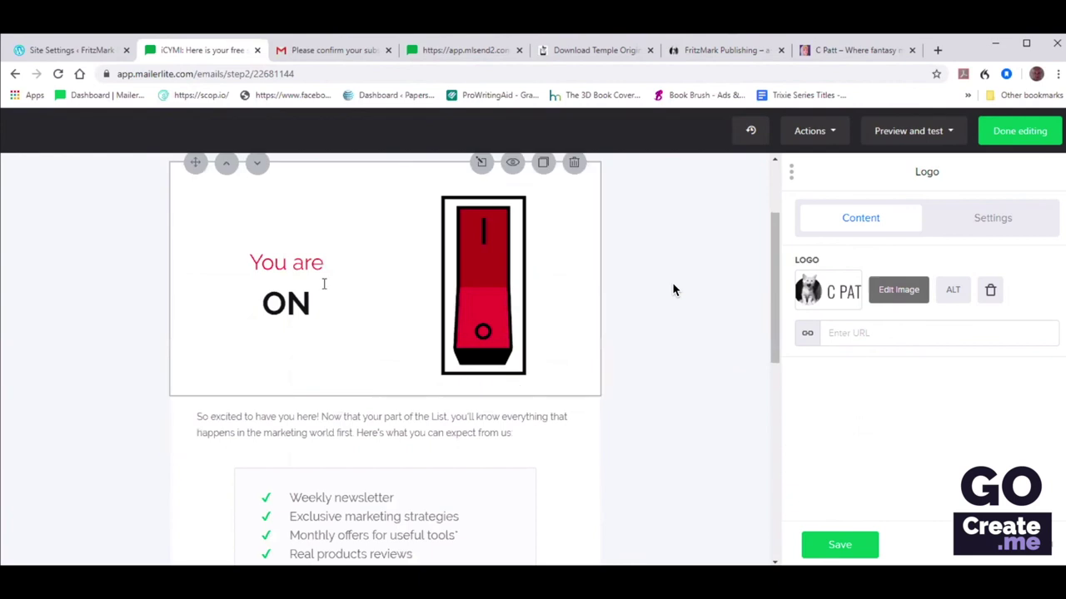
{"action": "left_click", "coordinate": [280, 284]}
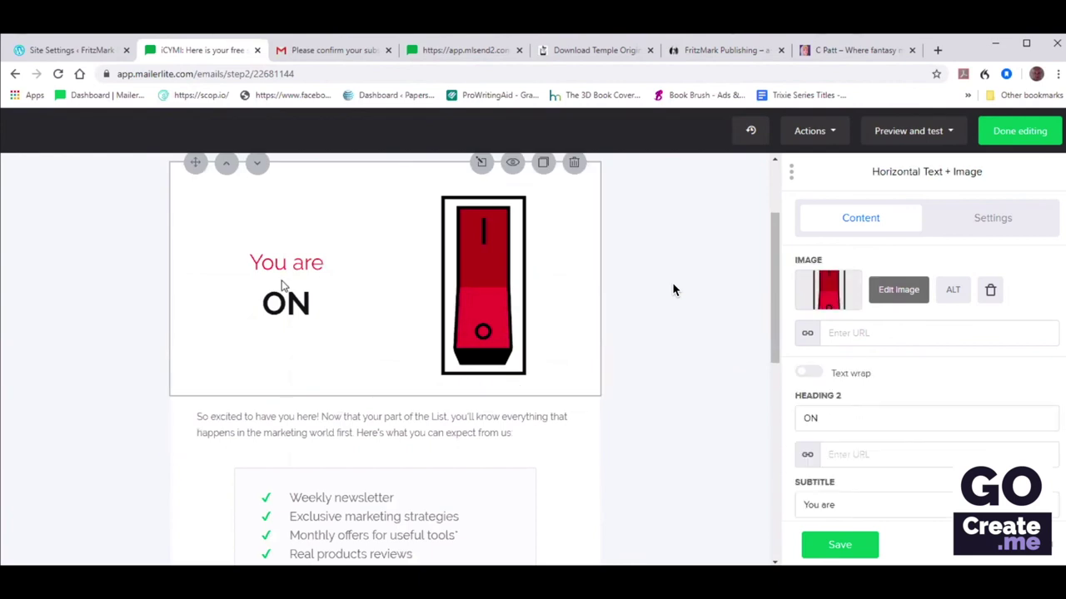
{"action": "left_click", "coordinate": [576, 165]}
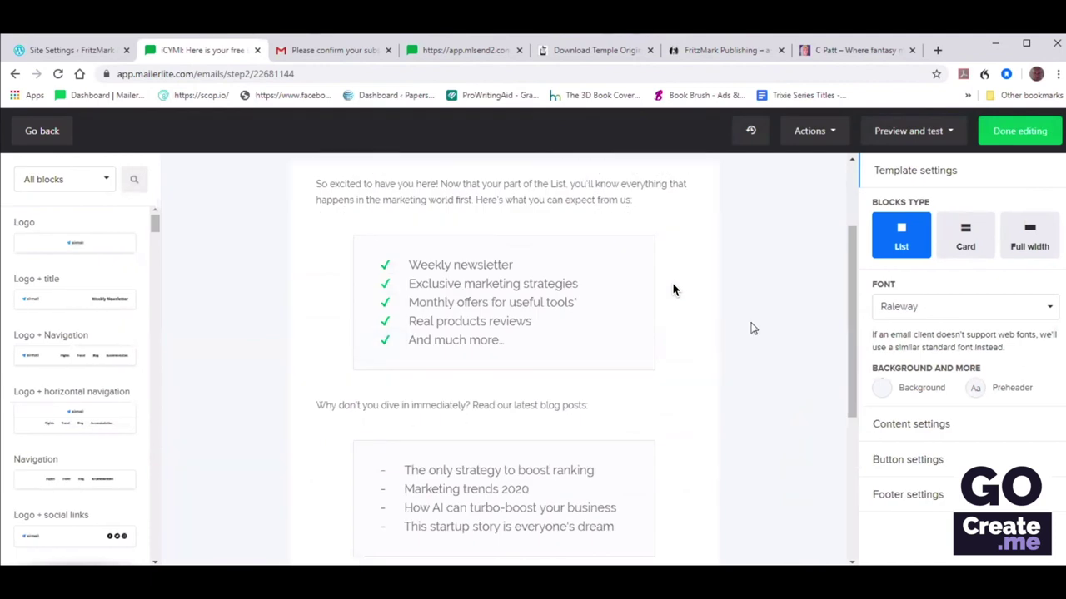
{"action": "scroll", "coordinate": [754, 329], "scroll_direction": "up", "scroll_amount": 1}
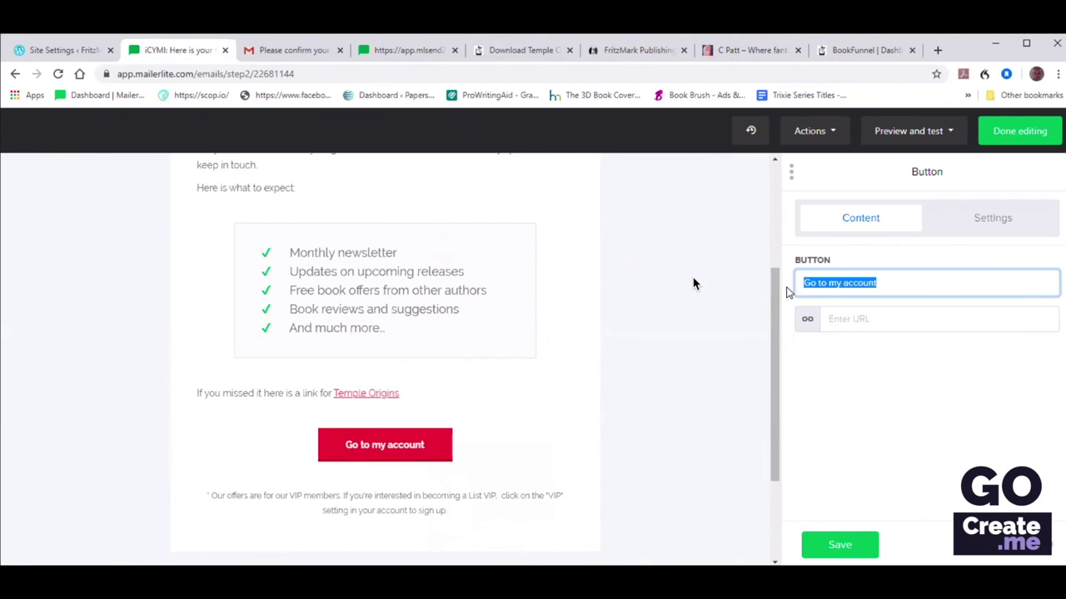
Step: Change the email button's text to 'Follow me on Facebook'
{"action": "type", "text": "Follow me on "}
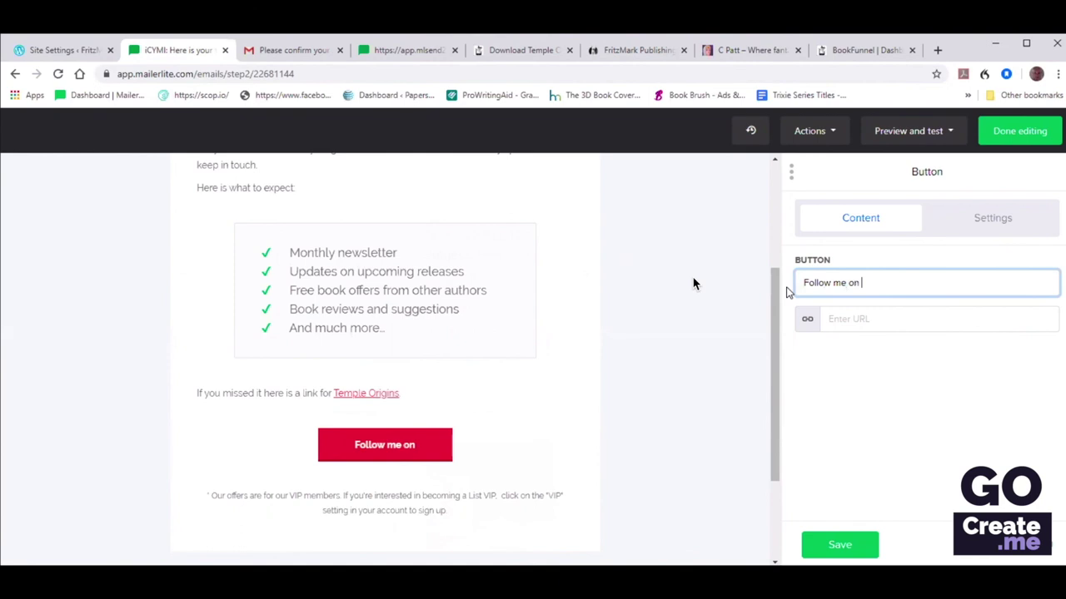
{"action": "type", "text": "Facebook"}
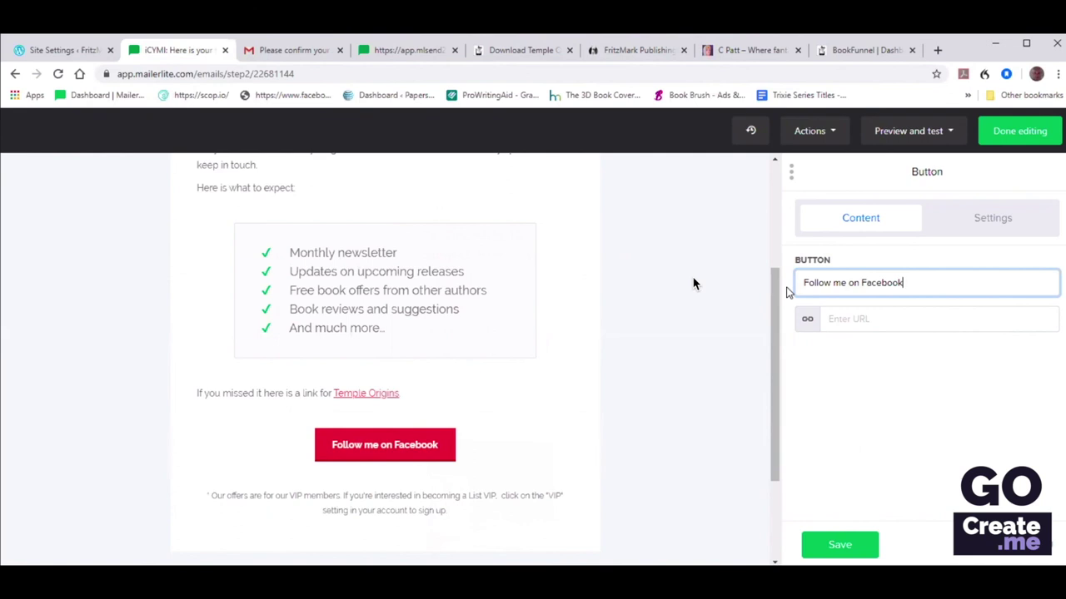
{"action": "left_click", "coordinate": [853, 319]}
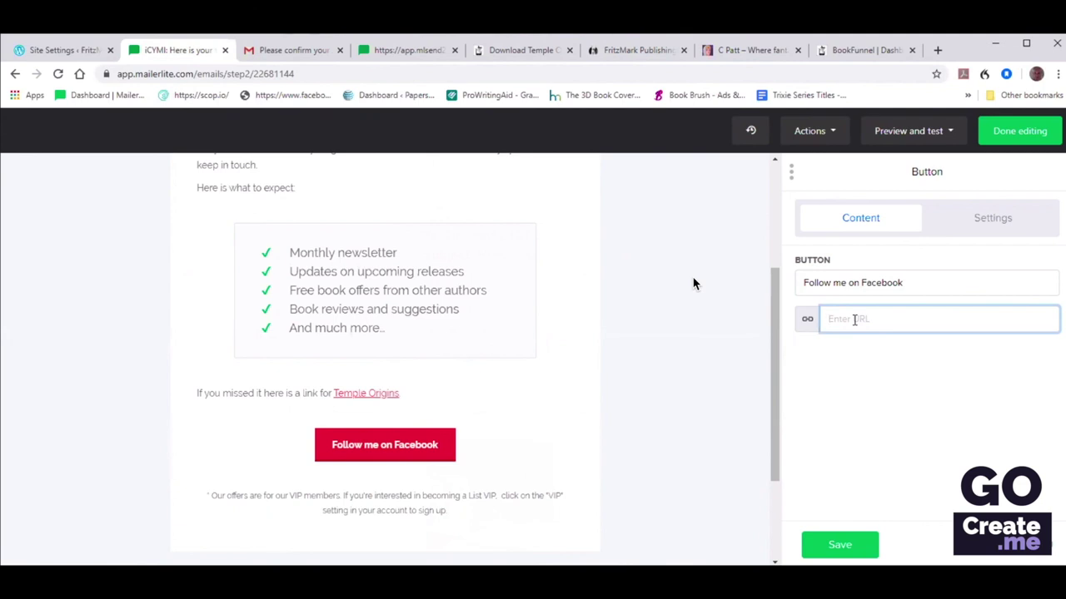
Step: Copy the author's Facebook page address in a new tab, then return to MailerLite
{"action": "left_click", "coordinate": [938, 51]}
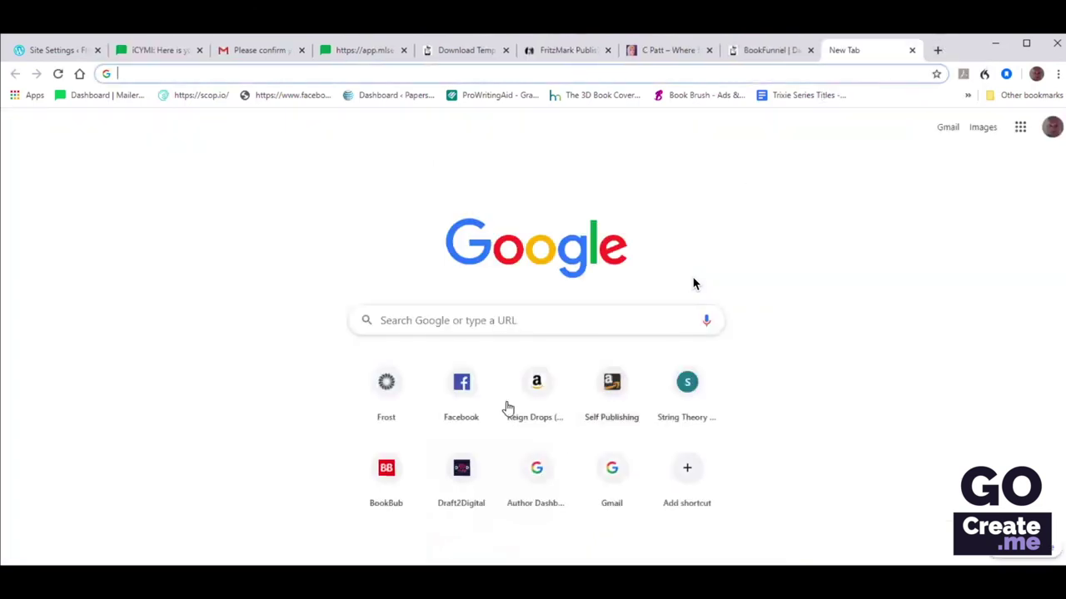
{"action": "left_click", "coordinate": [450, 375]}
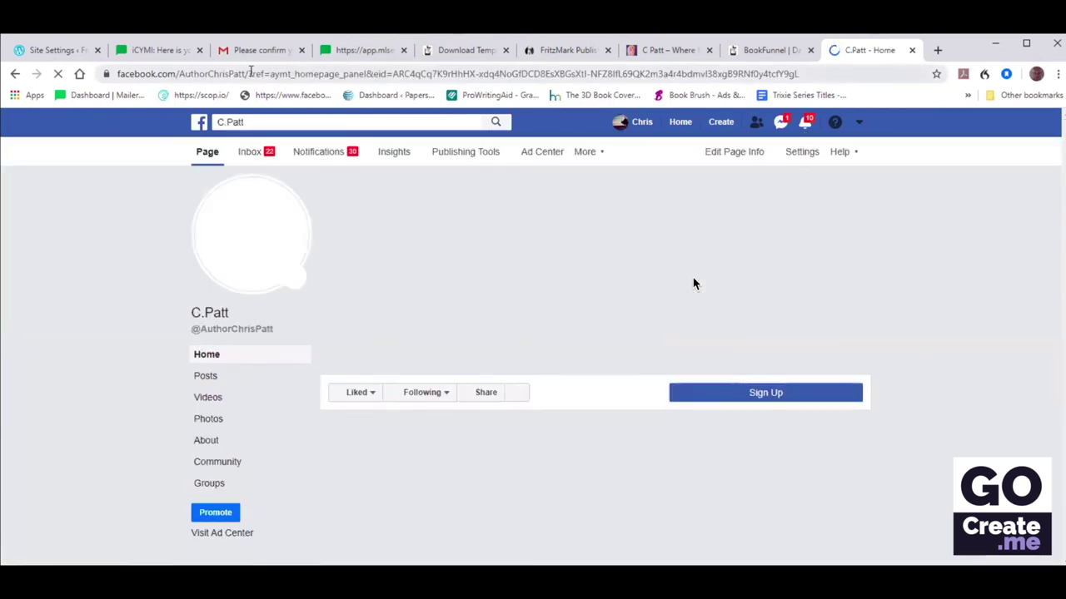
{"action": "left_click_drag", "start_coordinate": [249, 75], "coordinate": [102, 80]}
{"action": "key", "text": "ctrl+c"}
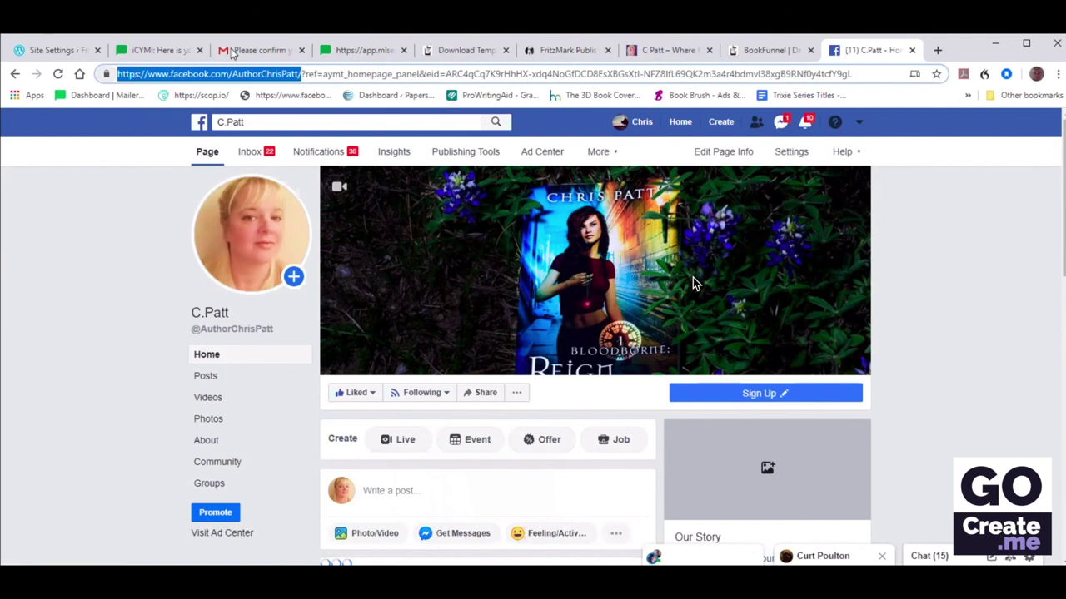
{"action": "key", "text": "ctrl+shift+Tab"}
{"action": "left_click", "coordinate": [166, 50]}
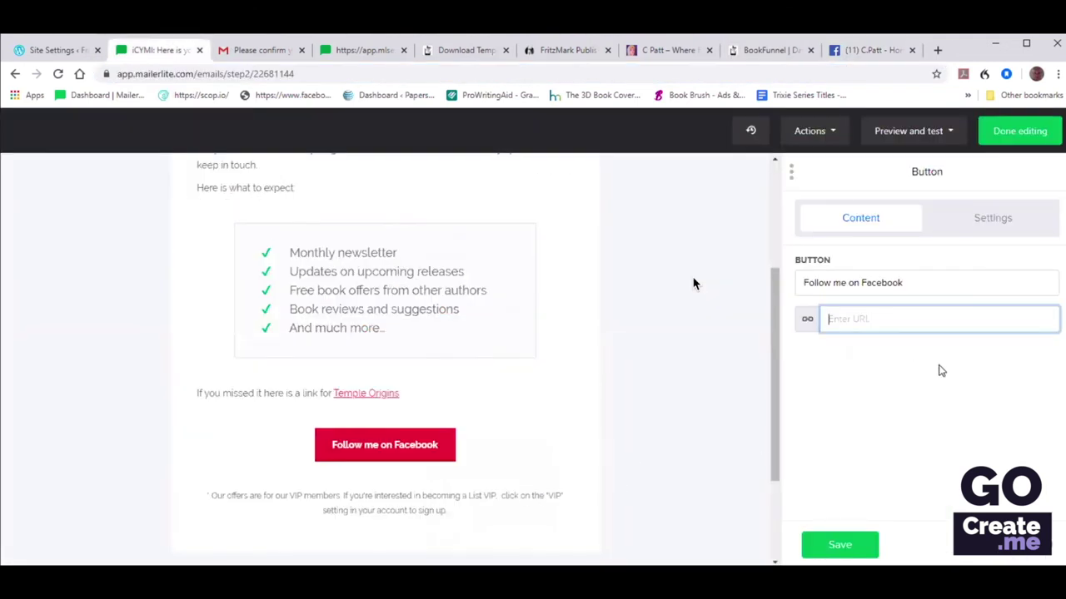
Step: Link the Facebook button to the copied author page address and save it
{"action": "key", "text": "ctrl+v"}
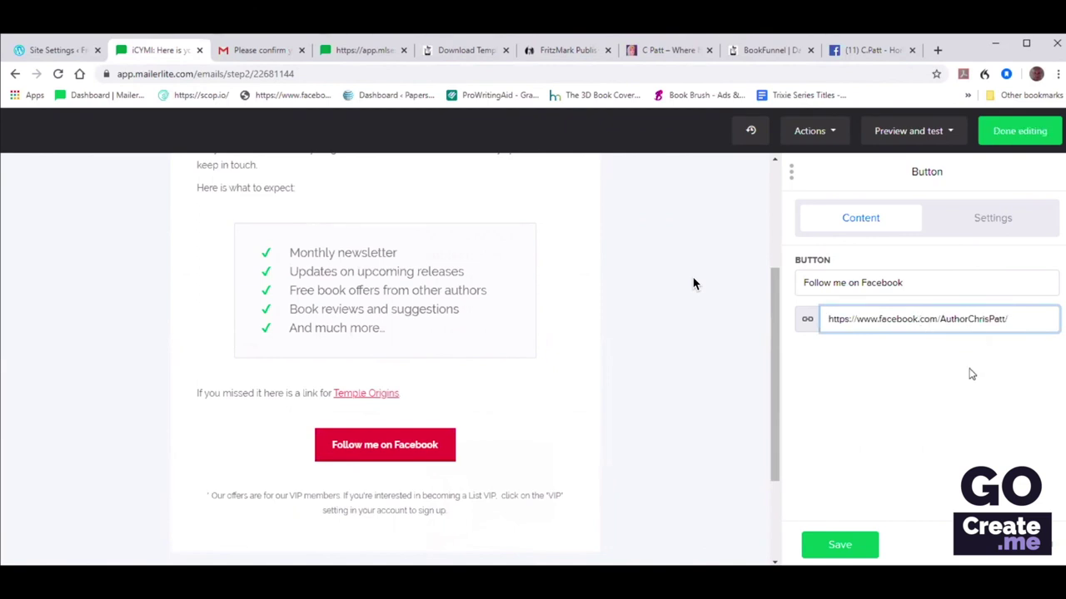
{"action": "left_click", "coordinate": [839, 544]}
{"action": "left_click", "coordinate": [839, 545]}
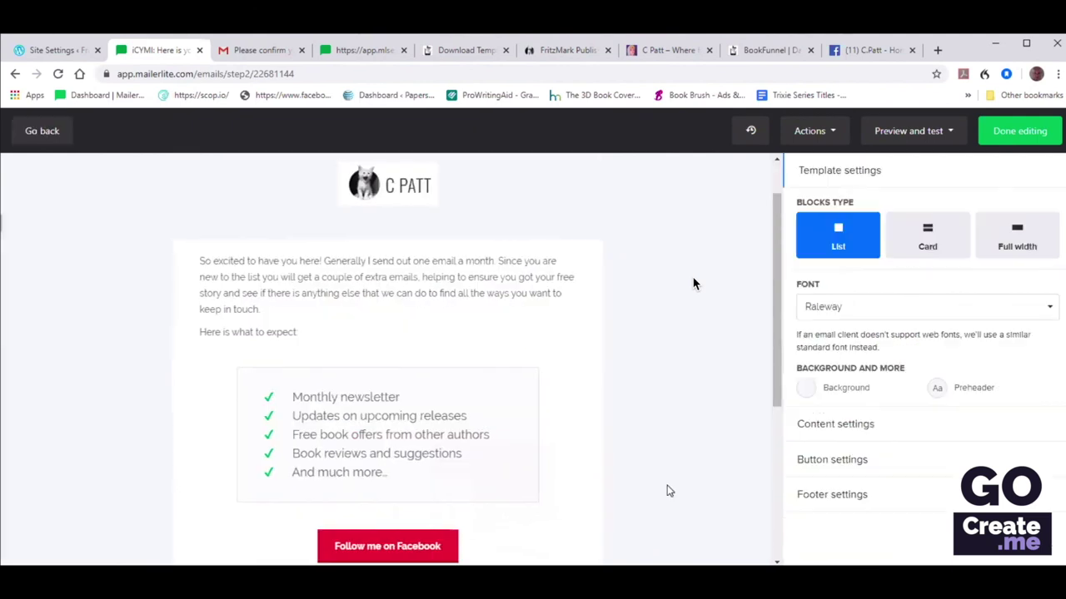
Step: Add a text block above the button with the 'Some authors blog…' follow-me paragraph and save
{"action": "scroll", "coordinate": [92, 311], "scroll_direction": "down", "scroll_amount": 2}
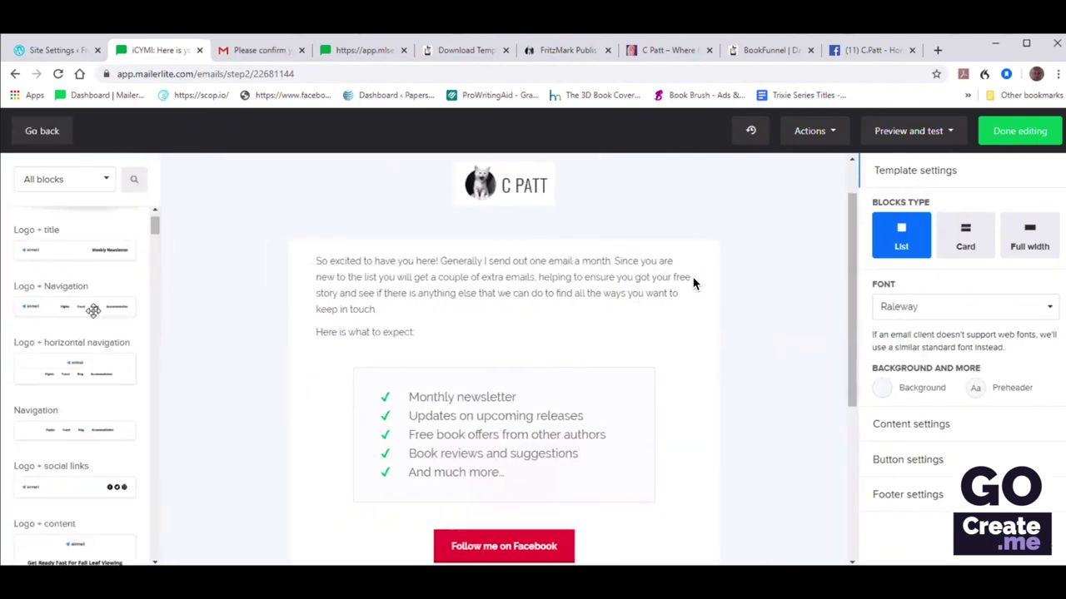
{"action": "scroll", "coordinate": [93, 310], "scroll_direction": "down", "scroll_amount": 5}
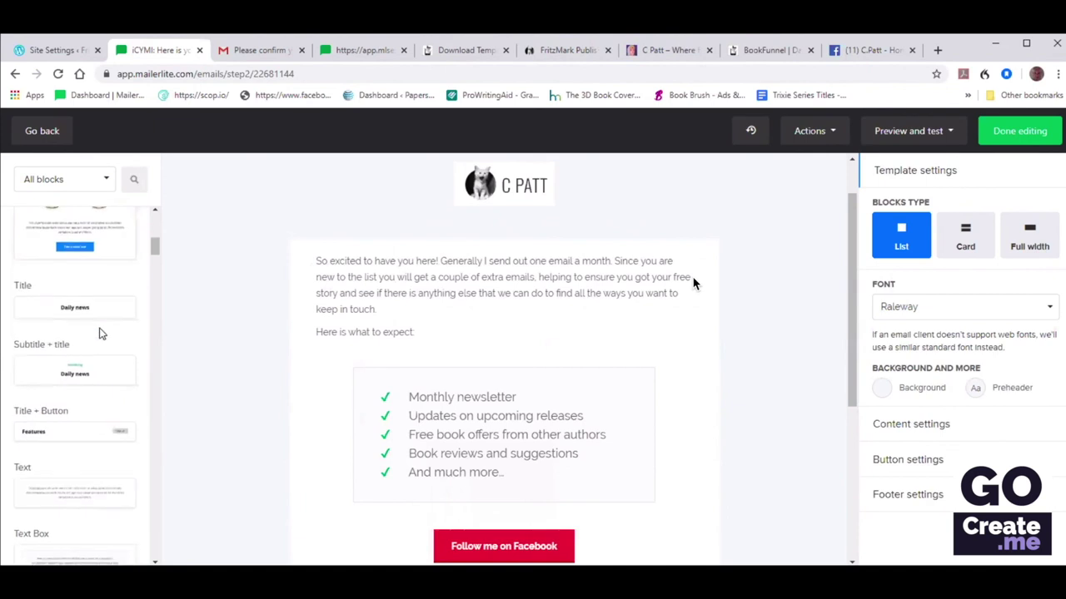
{"action": "scroll", "coordinate": [100, 333], "scroll_direction": "down", "scroll_amount": 4}
{"action": "left_click_drag", "start_coordinate": [97, 301], "coordinate": [541, 207]}
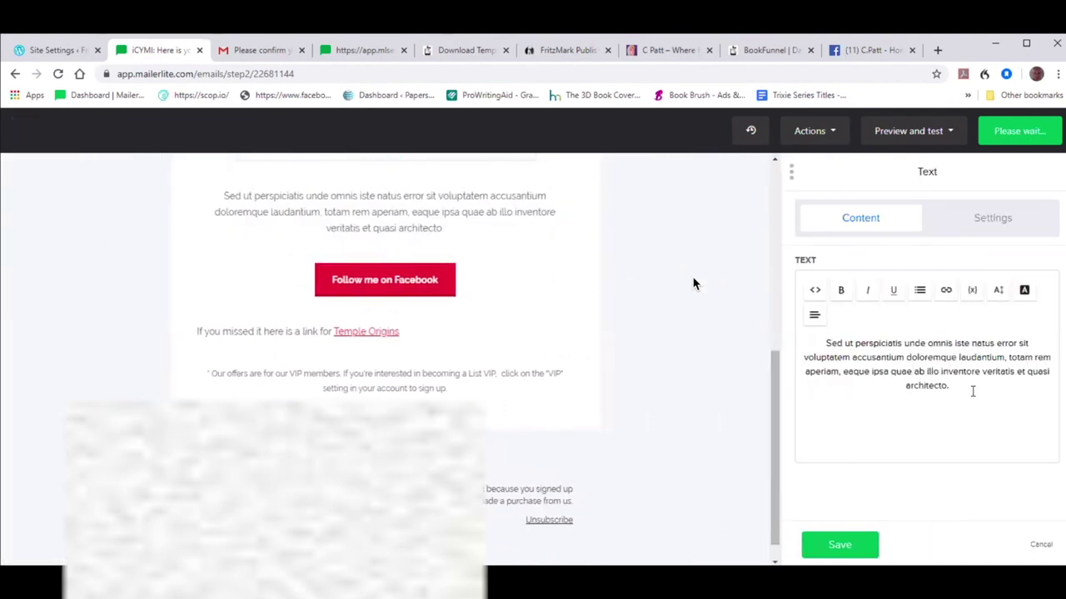
{"action": "left_click_drag", "start_coordinate": [973, 391], "coordinate": [818, 341]}
{"action": "key", "text": "BackSpace"}
{"action": "type", "text": "I"}
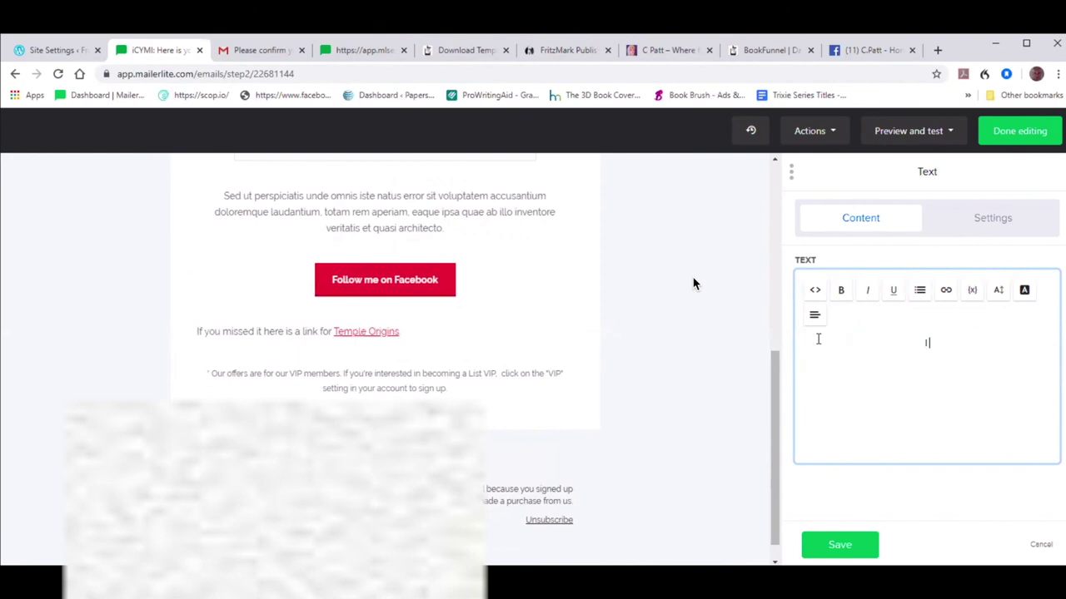
{"action": "type", "text": " don't"}
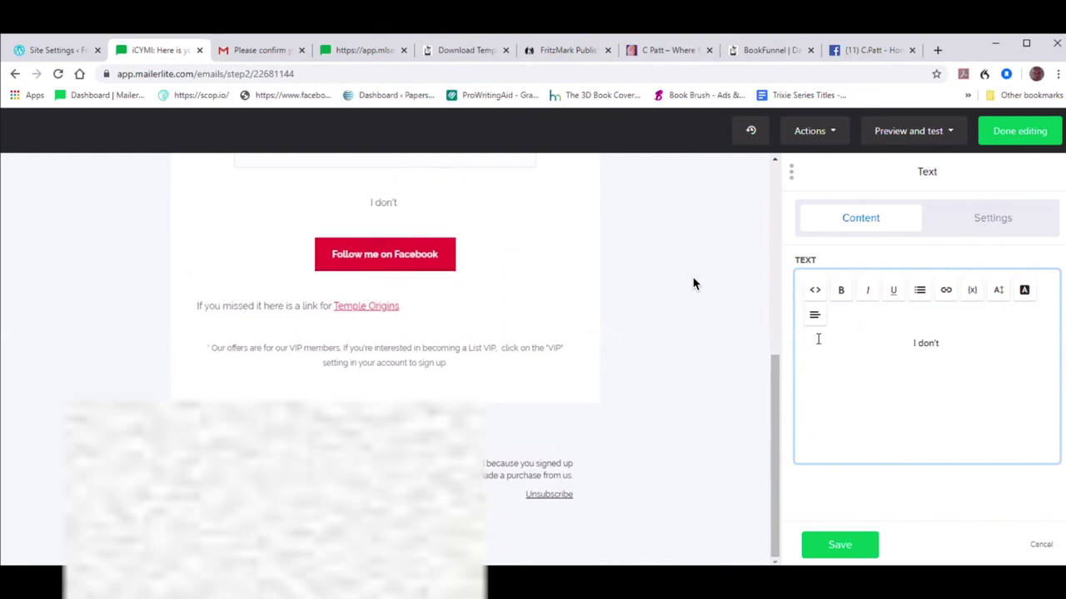
{"action": "key", "text": "BackSpace"}
{"action": "key", "text": "BackSpace"}
{"action": "key", "text": "BackSpace"}
{"action": "key", "text": "BackSpace"}
{"action": "key", "text": "BackSpace"}
{"action": "key", "text": "BackSpace"}
{"action": "key", "text": "BackSpace"}
{"action": "type", "text": "You"}
{"action": "key", "text": "BackSpace"}
{"action": "key", "text": "BackSpace"}
{"action": "key", "text": "BackSpace"}
{"action": "type", "text": "F"}
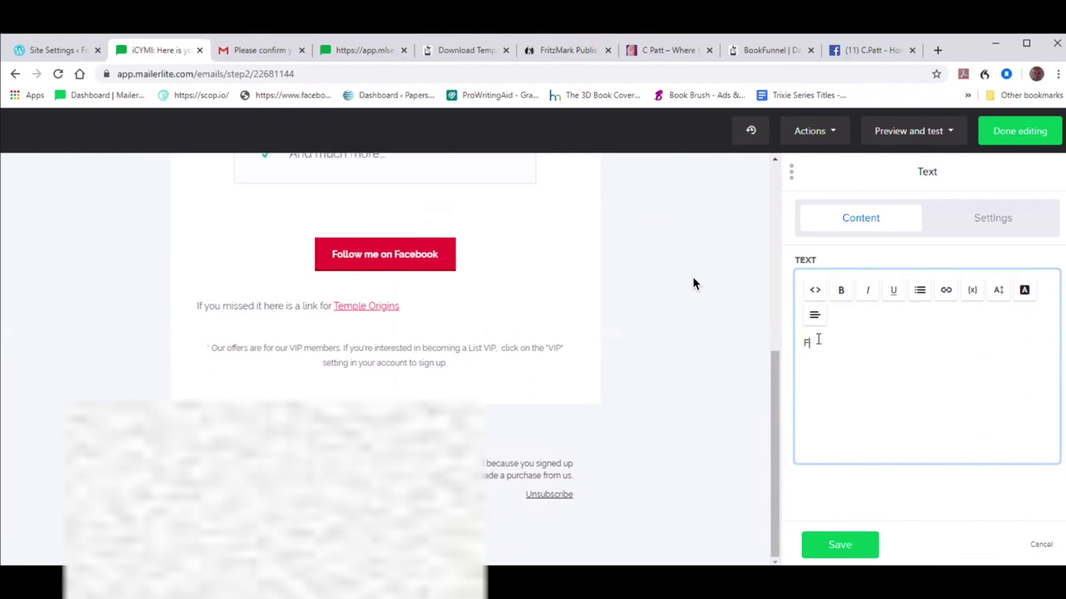
{"action": "type", "text": "ind out more ab"}
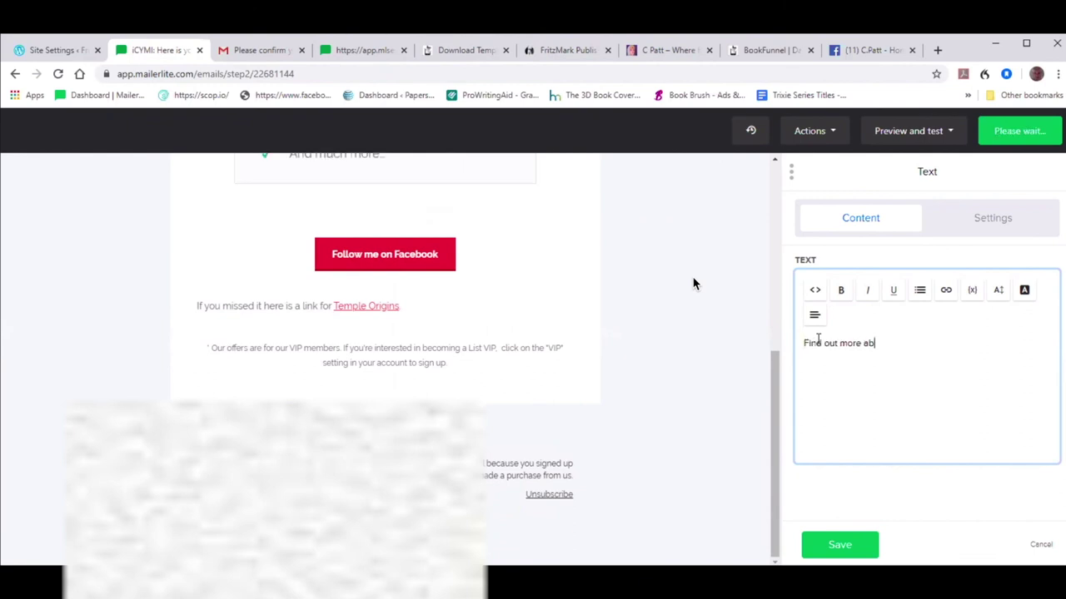
{"action": "type", "text": "out me."}
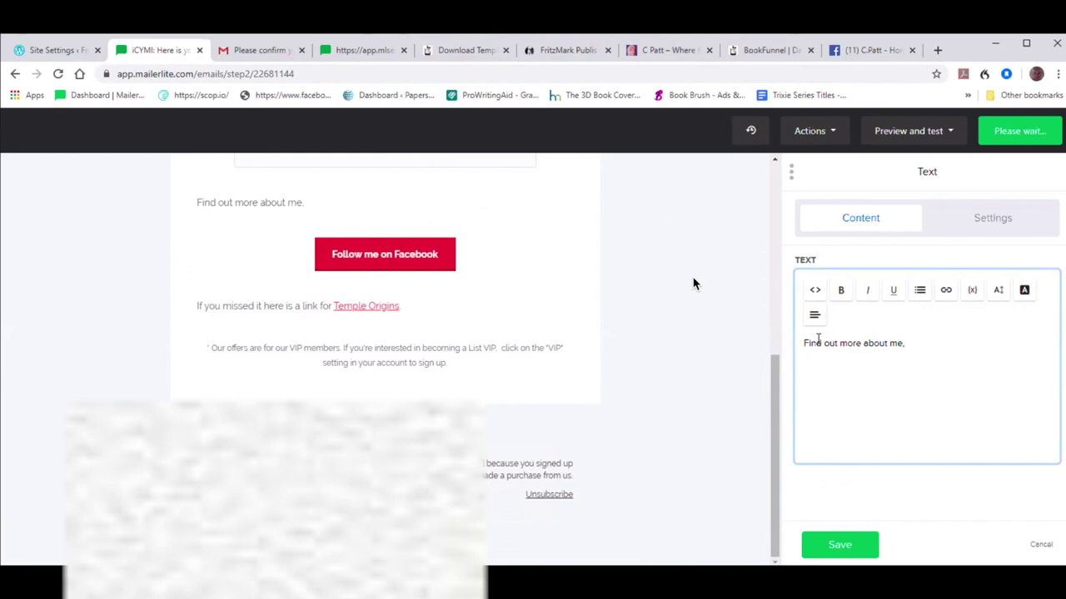
{"action": "key", "text": "ctrl+a"}
{"action": "type", "text": "Some authors blog, but I am more of a social butterfly. Find out more about me by following my facebook author page."}
{"action": "left_click", "coordinate": [839, 544]}
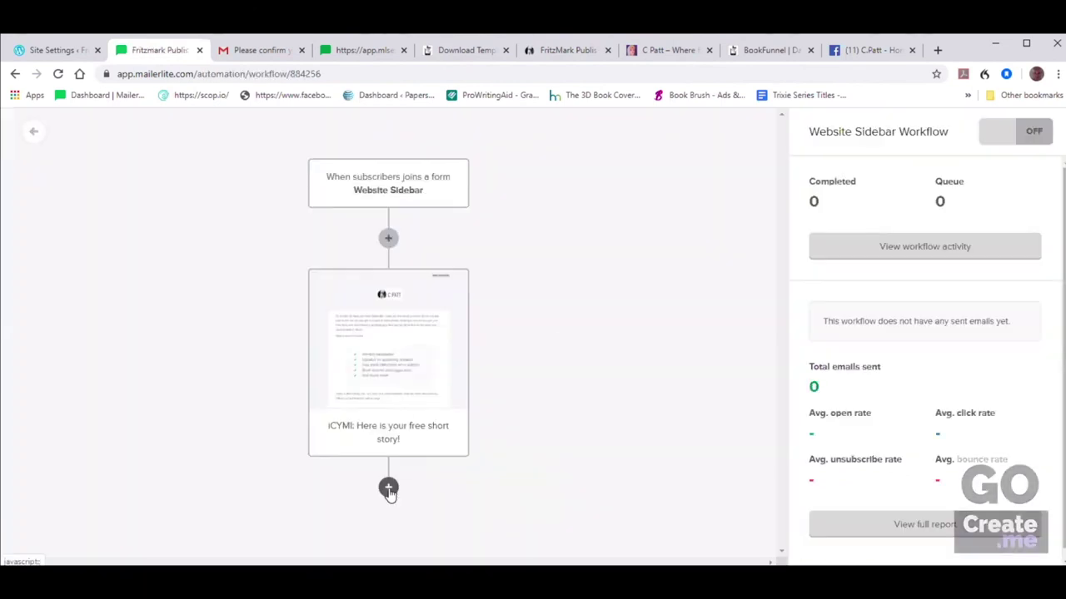
{"action": "left_click", "coordinate": [388, 487]}
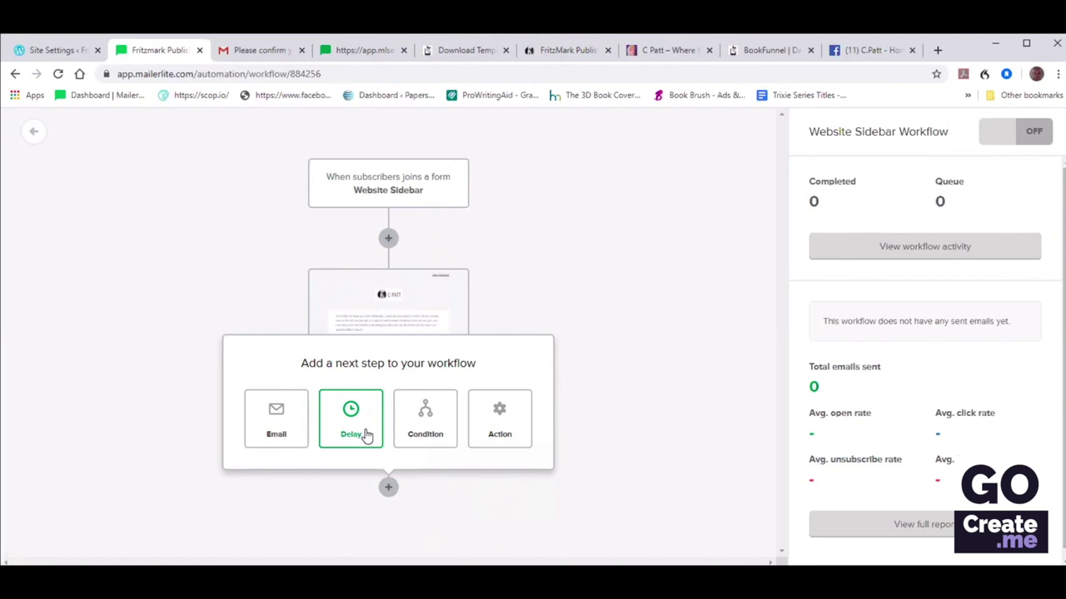
Step: Add a delay step waiting 7 day(s) after the welcome email
{"action": "left_click", "coordinate": [366, 436]}
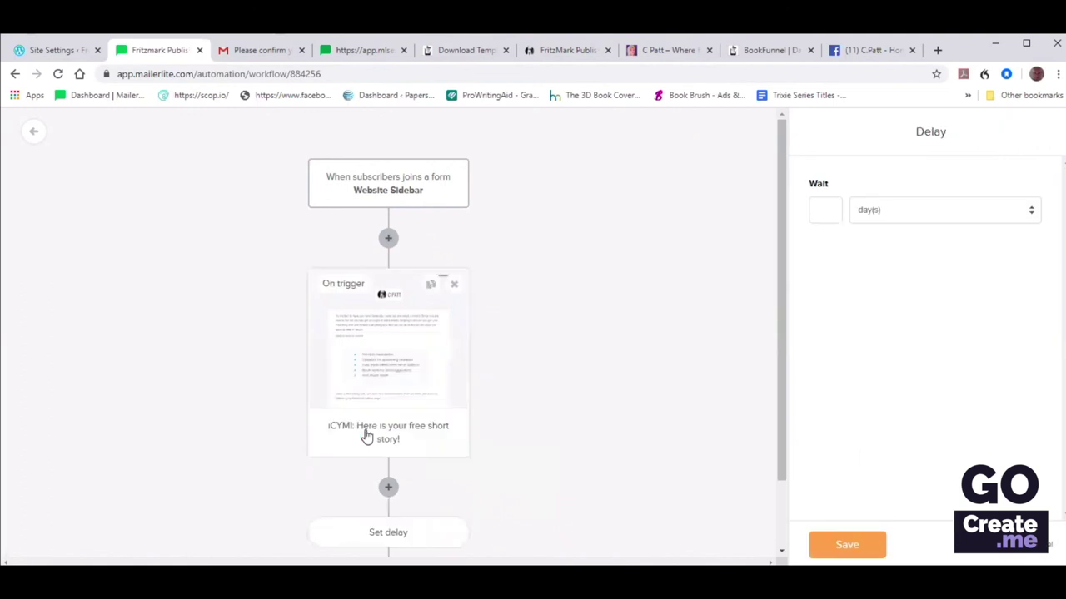
{"action": "left_click", "coordinate": [1033, 210]}
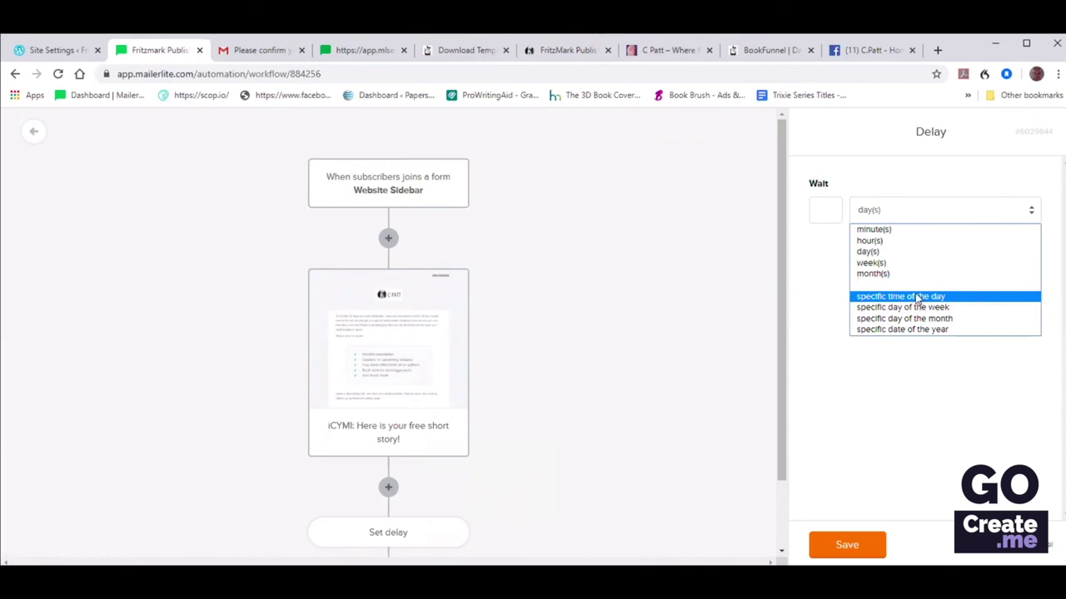
{"action": "left_click", "coordinate": [827, 213]}
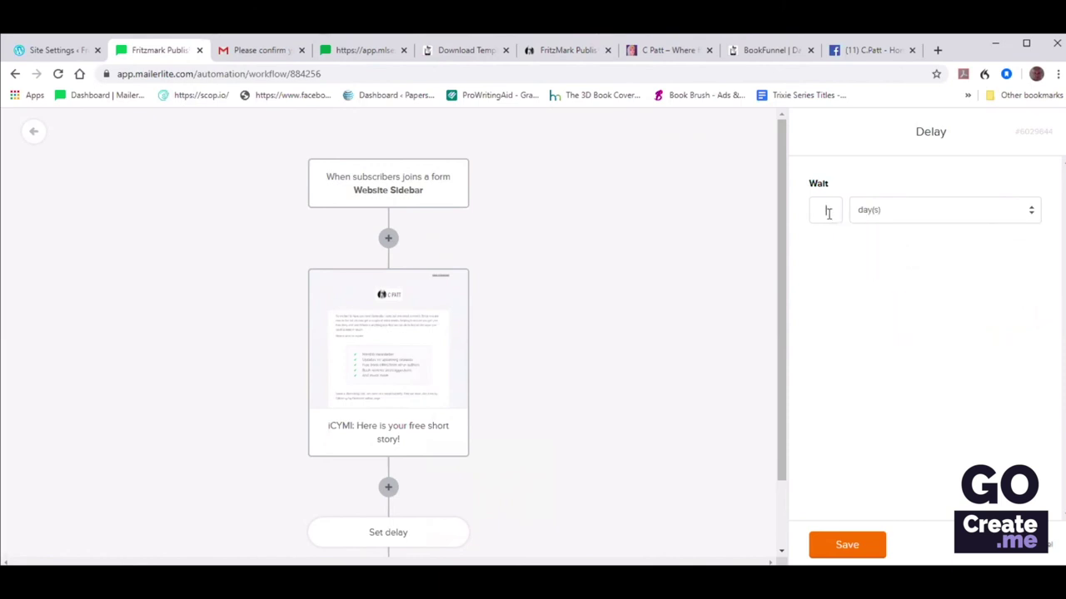
{"action": "type", "text": "7"}
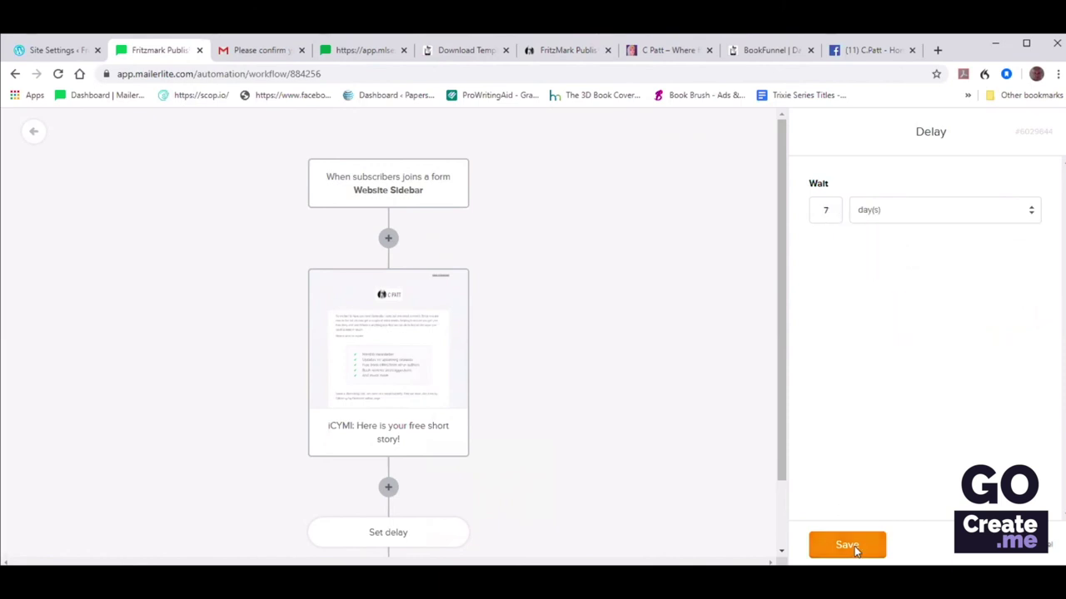
{"action": "left_click", "coordinate": [847, 545]}
{"action": "scroll", "coordinate": [593, 324], "scroll_direction": "down", "scroll_amount": 1}
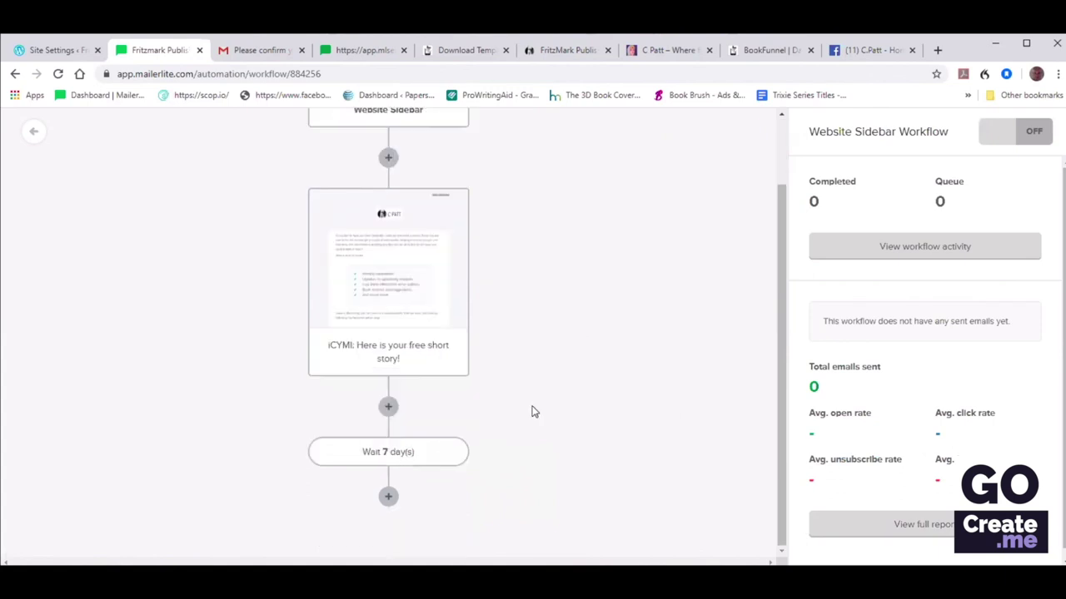
Step: Add a follow-up email step after the delay and return to the workflow overview
{"action": "left_click", "coordinate": [388, 497]}
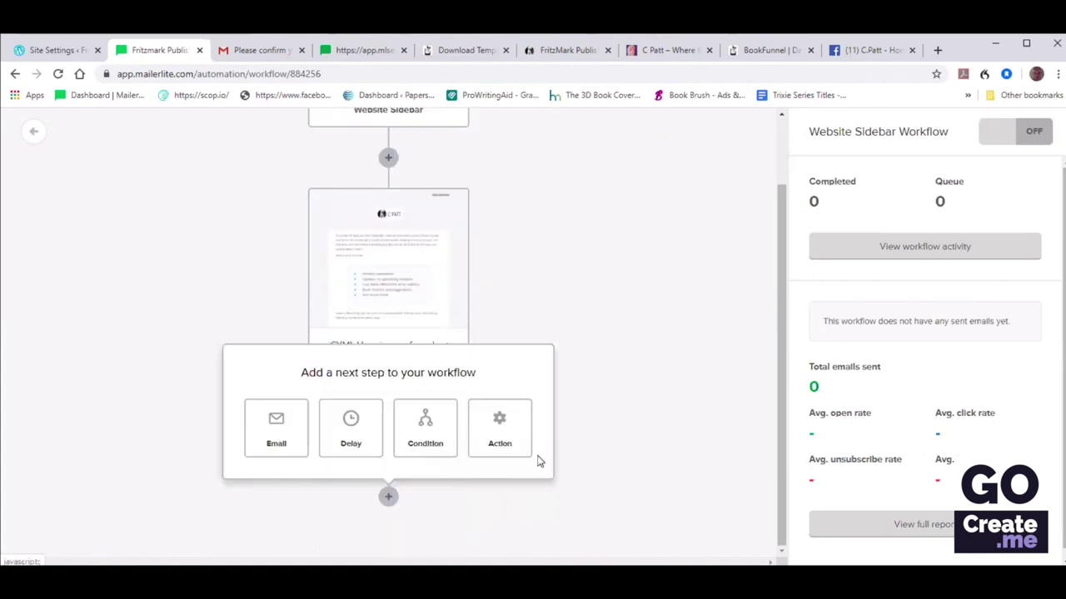
{"action": "left_click", "coordinate": [283, 447]}
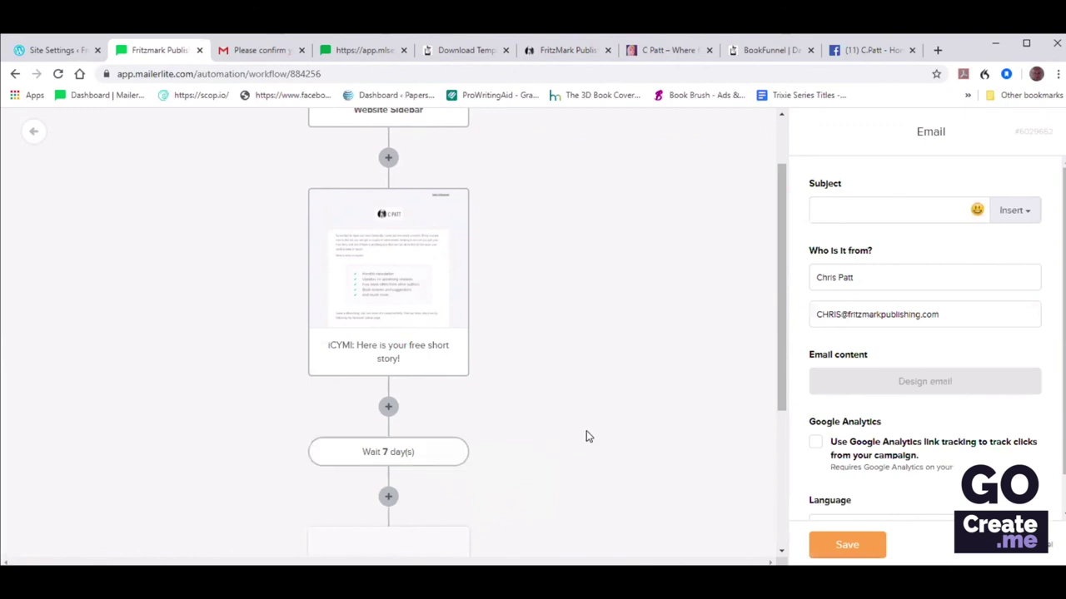
{"action": "scroll", "coordinate": [588, 435], "scroll_direction": "down", "scroll_amount": 3}
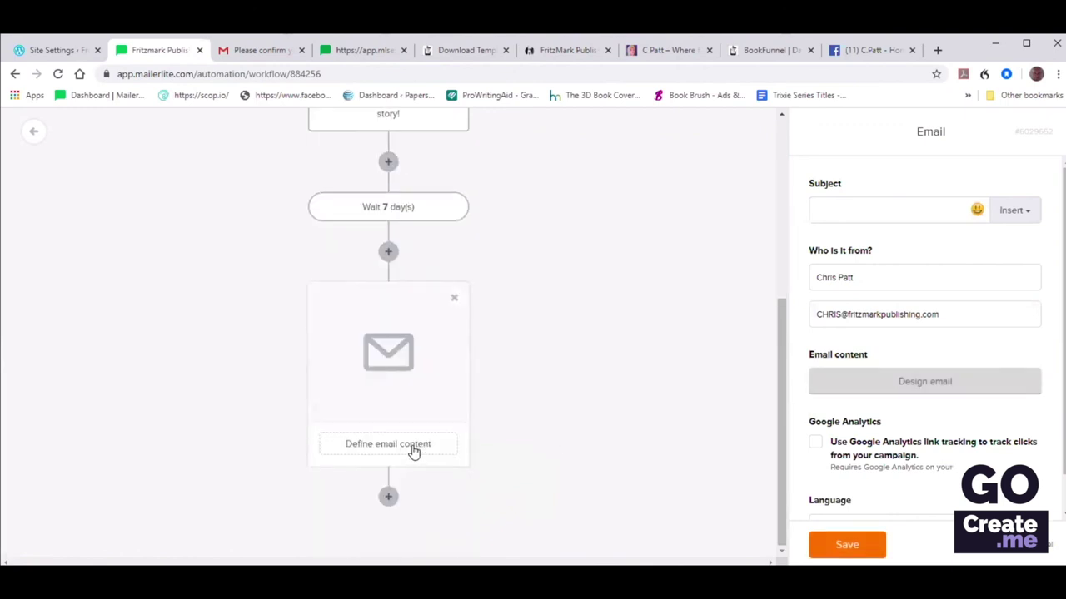
{"action": "left_click", "coordinate": [645, 340]}
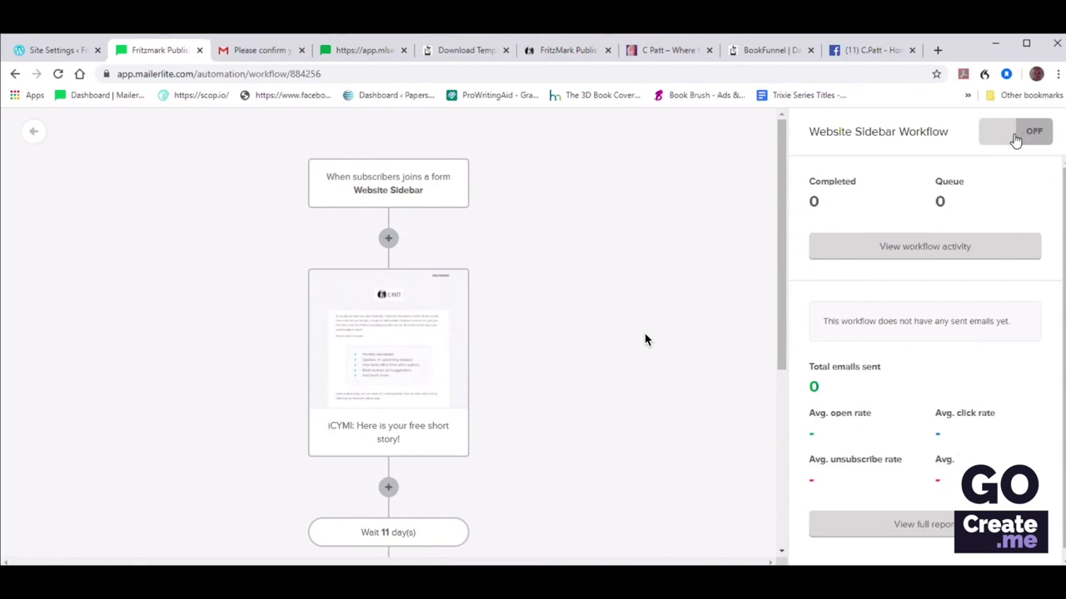
Step: Turn the Website Sidebar workflow ON and bring up the FritzMark Publishing website to test it
{"action": "left_click", "coordinate": [995, 136]}
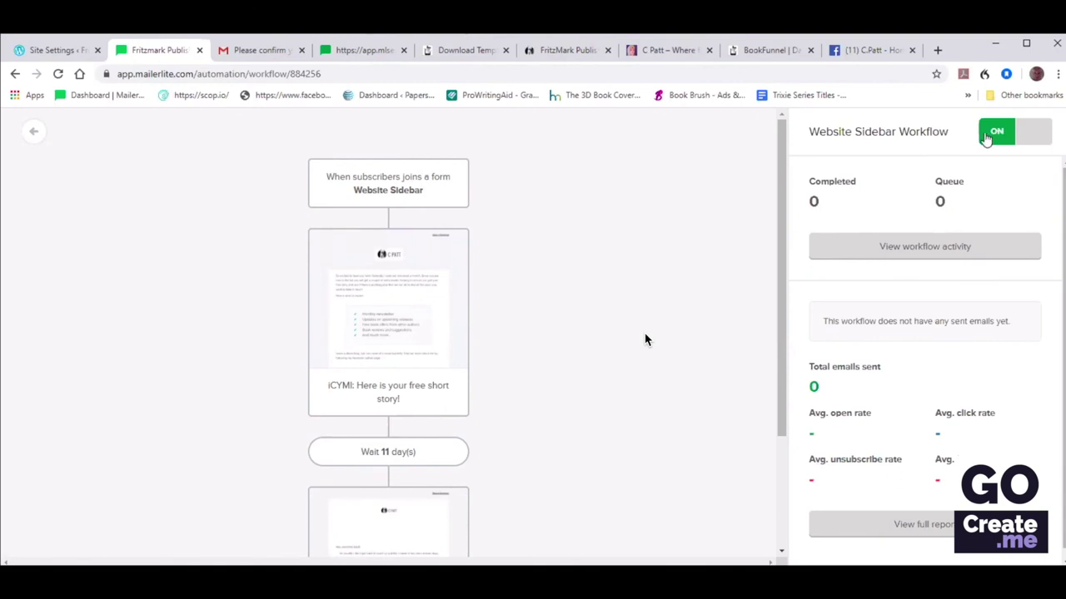
{"action": "left_click", "coordinate": [563, 52]}
{"action": "scroll", "coordinate": [536, 371], "scroll_direction": "down", "scroll_amount": 6}
Step: Sign up a test email address through the 'Want a Free Story?' form and get the 'Thank you!' confirmation
{"action": "scroll", "coordinate": [537, 371], "scroll_direction": "down", "scroll_amount": 3}
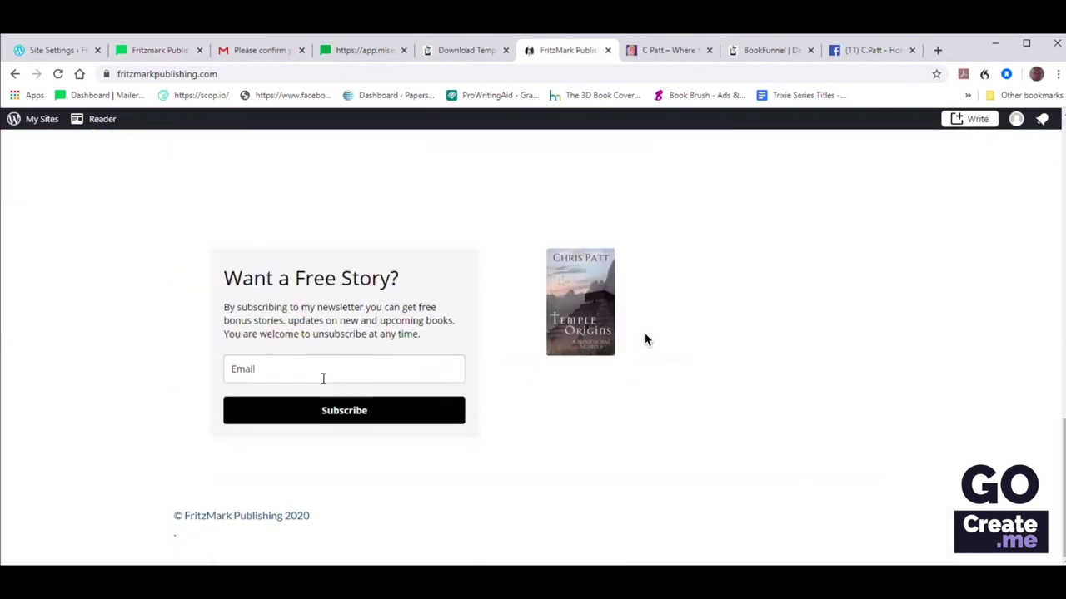
{"action": "left_click", "coordinate": [313, 373]}
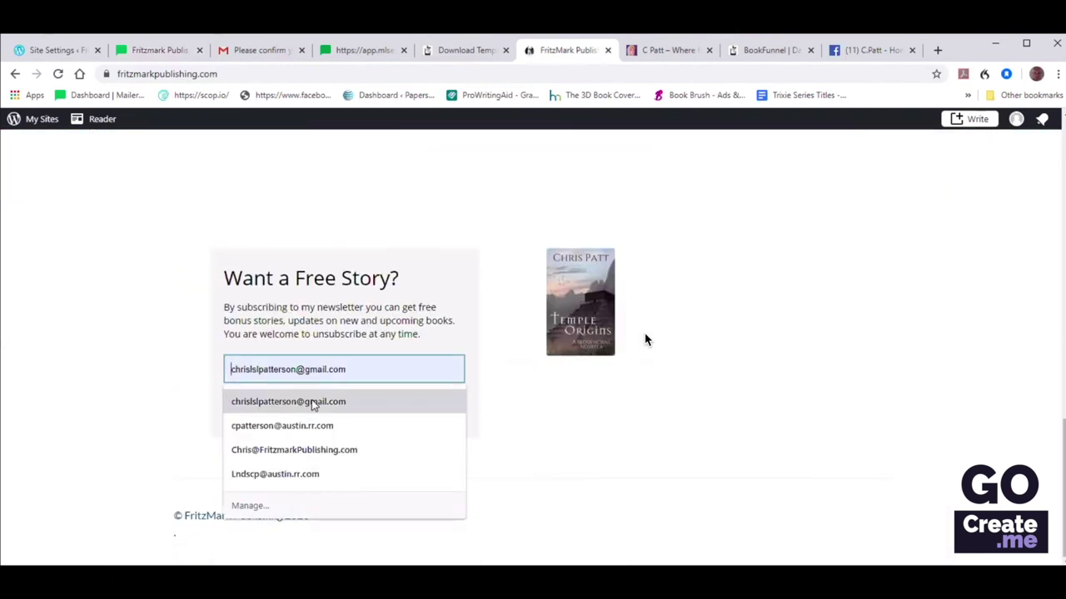
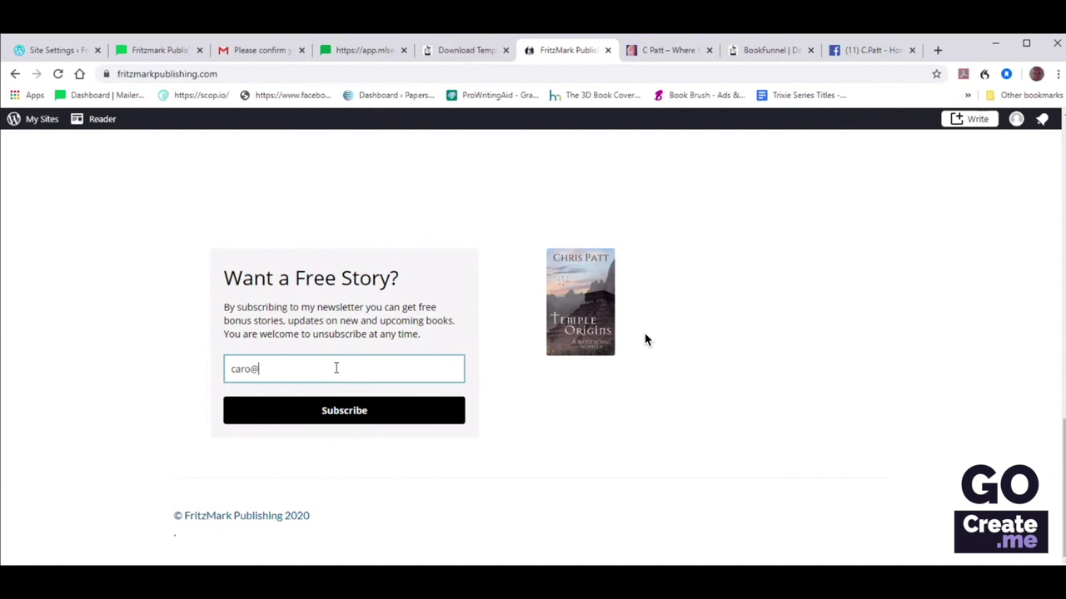
{"action": "left_click", "coordinate": [372, 413]}
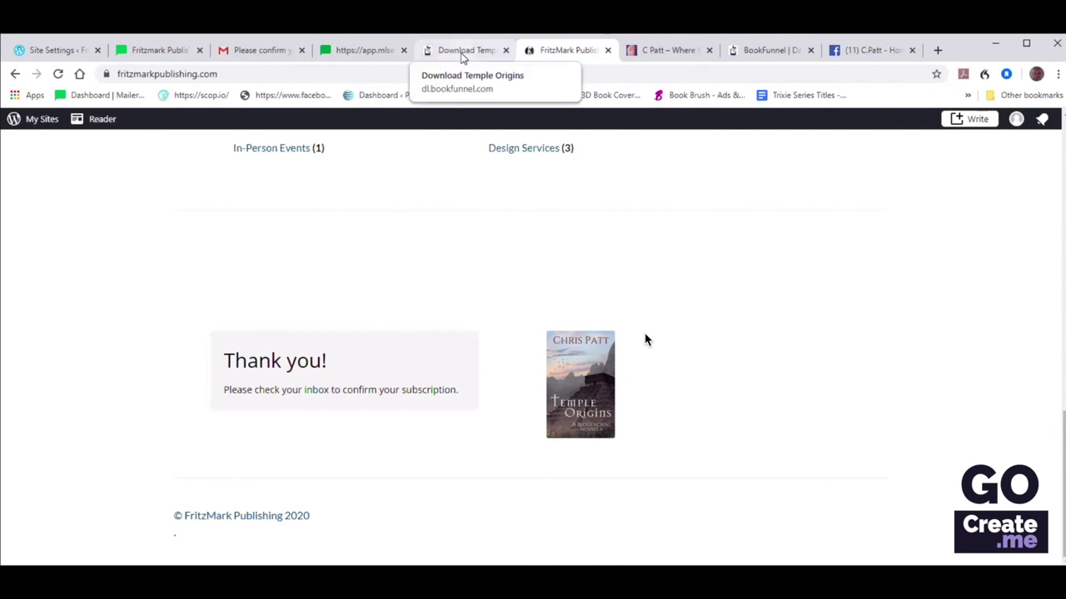
{"action": "scroll", "coordinate": [785, 362], "scroll_direction": "up", "scroll_amount": 5}
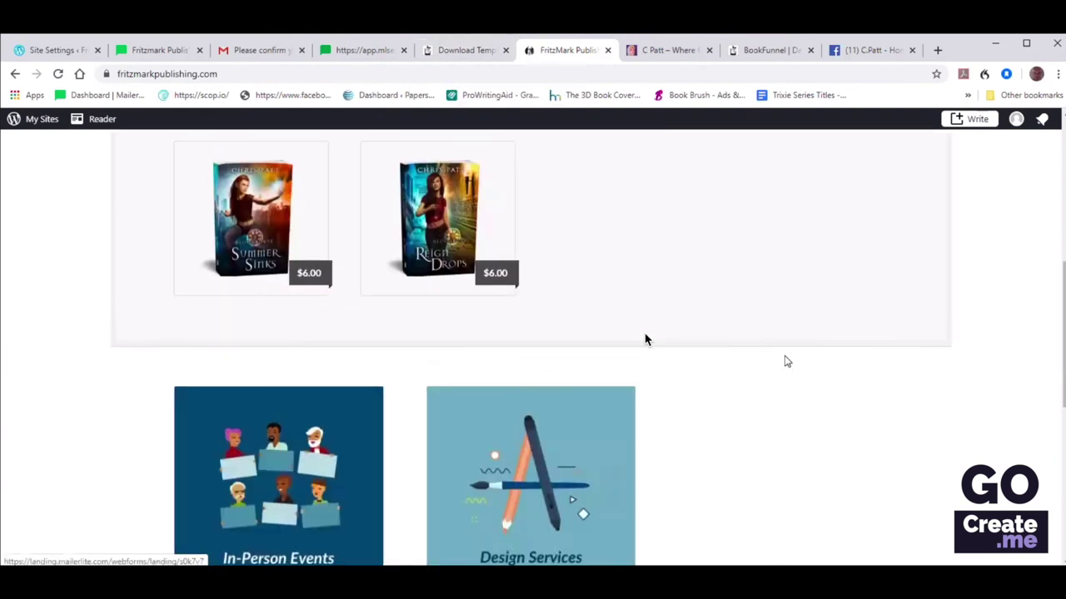
{"action": "scroll", "coordinate": [786, 361], "scroll_direction": "up", "scroll_amount": 8}
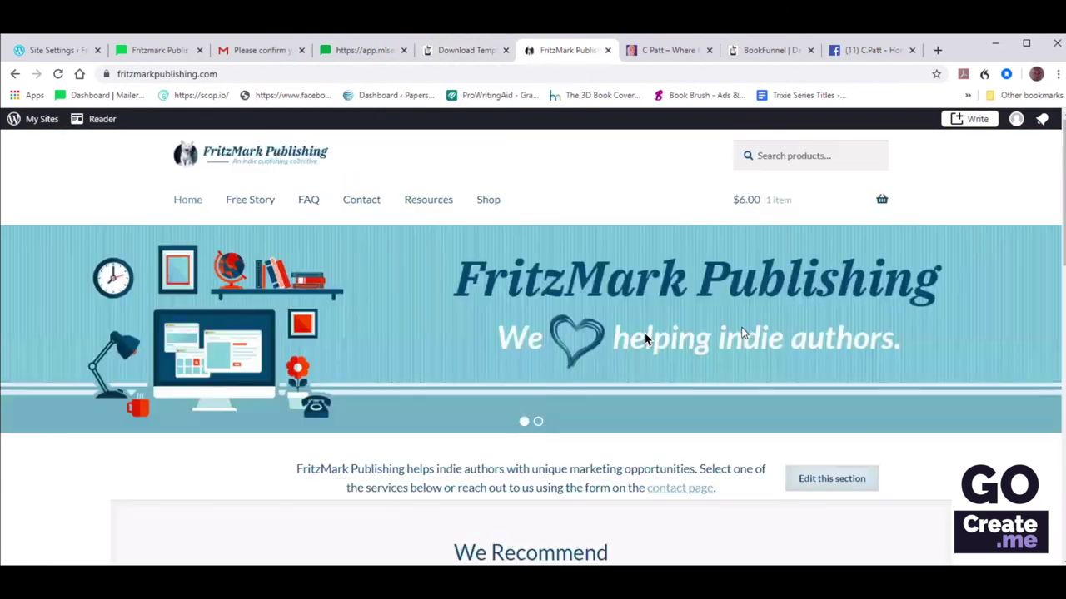
Step: Review the arrived C PATT welcome email, scrolling through its Facebook button and Temple Origins link
{"action": "left_click", "coordinate": [154, 51]}
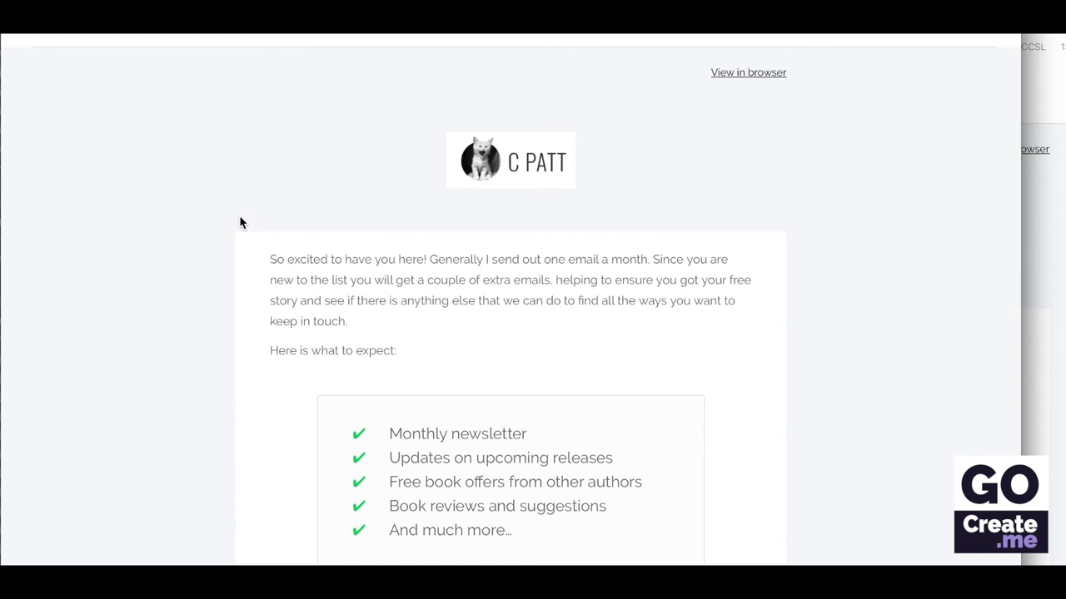
{"action": "scroll", "coordinate": [239, 222], "scroll_direction": "down", "scroll_amount": 5}
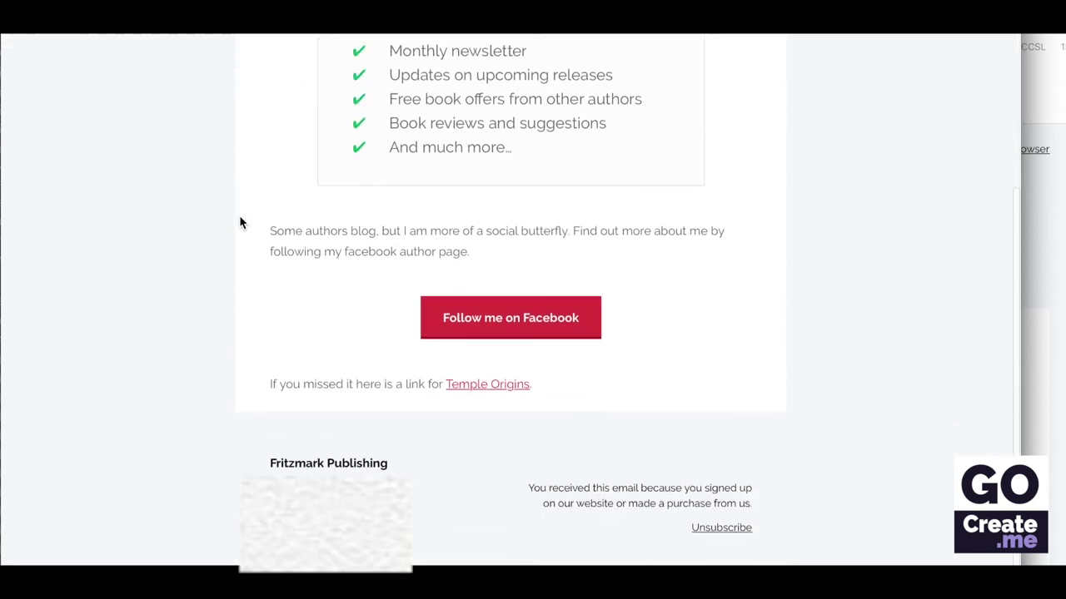
{"action": "scroll", "coordinate": [239, 222], "scroll_direction": "up", "scroll_amount": 5}
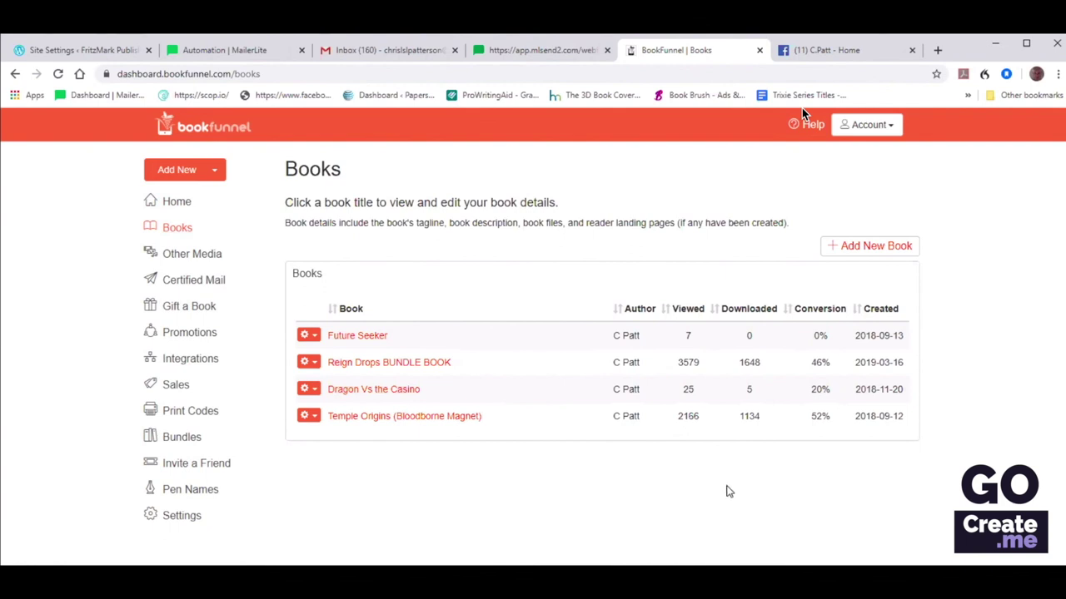
Step: Open Dragon Vs the Casino from the Books list and expand 'I want to create a landing page.'
{"action": "left_click", "coordinate": [383, 393]}
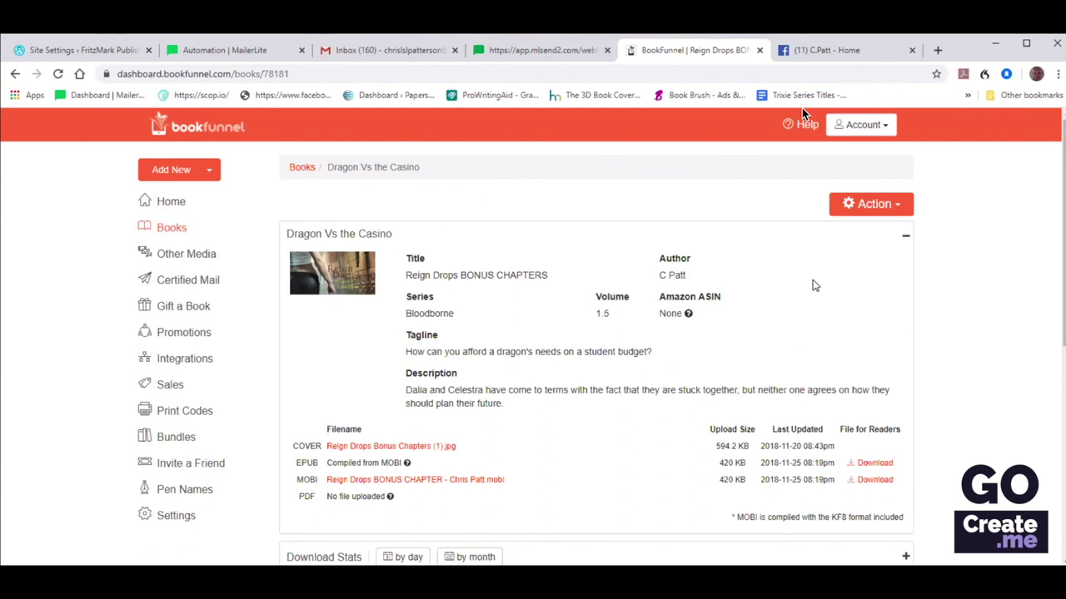
{"action": "scroll", "coordinate": [815, 285], "scroll_direction": "down", "scroll_amount": 1}
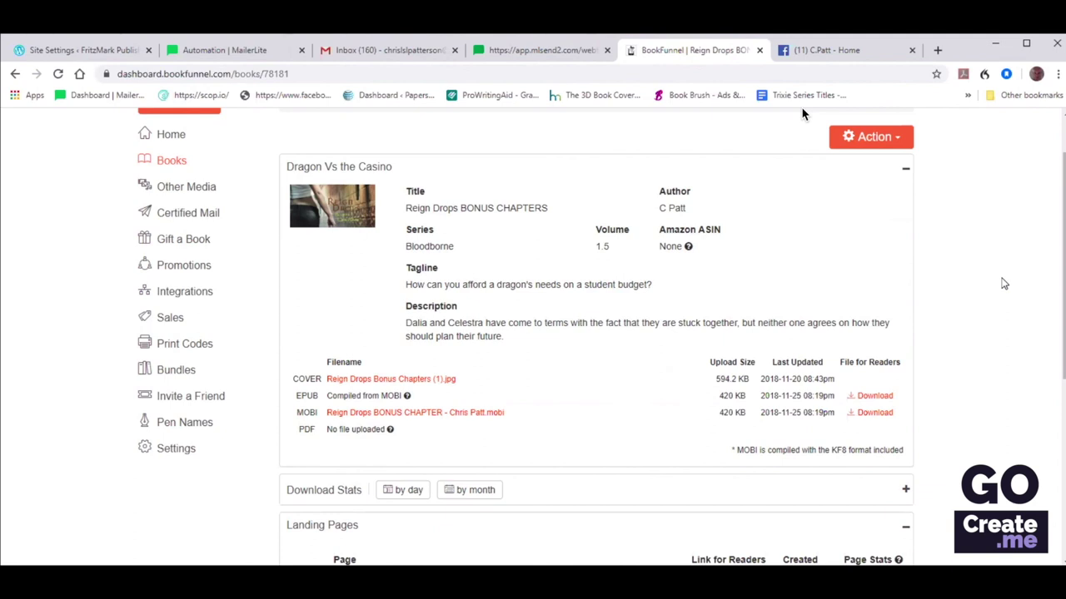
{"action": "scroll", "coordinate": [1004, 284], "scroll_direction": "down", "scroll_amount": 3}
{"action": "scroll", "coordinate": [1004, 284], "scroll_direction": "down", "scroll_amount": 1}
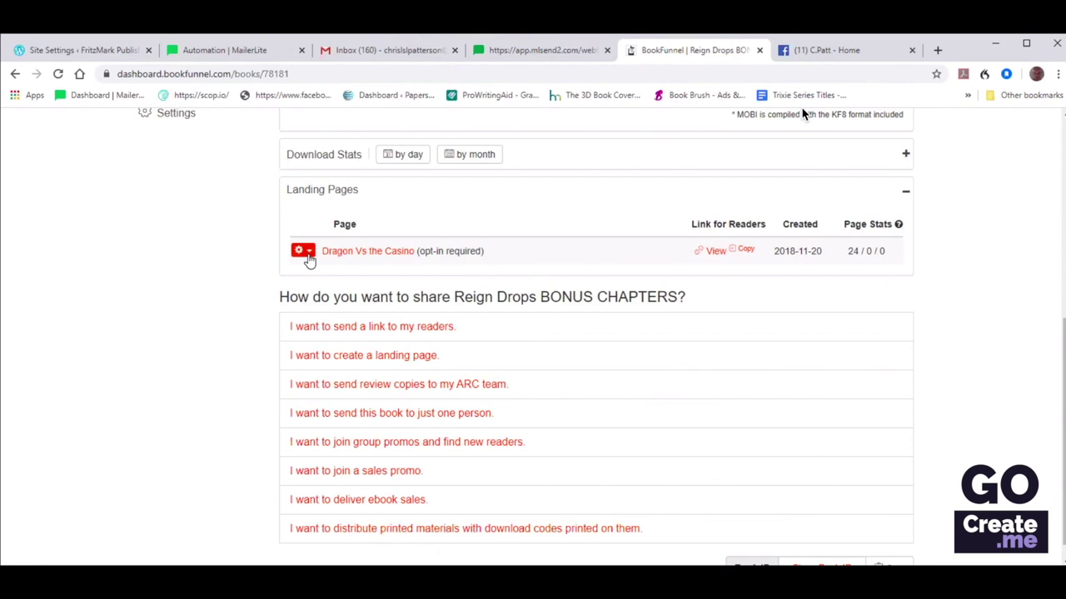
{"action": "scroll", "coordinate": [333, 350], "scroll_direction": "up", "scroll_amount": 1}
{"action": "left_click", "coordinate": [360, 423]}
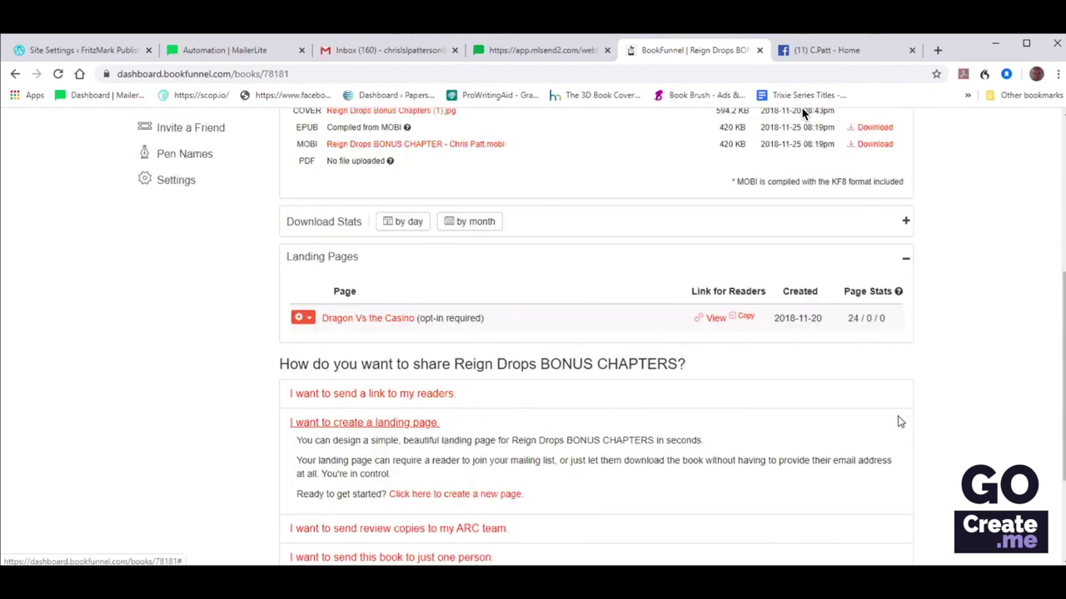
{"action": "scroll", "coordinate": [899, 422], "scroll_direction": "down", "scroll_amount": 1}
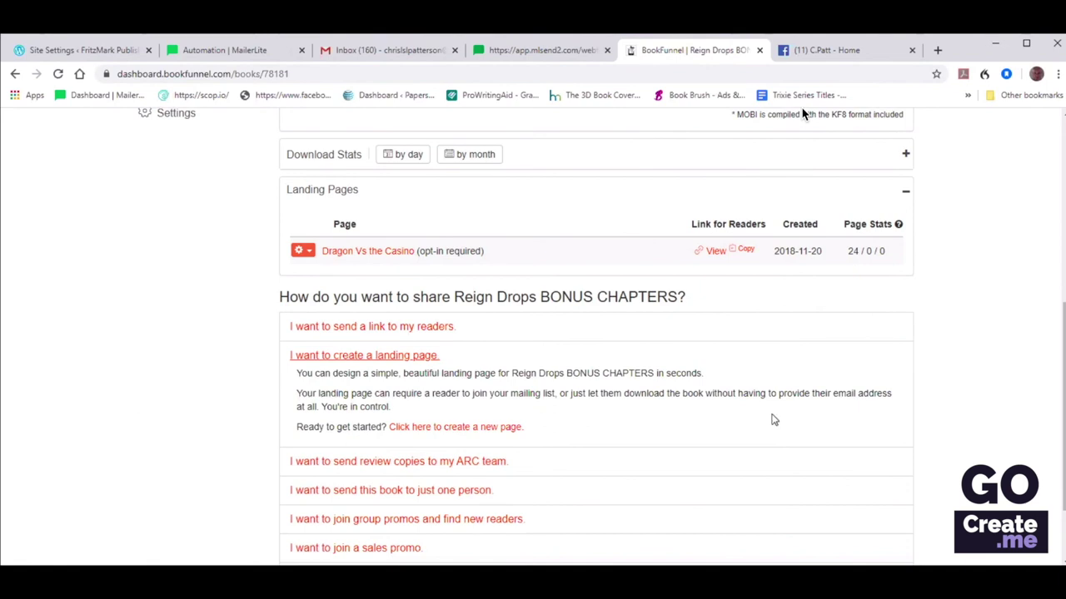
Step: Create a new Dragon Vs the Casino landing page as an email signup page requiring readers to join the list
{"action": "left_click", "coordinate": [479, 428]}
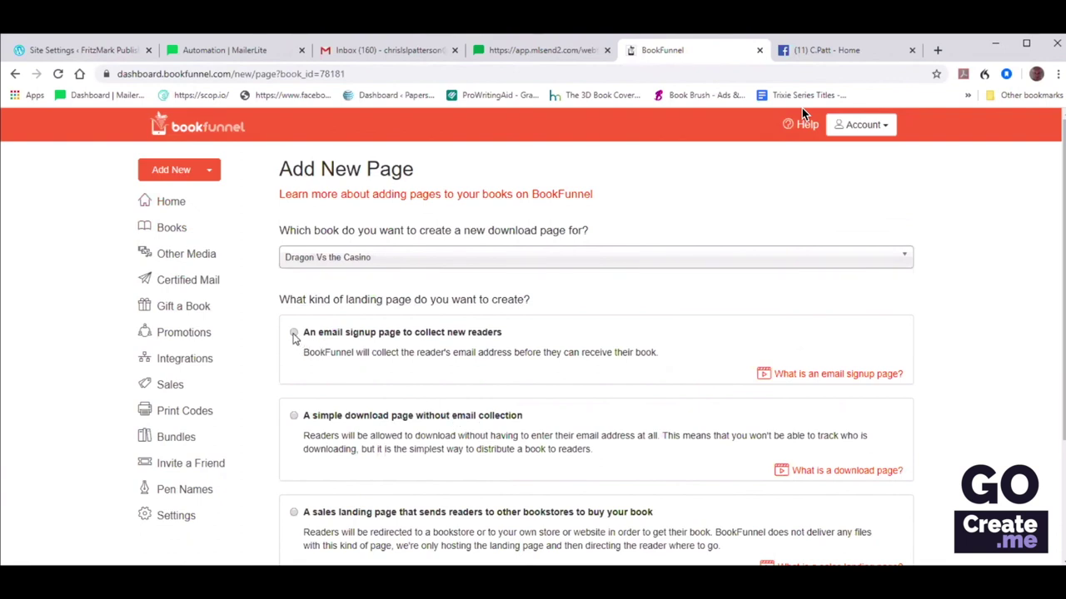
{"action": "left_click", "coordinate": [293, 333]}
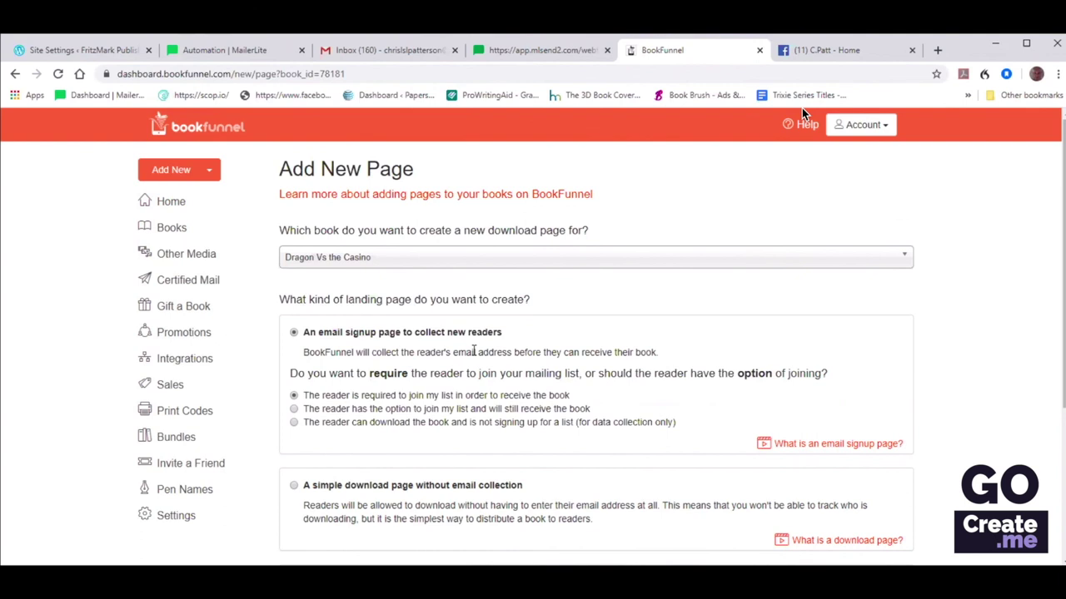
{"action": "scroll", "coordinate": [475, 354], "scroll_direction": "down", "scroll_amount": 1}
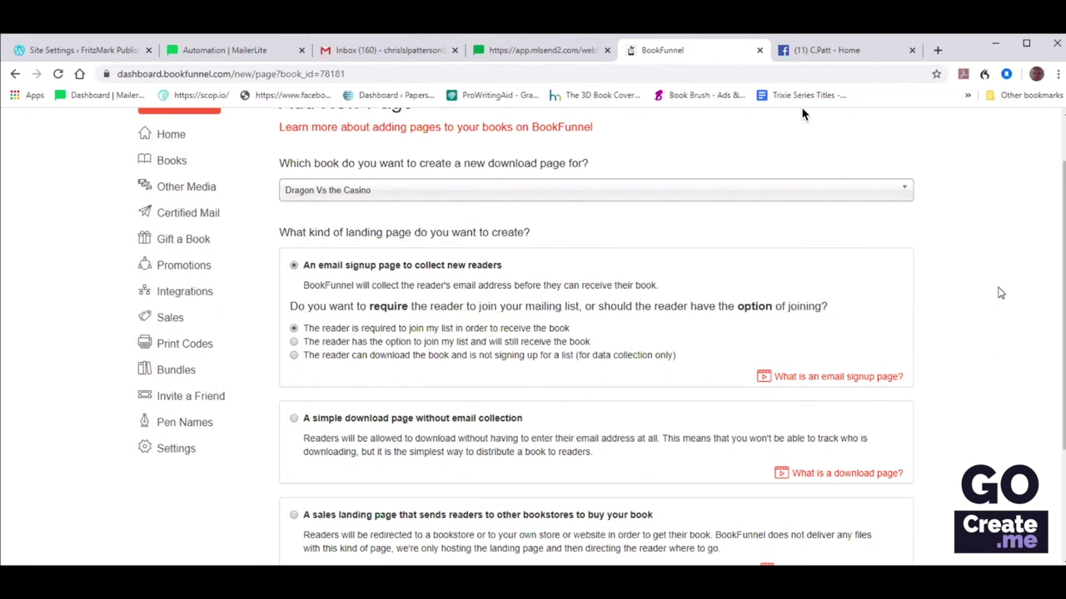
{"action": "scroll", "coordinate": [1000, 293], "scroll_direction": "down", "scroll_amount": 2}
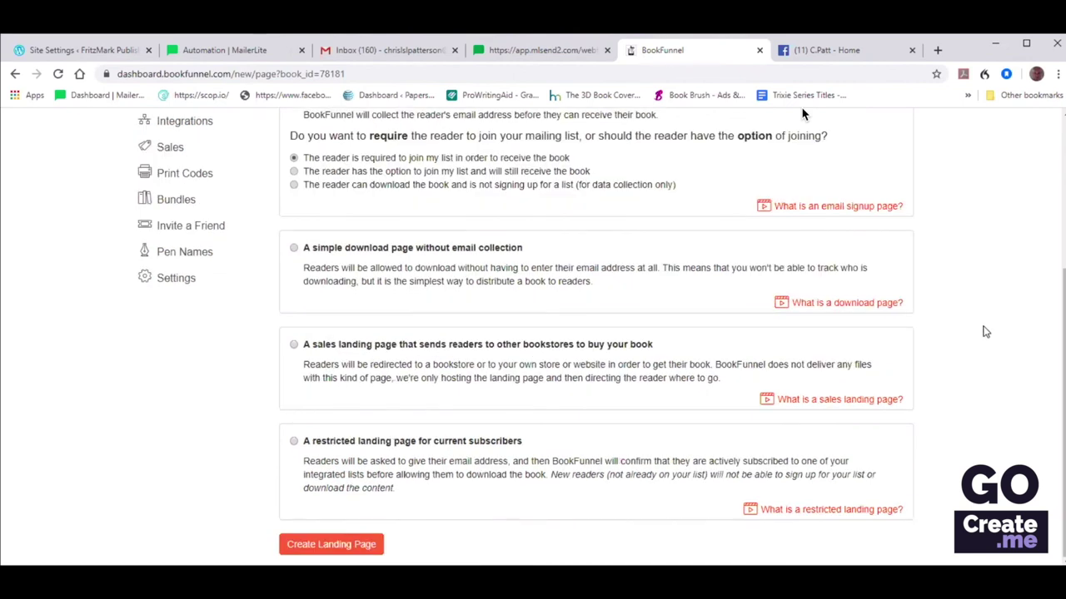
{"action": "left_click", "coordinate": [370, 552]}
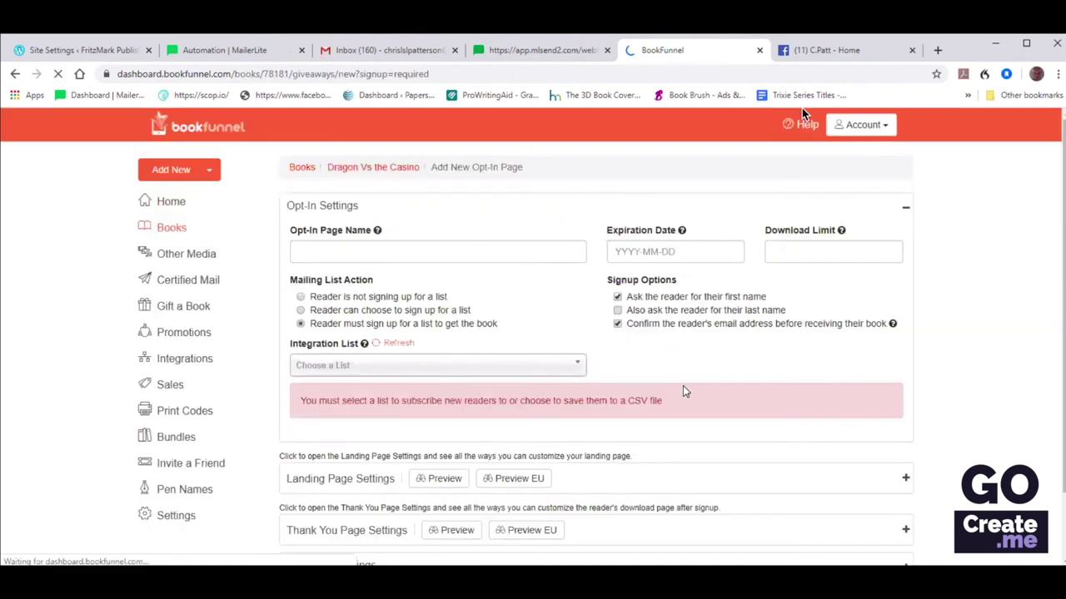
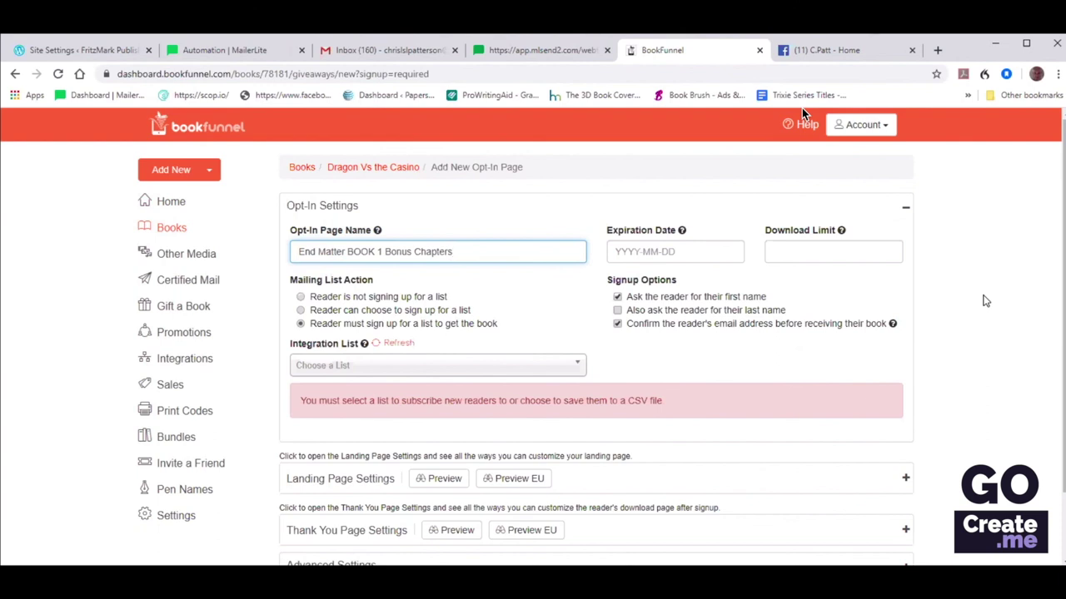
Step: Check which MailerLite integration lists are available, then switch to the MailerLite automation tab
{"action": "left_click", "coordinate": [581, 371]}
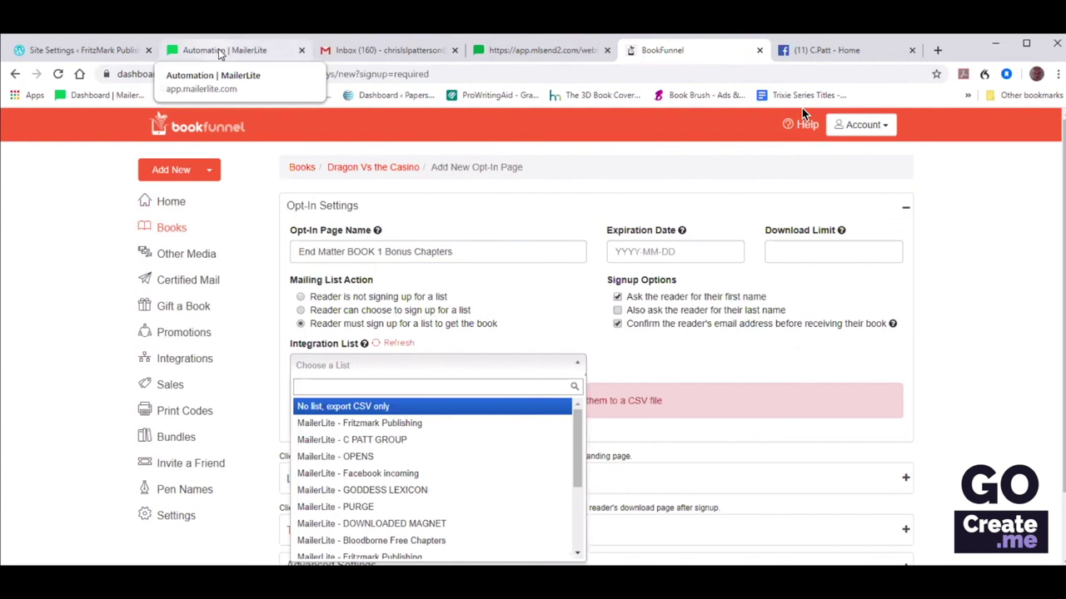
{"action": "left_click", "coordinate": [221, 53]}
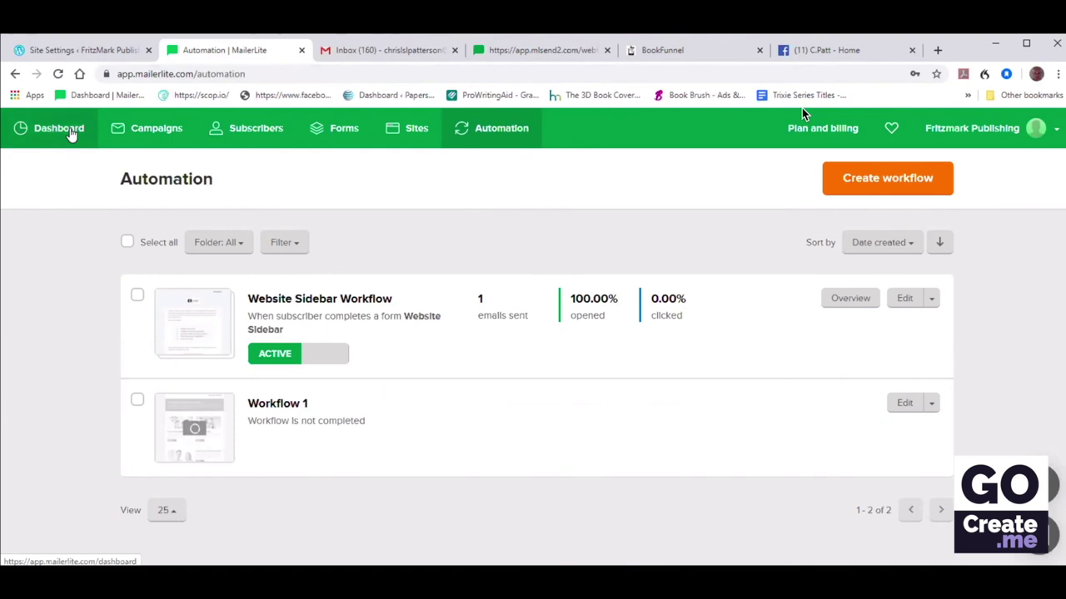
Step: Under Subscribers > Groups, create the group 'End Matter Reign Drops Bonus Chapters'
{"action": "left_click", "coordinate": [71, 133]}
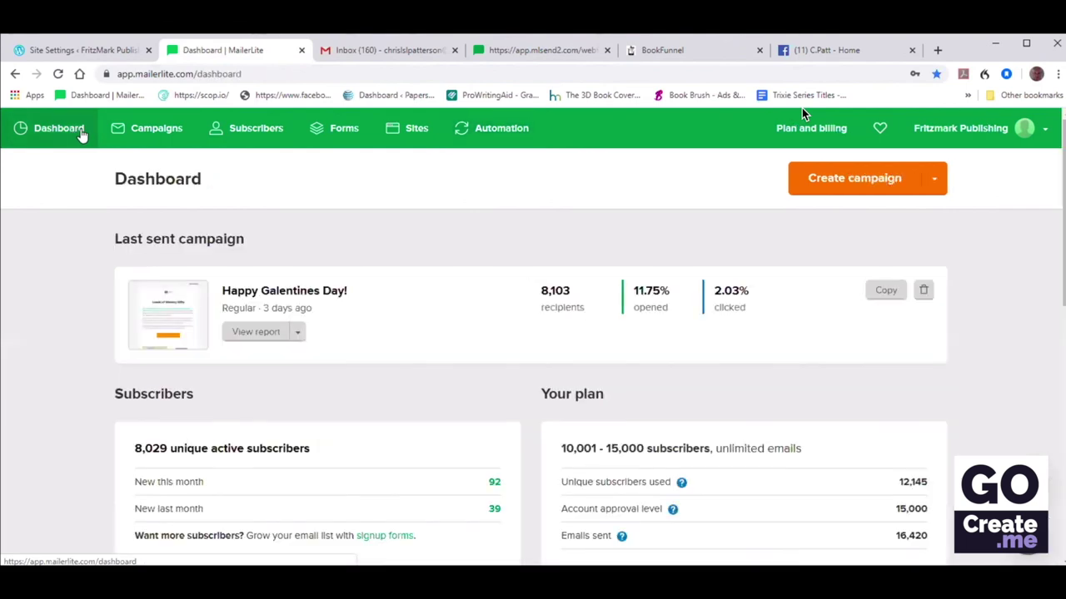
{"action": "left_click", "coordinate": [255, 138]}
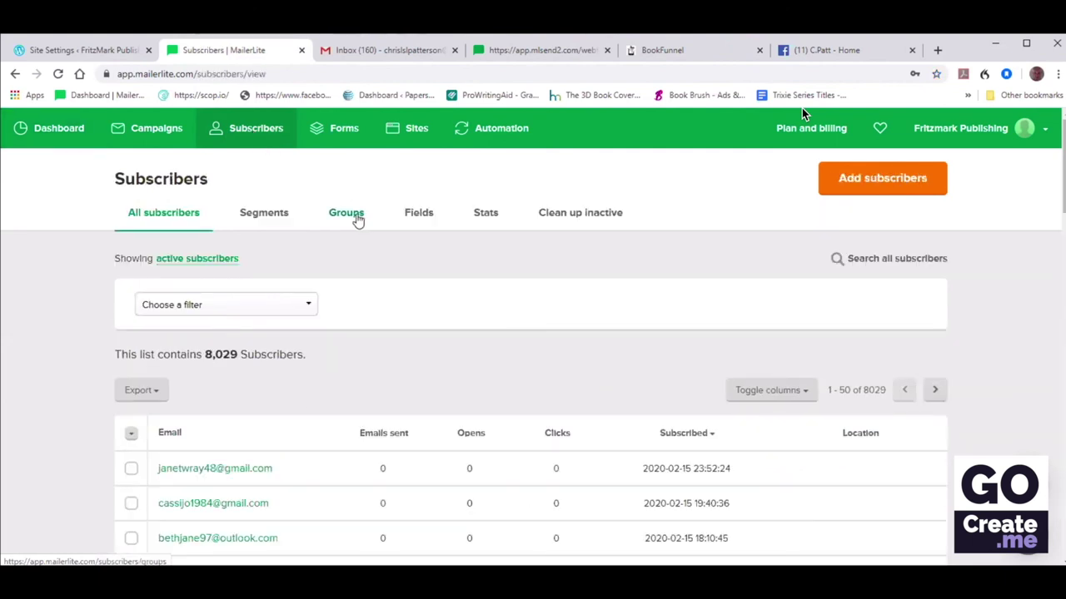
{"action": "left_click", "coordinate": [347, 214]}
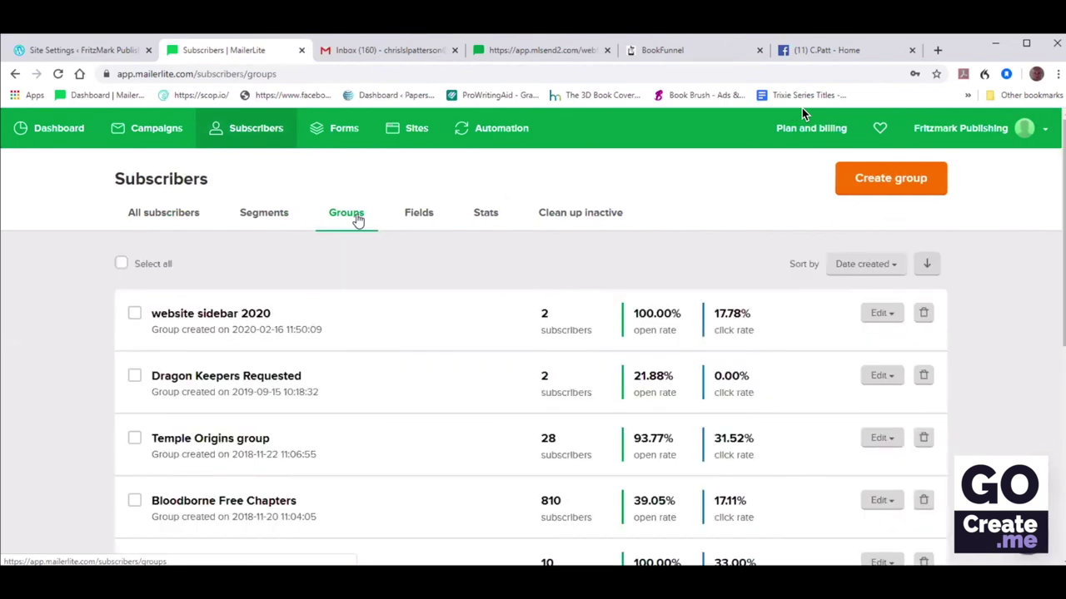
{"action": "left_click", "coordinate": [894, 182]}
{"action": "left_click", "coordinate": [638, 212]}
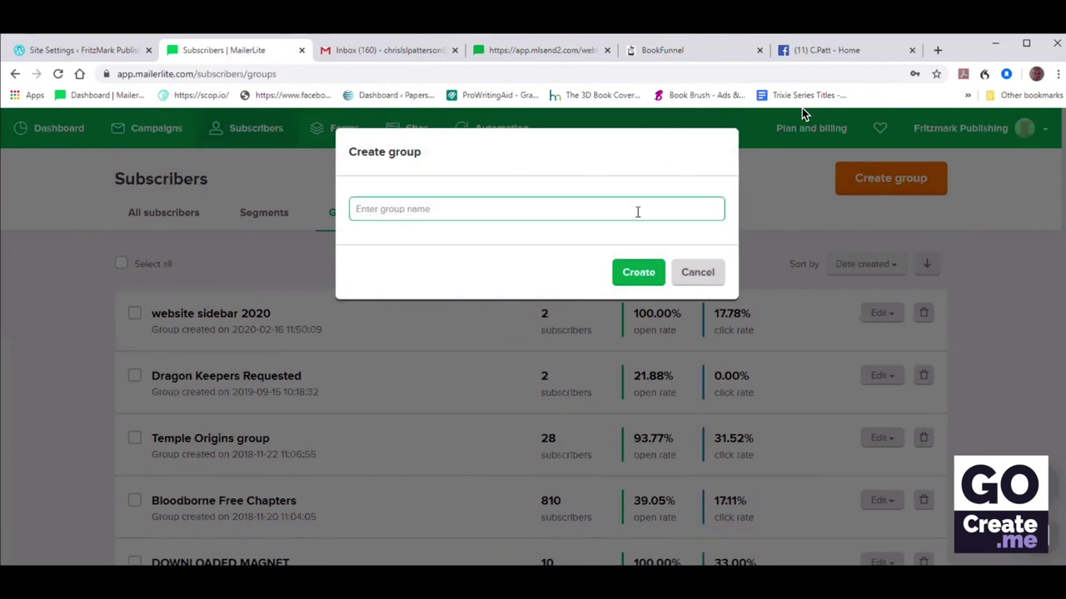
{"action": "type", "text": "Endan"}
{"action": "key", "text": "BackSpace"}
{"action": "key", "text": "BackSpace"}
{"action": "type", "text": "Matter Book 1 Bonus Chapters"}
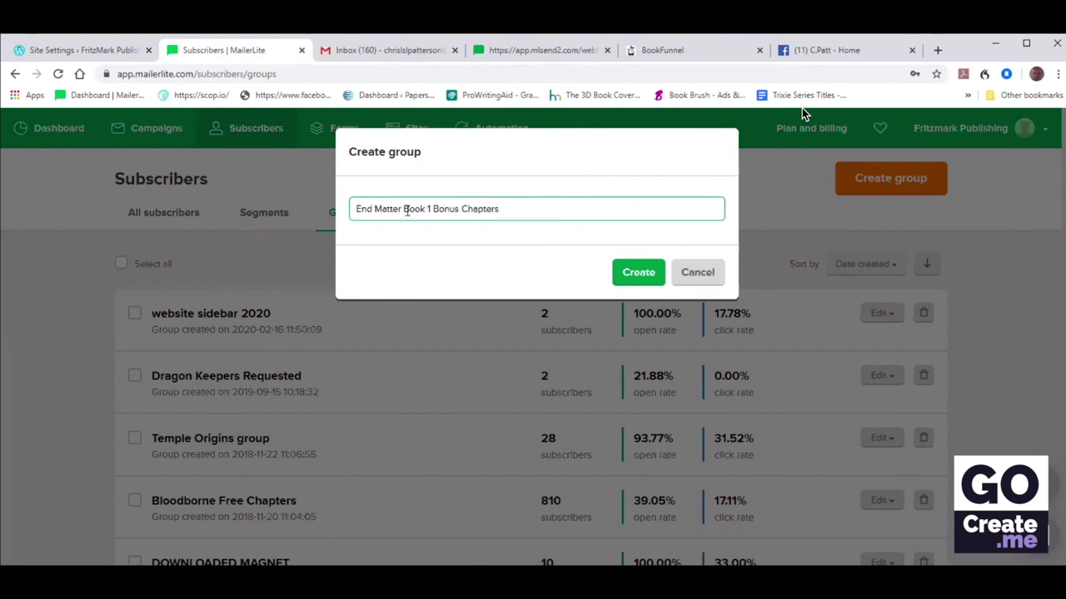
{"action": "left_click_drag", "start_coordinate": [404, 209], "coordinate": [434, 209]}
{"action": "type", "text": "Reign Drops"}
{"action": "left_click", "coordinate": [648, 283]}
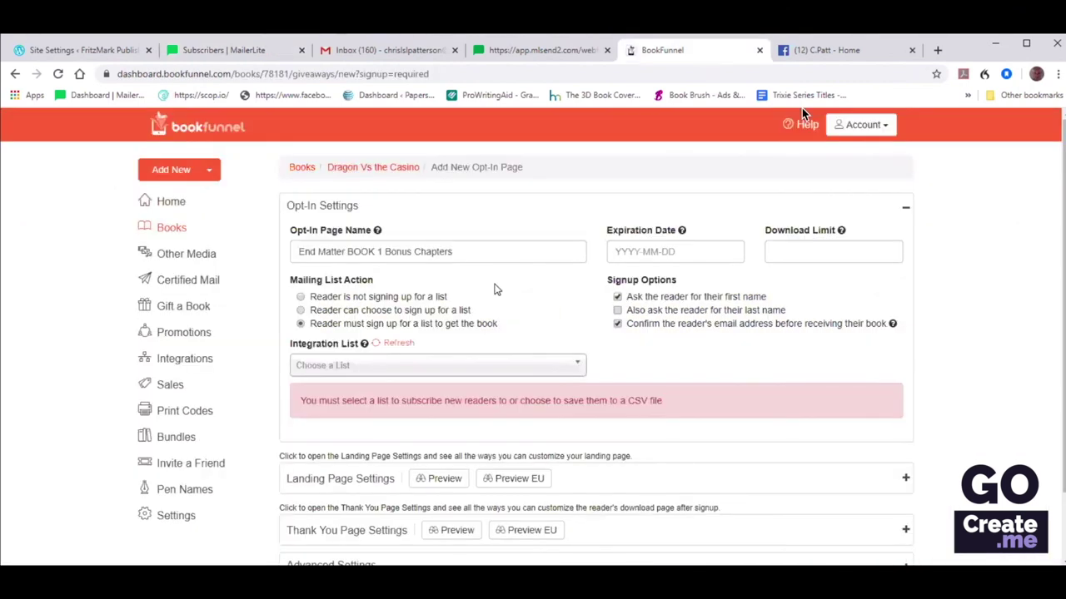
Step: Refresh the Integration List and select 'MailerLite - End Matter Reign Drops Bonus Chapters'
{"action": "left_click", "coordinate": [394, 344]}
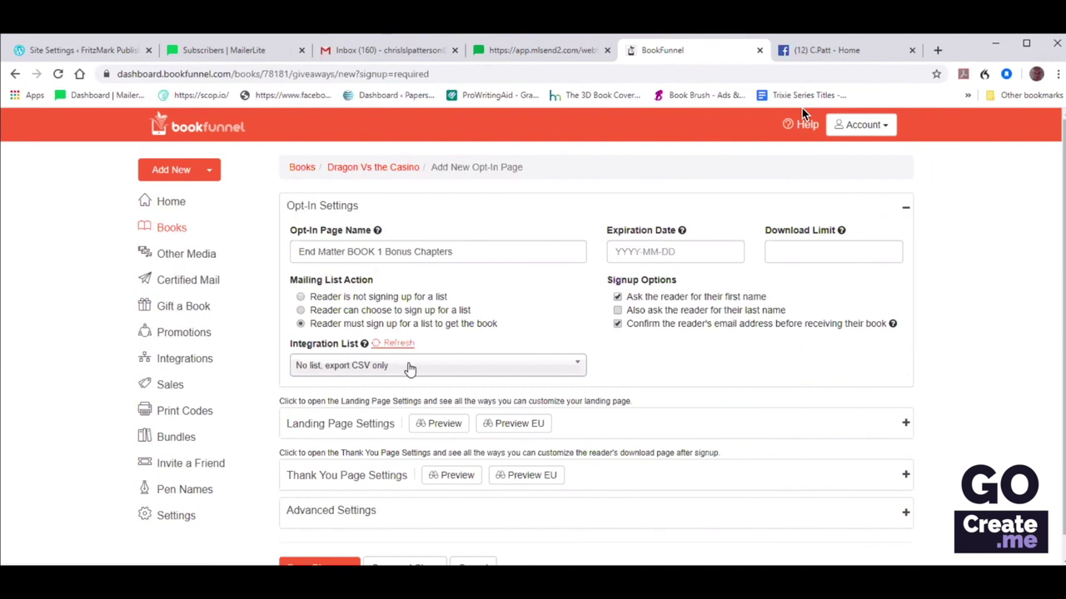
{"action": "left_click", "coordinate": [408, 367]}
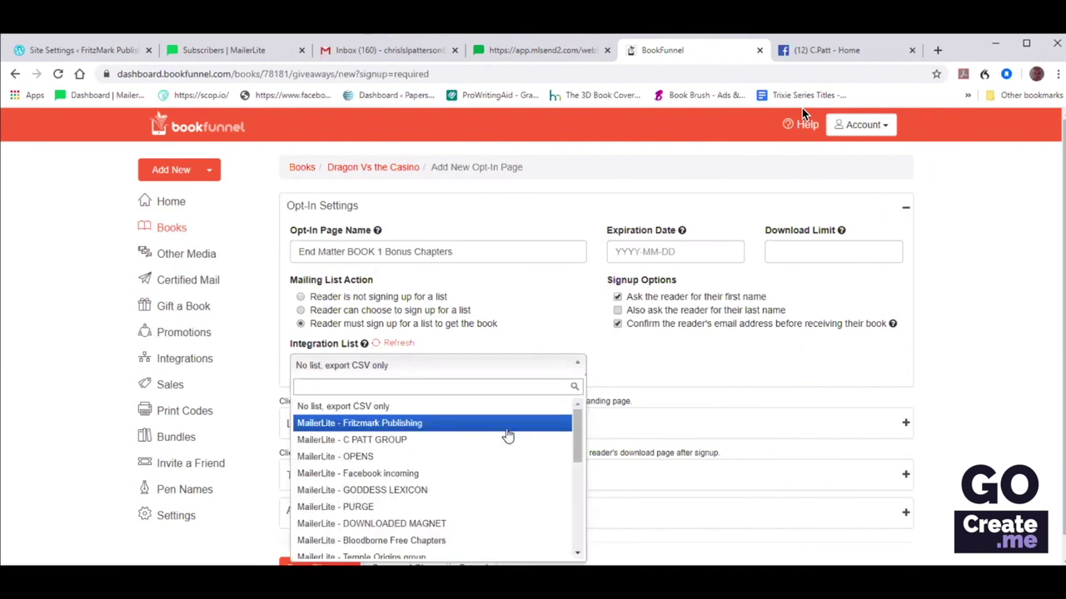
{"action": "scroll", "coordinate": [506, 439], "scroll_direction": "down", "scroll_amount": 2}
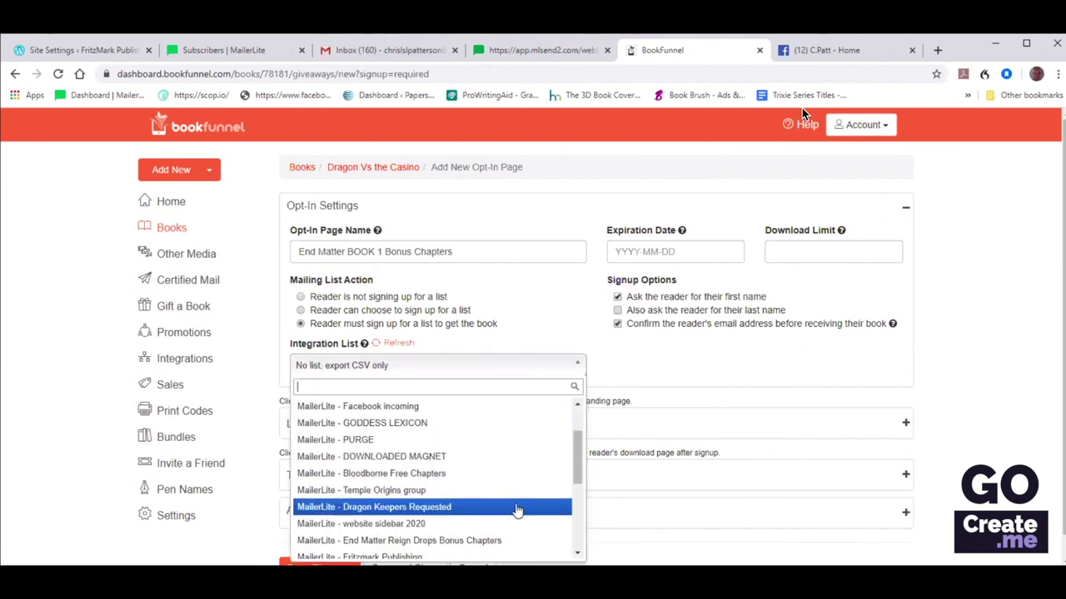
{"action": "scroll", "coordinate": [513, 503], "scroll_direction": "down", "scroll_amount": 2}
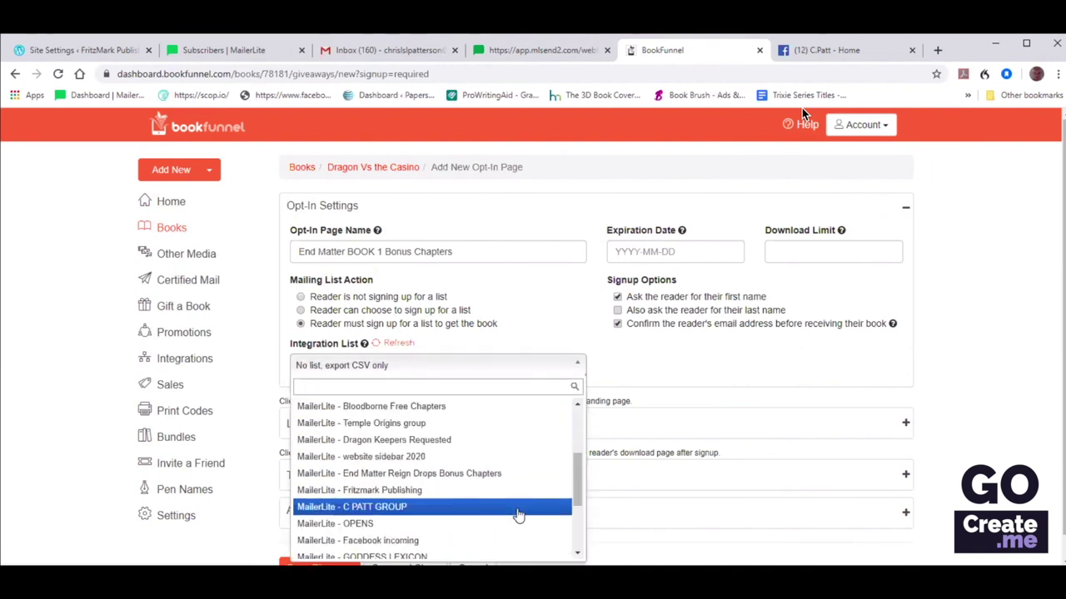
{"action": "left_click", "coordinate": [566, 474]}
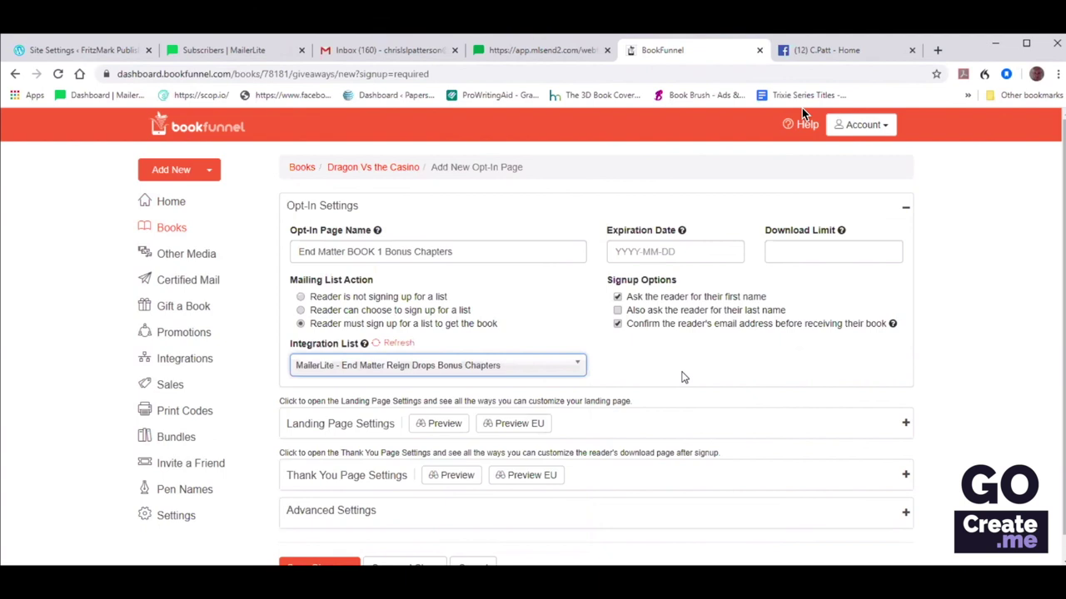
{"action": "scroll", "coordinate": [682, 377], "scroll_direction": "down", "scroll_amount": 1}
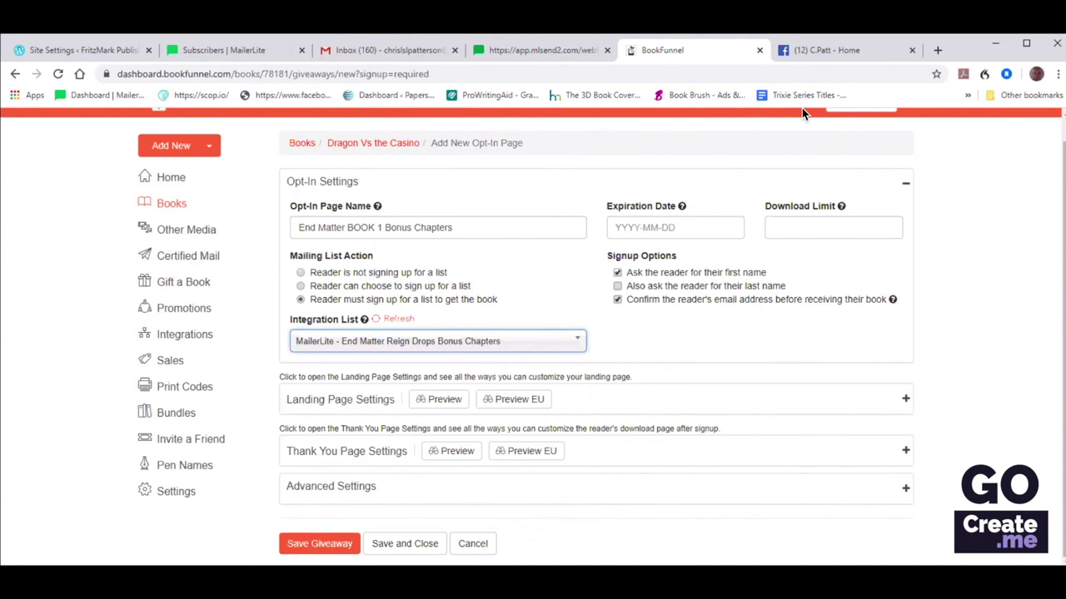
{"action": "left_click", "coordinate": [444, 402]}
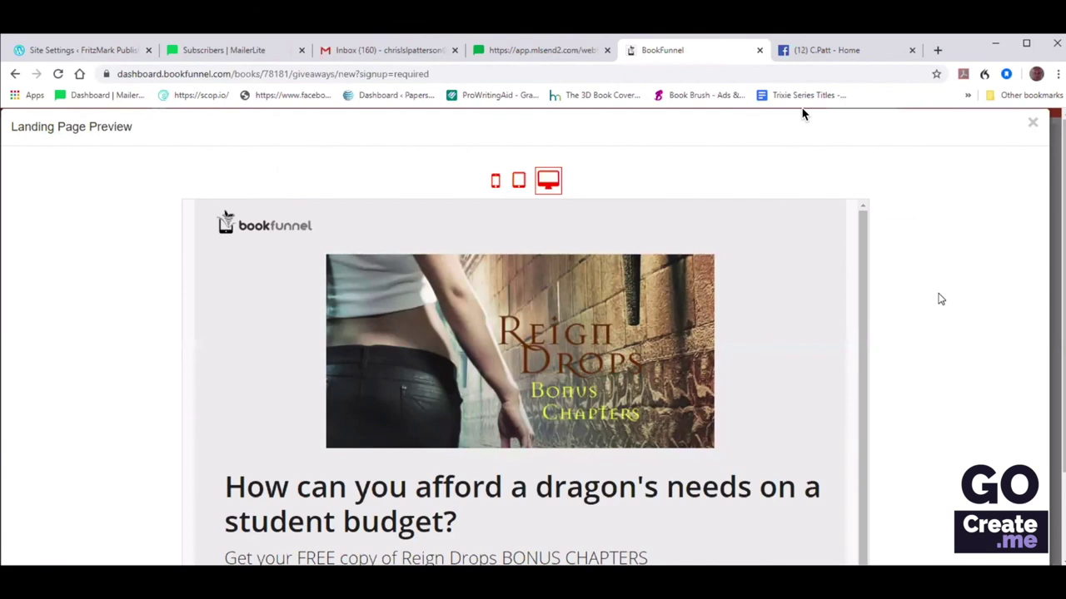
{"action": "scroll", "coordinate": [937, 297], "scroll_direction": "down", "scroll_amount": 3}
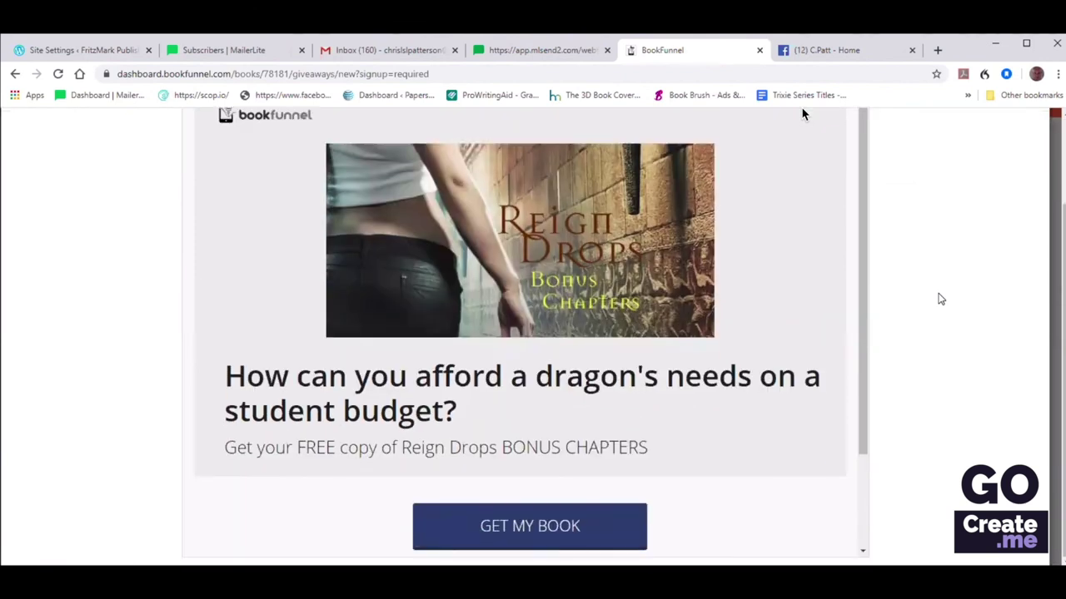
{"action": "scroll", "coordinate": [939, 298], "scroll_direction": "up", "scroll_amount": 2}
{"action": "scroll", "coordinate": [939, 298], "scroll_direction": "down", "scroll_amount": 2}
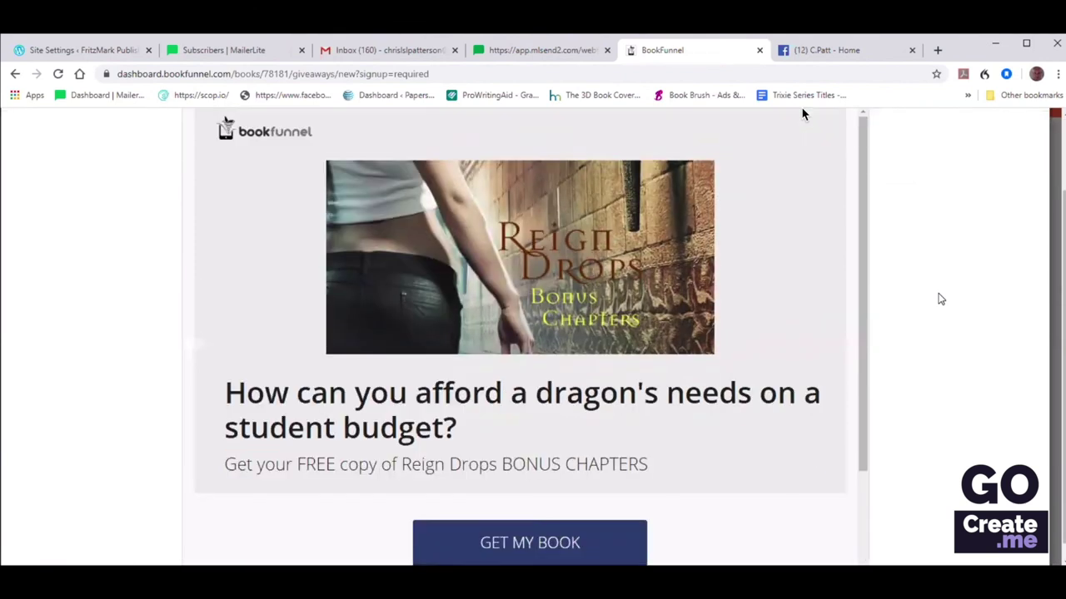
{"action": "left_click", "coordinate": [593, 533]}
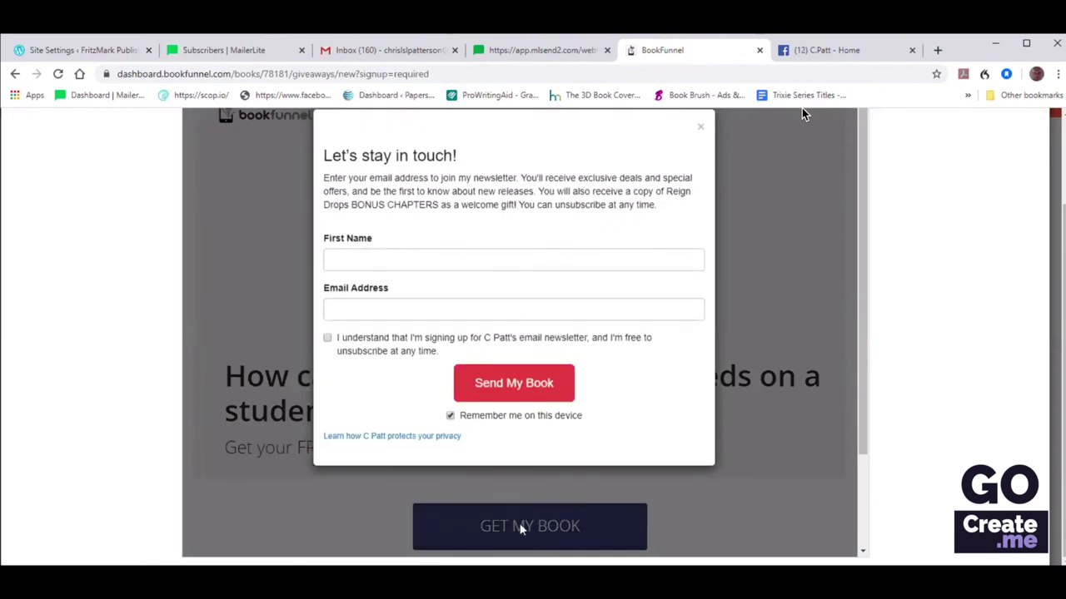
{"action": "left_click", "coordinate": [701, 126]}
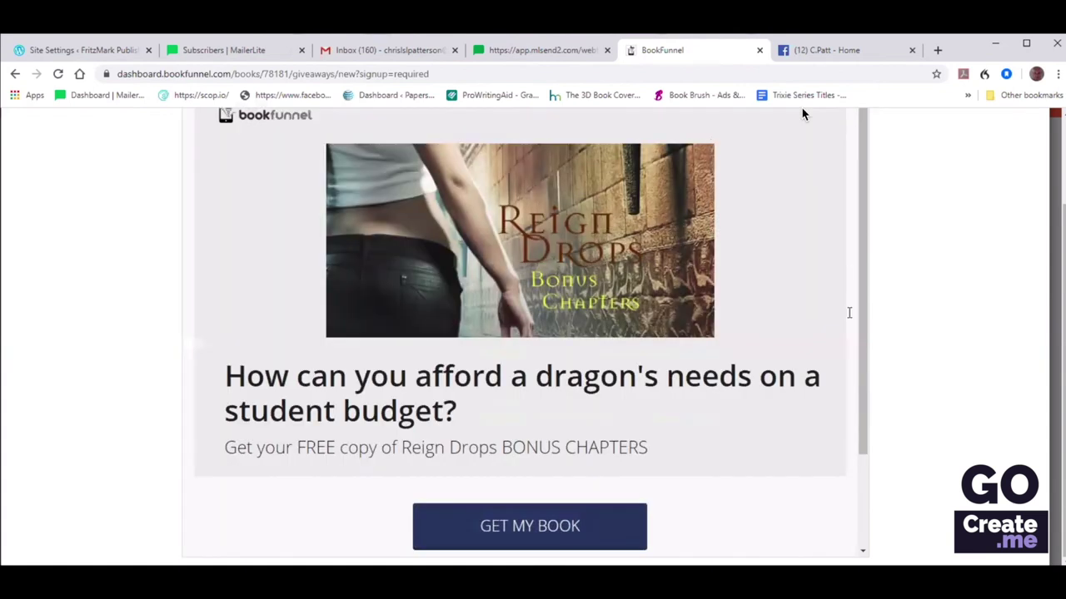
{"action": "scroll", "coordinate": [808, 365], "scroll_direction": "down", "scroll_amount": 2}
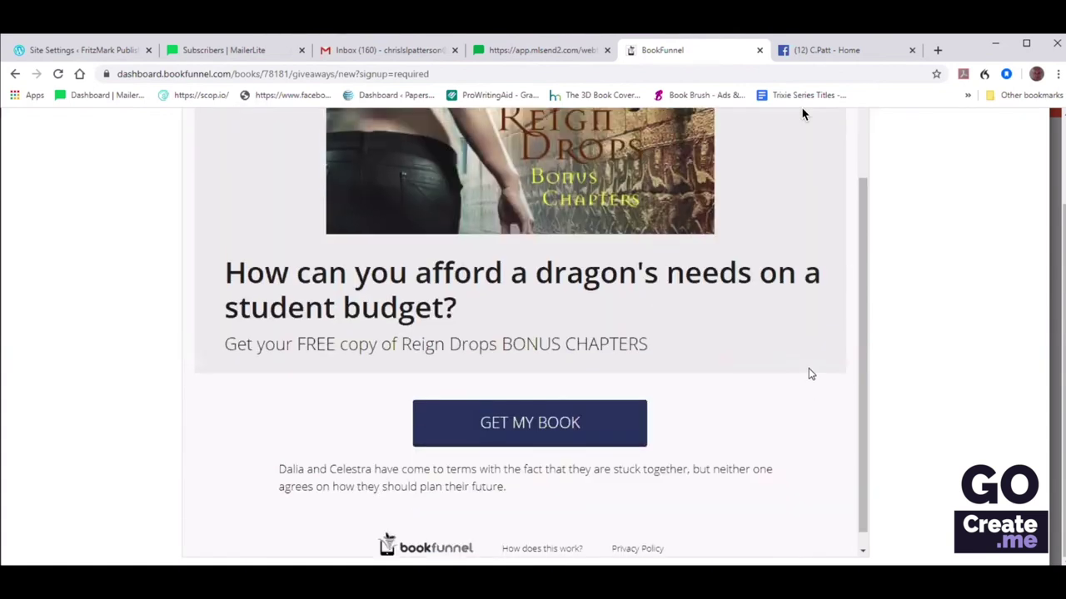
{"action": "scroll", "coordinate": [812, 366], "scroll_direction": "up", "scroll_amount": 2}
{"action": "scroll", "coordinate": [1003, 176], "scroll_direction": "up", "scroll_amount": 2}
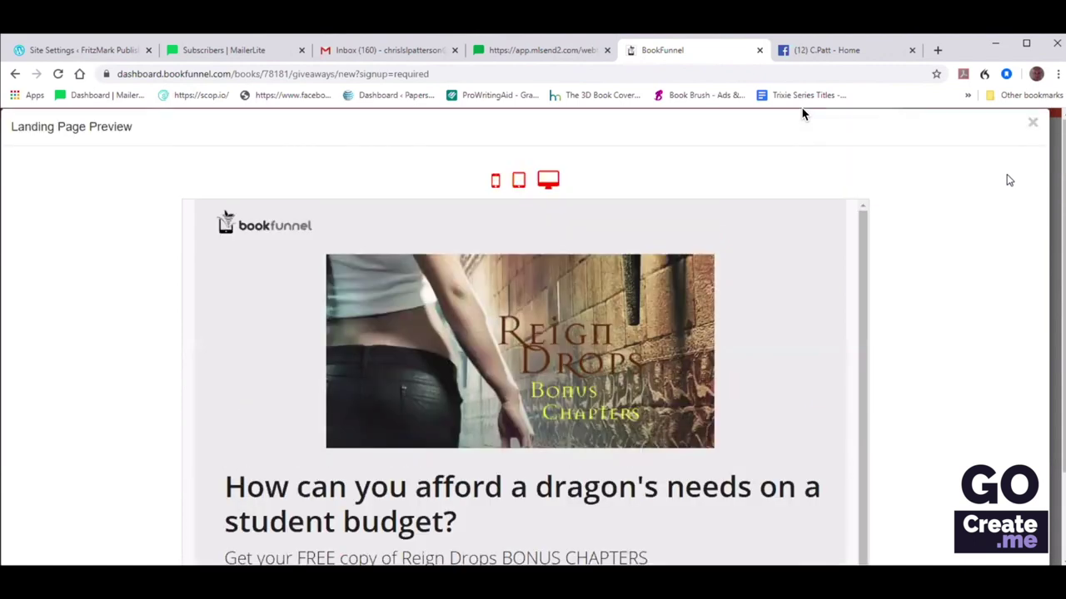
{"action": "left_click", "coordinate": [1032, 125]}
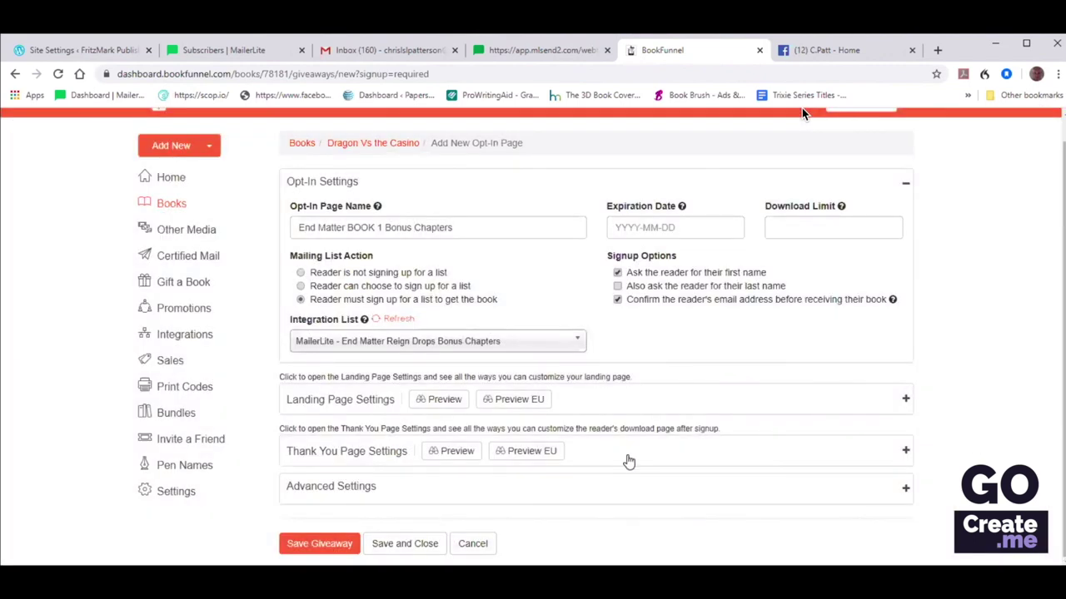
Step: Expand the opt-in page's advanced settings and focus the empty Facebook Pixel ID field
{"action": "left_click", "coordinate": [906, 490]}
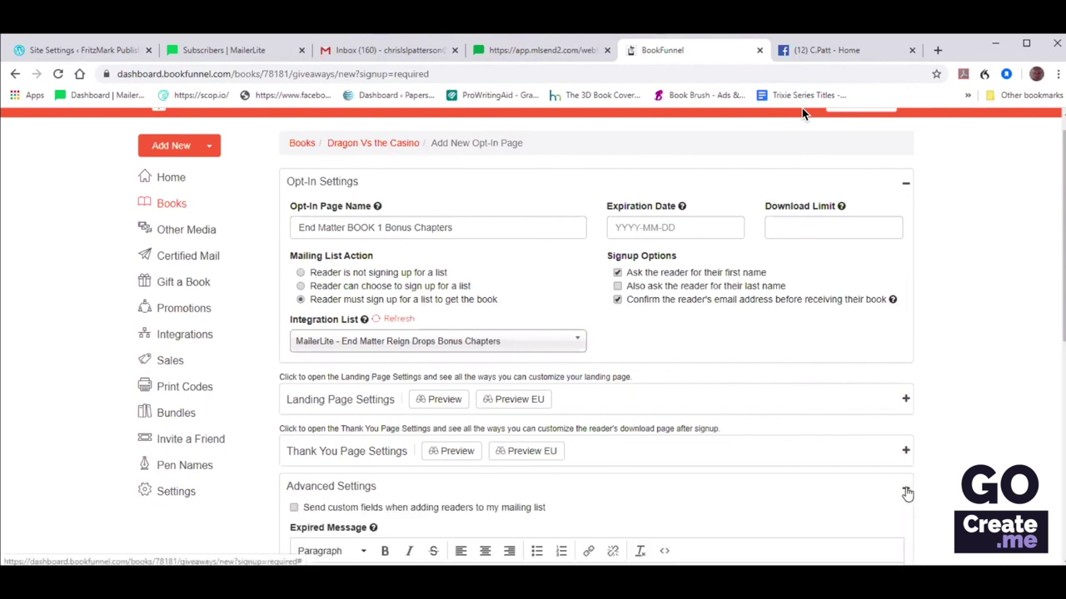
{"action": "scroll", "coordinate": [954, 426], "scroll_direction": "down", "scroll_amount": 4}
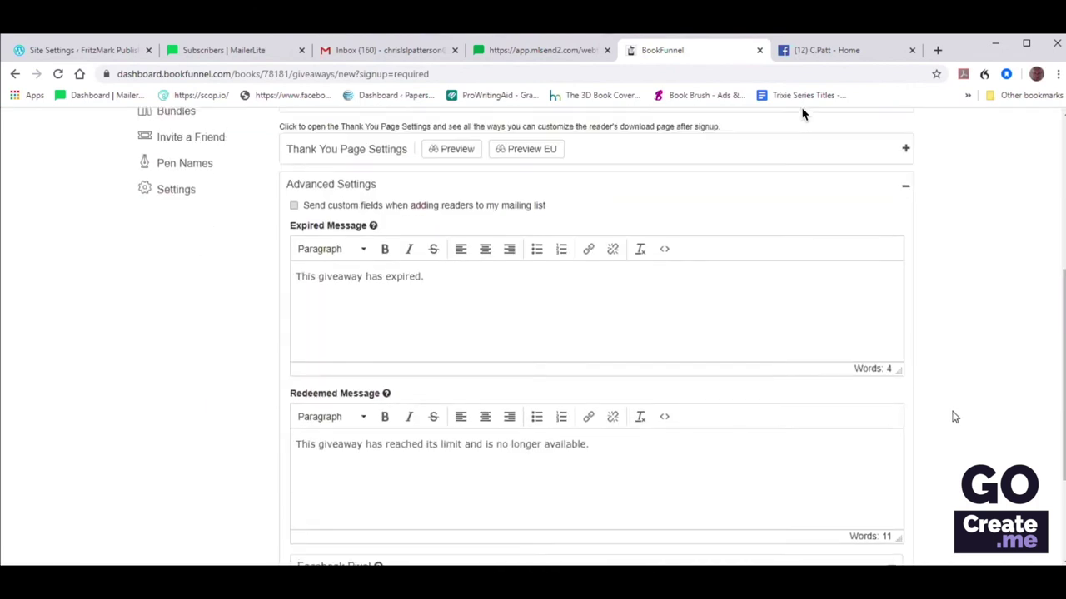
{"action": "scroll", "coordinate": [955, 417], "scroll_direction": "up", "scroll_amount": 1}
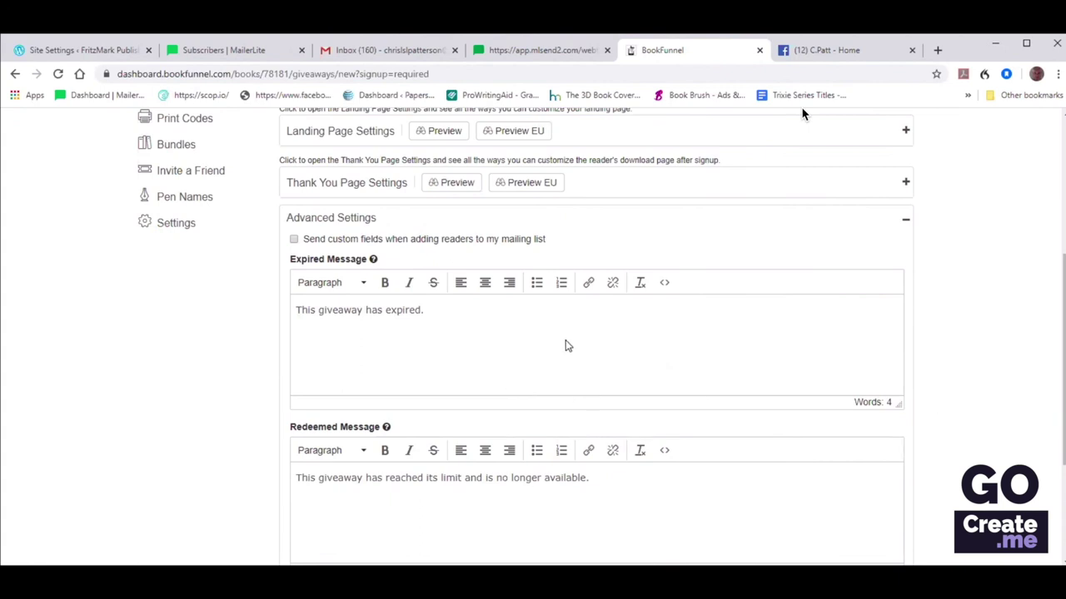
{"action": "scroll", "coordinate": [566, 346], "scroll_direction": "down", "scroll_amount": 3}
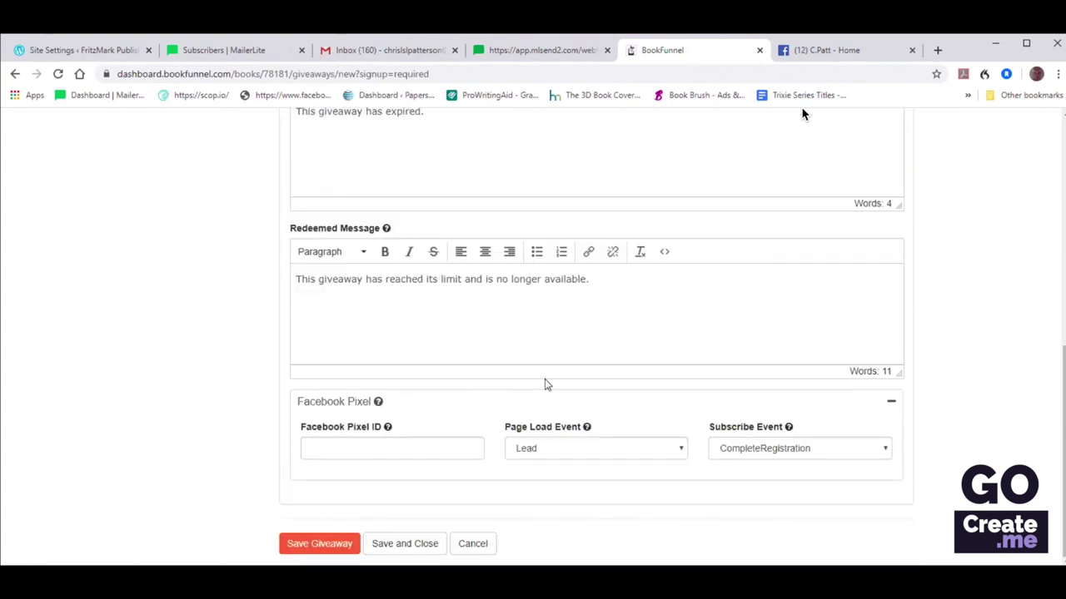
{"action": "left_click", "coordinate": [454, 450]}
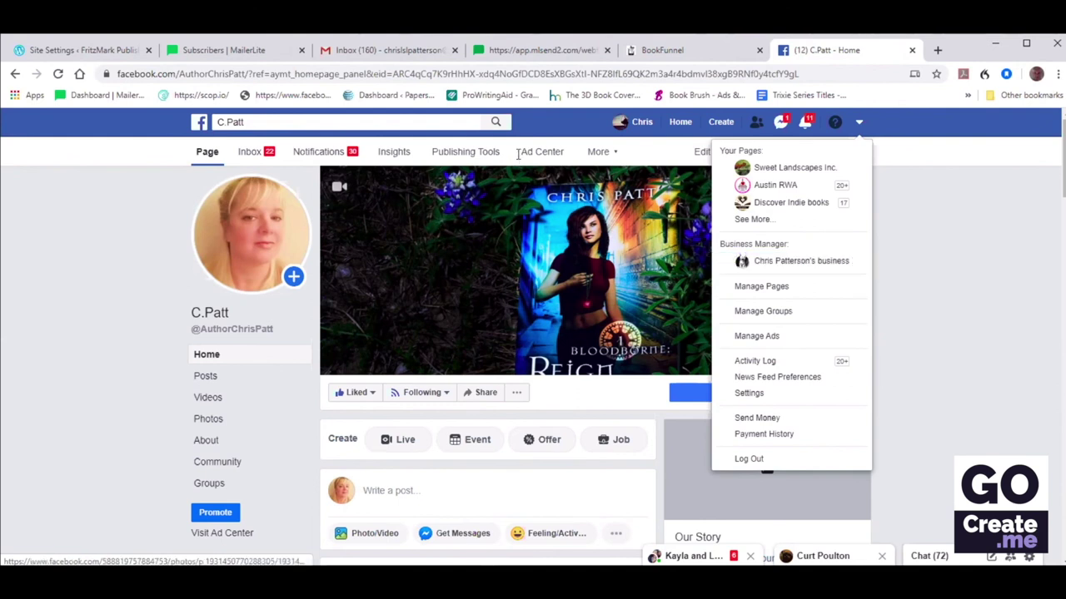
Step: Load business.facebook.com in a new tab and dismiss the security prompt
{"action": "left_click", "coordinate": [200, 76]}
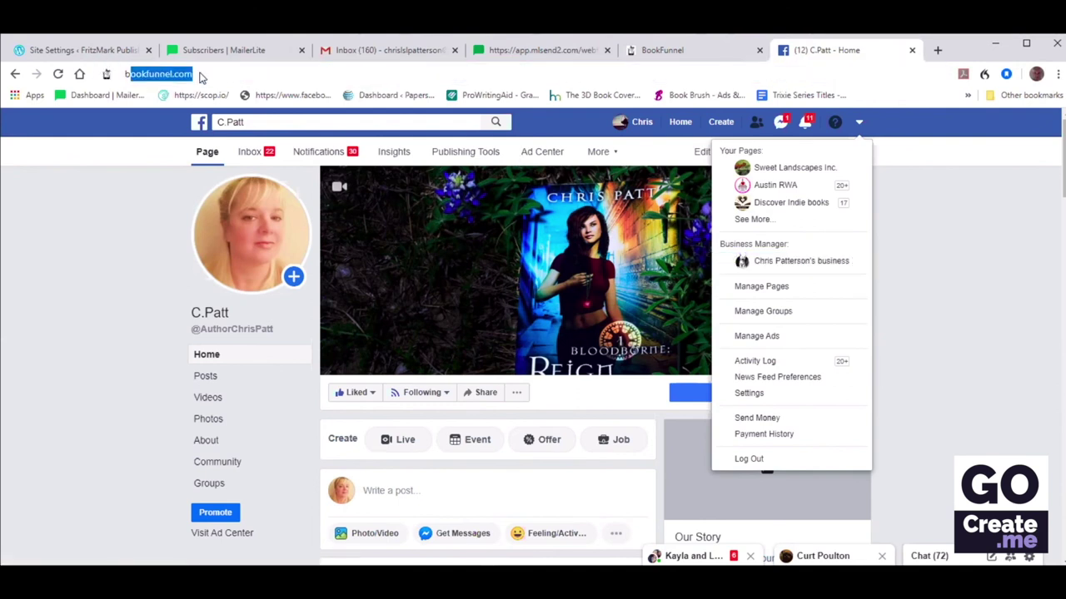
{"action": "type", "text": "bu"}
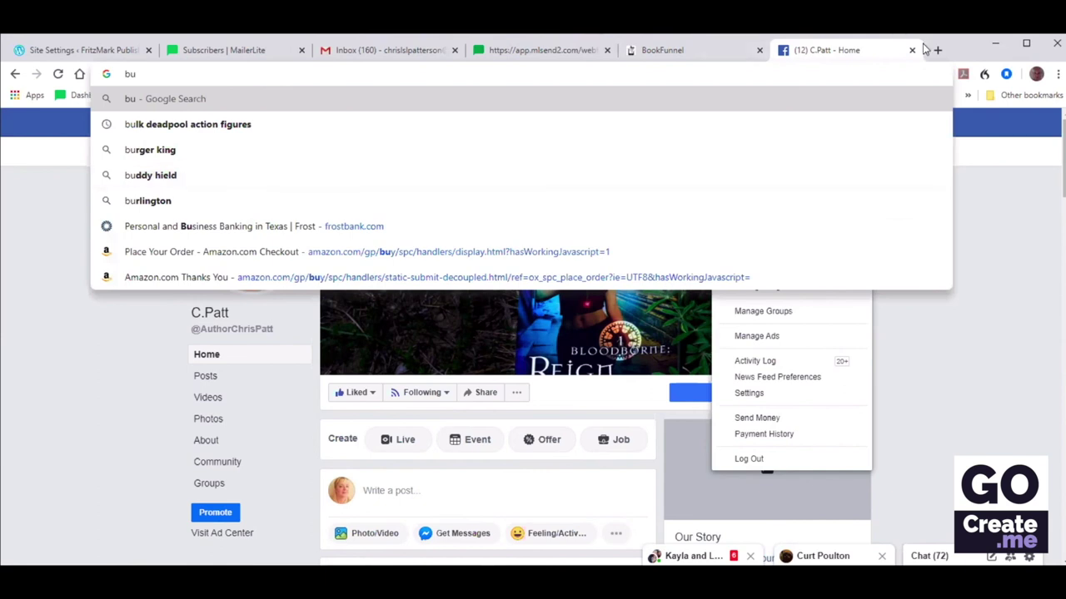
{"action": "left_click", "coordinate": [937, 50]}
{"action": "type", "text": "business."}
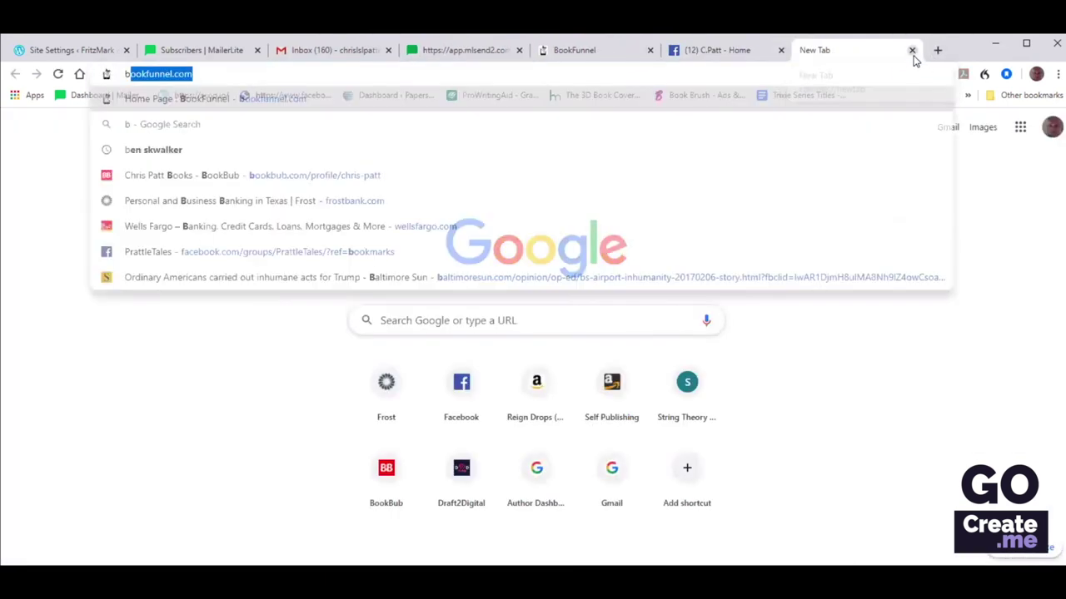
{"action": "type", "text": "f"}
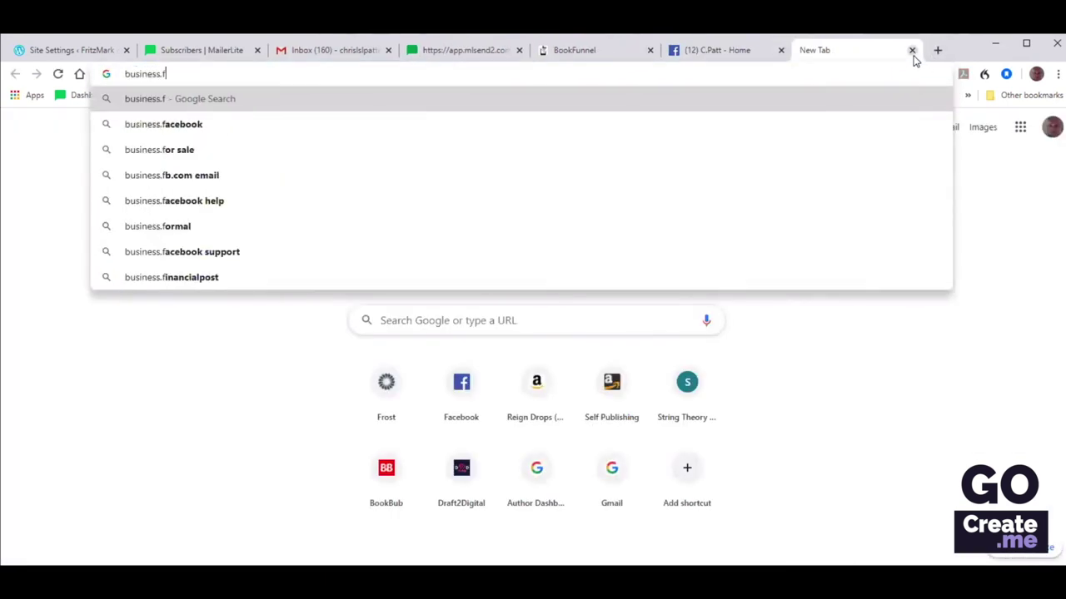
{"action": "key", "text": "Return"}
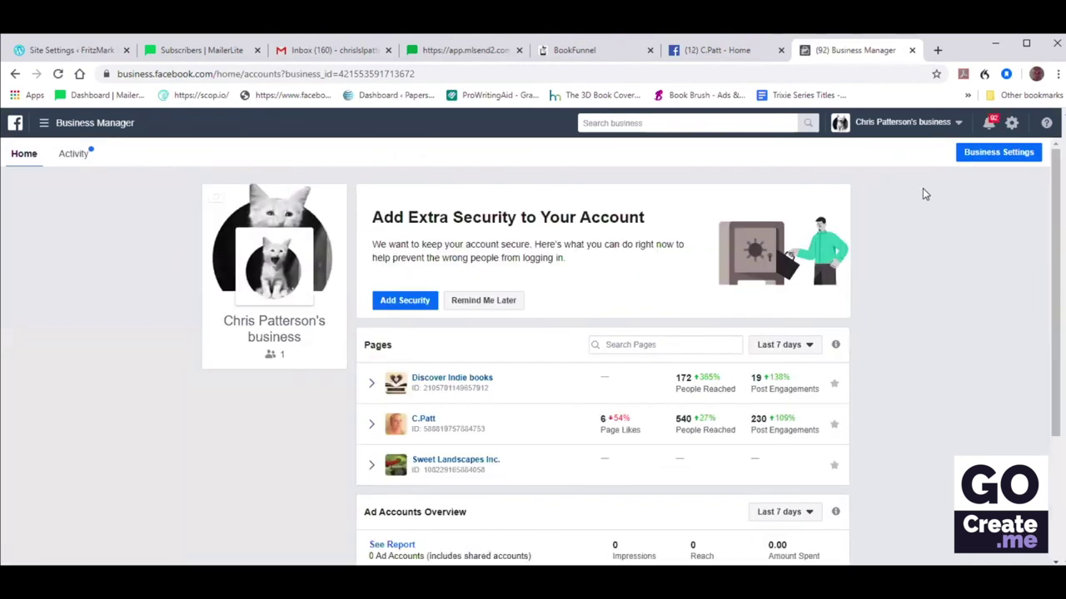
{"action": "left_click", "coordinate": [485, 301]}
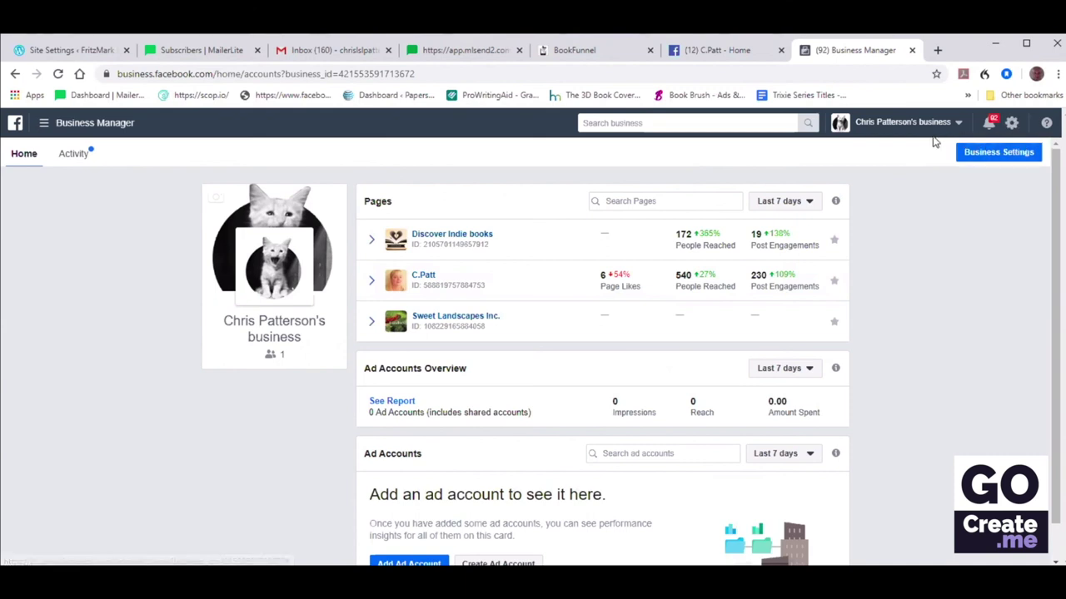
Step: Go to Events Manager's Pixels page and start creating a new pixel
{"action": "left_click", "coordinate": [44, 127]}
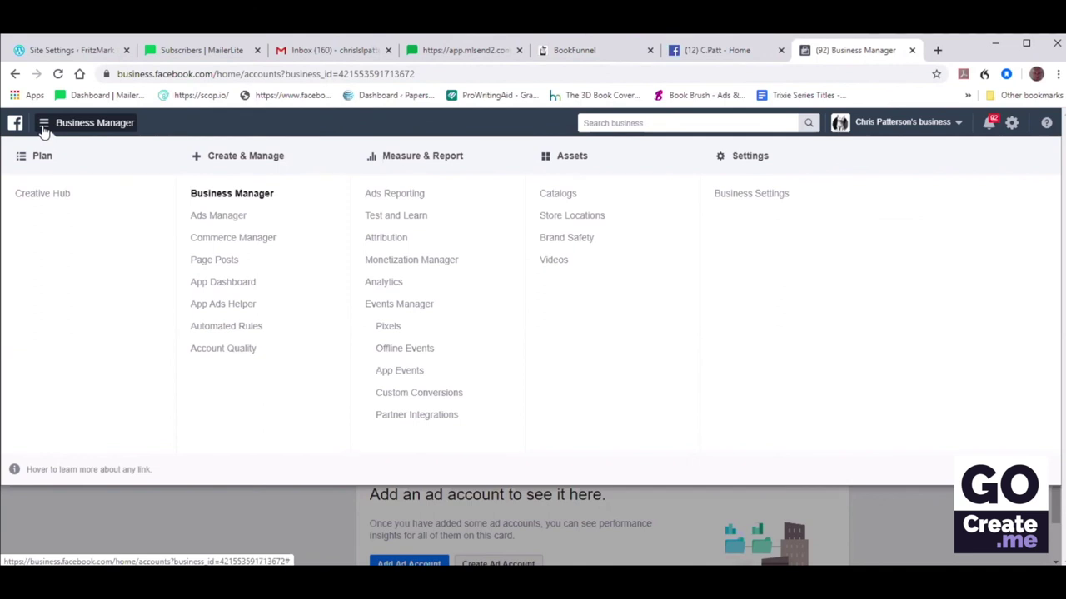
{"action": "left_click", "coordinate": [388, 330]}
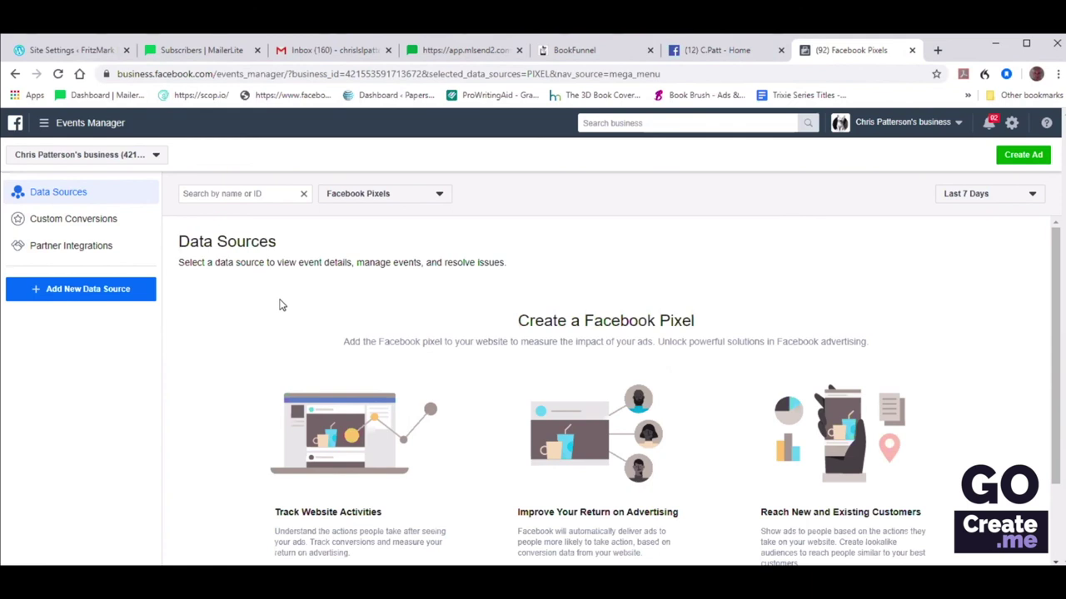
{"action": "scroll", "coordinate": [279, 304], "scroll_direction": "down", "scroll_amount": 1}
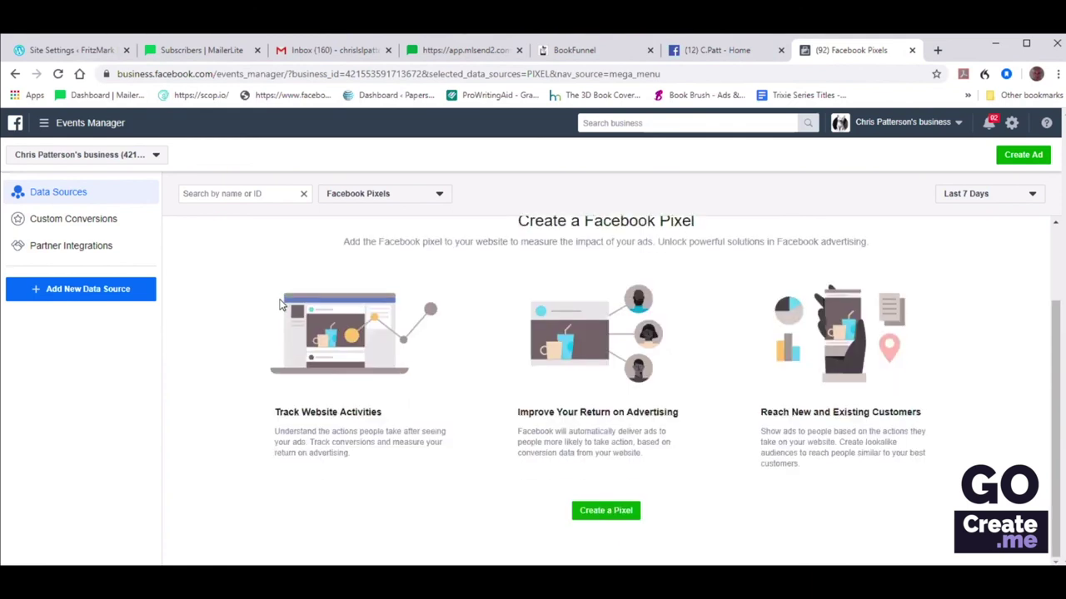
{"action": "left_click", "coordinate": [631, 512]}
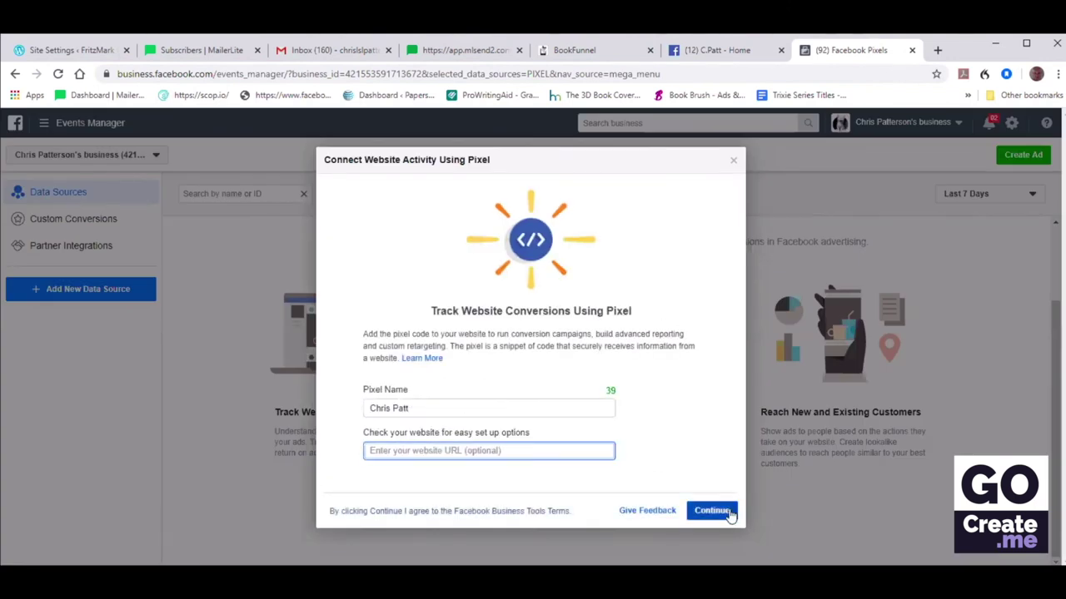
Step: Accept the prefilled pixel name, choose manual installation, and copy the base pixel code
{"action": "left_click", "coordinate": [726, 511]}
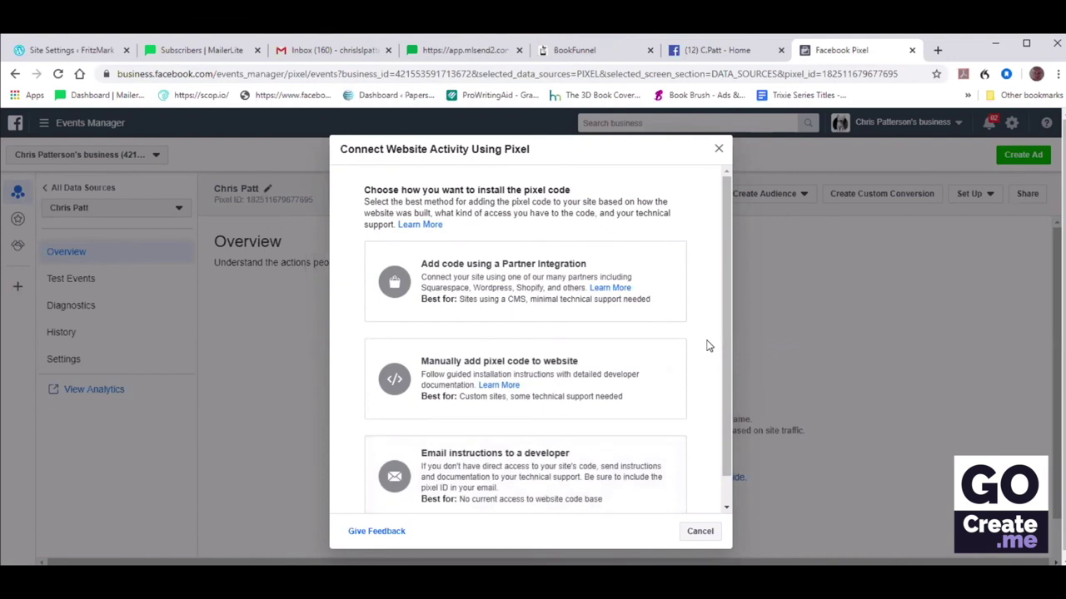
{"action": "left_click", "coordinate": [511, 398]}
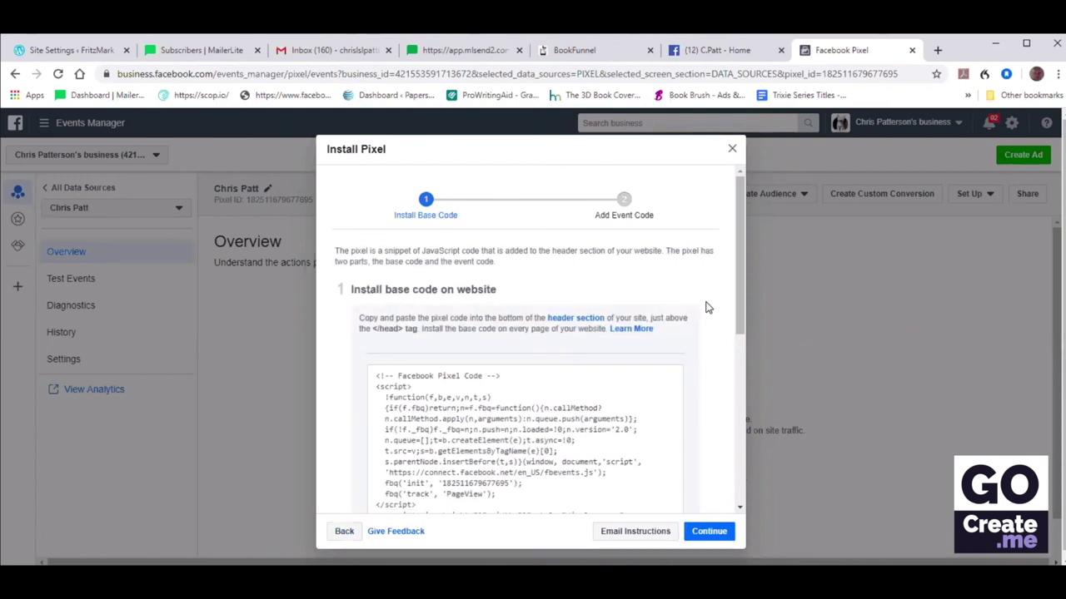
{"action": "scroll", "coordinate": [706, 308], "scroll_direction": "down", "scroll_amount": 3}
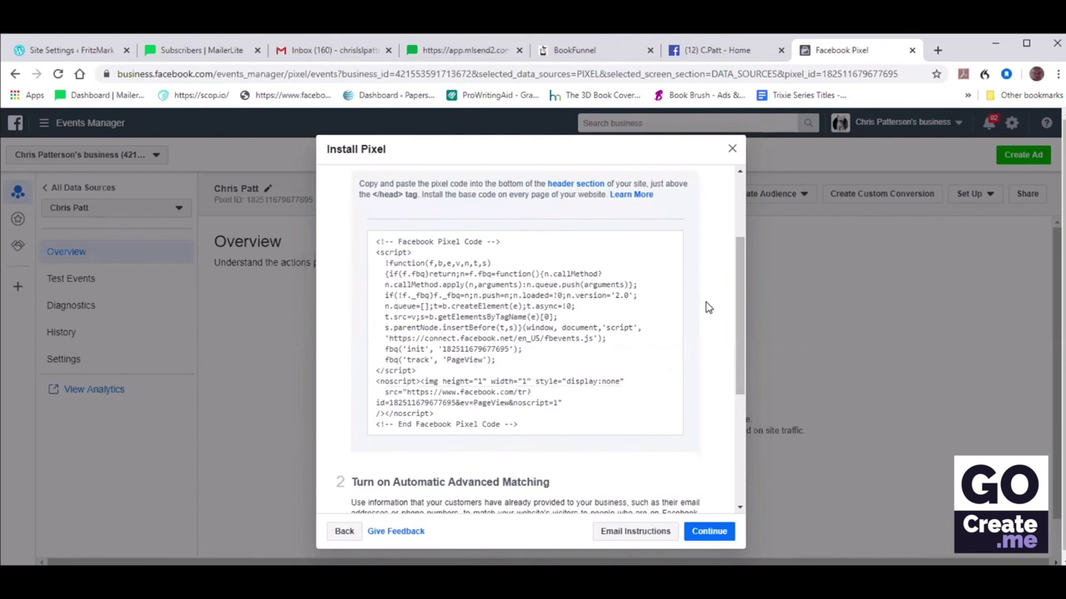
{"action": "scroll", "coordinate": [706, 308], "scroll_direction": "down", "scroll_amount": 3}
{"action": "scroll", "coordinate": [706, 308], "scroll_direction": "up", "scroll_amount": 3}
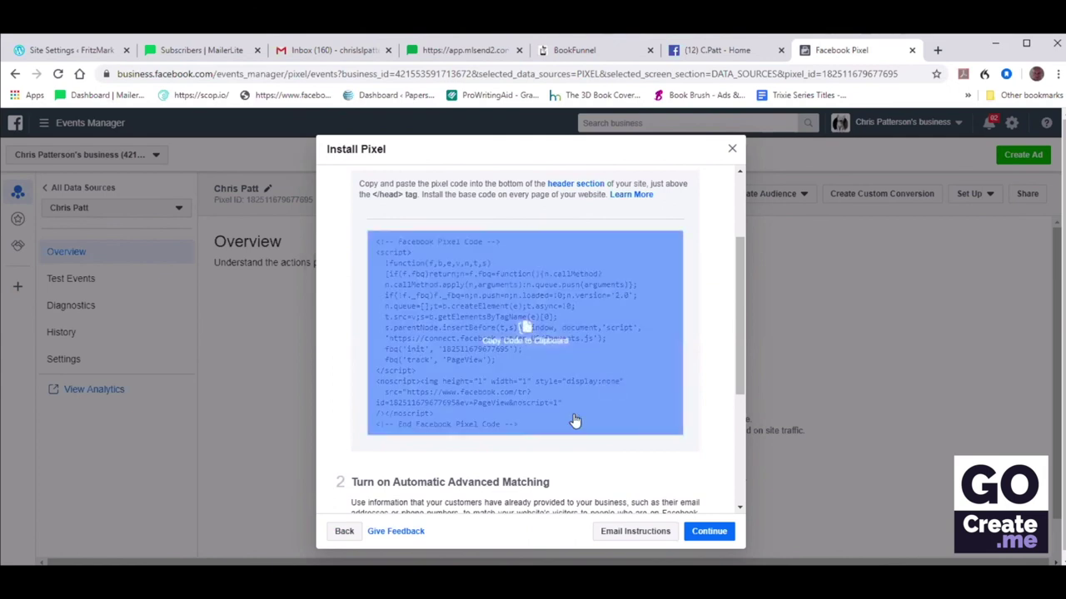
{"action": "left_click", "coordinate": [555, 368]}
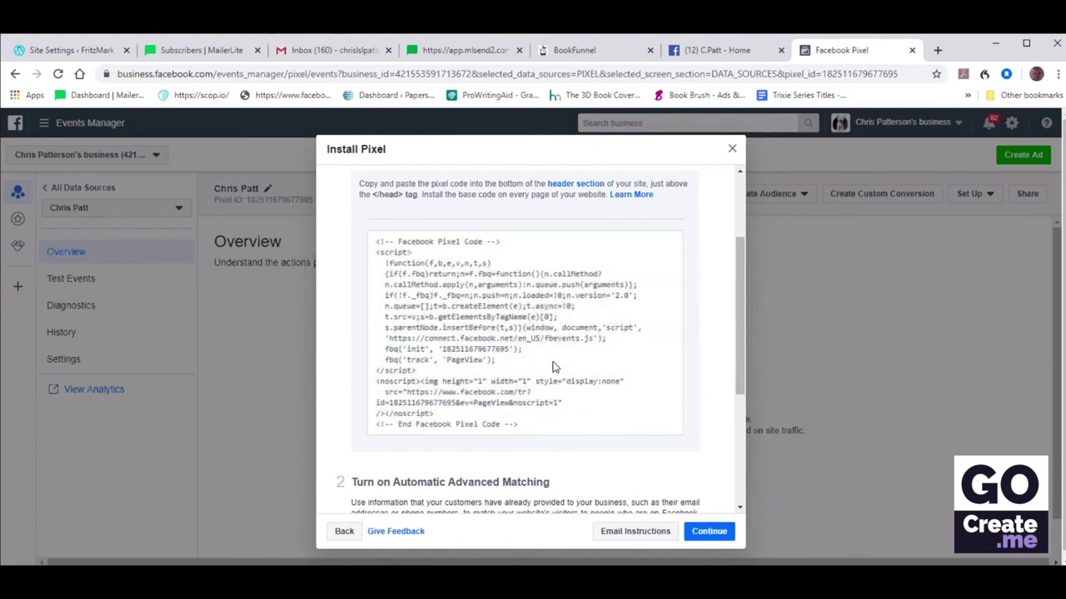
Step: Open the FritzMark WordPress dashboard's Header and Footer injection settings in a new tab
{"action": "left_click", "coordinate": [937, 51]}
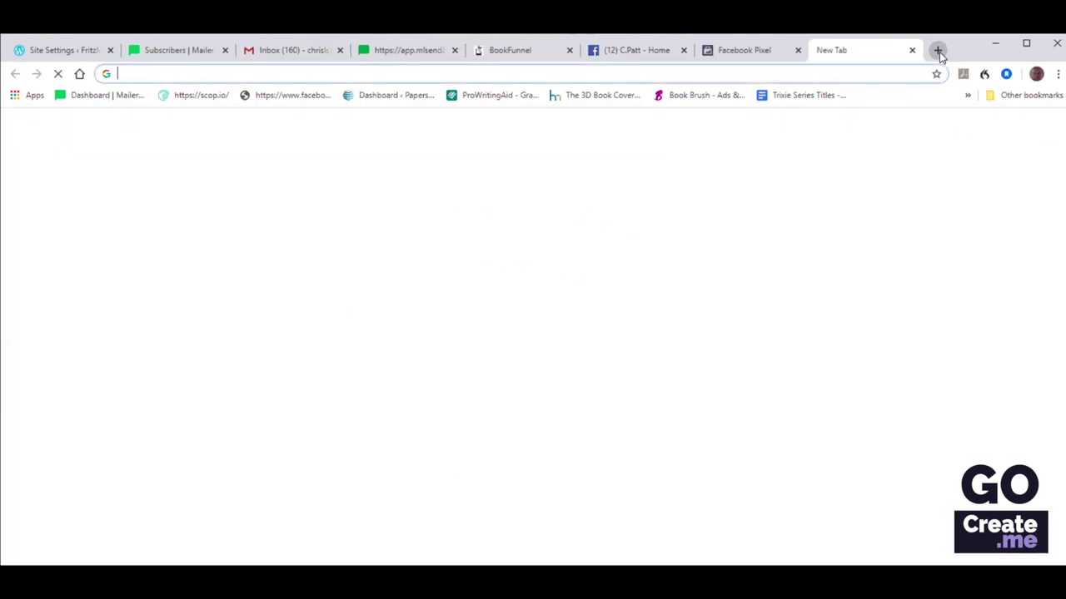
{"action": "type", "text": "f"}
{"action": "left_click", "coordinate": [249, 275]}
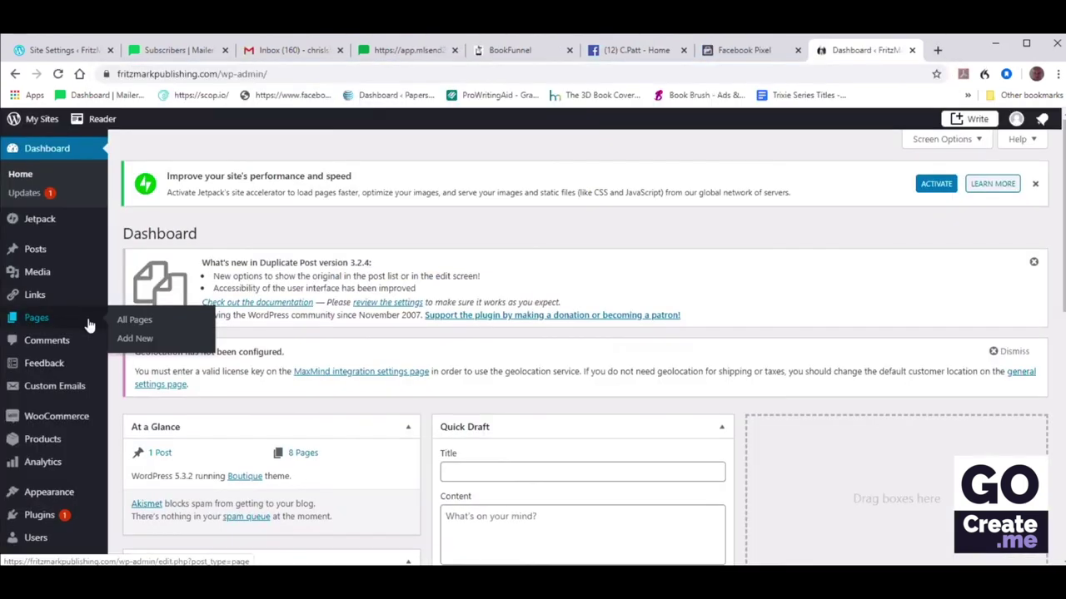
{"action": "scroll", "coordinate": [90, 325], "scroll_direction": "down", "scroll_amount": 1}
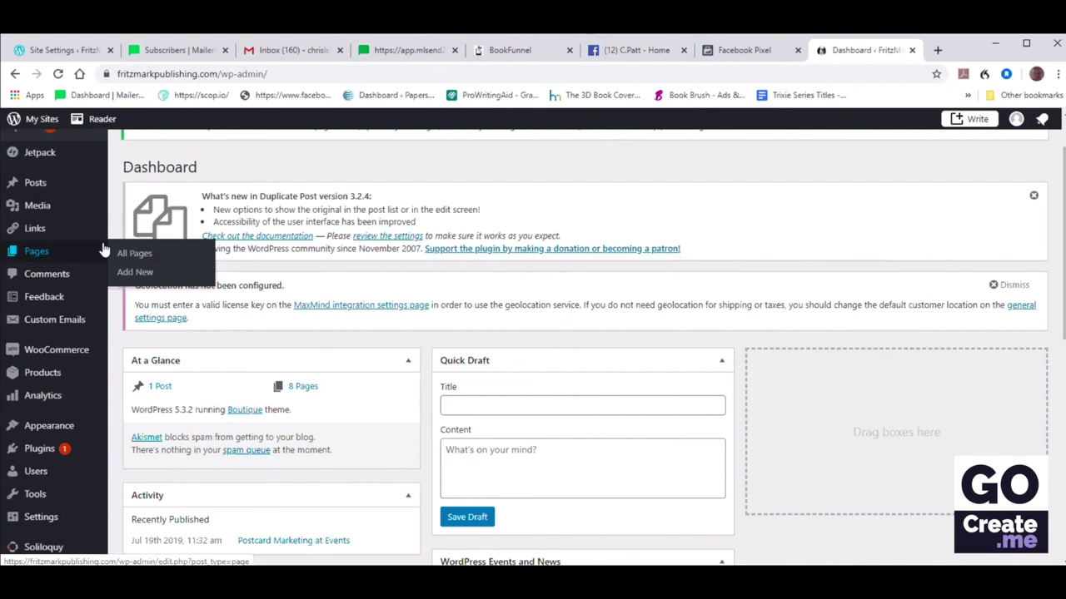
{"action": "mouse_move", "coordinate": [40, 520]}
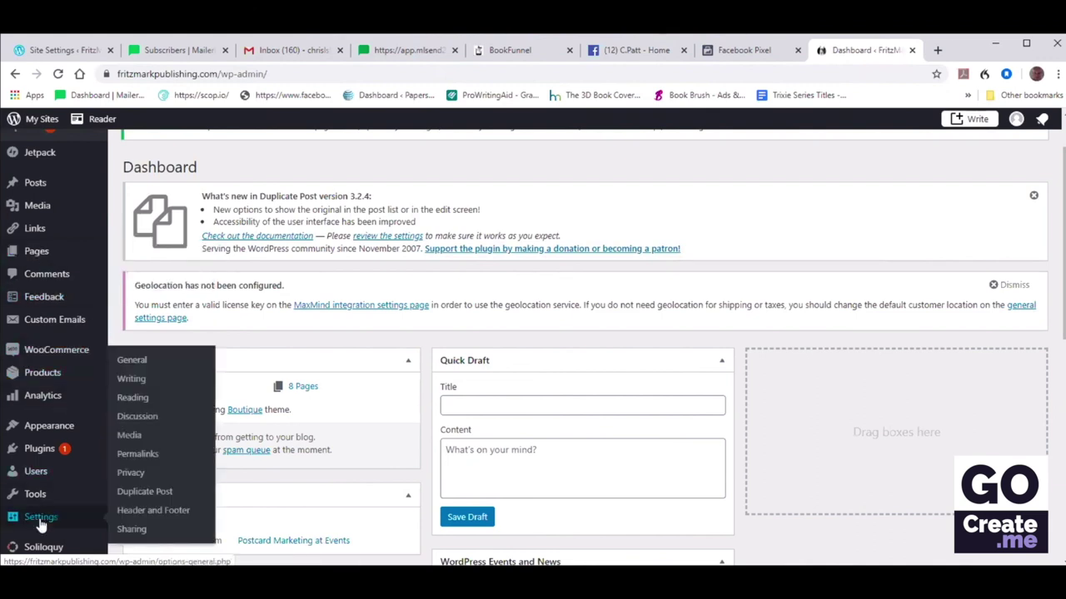
{"action": "left_click", "coordinate": [156, 513]}
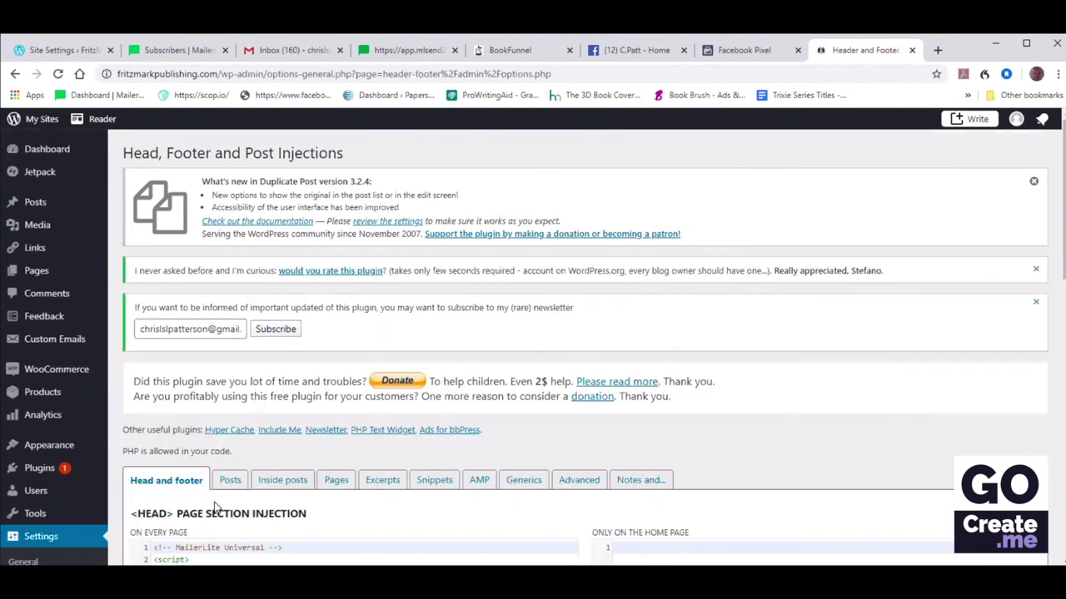
Step: Paste the Facebook Pixel code after the MailerLite code in the head section and save
{"action": "scroll", "coordinate": [750, 339], "scroll_direction": "down", "scroll_amount": 2}
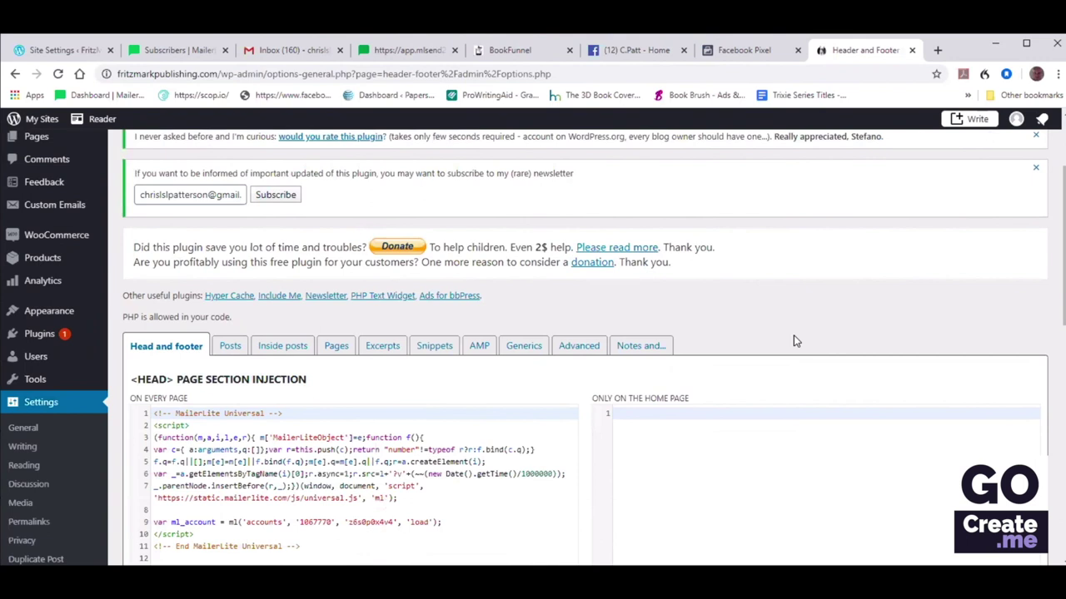
{"action": "scroll", "coordinate": [803, 337], "scroll_direction": "down", "scroll_amount": 1}
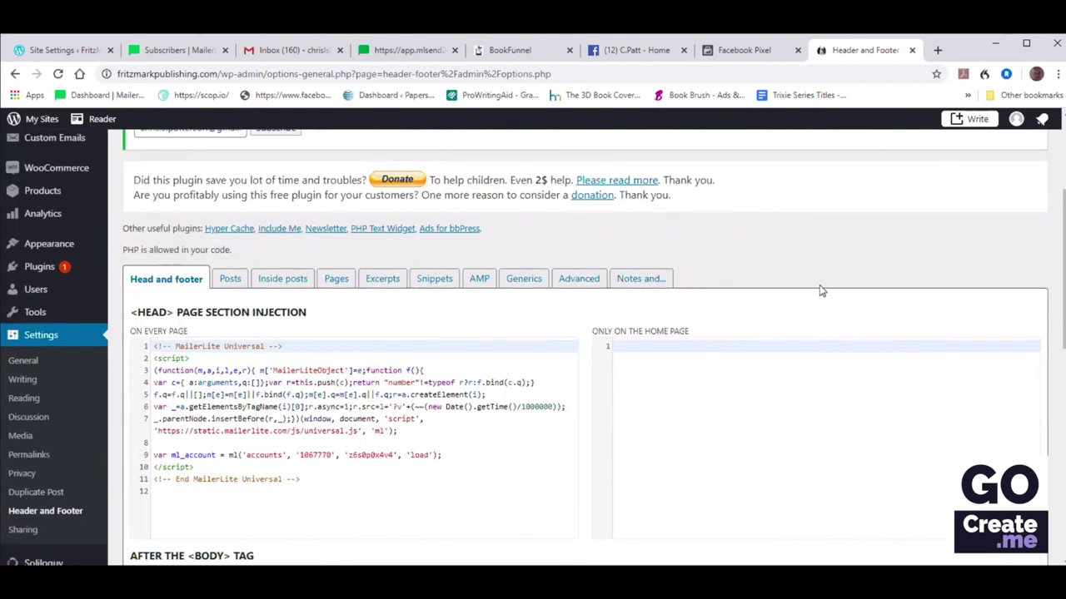
{"action": "left_click", "coordinate": [365, 488]}
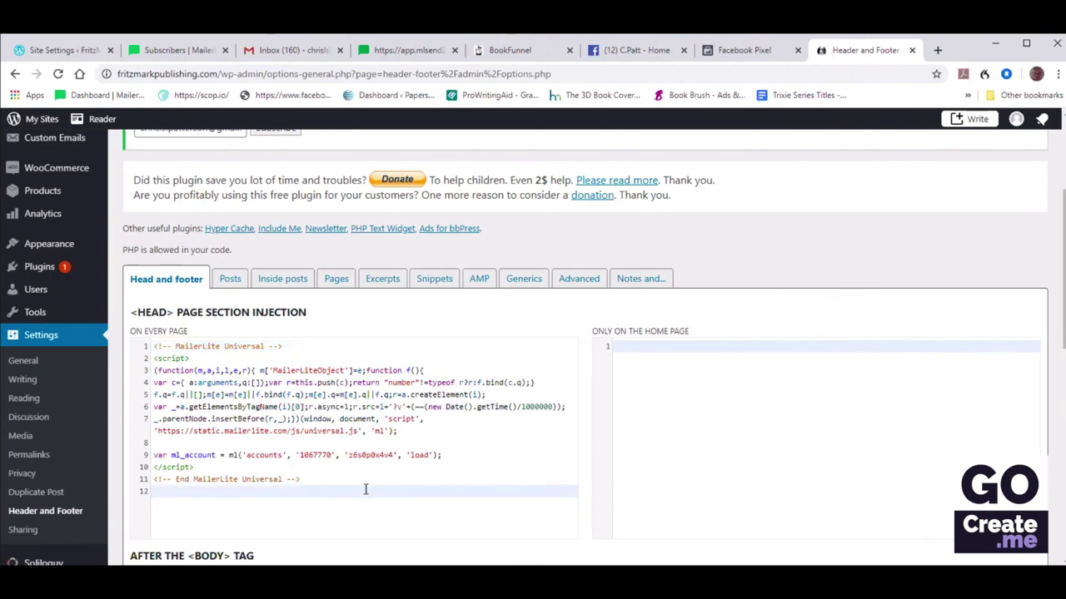
{"action": "key", "text": "ctrl+v"}
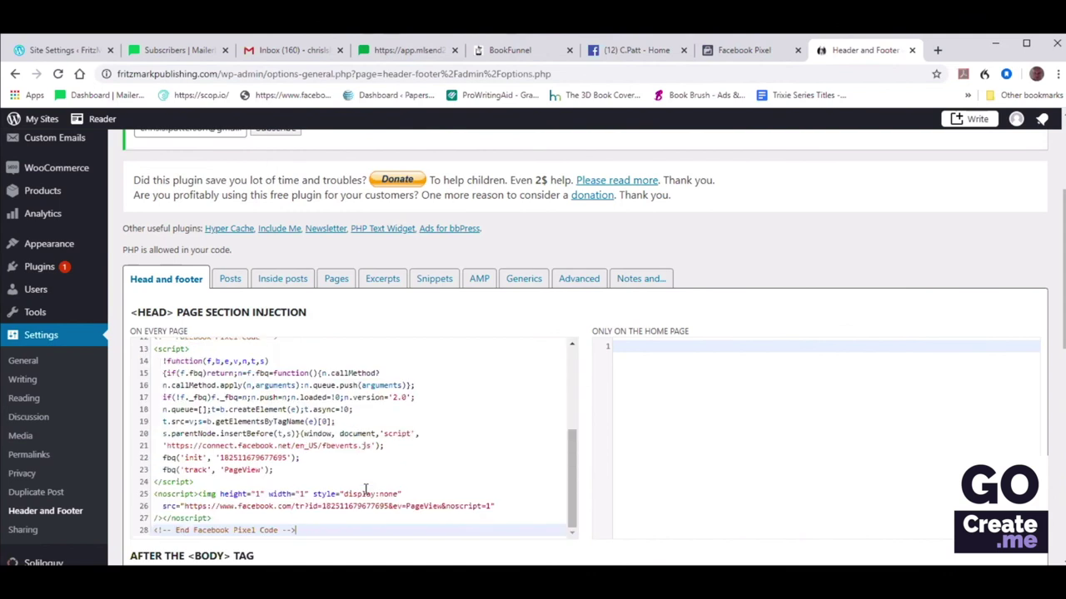
{"action": "scroll", "coordinate": [365, 489], "scroll_direction": "up", "scroll_amount": 3}
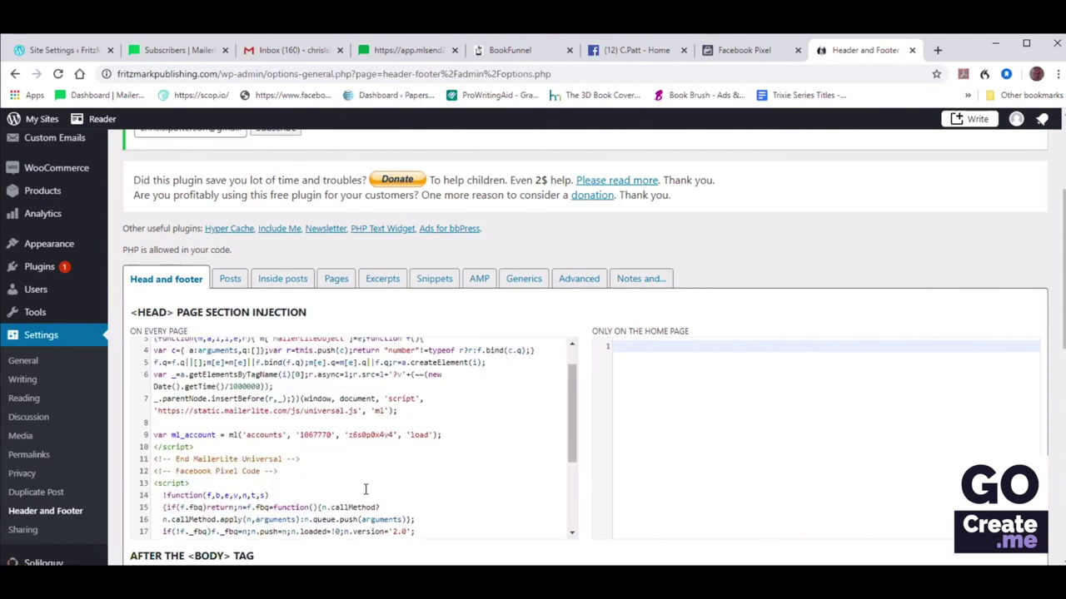
{"action": "scroll", "coordinate": [365, 488], "scroll_direction": "down", "scroll_amount": 3}
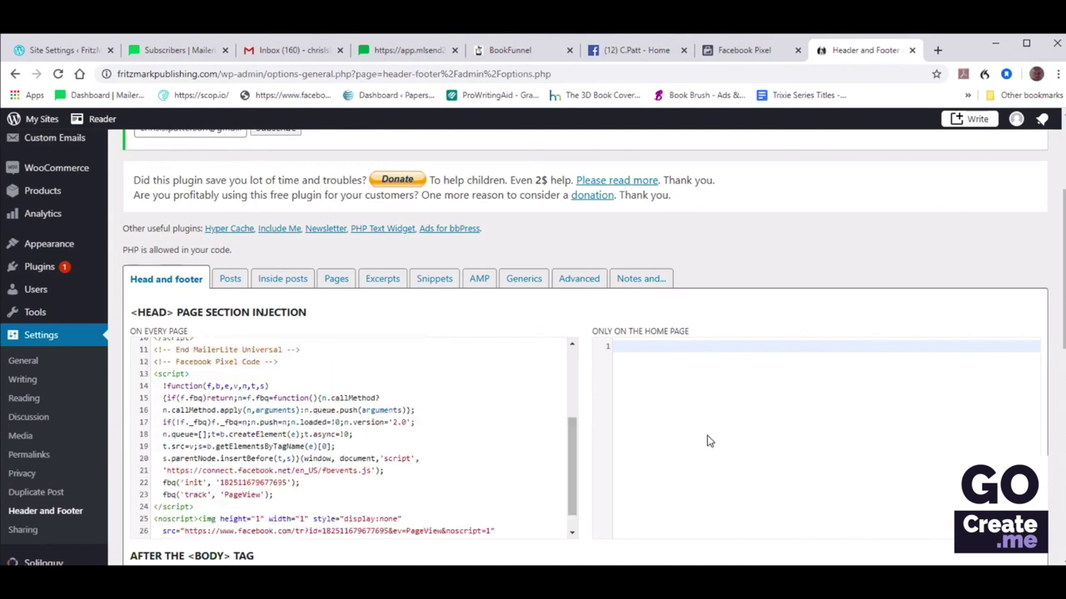
{"action": "scroll", "coordinate": [707, 441], "scroll_direction": "down", "scroll_amount": 10}
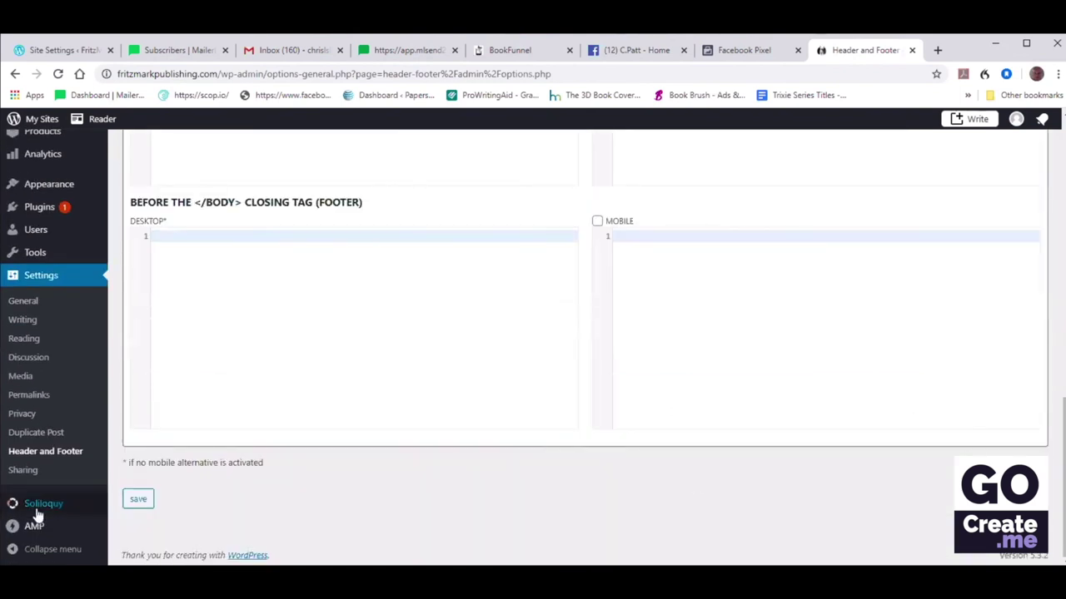
{"action": "left_click", "coordinate": [138, 499]}
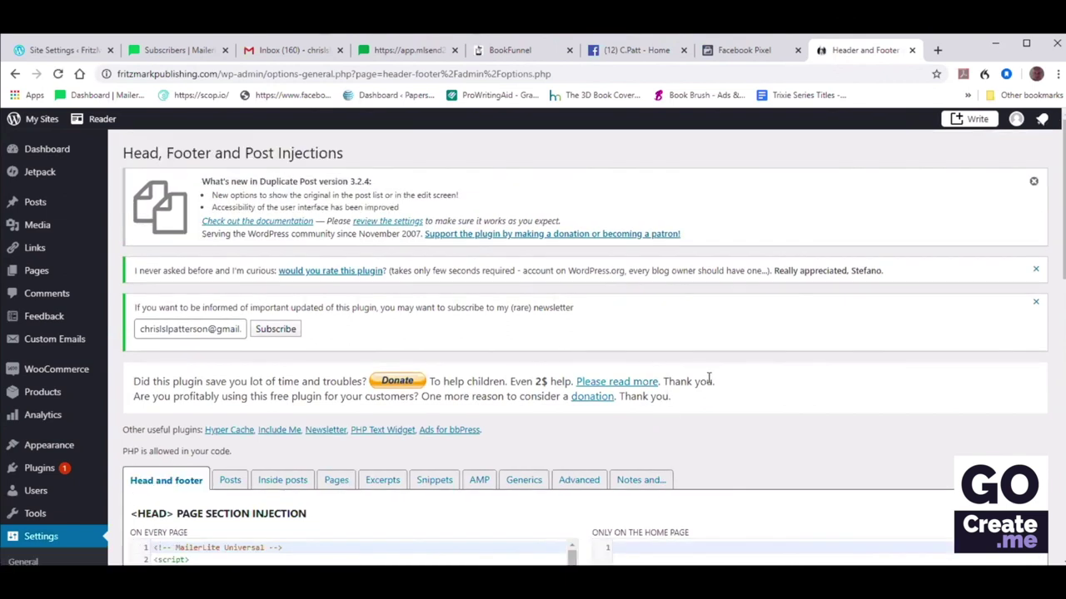
Step: Select the Facebook Pixel ID within the pasted head code
{"action": "scroll", "coordinate": [708, 379], "scroll_direction": "down", "scroll_amount": 4}
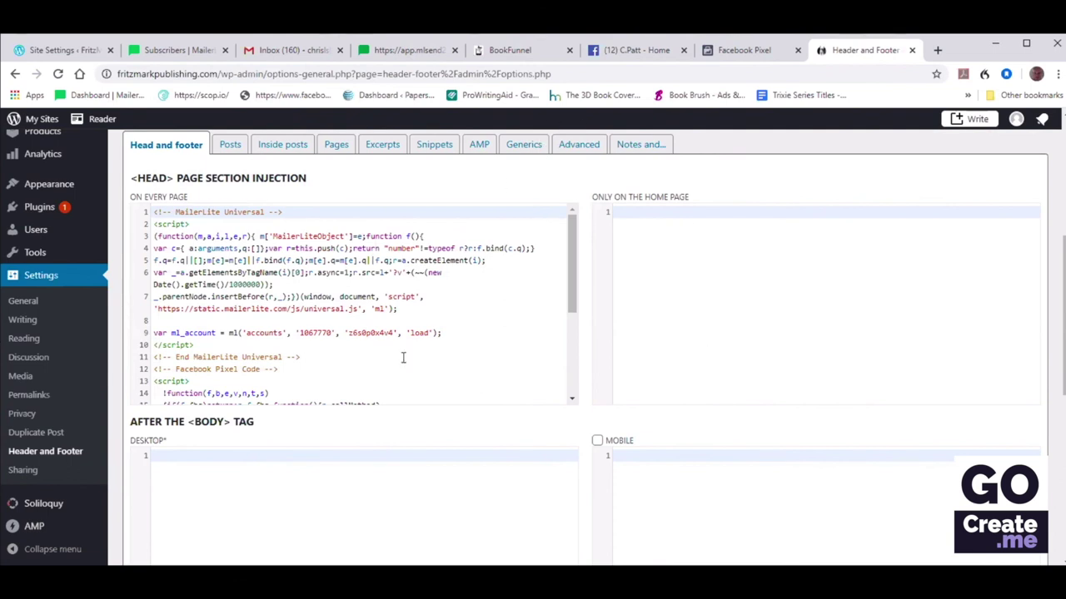
{"action": "scroll", "coordinate": [408, 358], "scroll_direction": "down", "scroll_amount": 3}
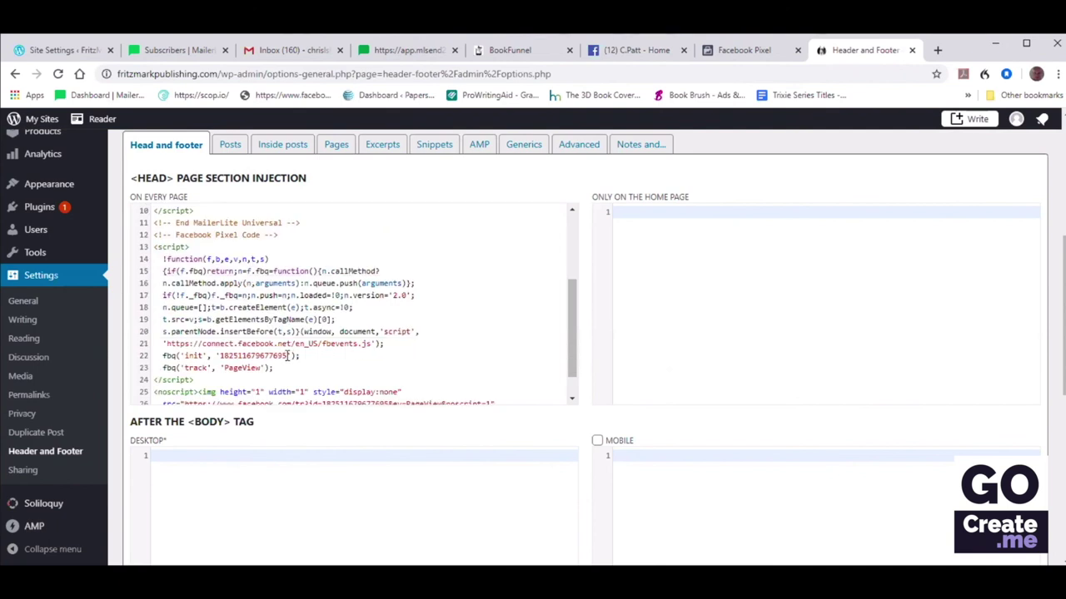
{"action": "left_click_drag", "start_coordinate": [286, 356], "coordinate": [222, 356]}
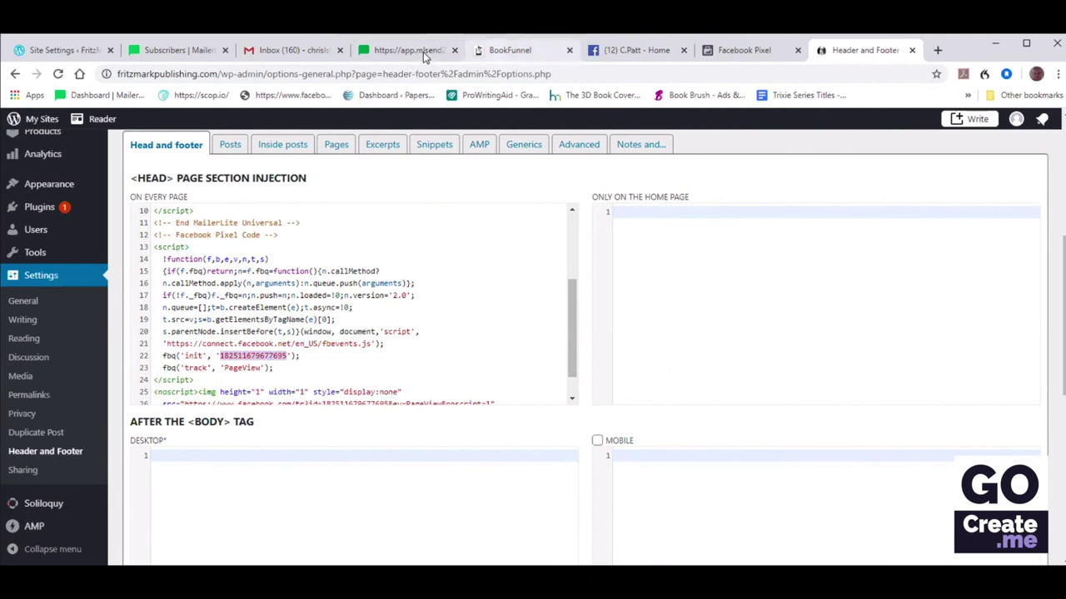
Step: Paste the pixel ID into BookFunnel's Facebook Pixel ID field and save the giveaway
{"action": "left_click", "coordinate": [510, 50]}
{"action": "key", "text": "ctrl+v"}
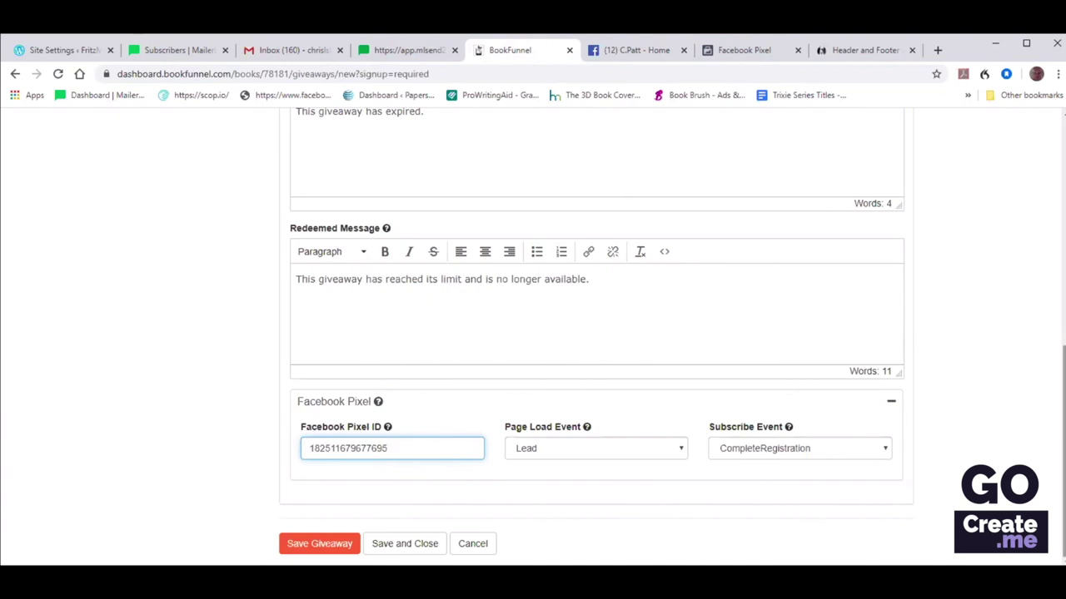
{"action": "left_click", "coordinate": [347, 544]}
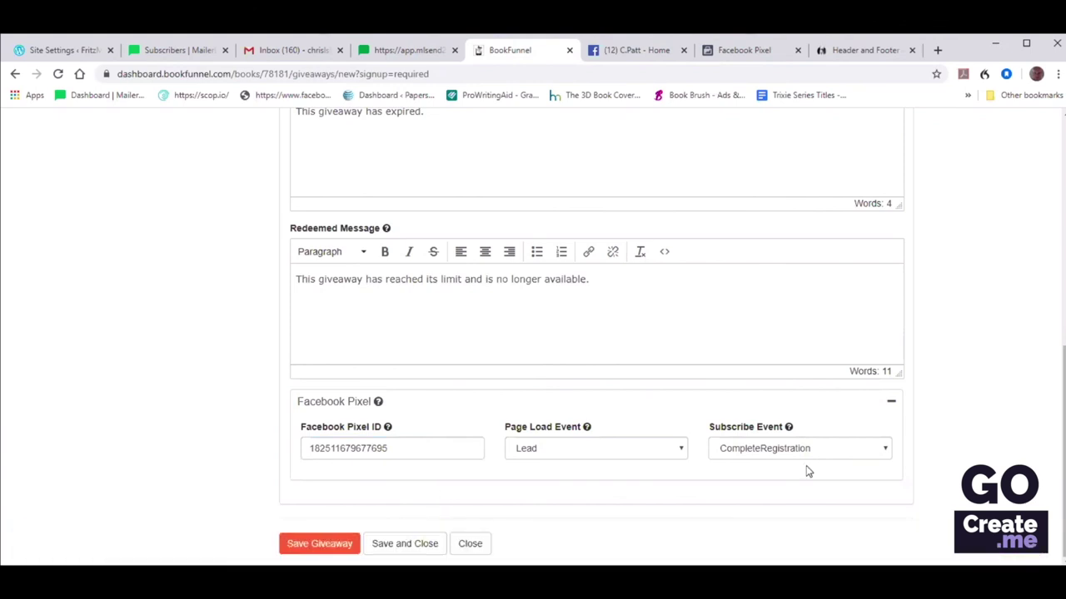
Step: Return to the Dragon Vs the Casino book page
{"action": "scroll", "coordinate": [397, 482], "scroll_direction": "up", "scroll_amount": 6}
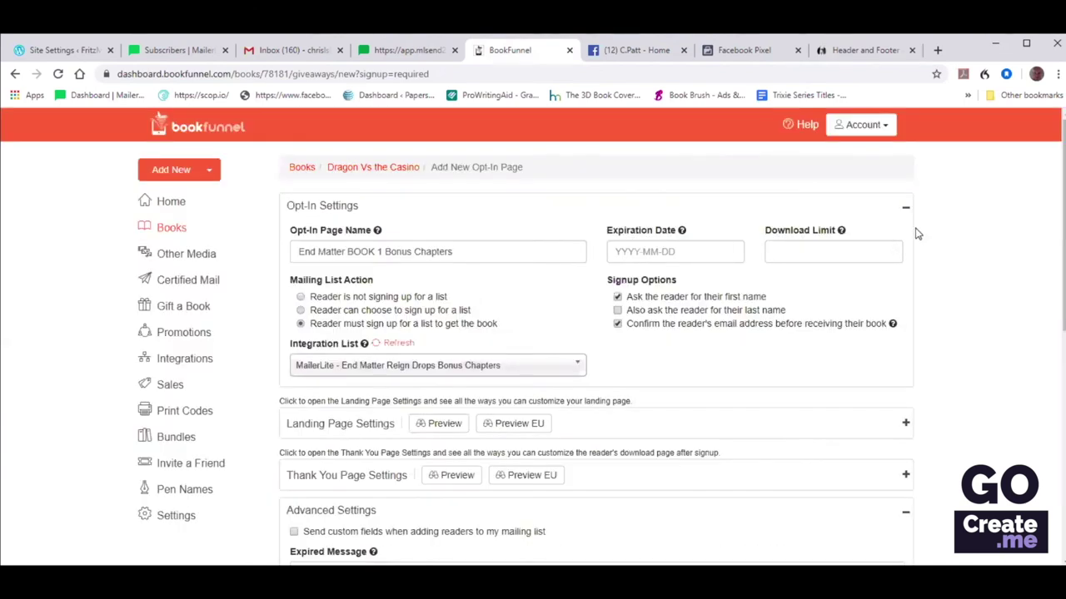
{"action": "left_click", "coordinate": [370, 167]}
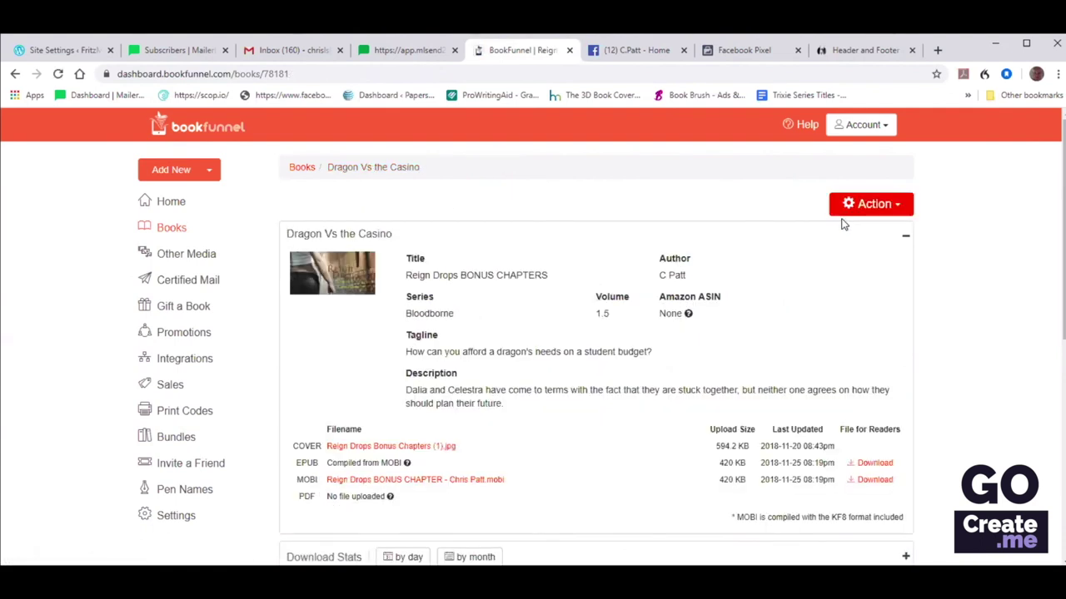
{"action": "scroll", "coordinate": [733, 243], "scroll_direction": "down", "scroll_amount": 4}
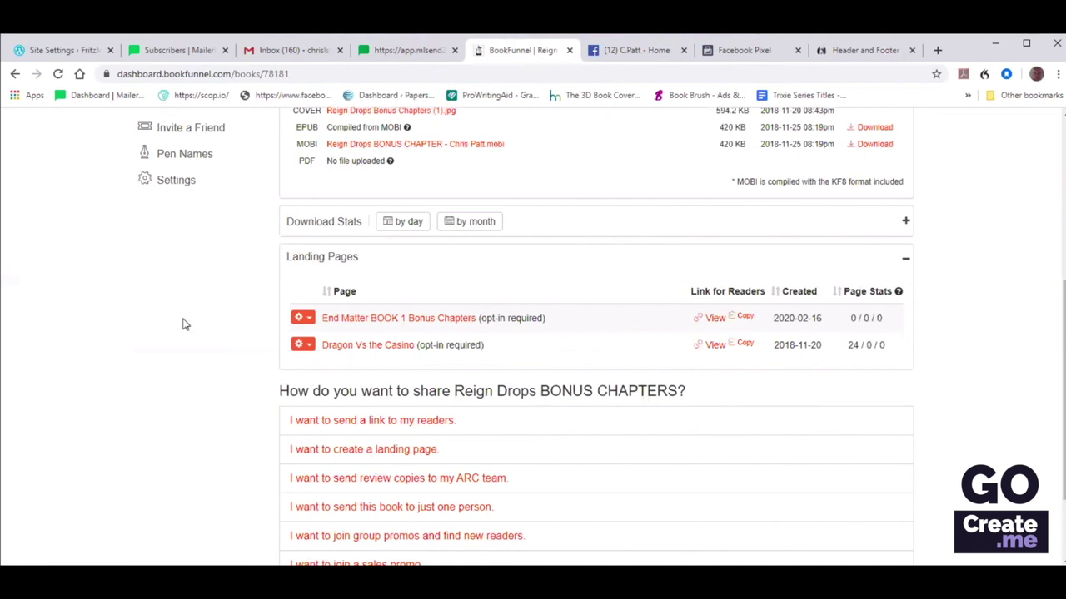
Step: Copy the End Matter BOOK 1 Bonus Chapters reader link and load it in a new tab
{"action": "left_click", "coordinate": [432, 322]}
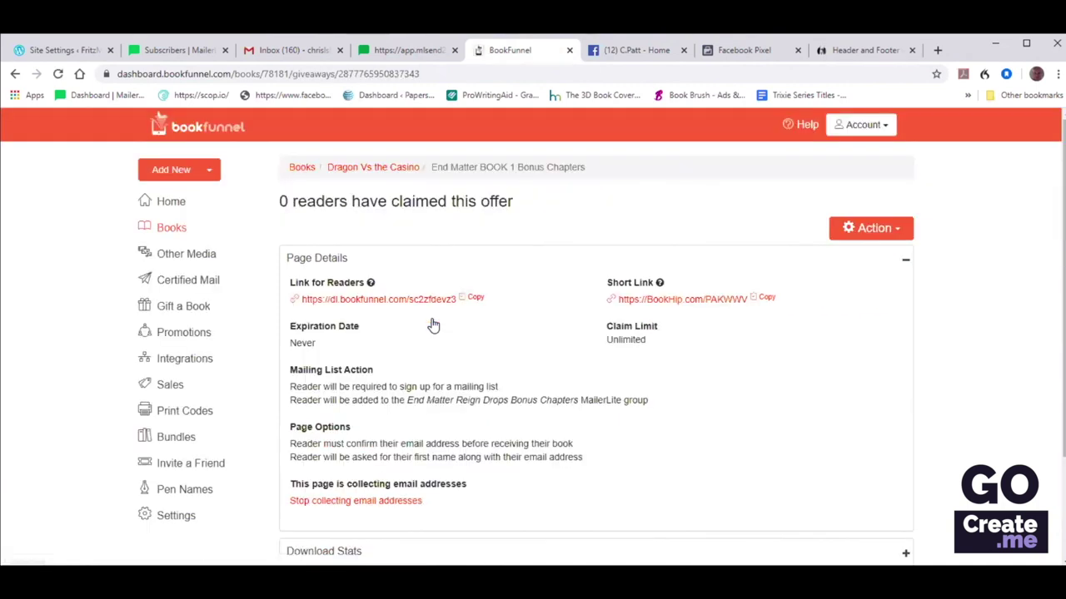
{"action": "scroll", "coordinate": [445, 317], "scroll_direction": "down", "scroll_amount": 2}
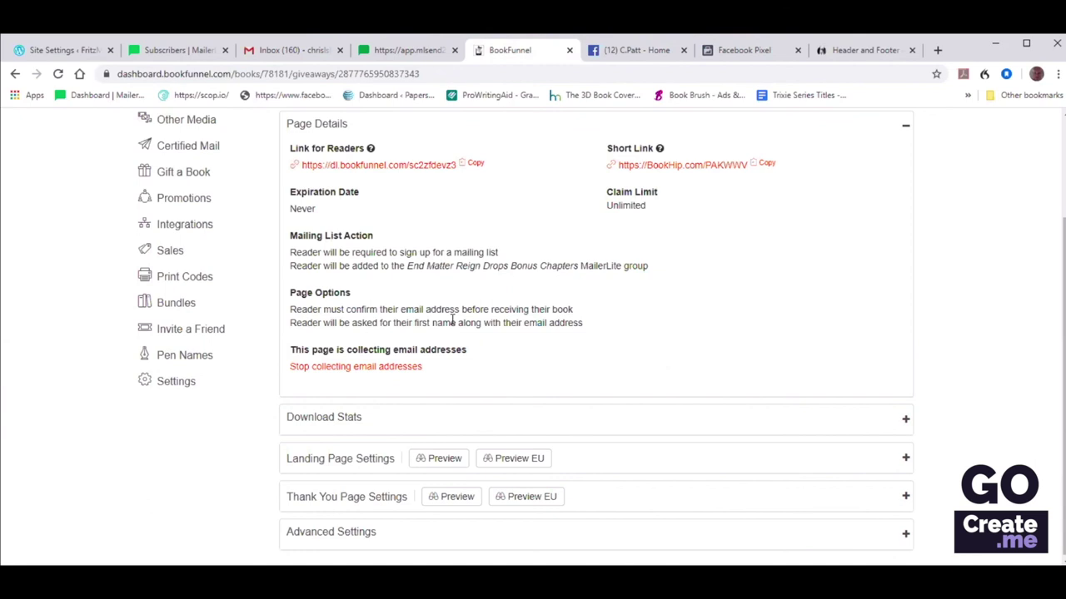
{"action": "scroll", "coordinate": [452, 320], "scroll_direction": "up", "scroll_amount": 2}
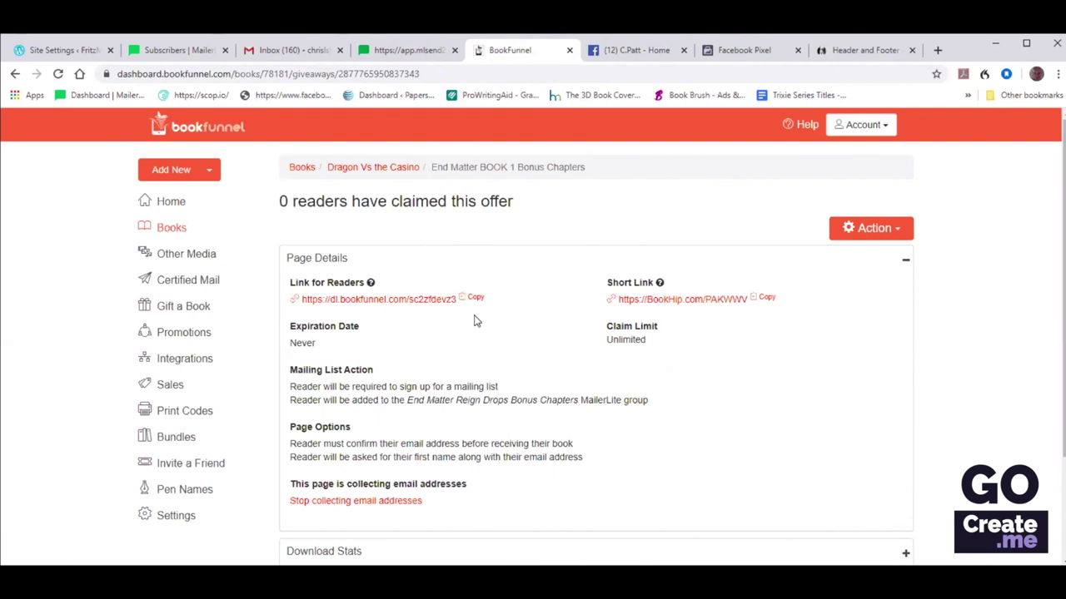
{"action": "left_click", "coordinate": [476, 299]}
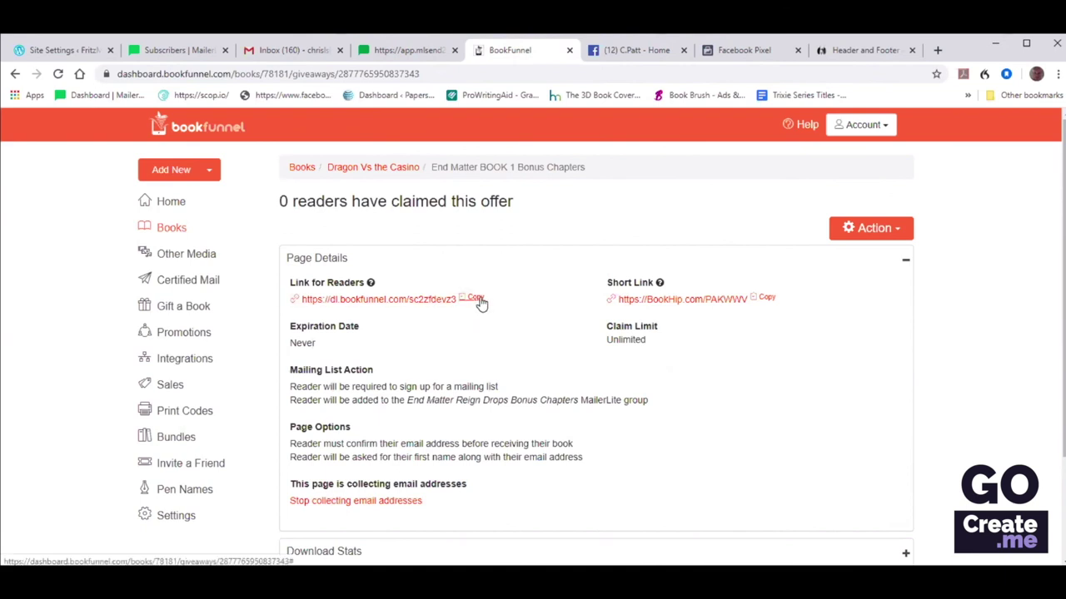
{"action": "left_click", "coordinate": [937, 50]}
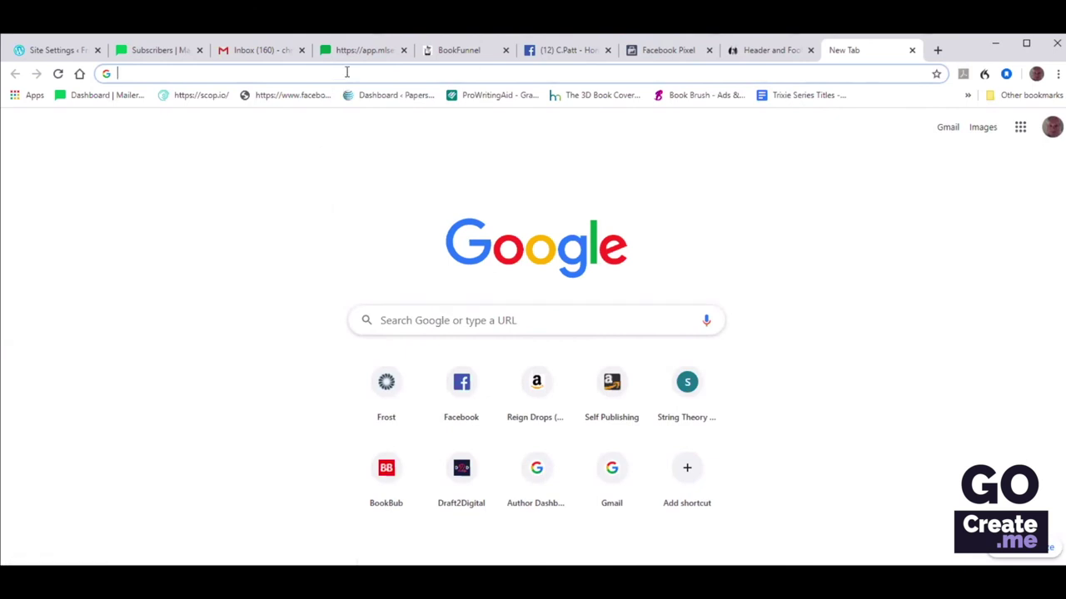
{"action": "key", "text": "ctrl+v"}
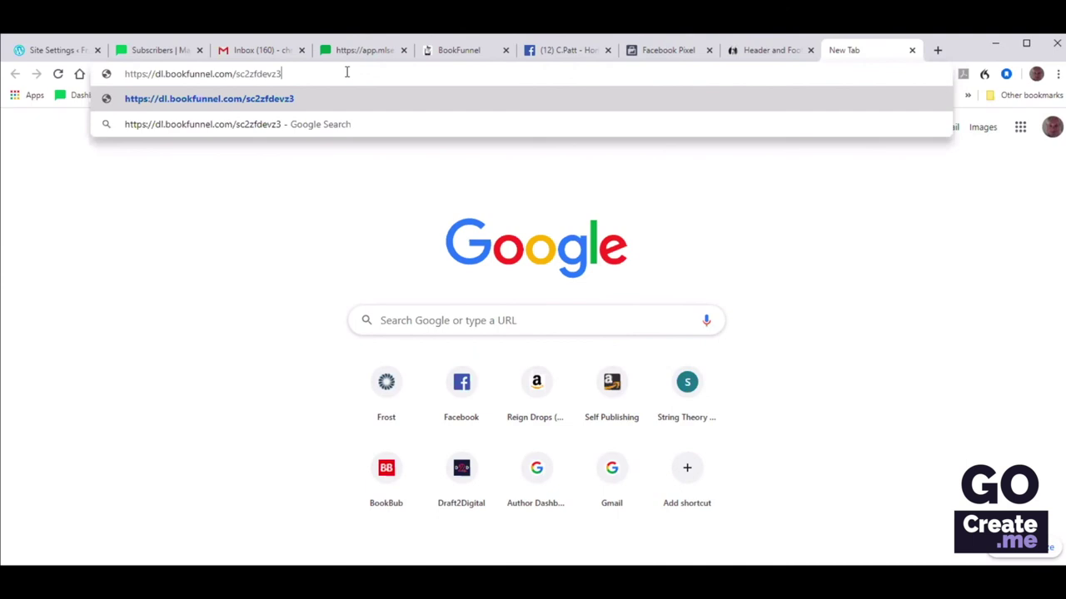
{"action": "key", "text": "Return"}
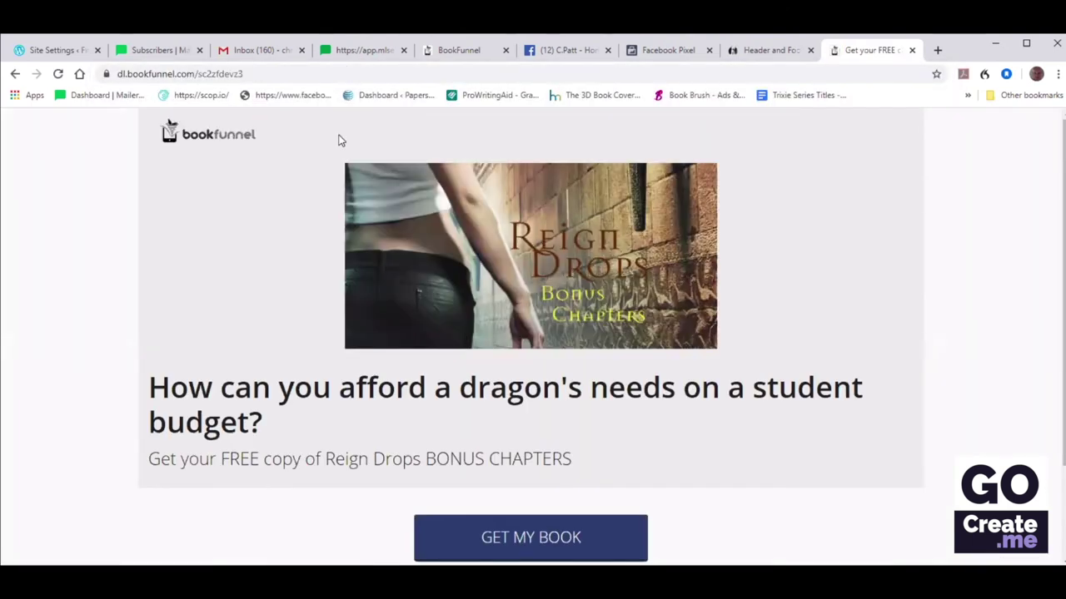
Step: Fill the signup form with a test first name and the saved email address
{"action": "scroll", "coordinate": [447, 425], "scroll_direction": "down", "scroll_amount": 2}
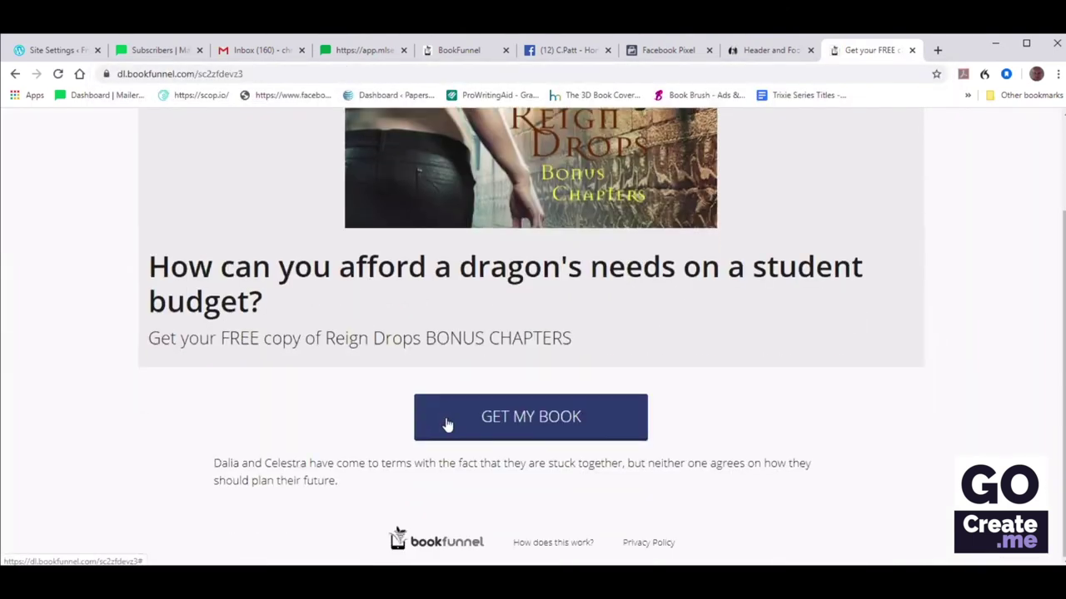
{"action": "left_click", "coordinate": [488, 418]}
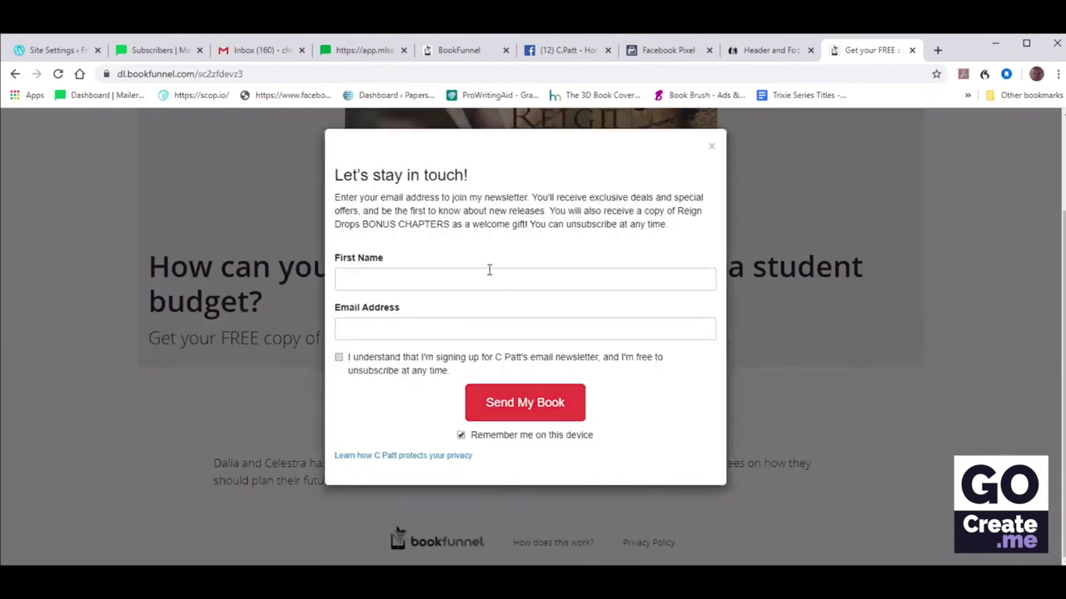
{"action": "left_click", "coordinate": [492, 277]}
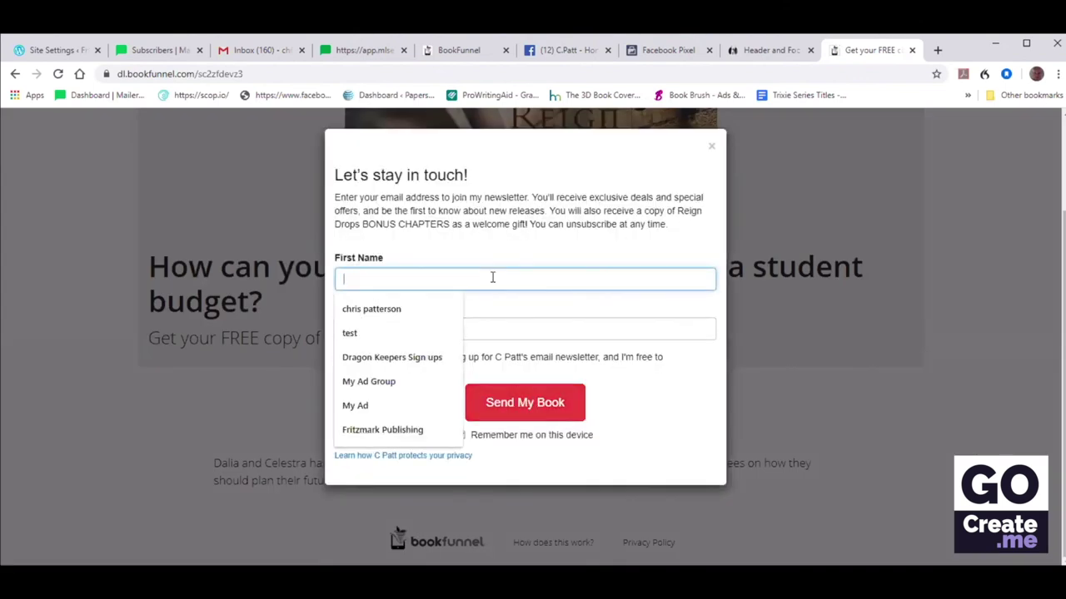
{"action": "type", "text": "Chris"}
{"action": "key", "text": "Tab"}
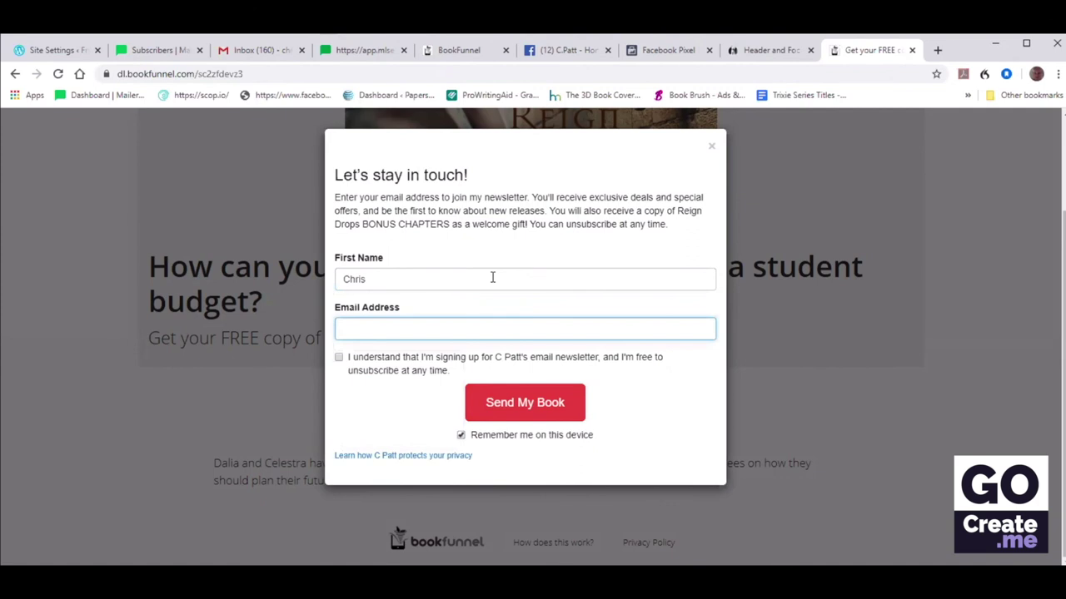
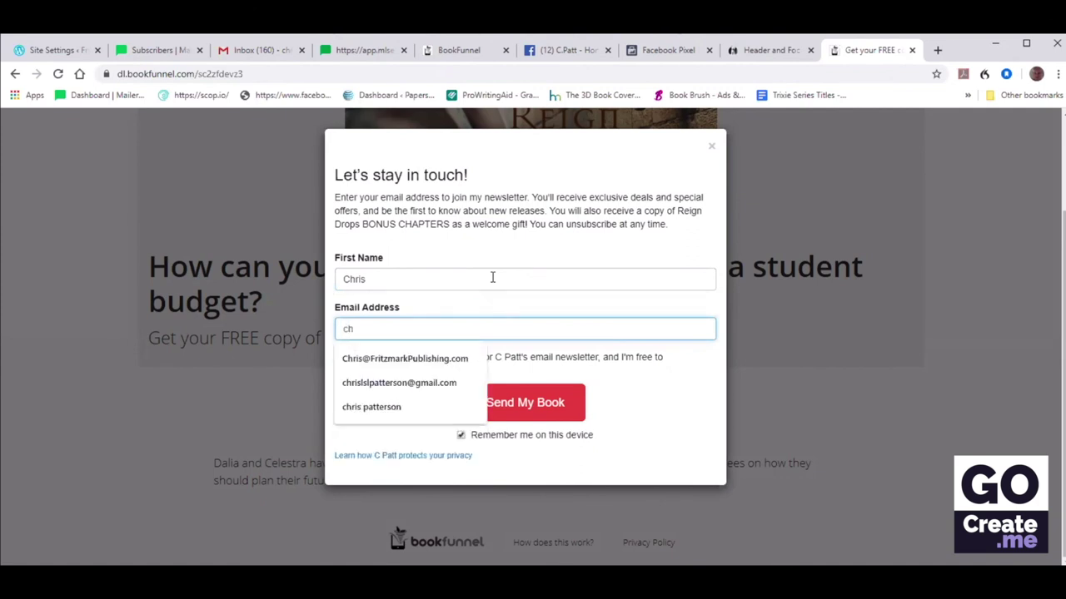
{"action": "left_click", "coordinate": [420, 383]}
{"action": "left_click", "coordinate": [398, 277]}
{"action": "double_click", "coordinate": [344, 278]}
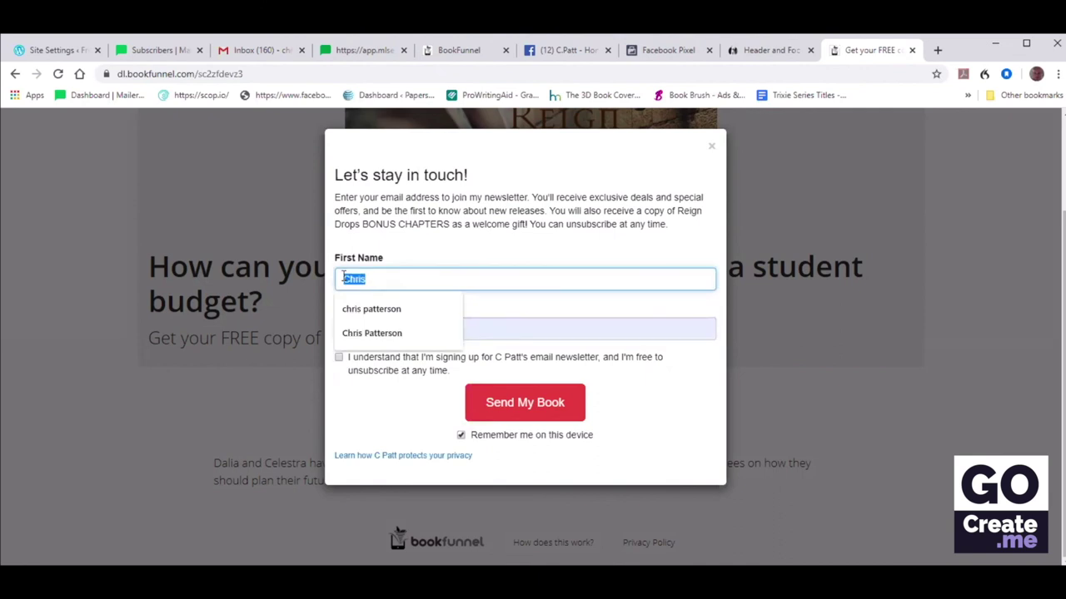
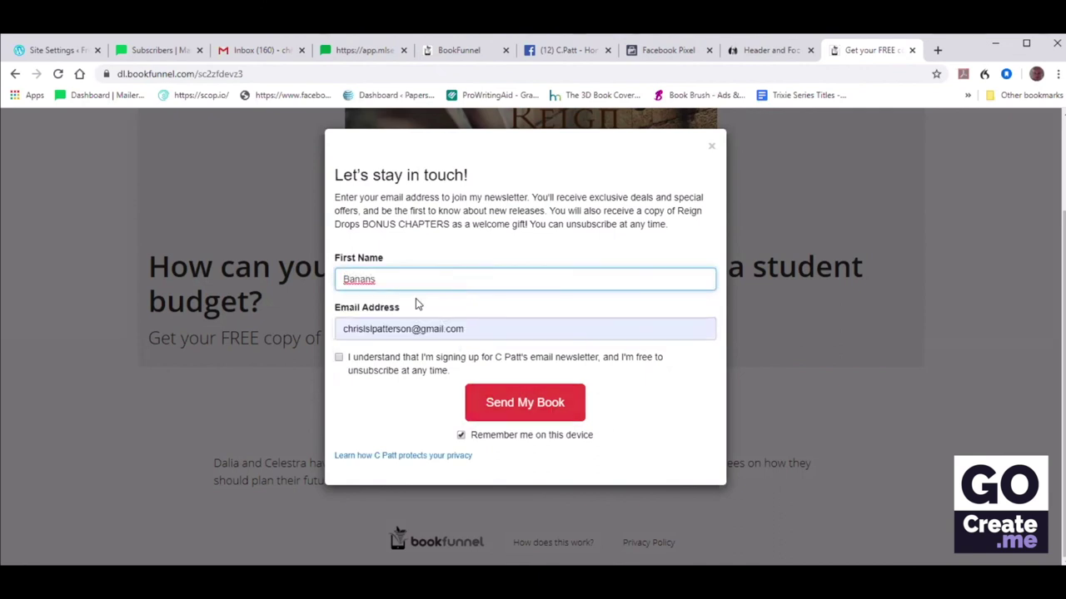
{"action": "right_click", "coordinate": [362, 283]}
{"action": "left_click", "coordinate": [398, 294]}
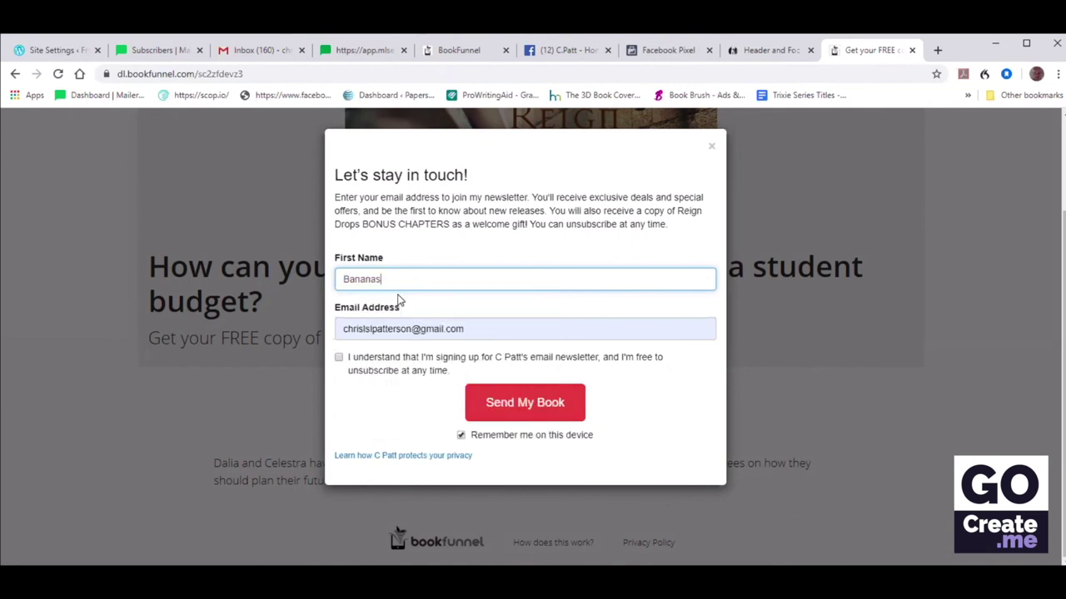
Step: Agree to the newsletter, untick Remember me on this device, and send the form
{"action": "left_click", "coordinate": [516, 402]}
{"action": "left_click", "coordinate": [339, 358]}
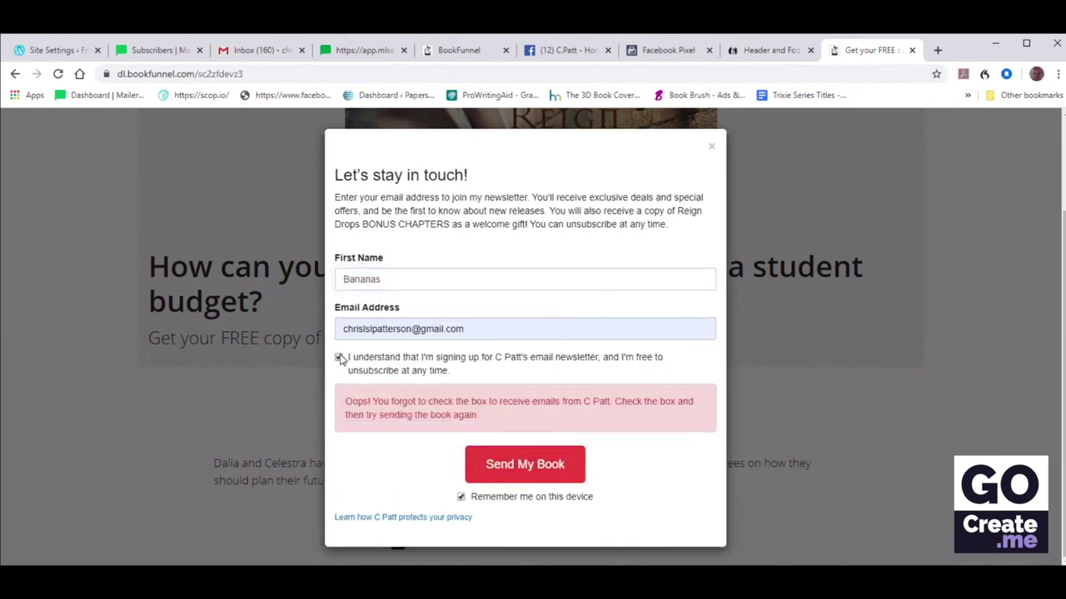
{"action": "left_click", "coordinate": [517, 471]}
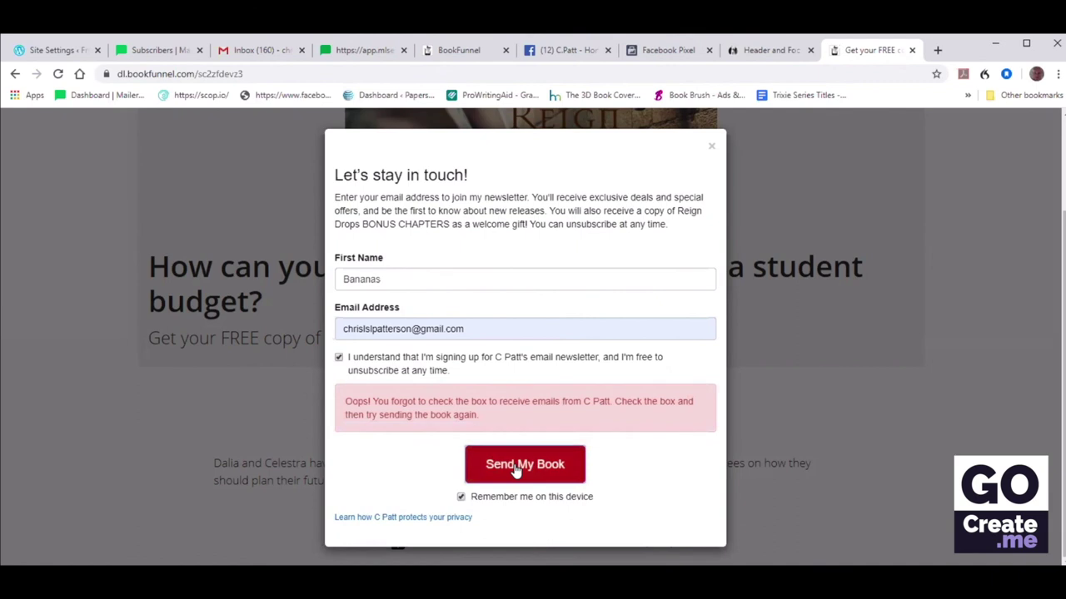
{"action": "left_click", "coordinate": [462, 500]}
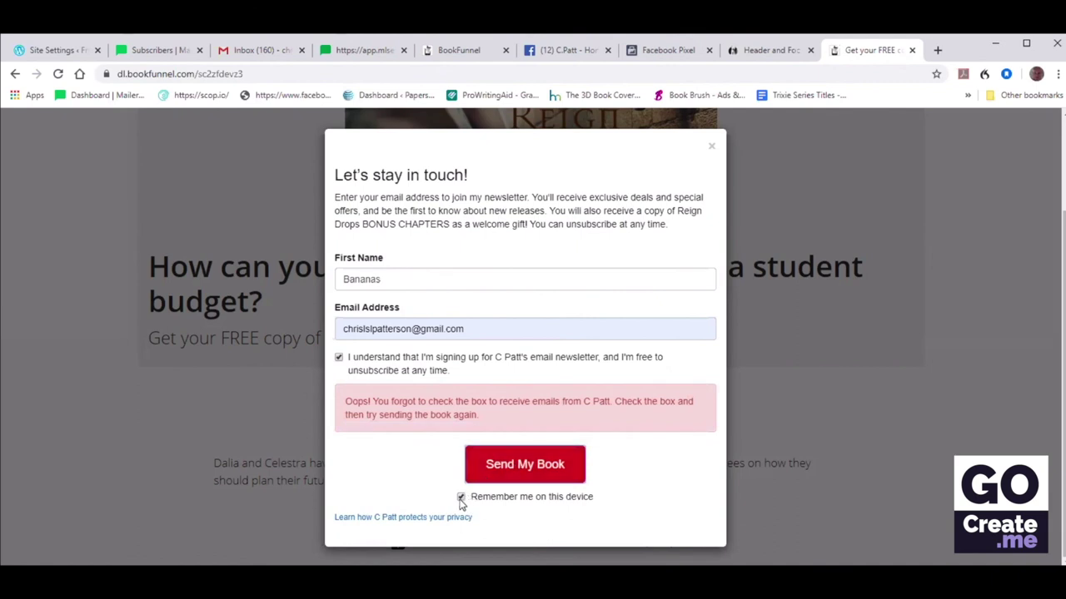
{"action": "left_click", "coordinate": [500, 473]}
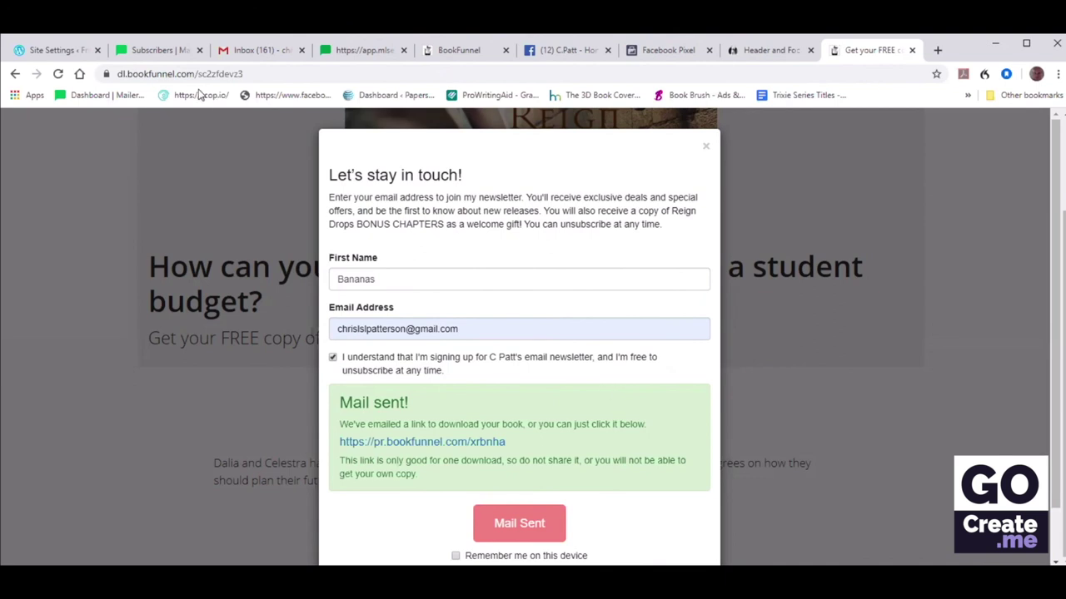
Step: Open BookFunnel's 'Get Your Copy of Reign Drops BONUS CHAPTERS' email in Gmail and follow its pr.bookfunnel.com link
{"action": "left_click", "coordinate": [254, 52]}
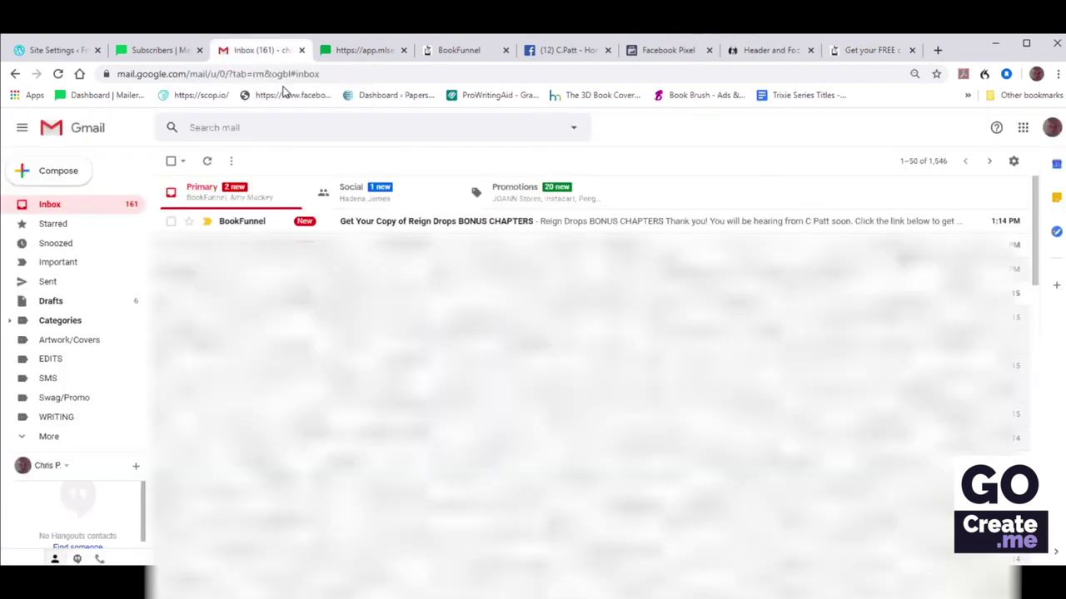
{"action": "left_click", "coordinate": [420, 225]}
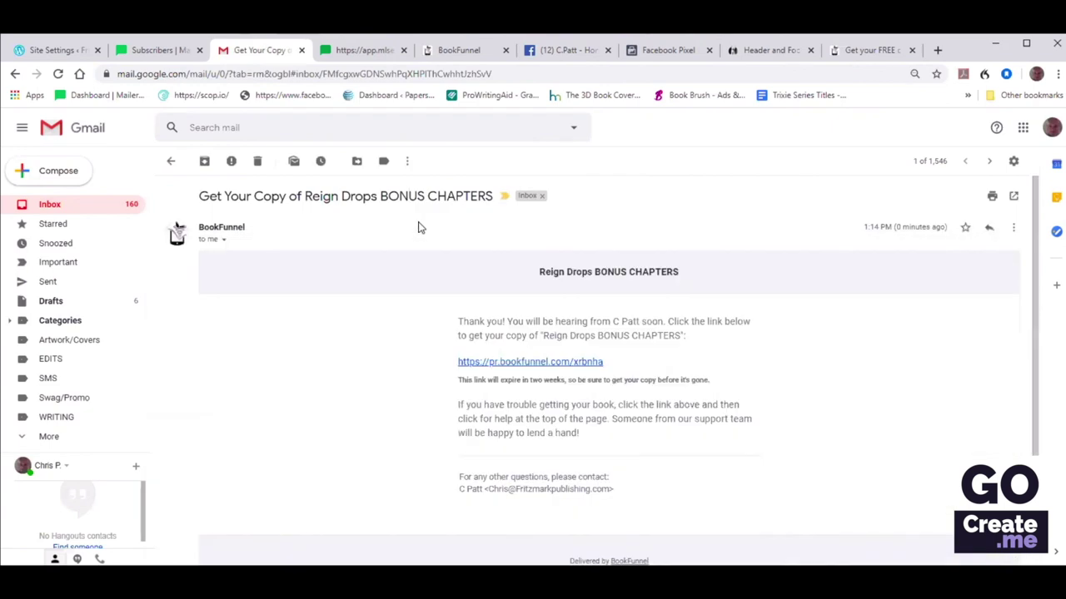
{"action": "left_click", "coordinate": [536, 364]}
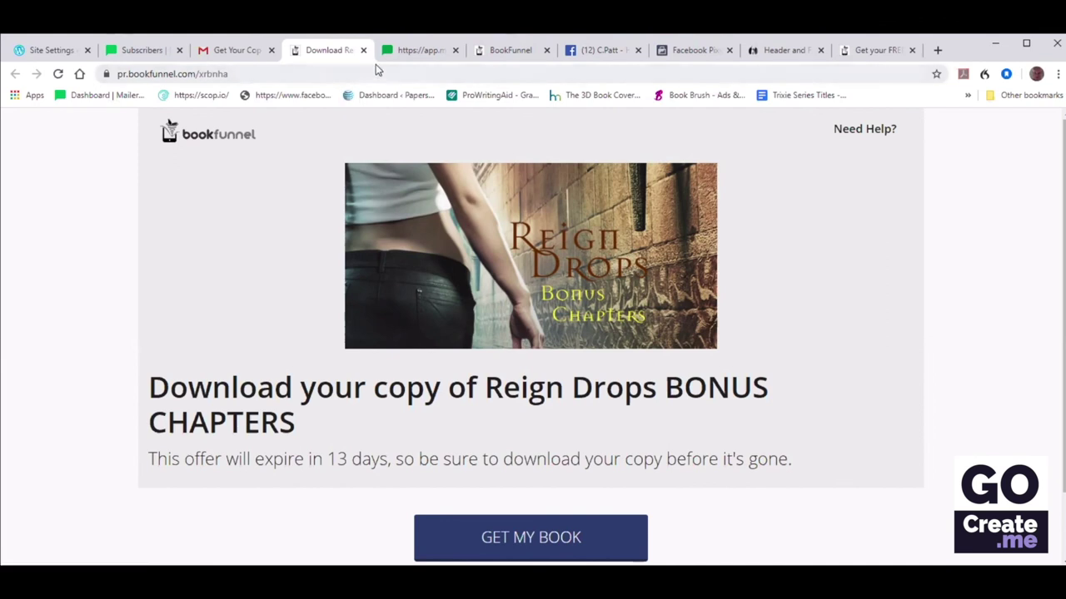
Step: List the End Matter Reign Drops Bonus Chapters group's subscribers and open the test signup's profile
{"action": "left_click", "coordinate": [141, 52]}
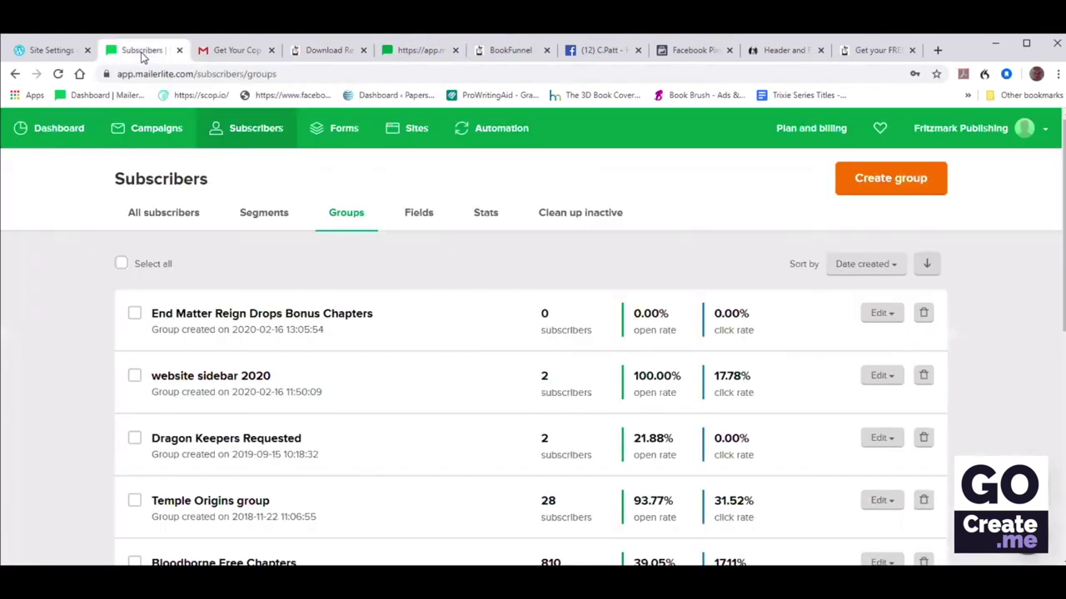
{"action": "left_click", "coordinate": [291, 316]}
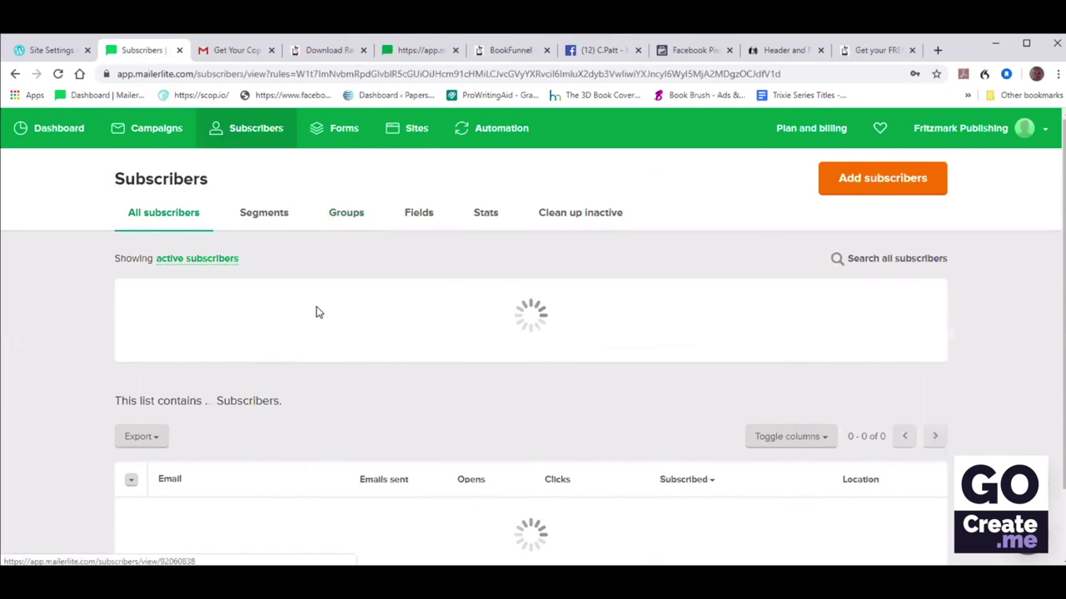
{"action": "scroll", "coordinate": [329, 370], "scroll_direction": "down", "scroll_amount": 2}
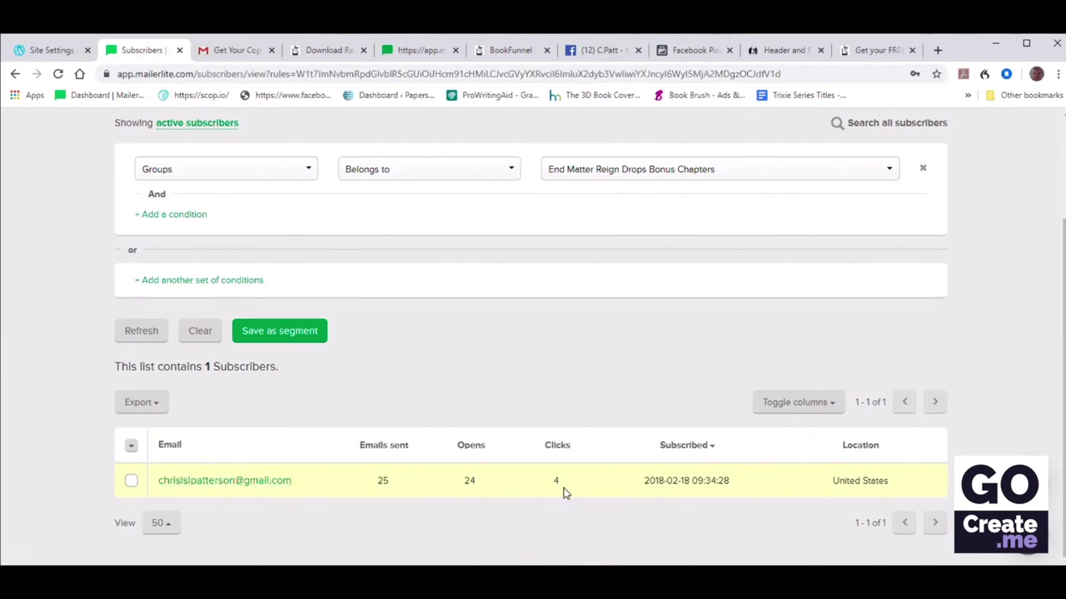
{"action": "left_click", "coordinate": [224, 481]}
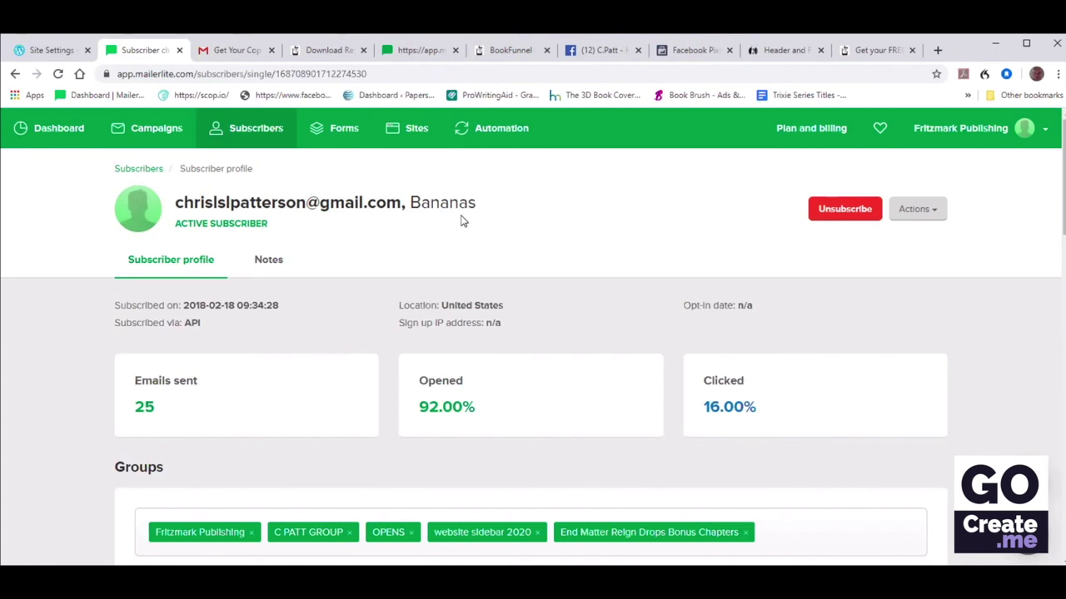
{"action": "scroll", "coordinate": [461, 214], "scroll_direction": "down", "scroll_amount": 2}
{"action": "scroll", "coordinate": [460, 219], "scroll_direction": "up", "scroll_amount": 2}
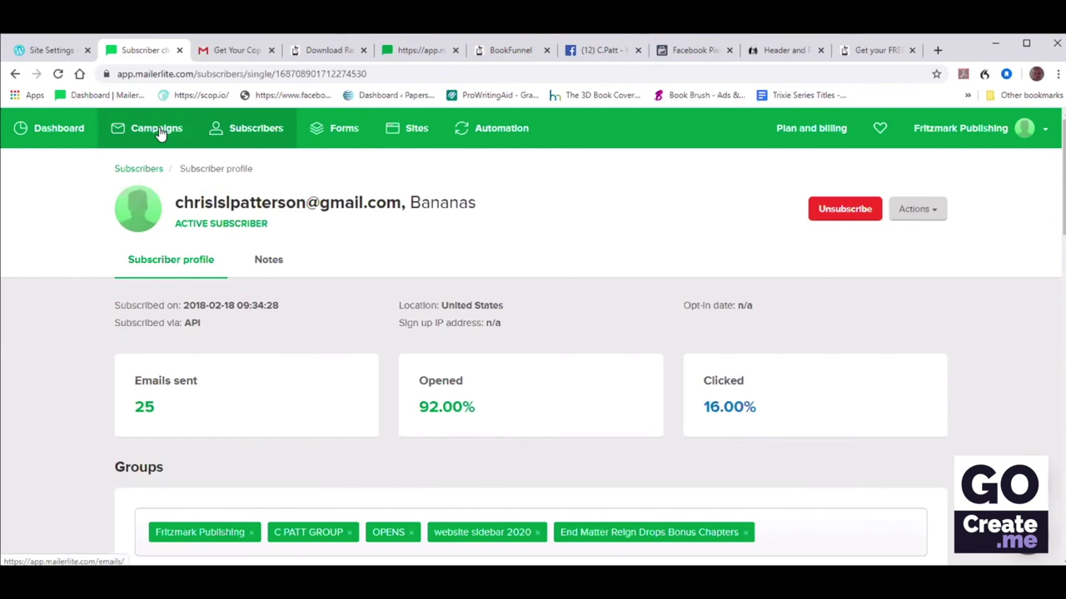
Step: Create a new automation workflow named 'Reign Drops End Matter Bonus Chapters'
{"action": "left_click", "coordinate": [488, 136]}
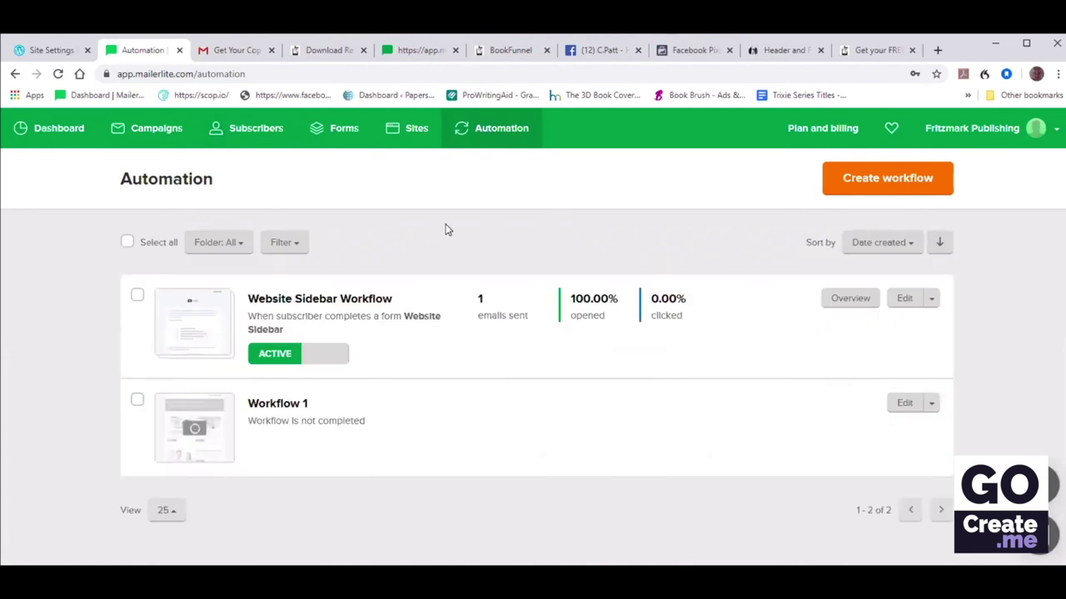
{"action": "left_click", "coordinate": [891, 192]}
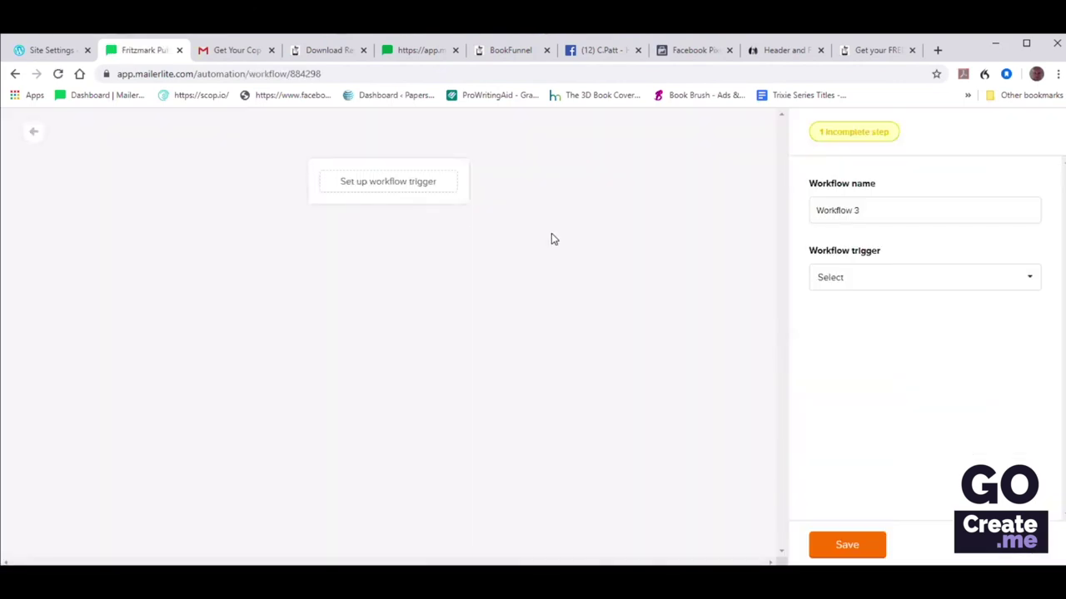
{"action": "double_click", "coordinate": [385, 186]}
{"action": "left_click", "coordinate": [440, 189]}
{"action": "left_click_drag", "start_coordinate": [873, 214], "coordinate": [803, 219]}
{"action": "type", "text": "Reign Drops End Matter Bonus Chapters"}
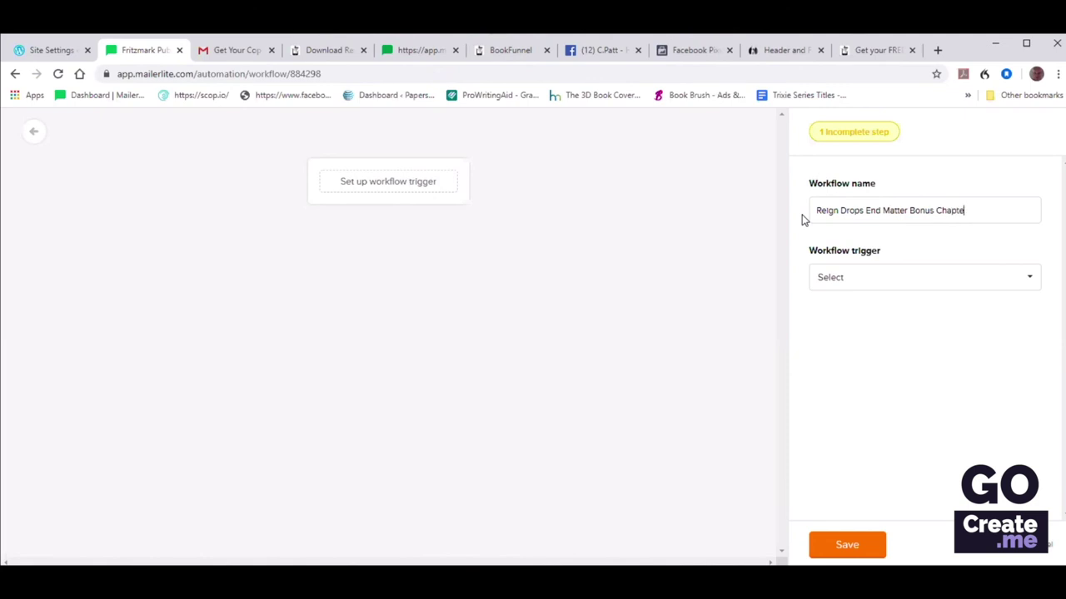
Step: Set the trigger to a subscriber joining the End Matter Reign Drops Bonus Chapters group, and save
{"action": "left_click", "coordinate": [894, 286]}
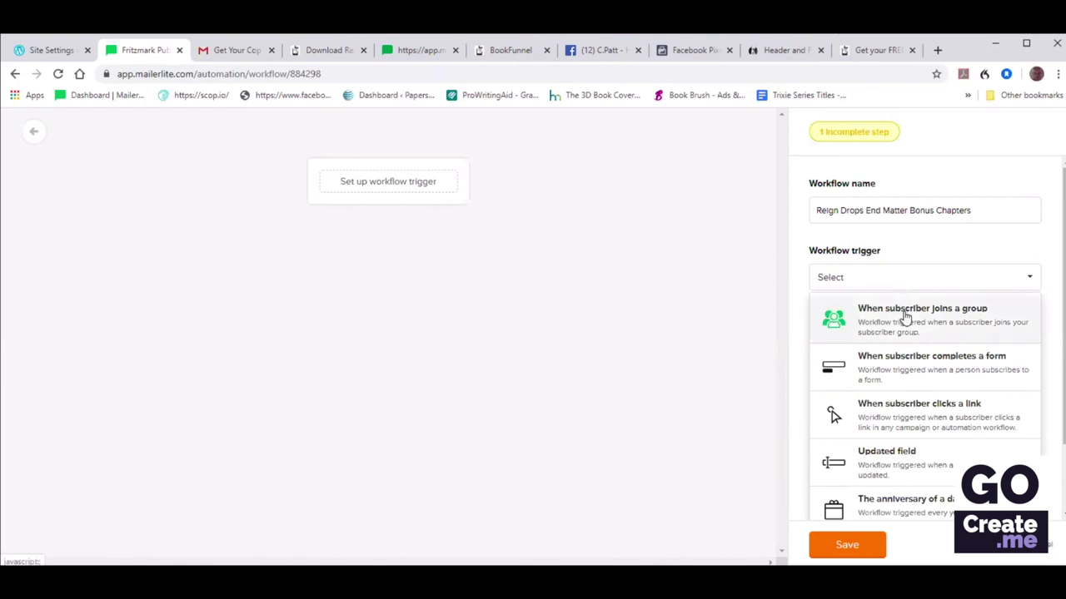
{"action": "left_click", "coordinate": [906, 317]}
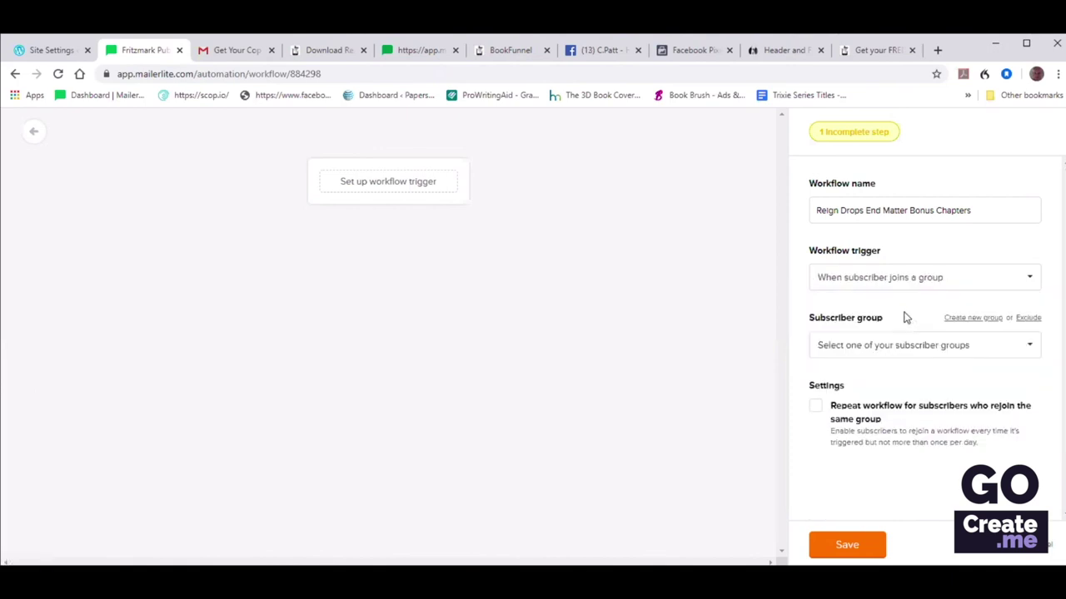
{"action": "left_click", "coordinate": [899, 346]}
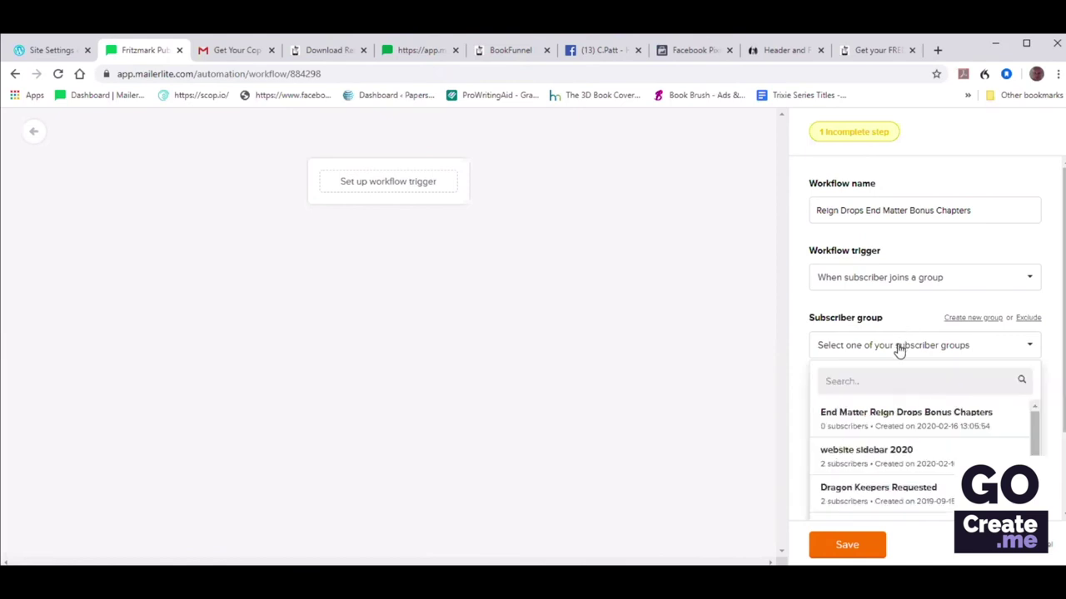
{"action": "left_click", "coordinate": [911, 428]}
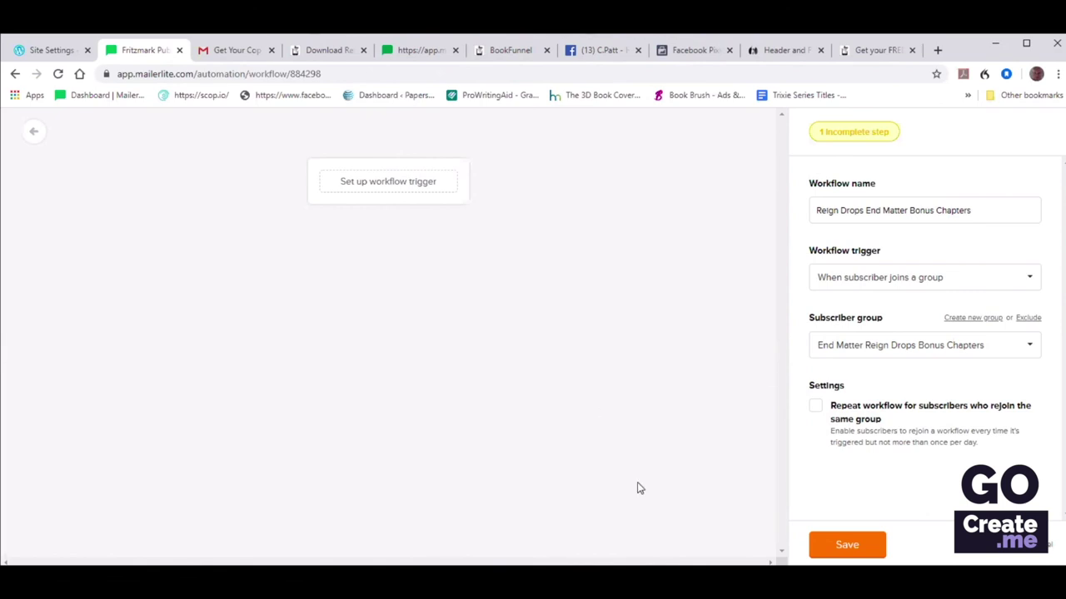
{"action": "left_click", "coordinate": [846, 545]}
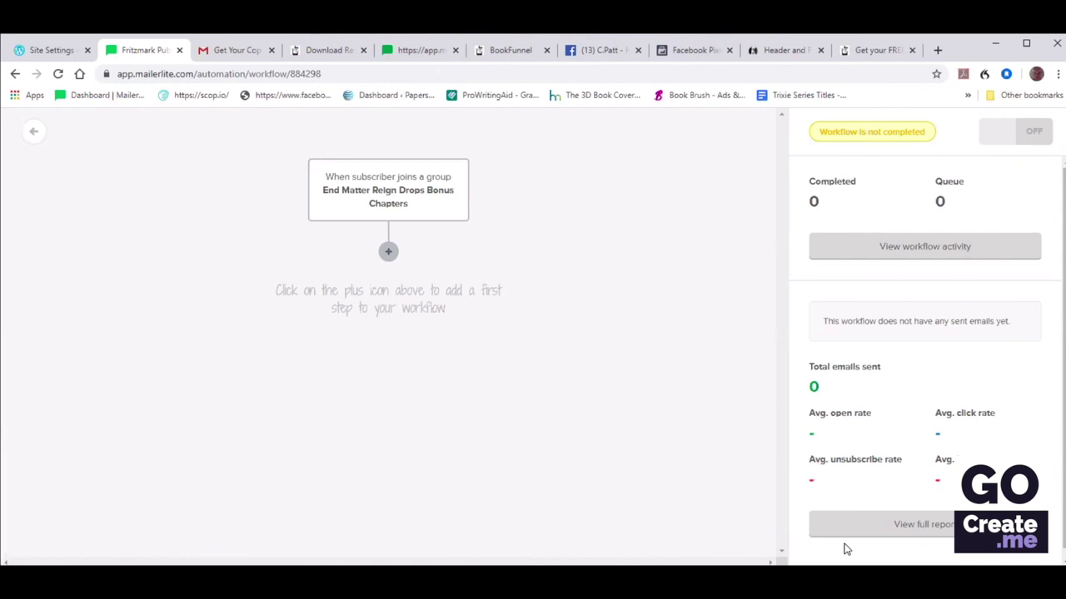
Step: Add a 1-day delay step after the trigger, then choose Email as the next step
{"action": "left_click", "coordinate": [388, 253]}
{"action": "left_click", "coordinate": [369, 368]}
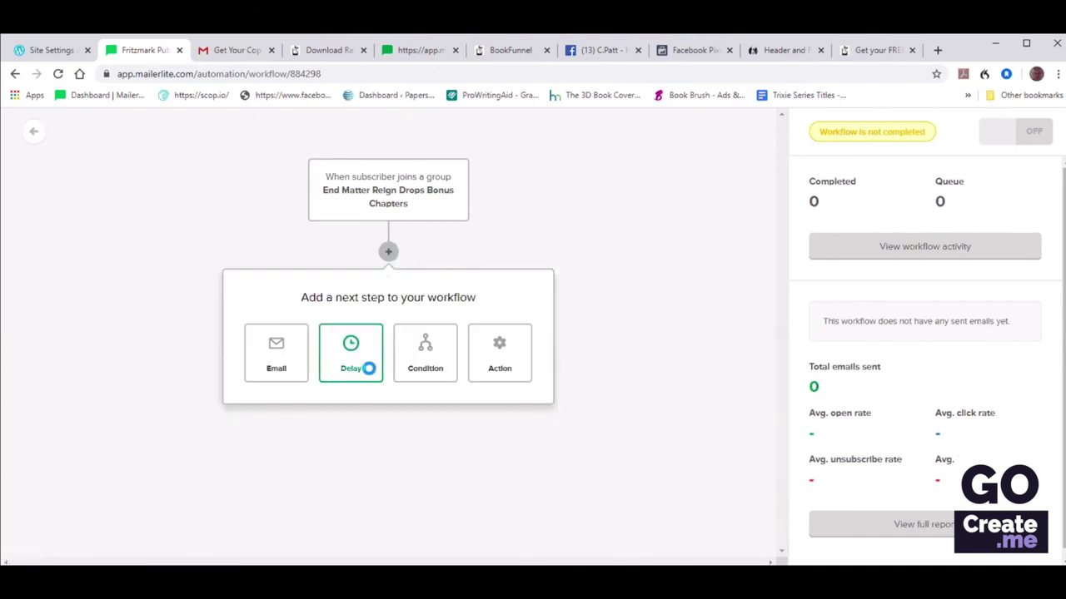
{"action": "left_click", "coordinate": [832, 217]}
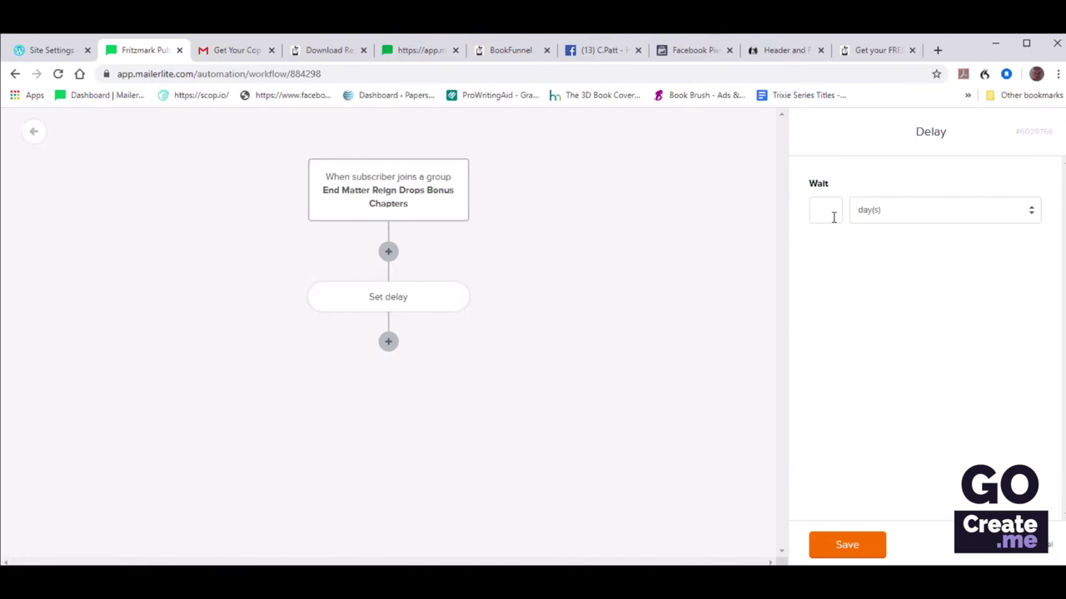
{"action": "type", "text": "1"}
{"action": "left_click", "coordinate": [847, 549]}
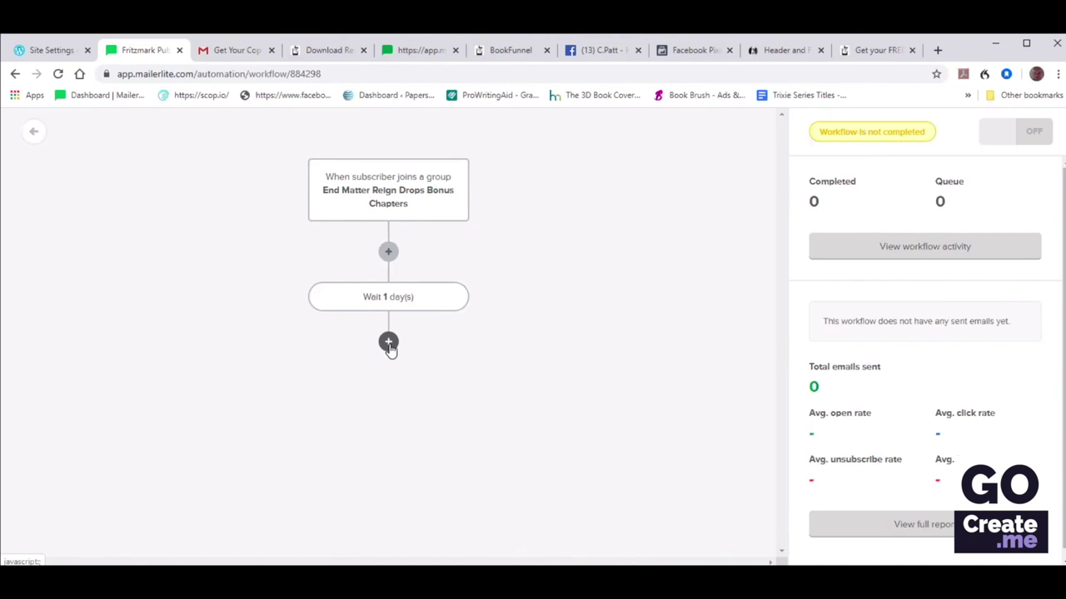
{"action": "left_click", "coordinate": [388, 342]}
{"action": "left_click", "coordinate": [264, 271]}
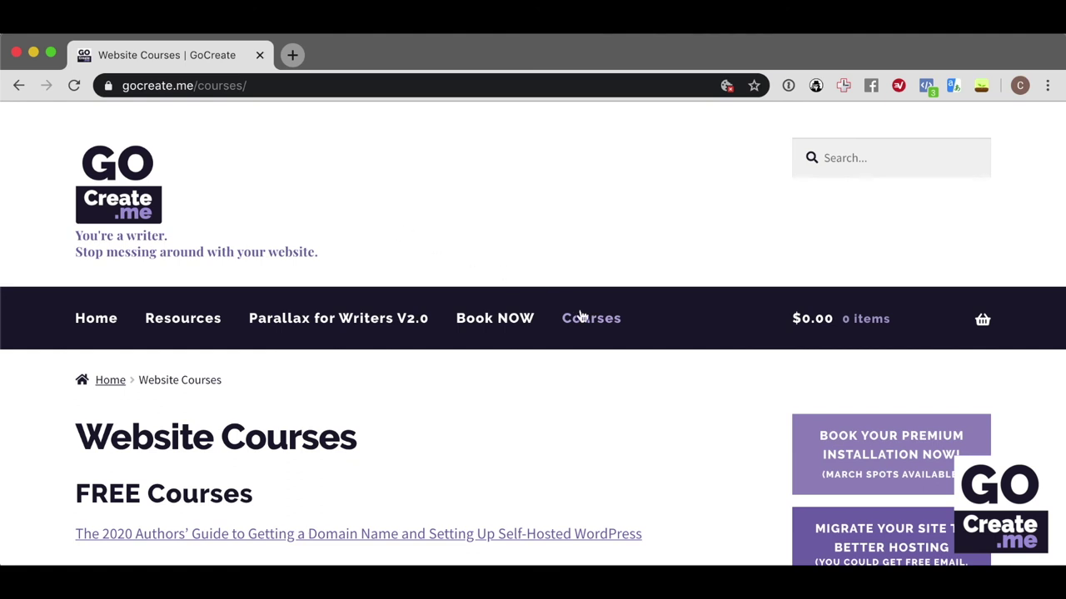
Step: Scroll the Website Courses page down to the Be the First to Know! course signup form
{"action": "scroll", "coordinate": [693, 353], "scroll_direction": "down", "scroll_amount": 5}
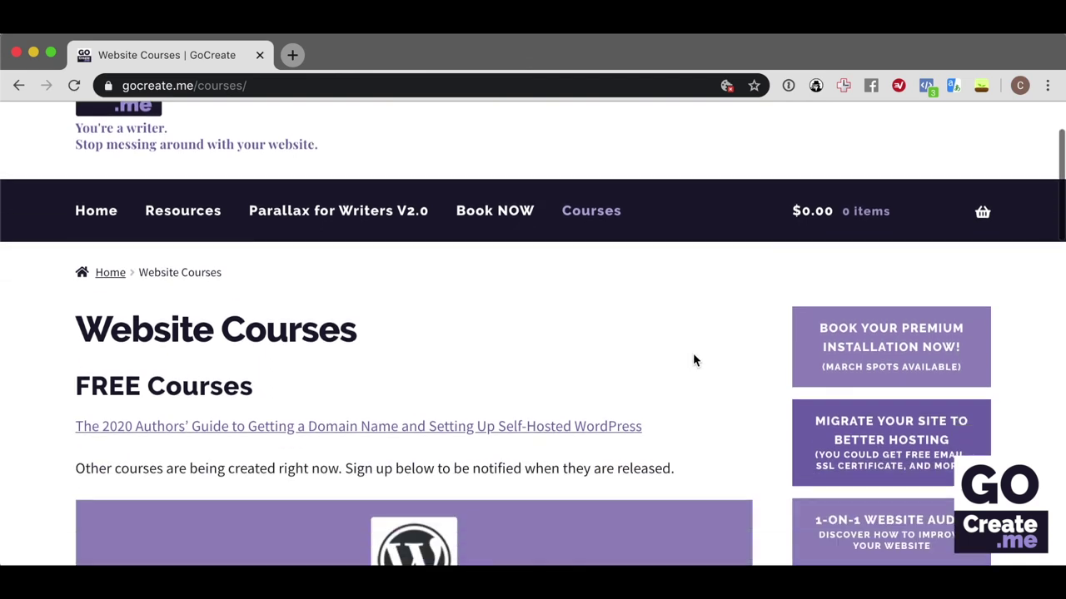